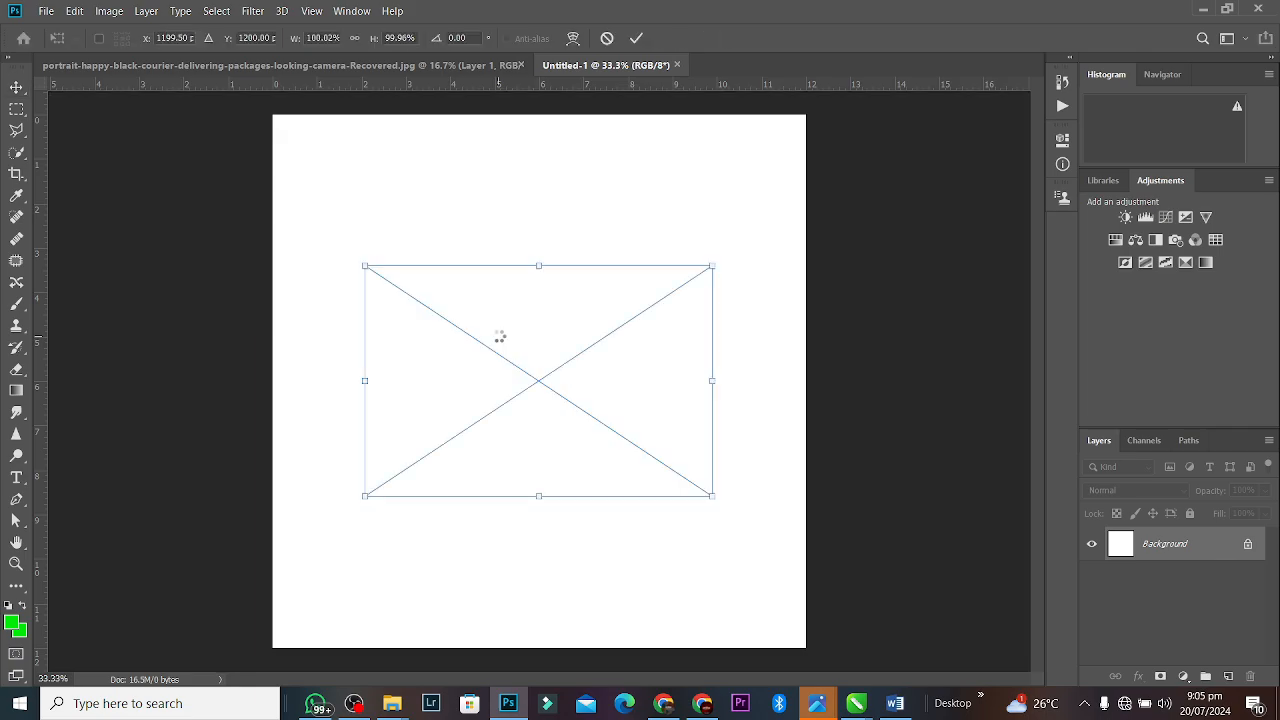
Scale the placed worship photo to about 160% so it spans the canvas width at its upper edge, and commit the placement.
left_click_drag(541, 290, 529, 139)
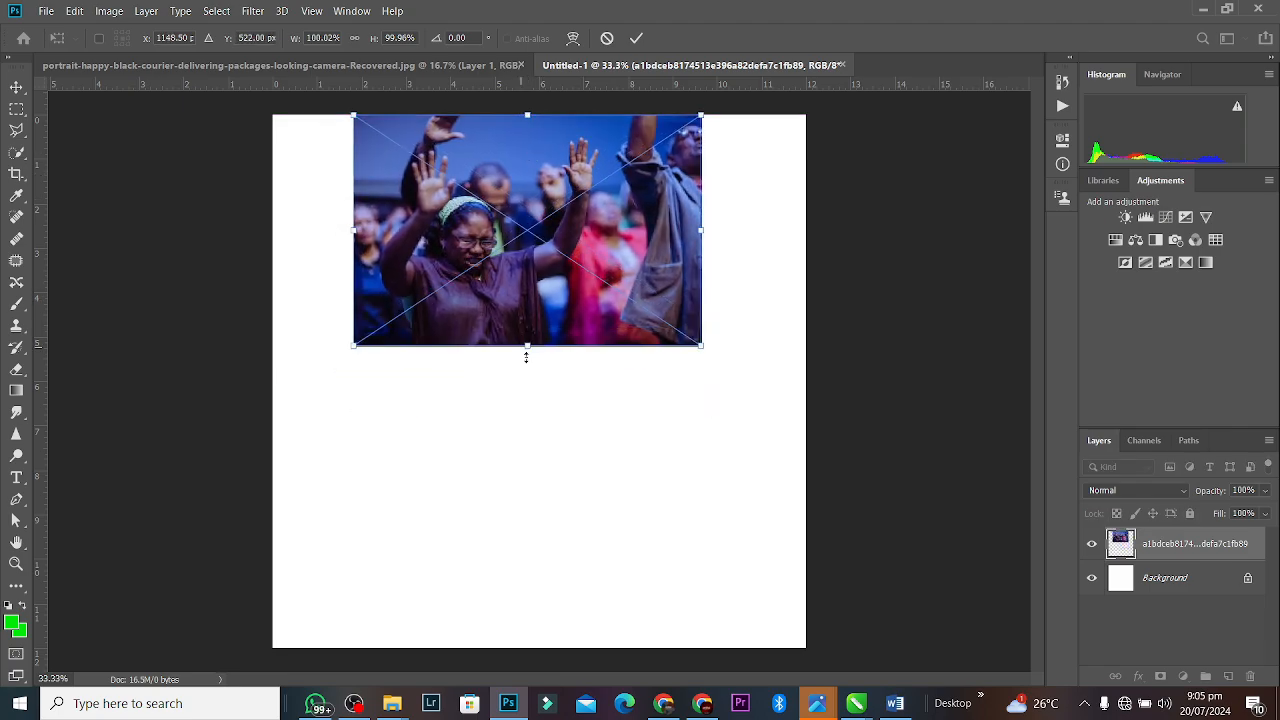
left_click_drag(528, 346, 549, 445)
left_click_drag(542, 490, 541, 493)
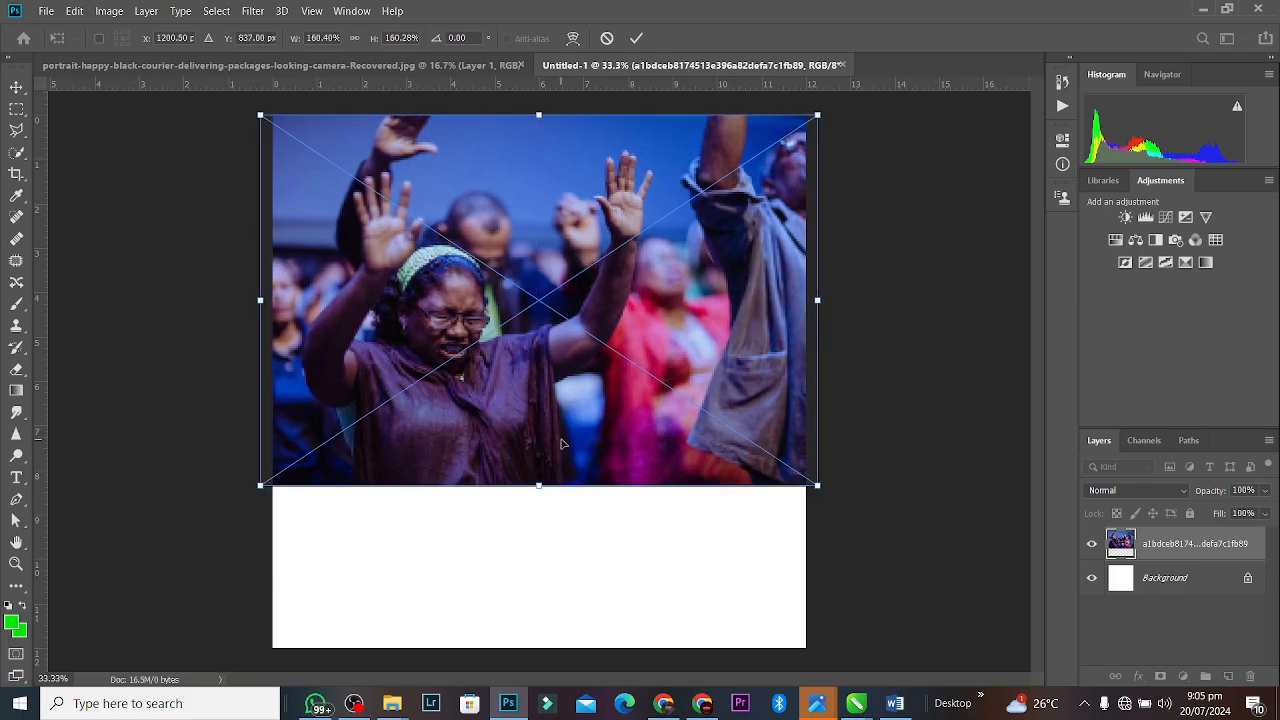
left_click_drag(560, 433, 561, 425)
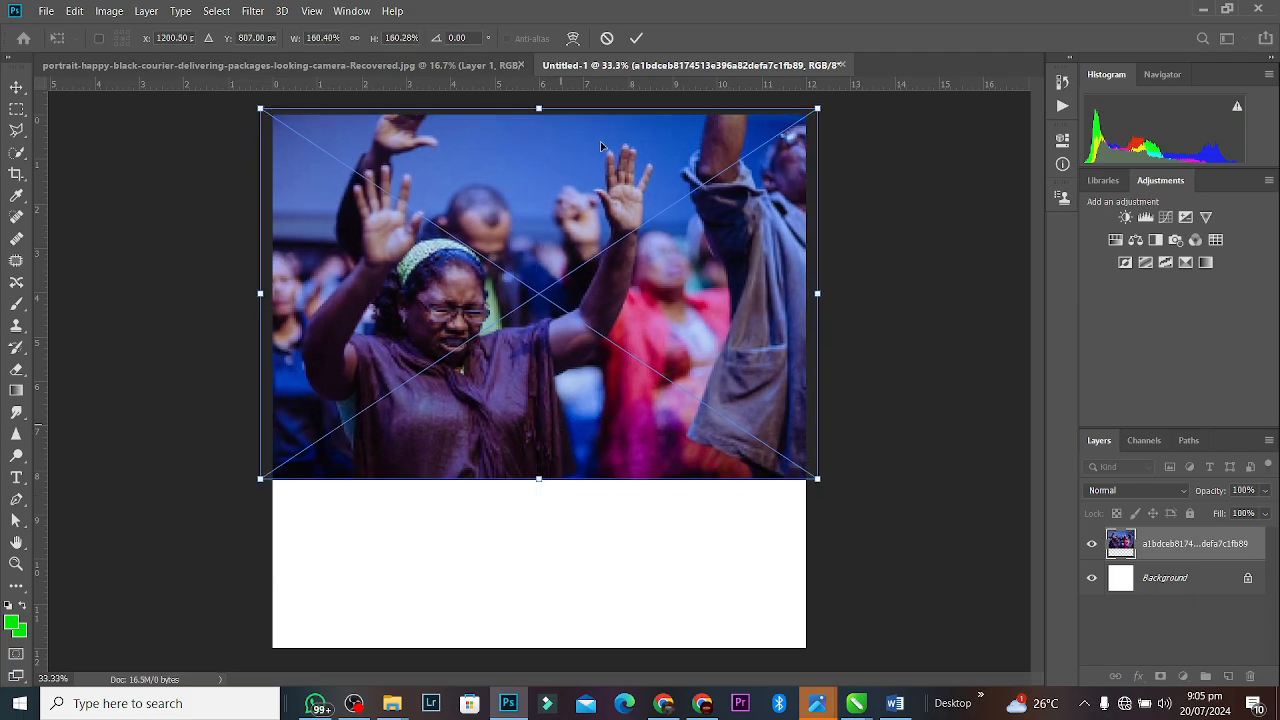
left_click(636, 38)
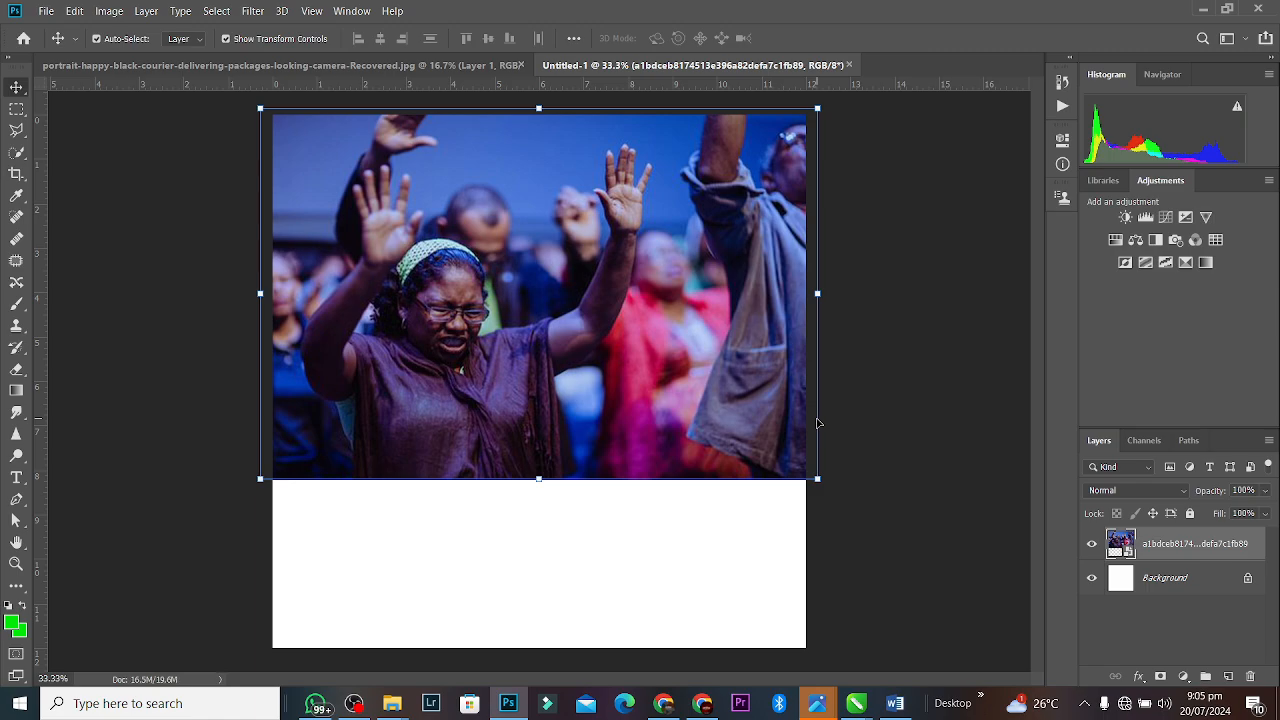
Add a dark navy solid color fill layer and move it beneath the photo layer.
left_click(1184, 677)
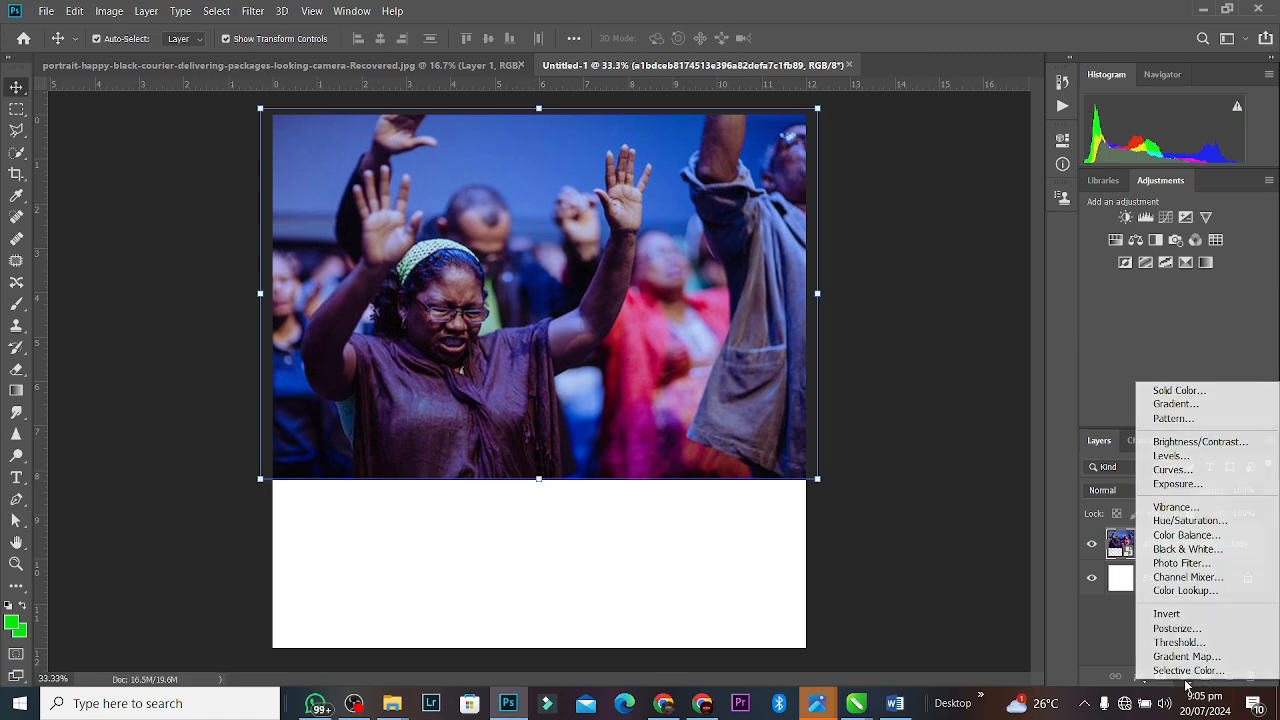
left_click(1193, 390)
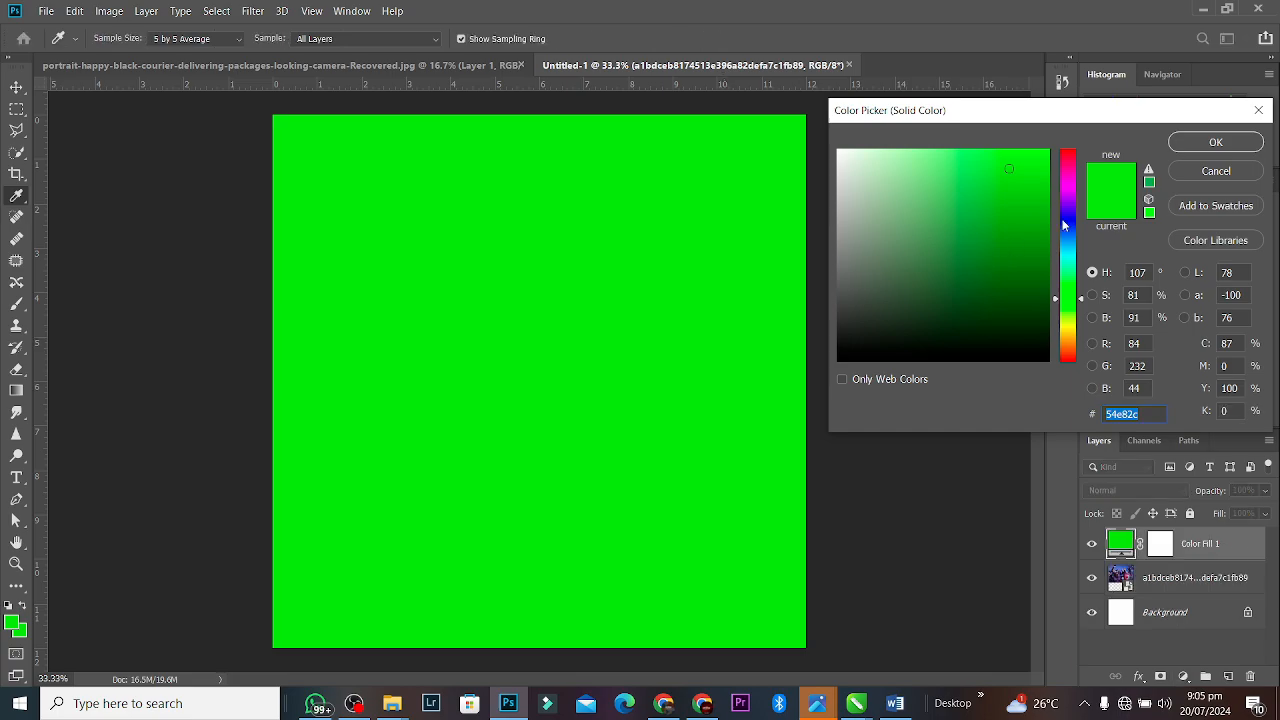
left_click(1039, 319)
left_click_drag(1066, 244, 1067, 221)
left_click(1210, 143)
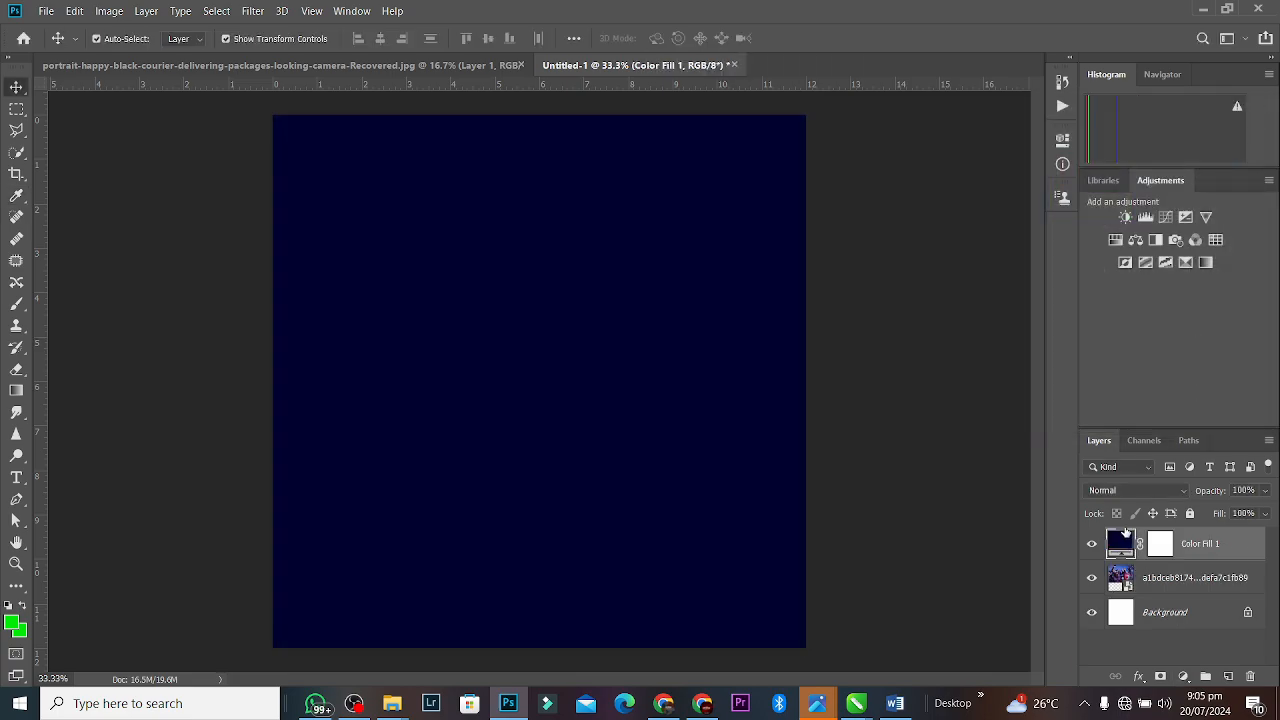
left_click_drag(1121, 543, 1121, 596)
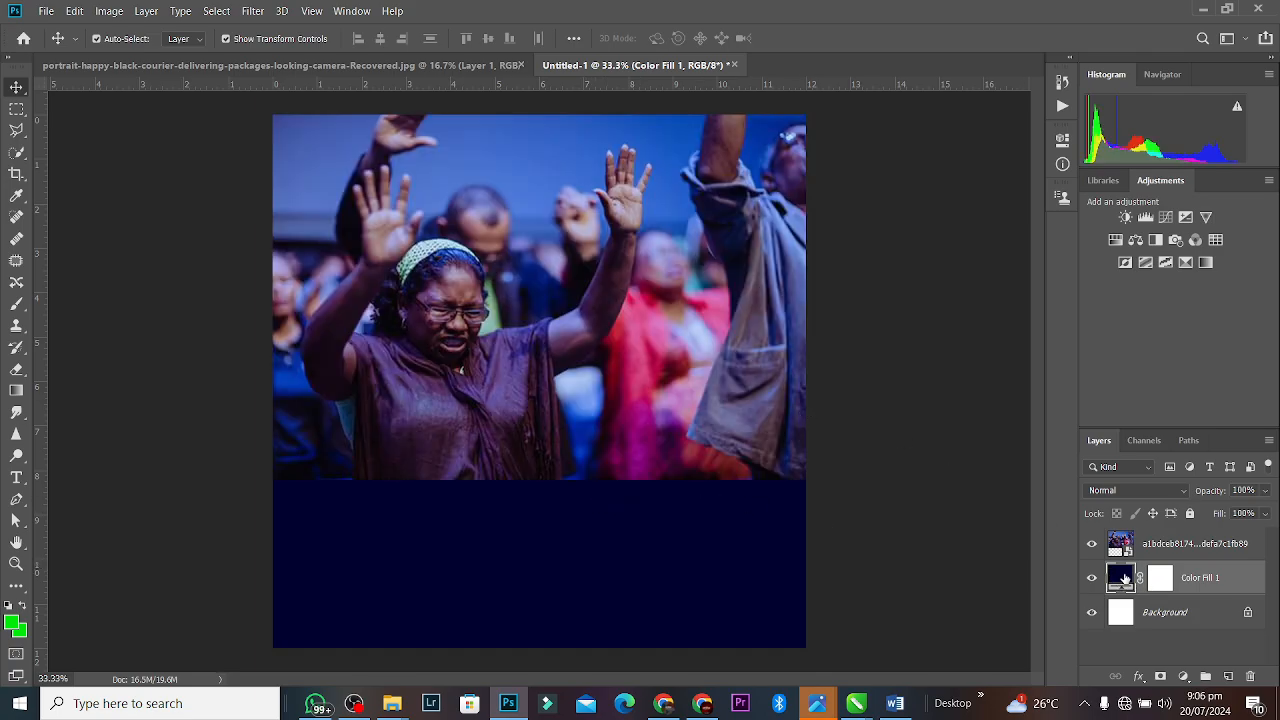
Recolor the solid fill with the near-black blue 10121f sampled from a dark area of the photo.
double_click(1121, 577)
left_click(725, 246)
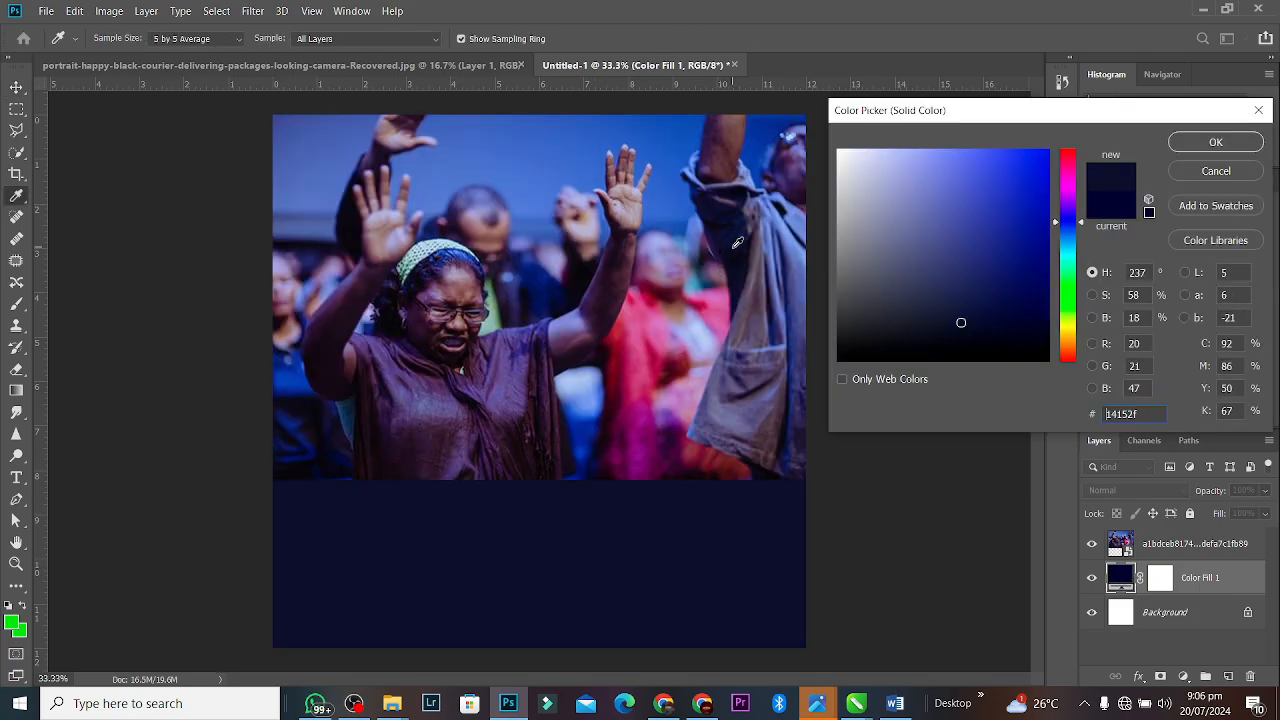
left_click(310, 464)
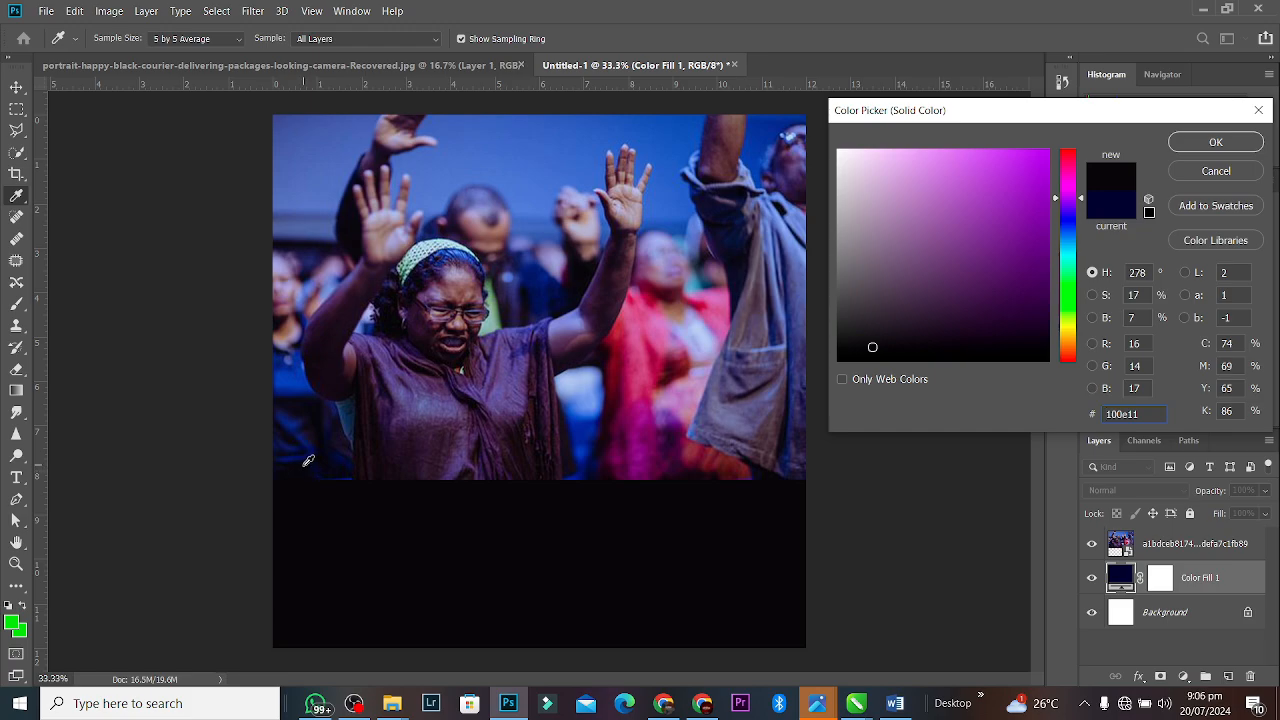
left_click(306, 460)
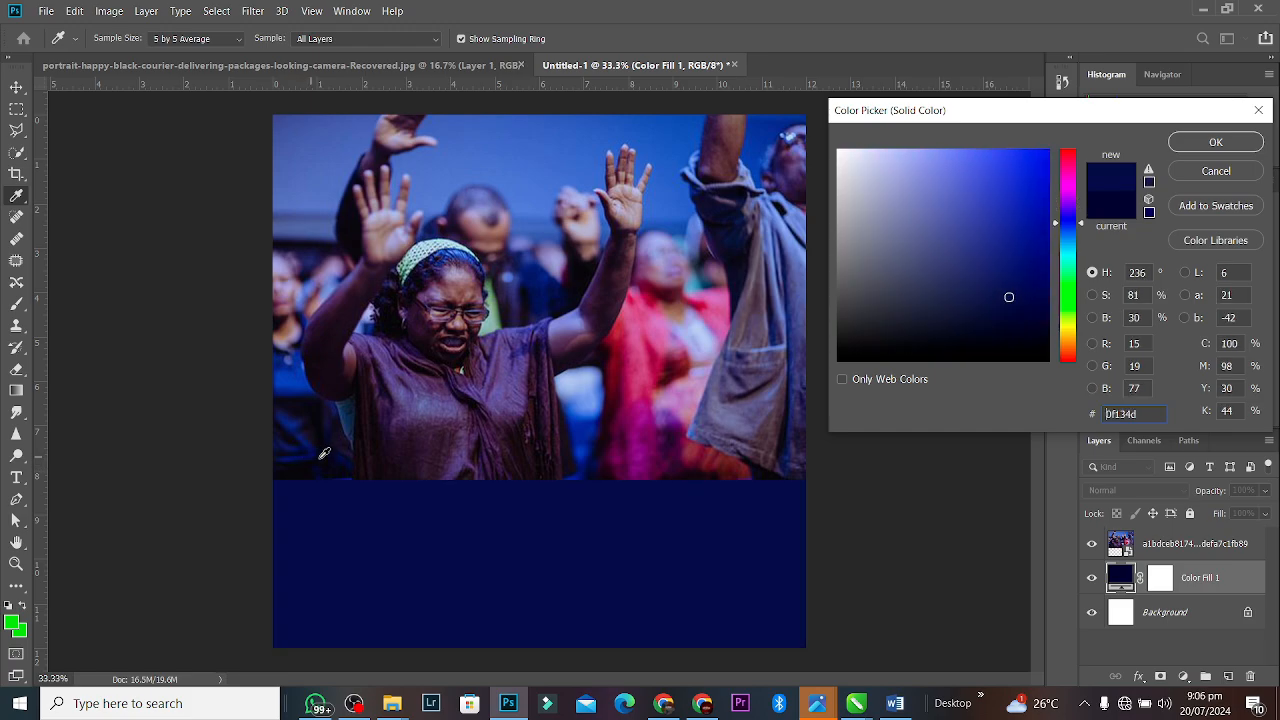
left_click(341, 460)
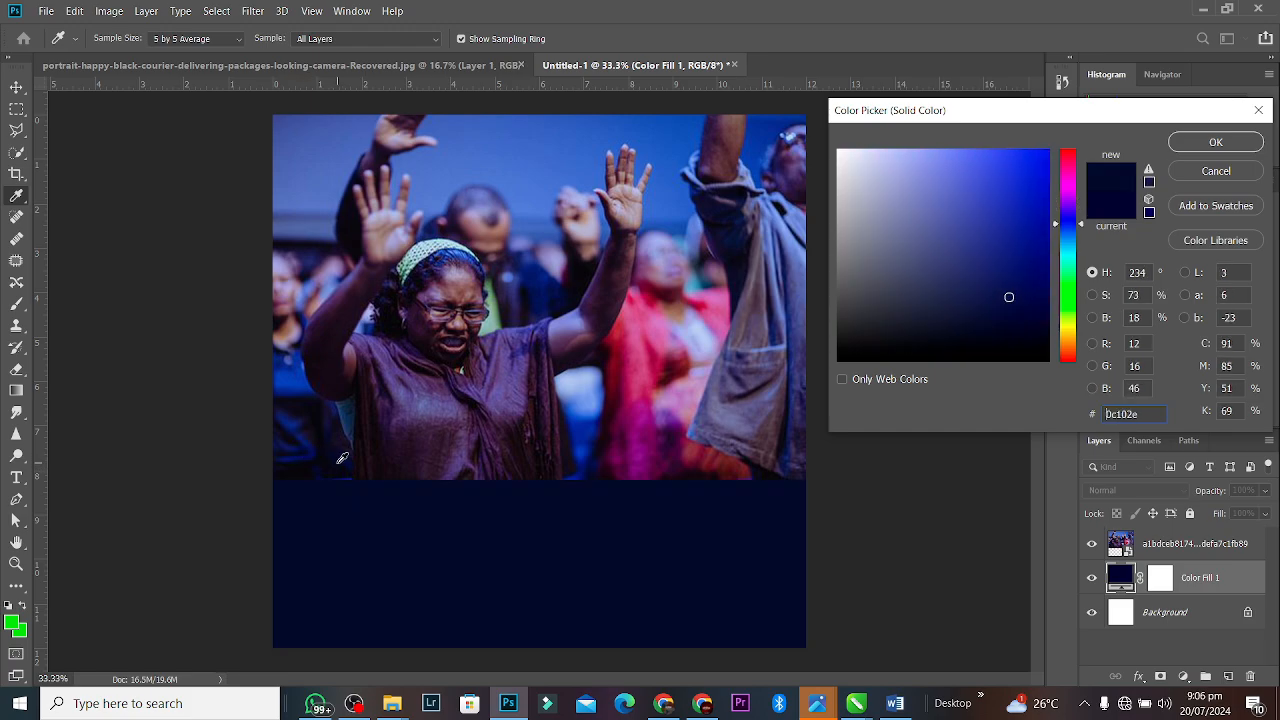
left_click(563, 290)
left_click_drag(558, 283, 575, 295)
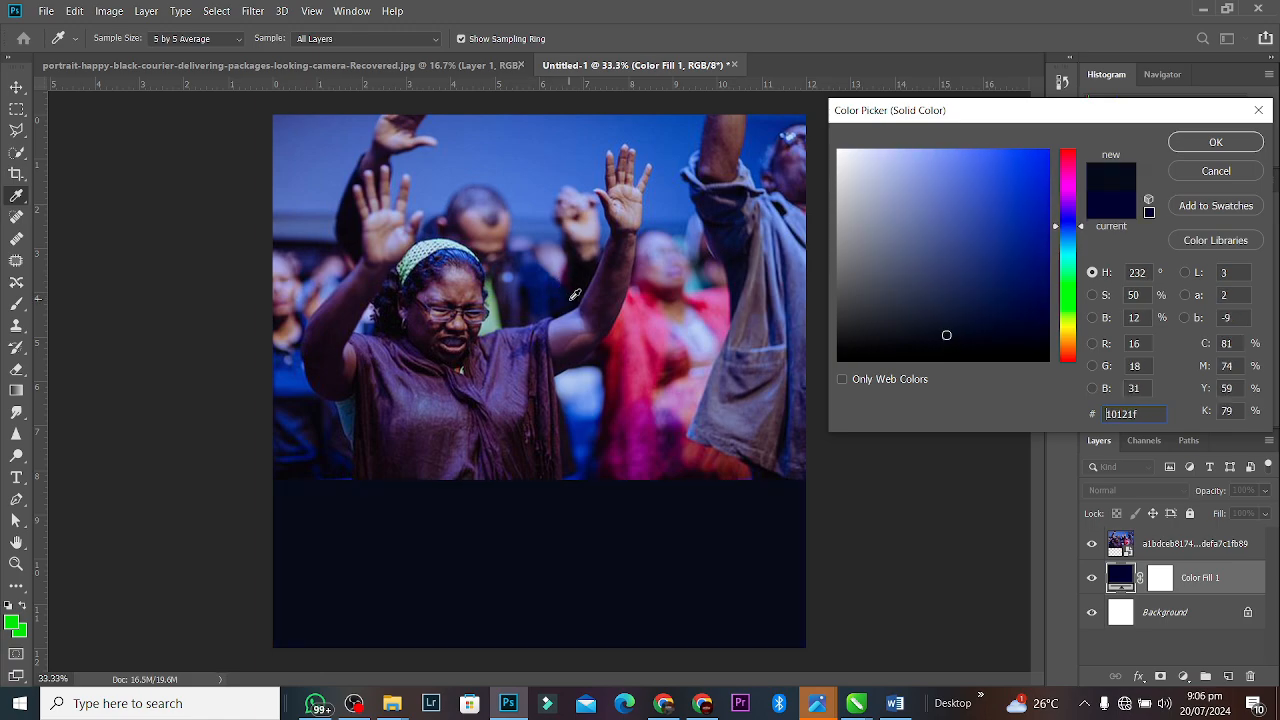
left_click(1225, 147)
Add a layer mask to the photo layer.
key("v")
left_click(550, 360)
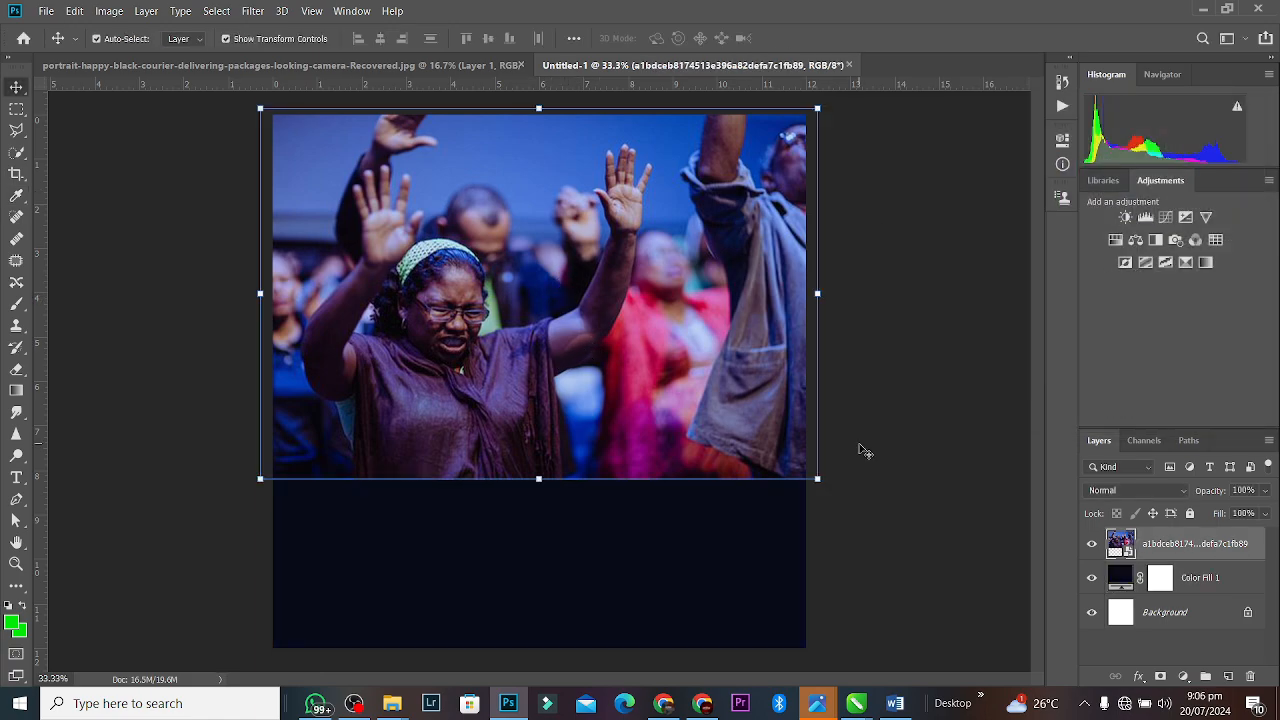
left_click(1161, 677)
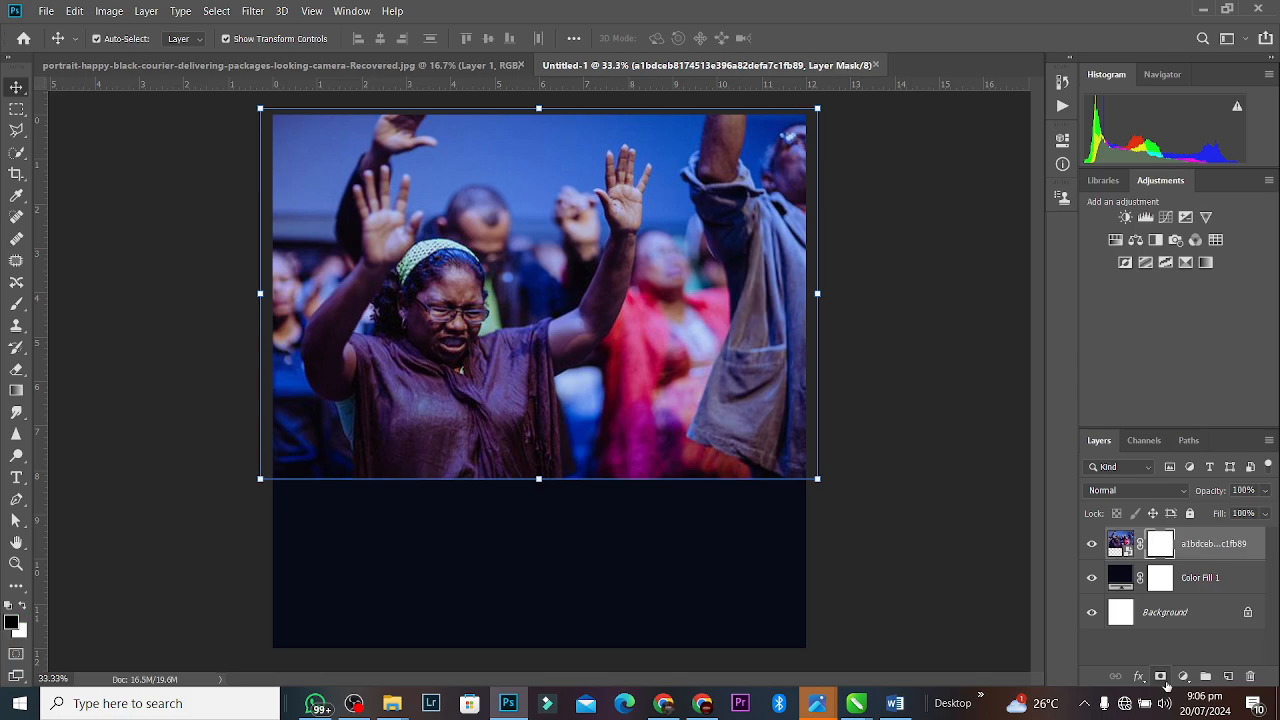
Fade the photo's lower edge into the dark fill by erasing on its mask with a soft 1300 px Eraser and black as background color.
left_click(16, 369)
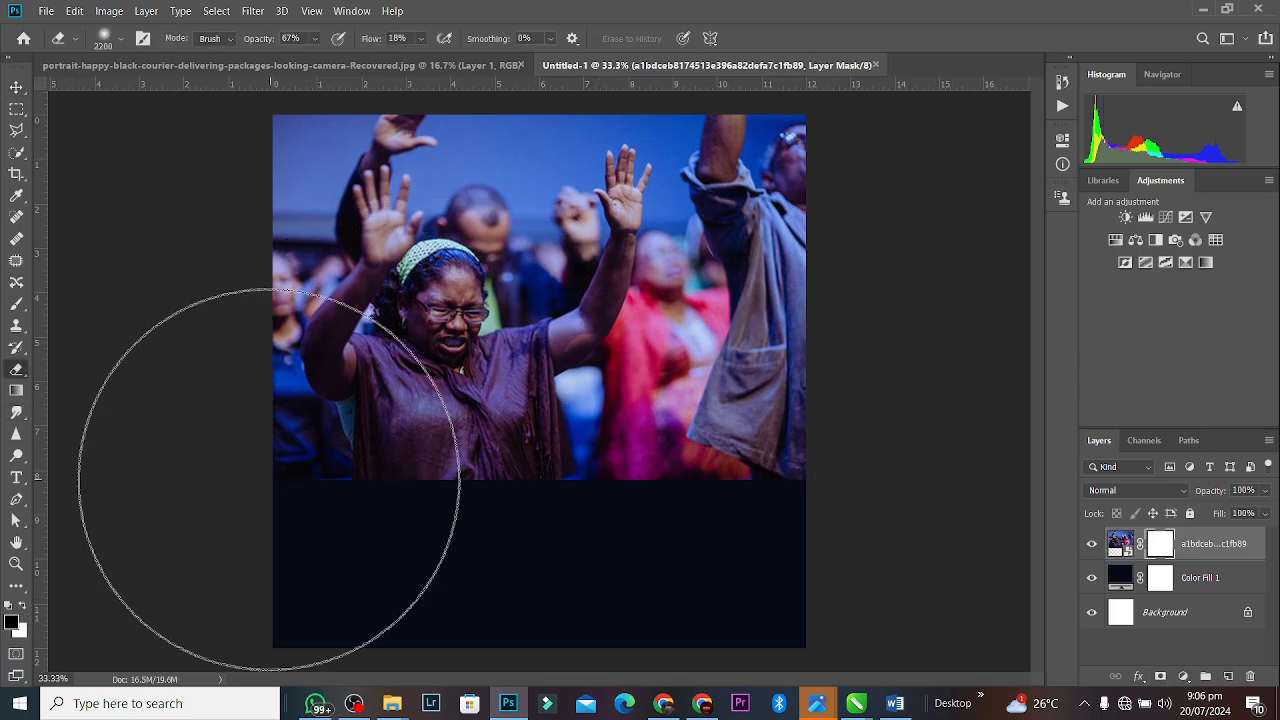
key("bracketleft")
key("bracketleft")
key("bracketleft")
key("bracketleft")
key("bracketleft")
key("bracketleft")
key("bracketleft")
key("bracketleft")
key("bracketleft")
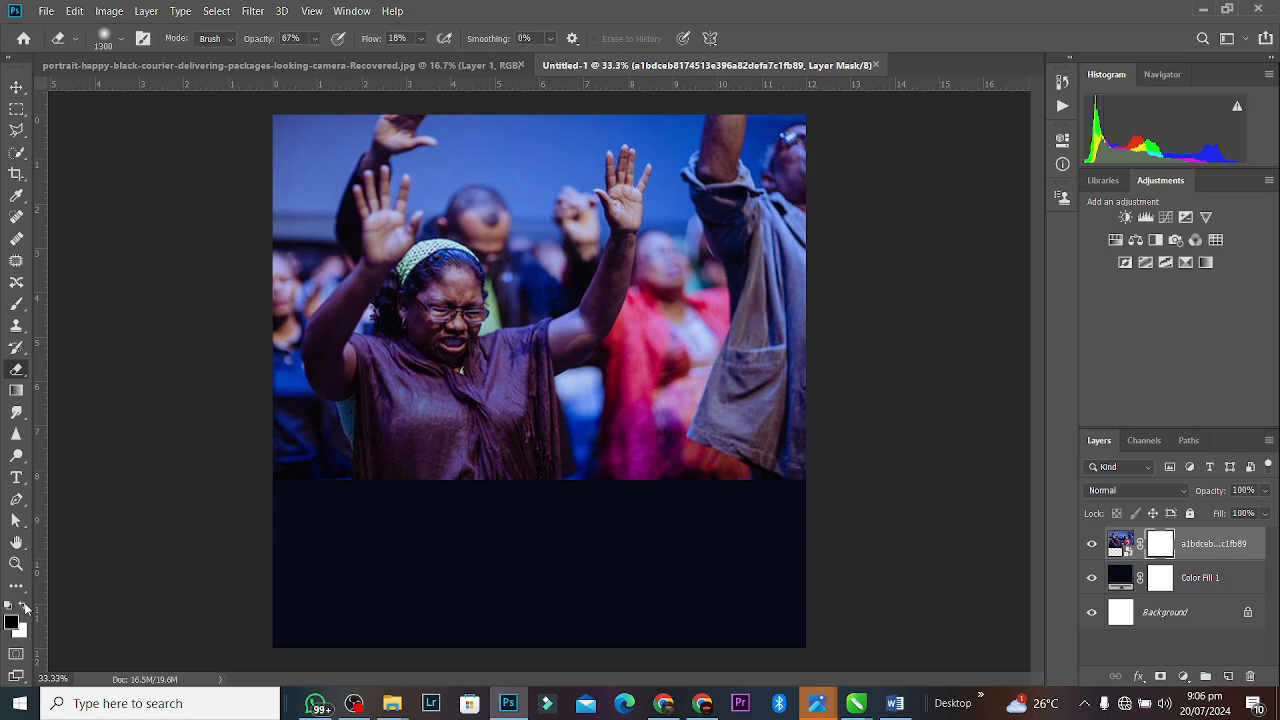
left_click(25, 607)
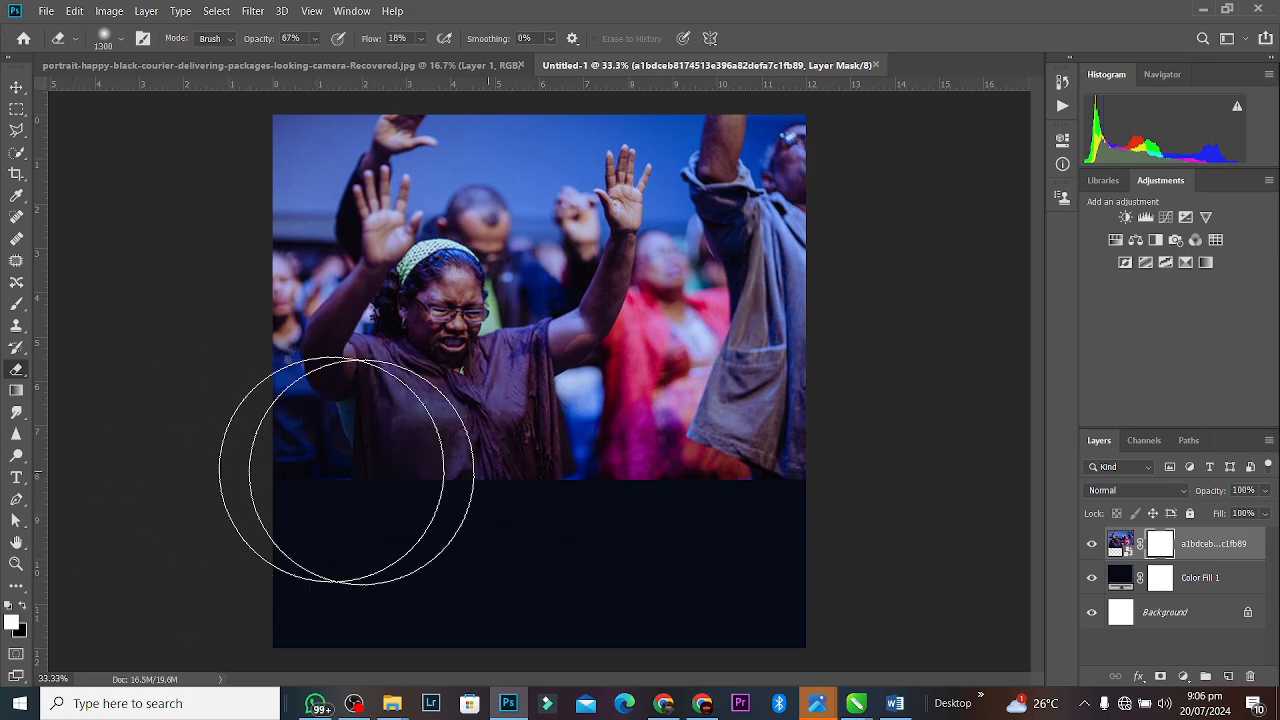
mouse_move(362, 470)
left_mouse_down()
mouse_move(324, 456)
mouse_move(522, 505)
mouse_move(803, 452)
mouse_move(781, 445)
mouse_move(838, 405)
mouse_move(712, 516)
mouse_move(768, 487)
mouse_move(787, 495)
mouse_move(649, 585)
mouse_move(355, 505)
left_mouse_up()
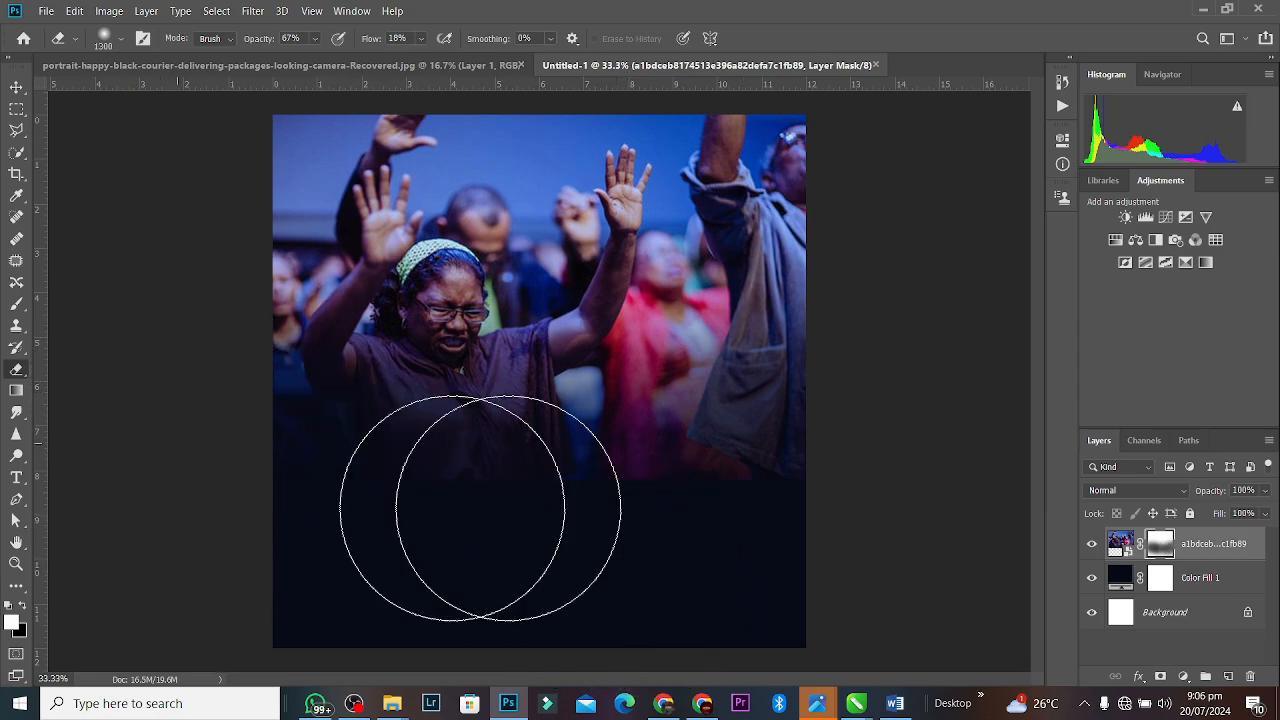
Raise the Eraser opacity to 99% and fade the lower part of the photo further on its mask.
left_click(316, 38)
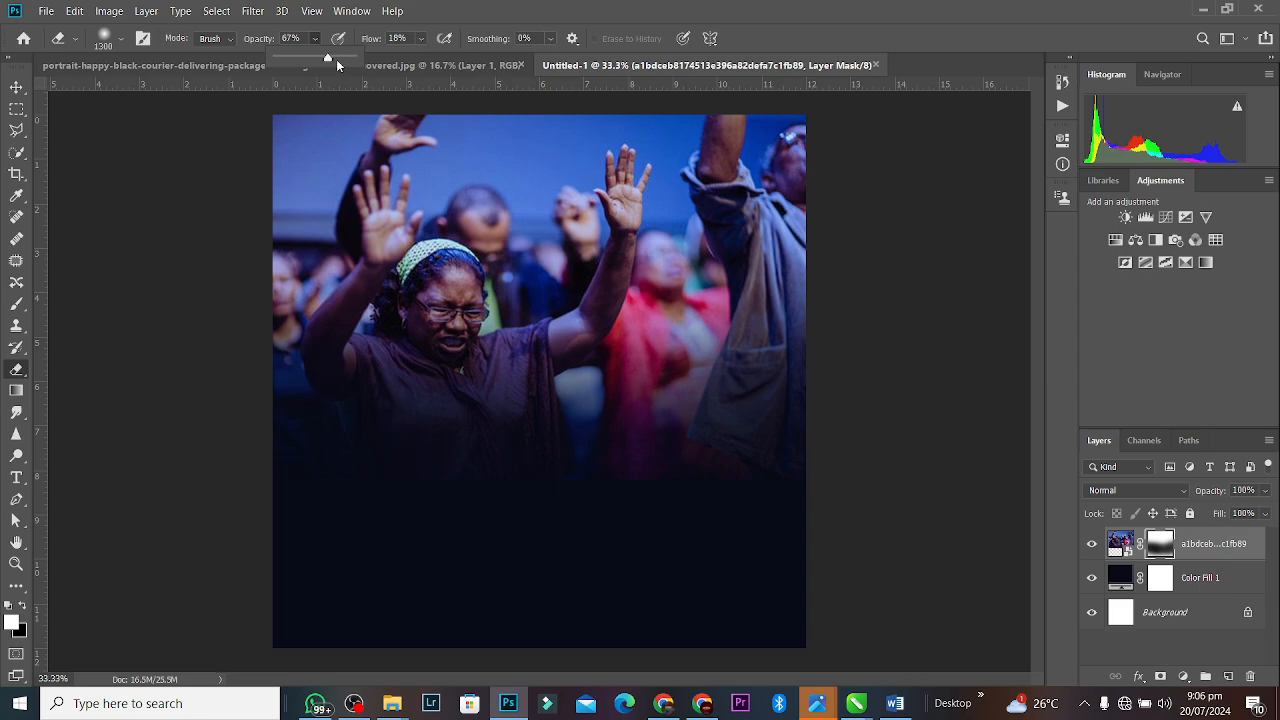
left_click_drag(336, 59, 357, 60)
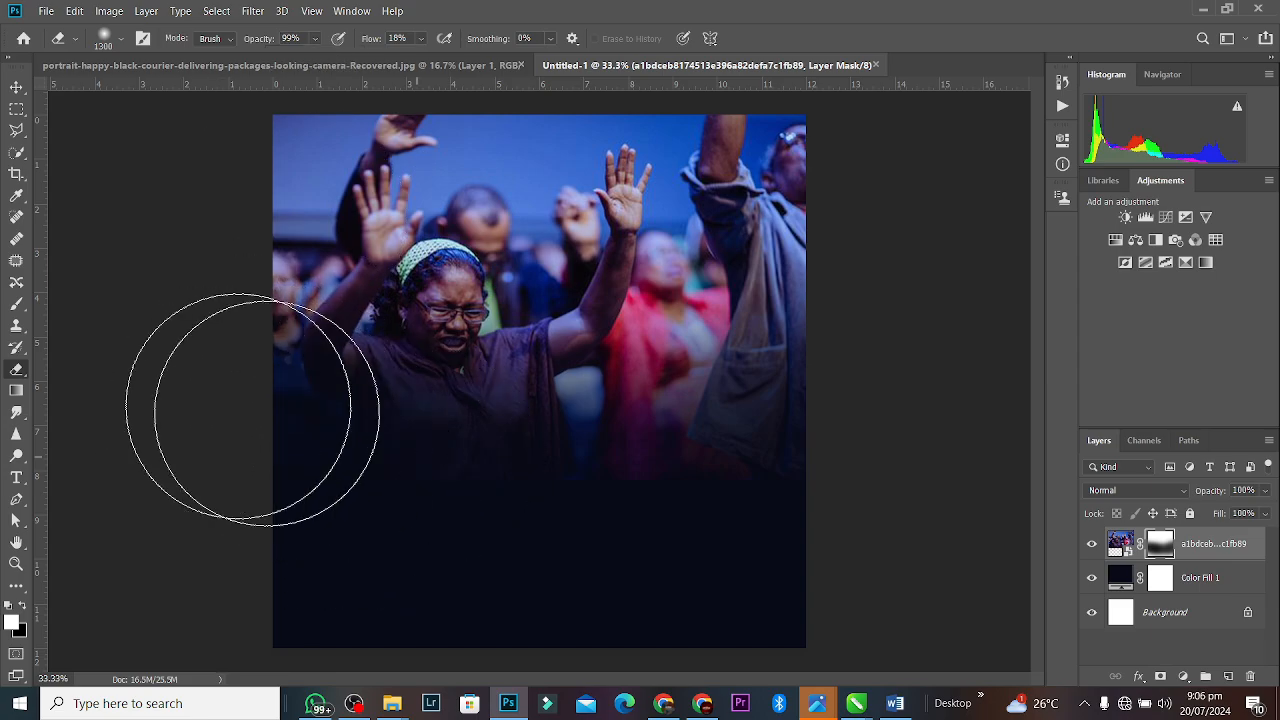
mouse_move(253, 410)
left_mouse_down()
mouse_move(510, 458)
mouse_move(834, 421)
mouse_move(619, 520)
mouse_move(317, 528)
mouse_move(234, 467)
mouse_move(251, 494)
mouse_move(371, 540)
mouse_move(768, 371)
mouse_move(793, 391)
mouse_move(597, 512)
left_mouse_up()
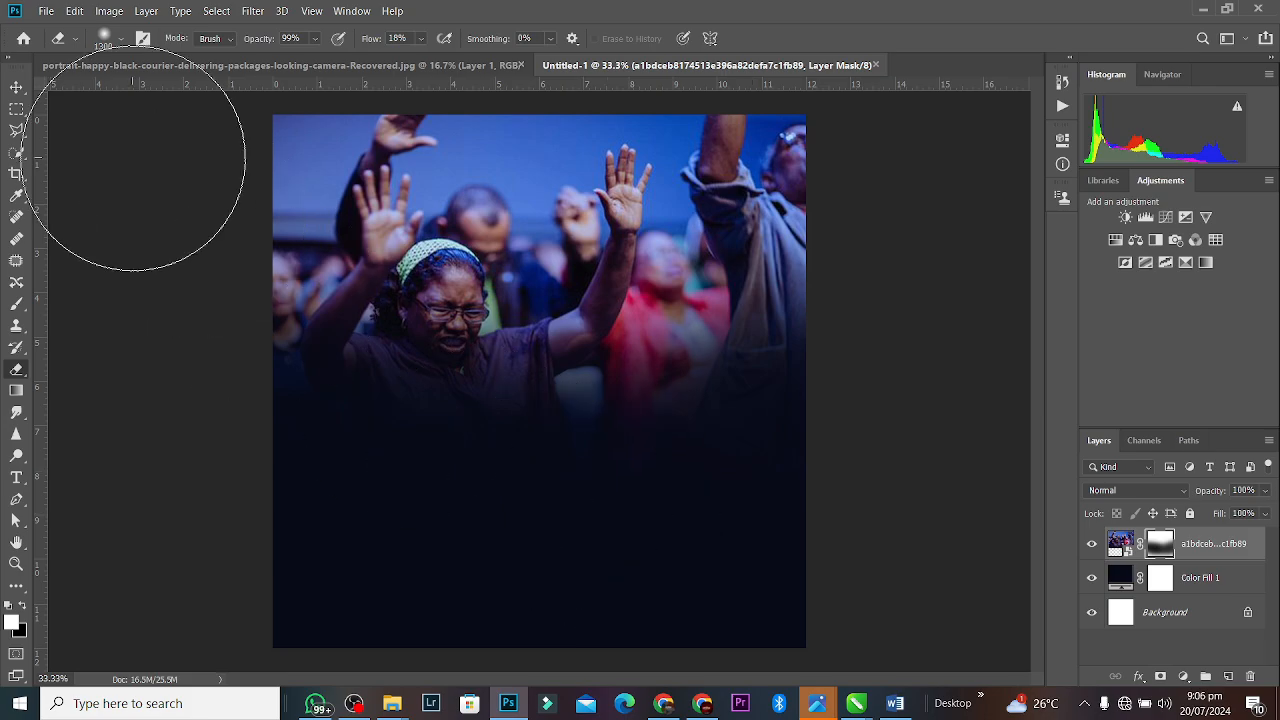
Move the masked photo up and scale it to 95.34% so its sides meet the canvas edges, then deselect it.
left_click(16, 87)
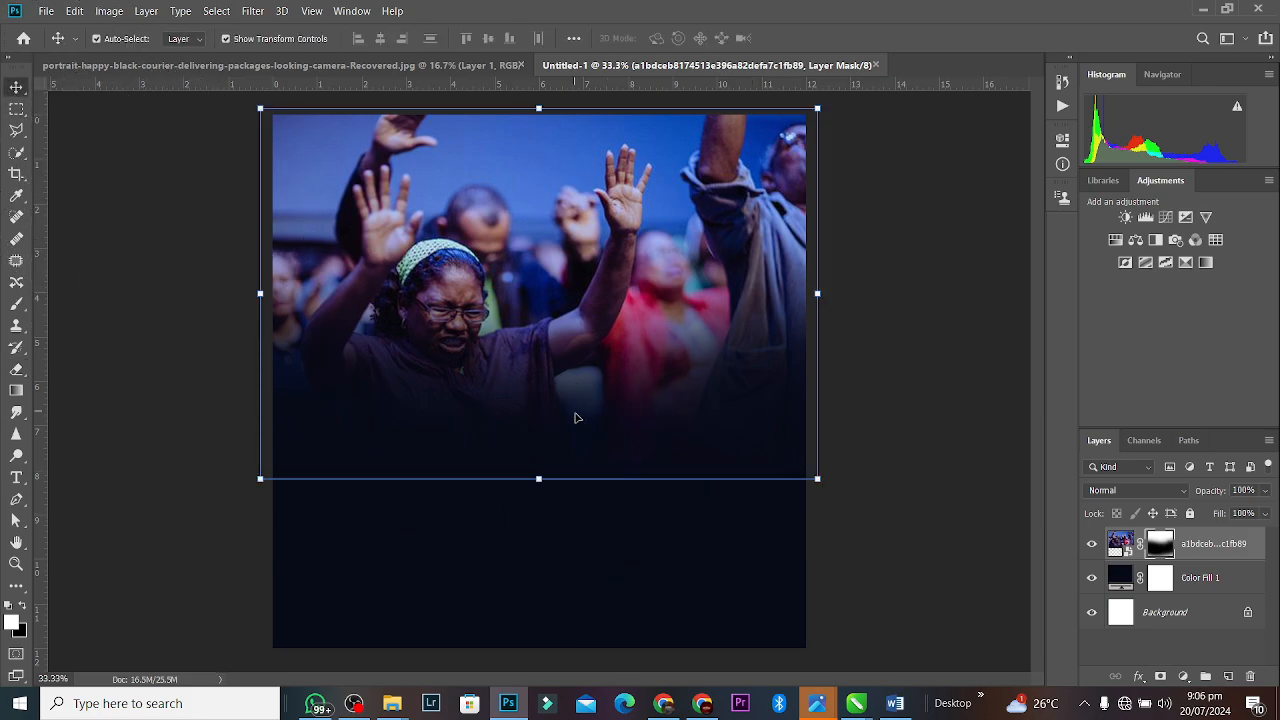
left_click_drag(571, 386, 577, 365)
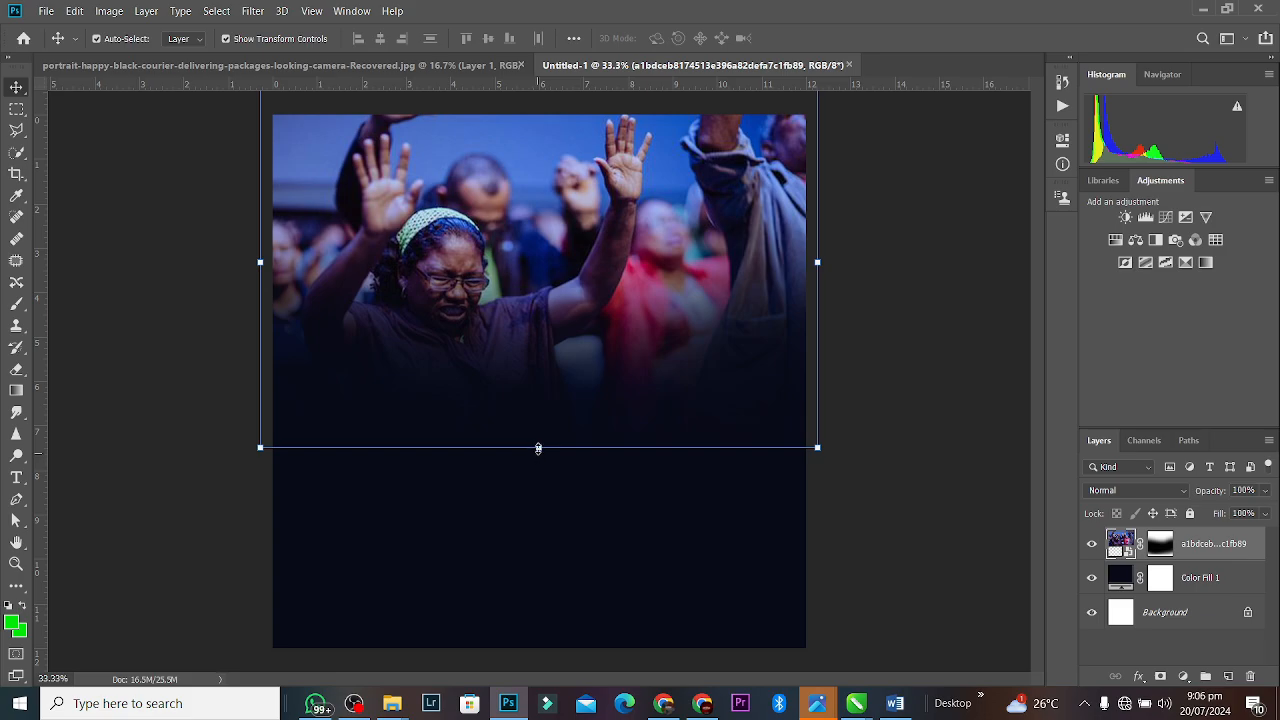
left_click_drag(538, 448, 538, 430)
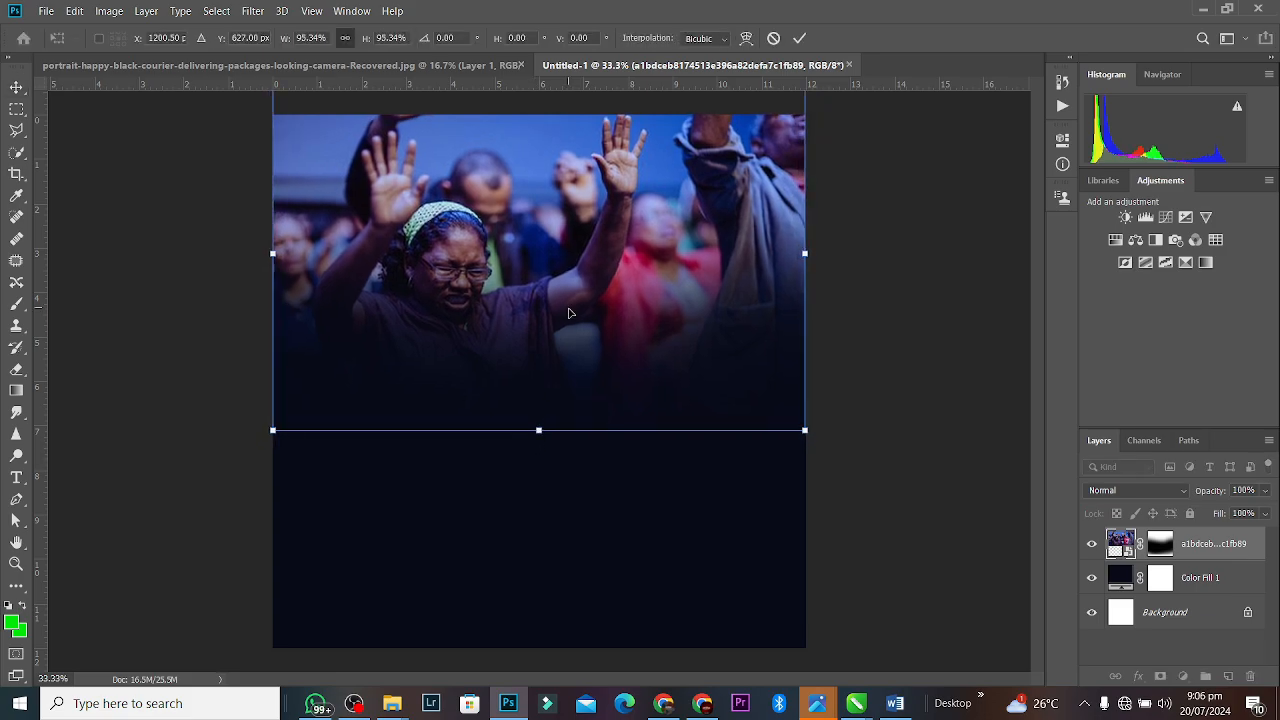
left_click(799, 38)
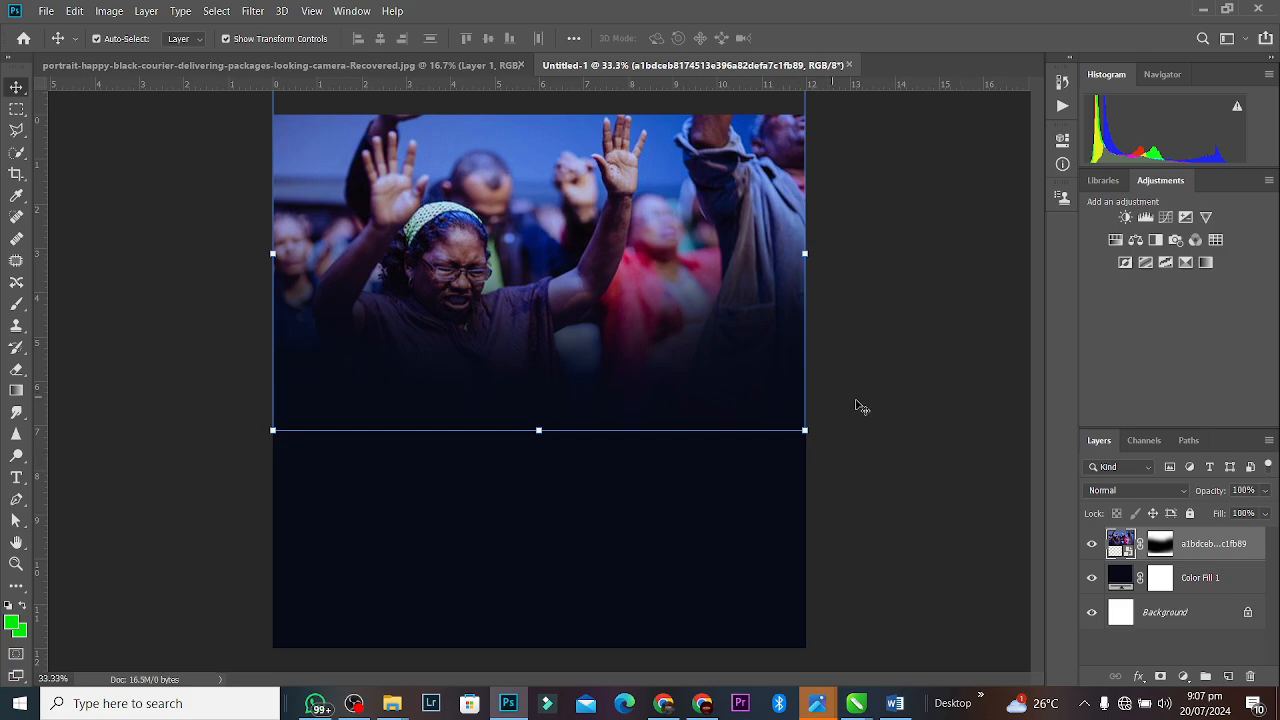
left_click(885, 402)
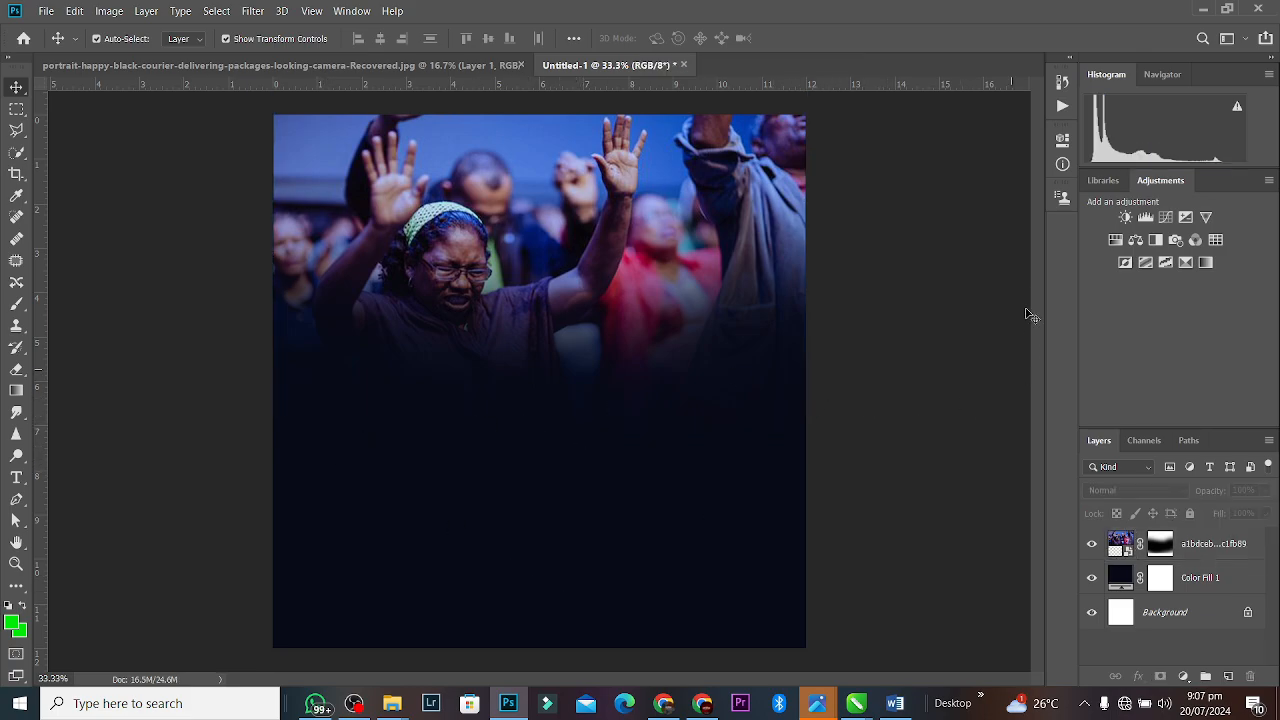
Add a linear gradient fill layer above the solid color fill, using the Foreground to Transparent preset.
left_click(1200, 582)
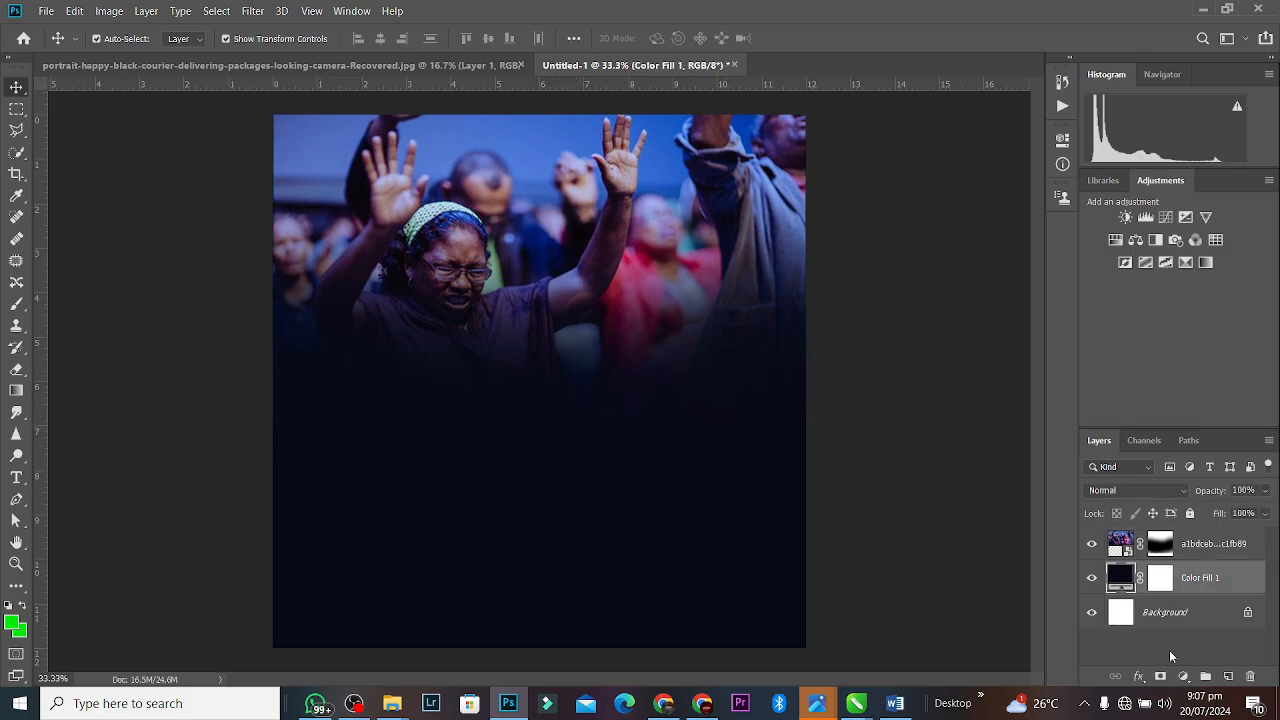
left_click(1182, 677)
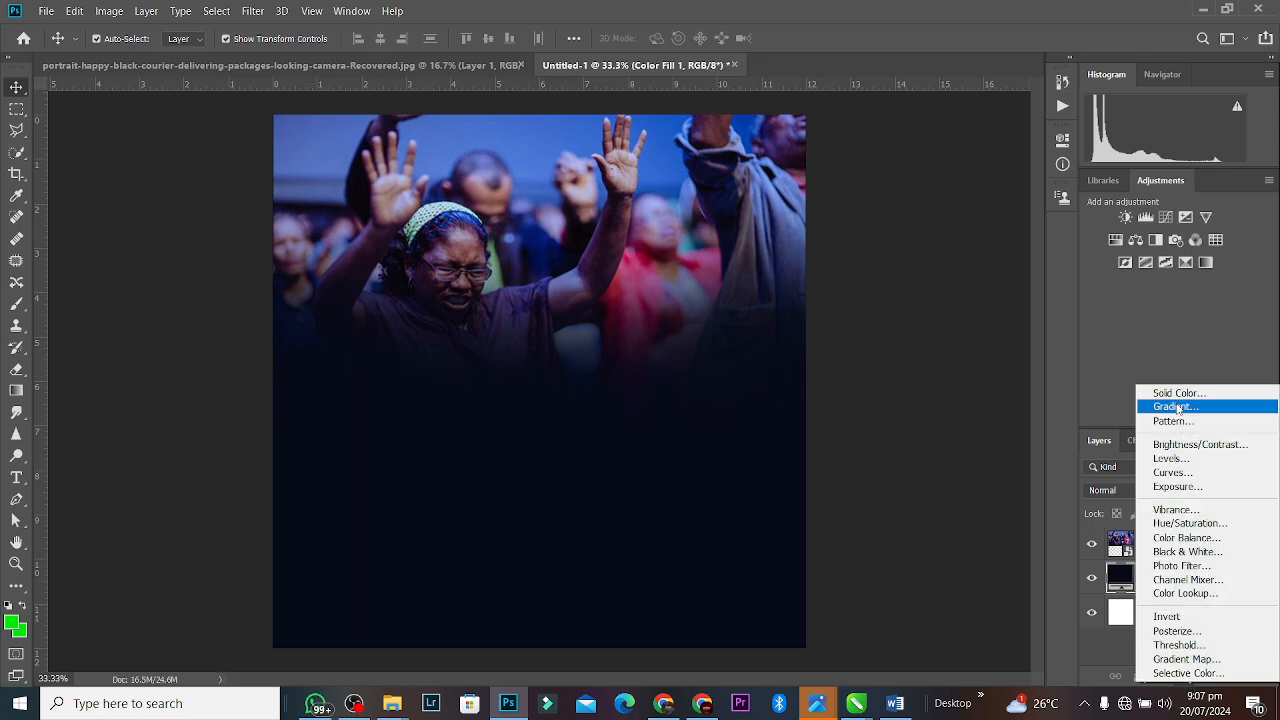
left_click(1179, 407)
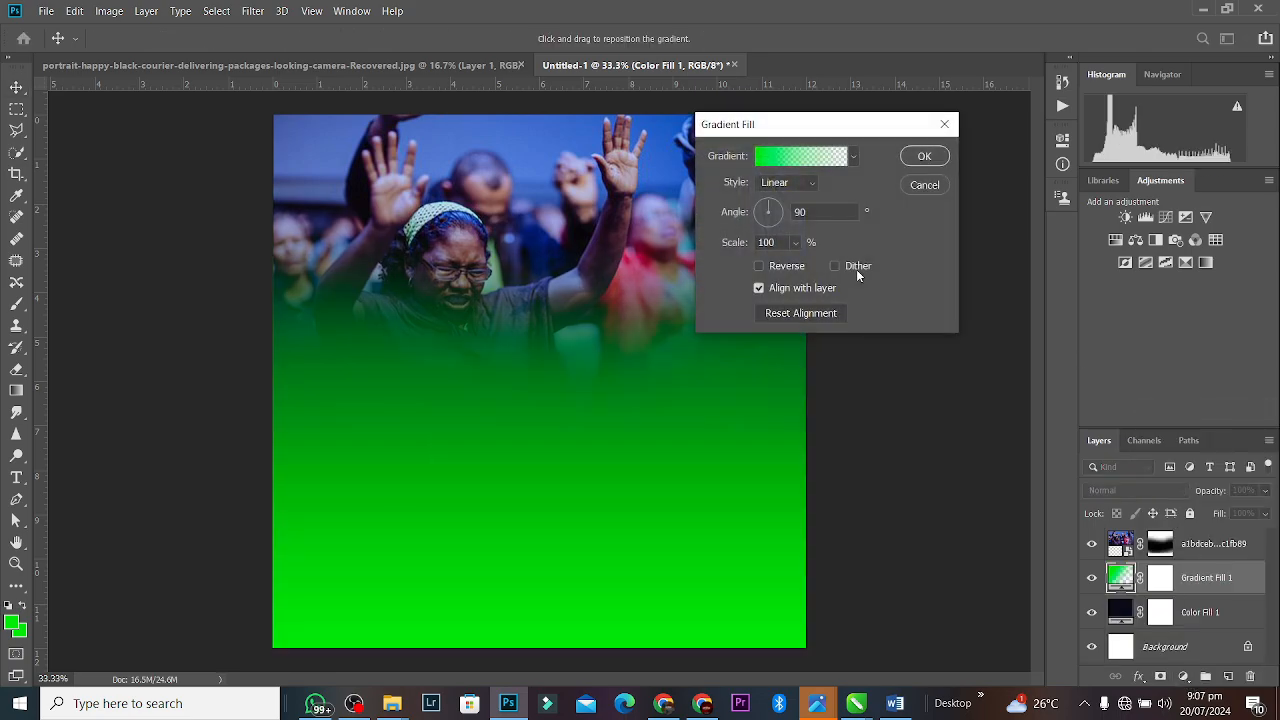
left_click(797, 160)
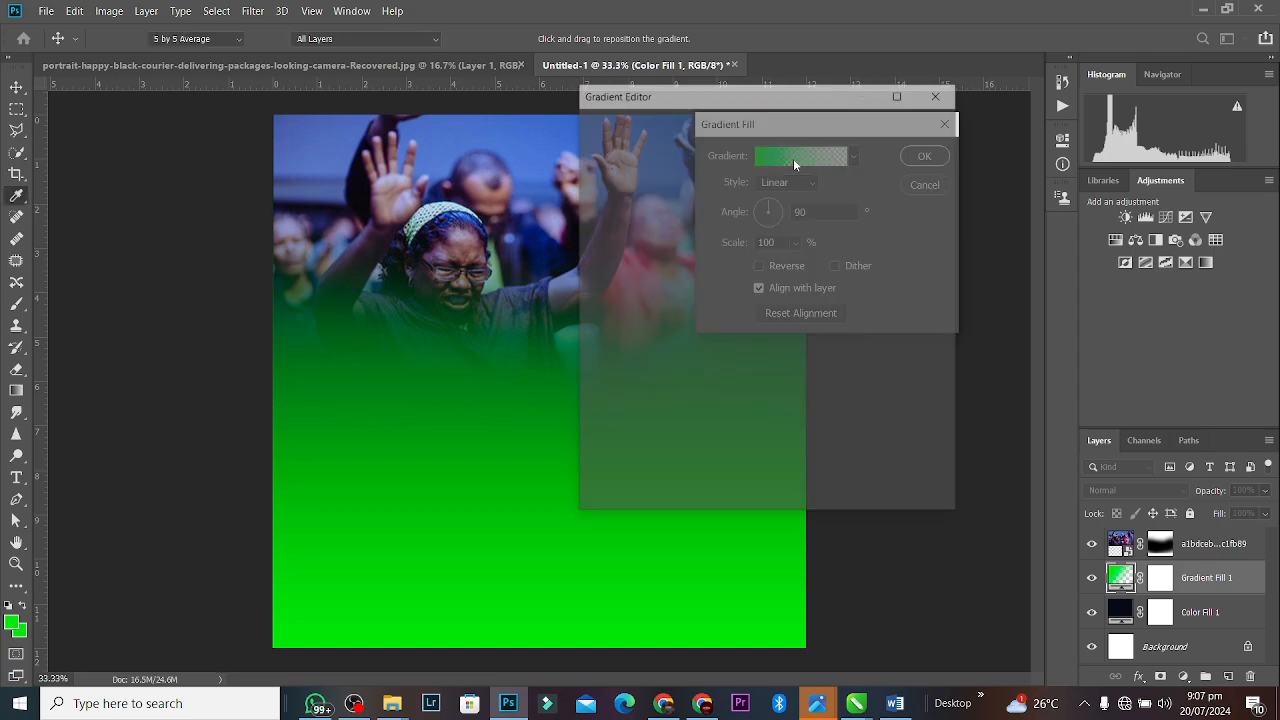
left_click(794, 150)
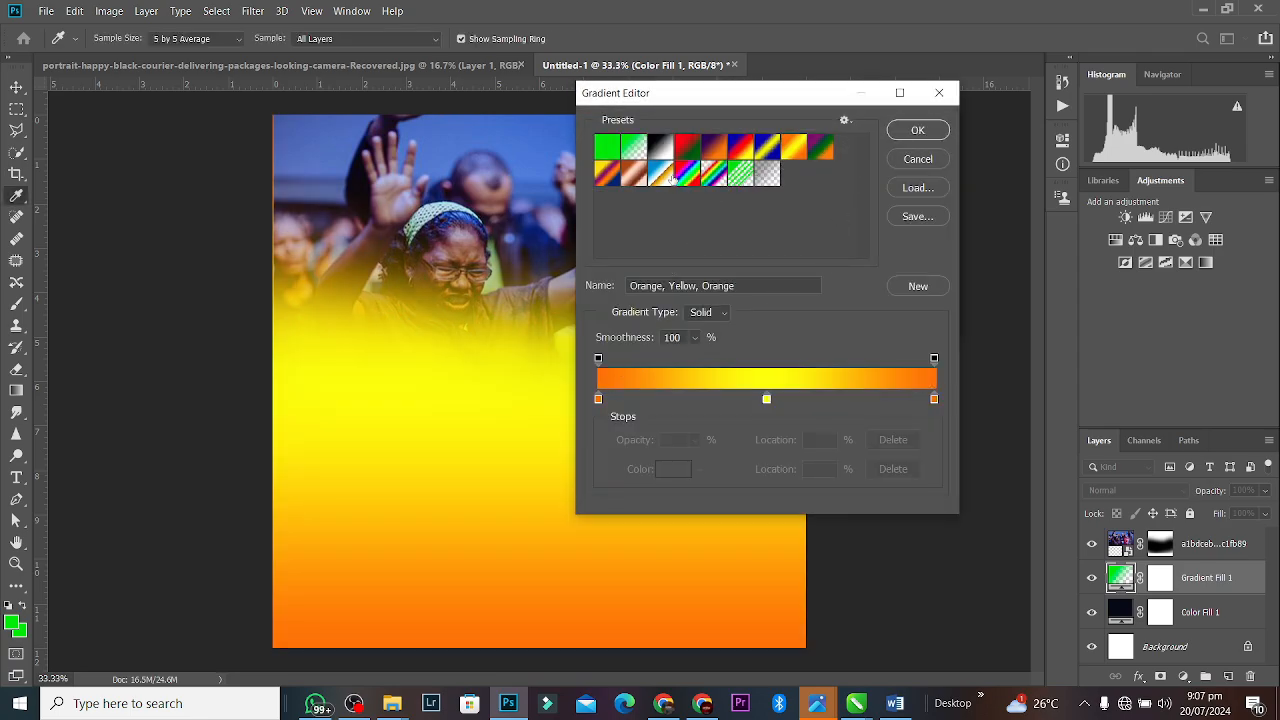
left_click(637, 150)
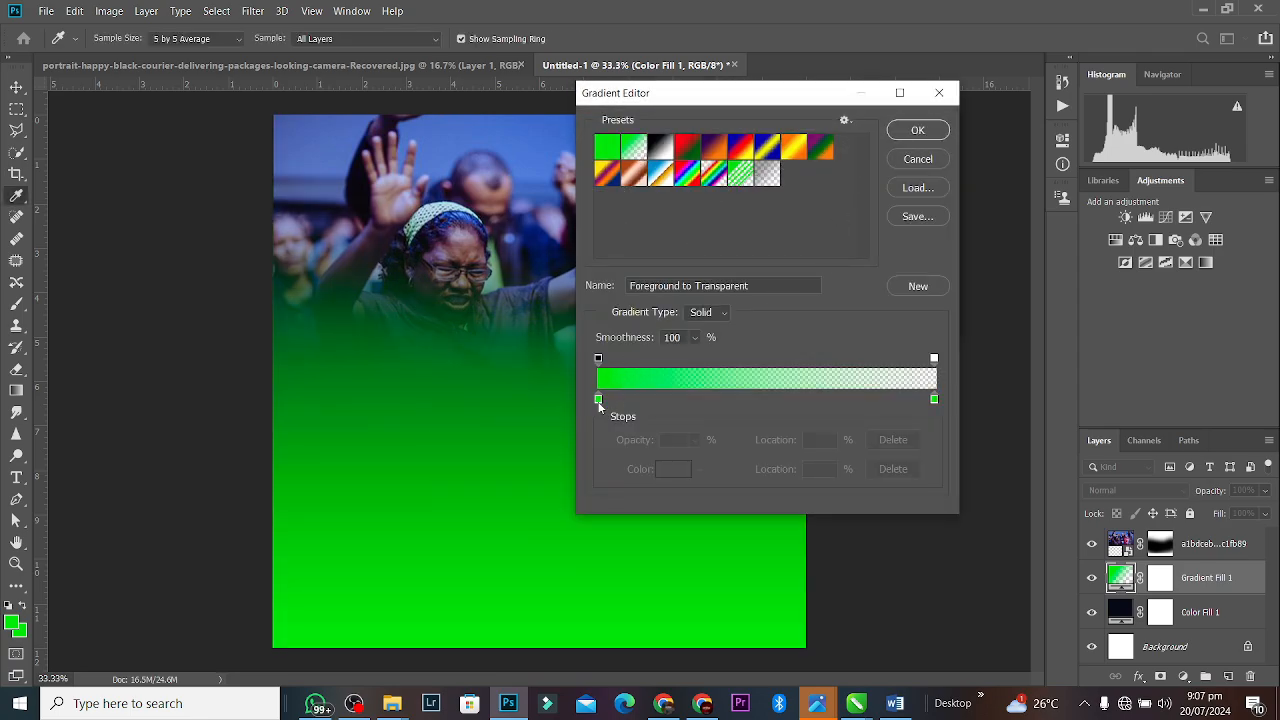
Recolor the gradient's starting color stop to cyan 54b8d5, sampling the photo's blue and shifting its hue to 193.
left_click(599, 401)
left_click(674, 470)
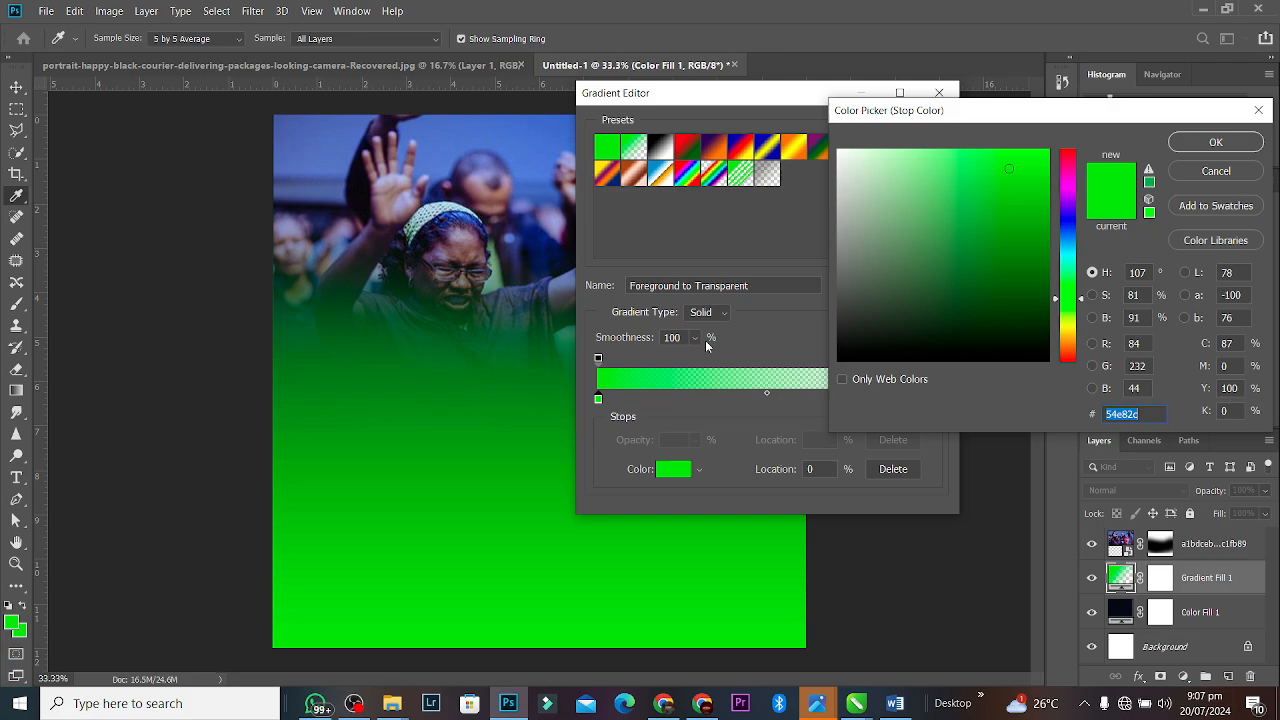
left_click(553, 130)
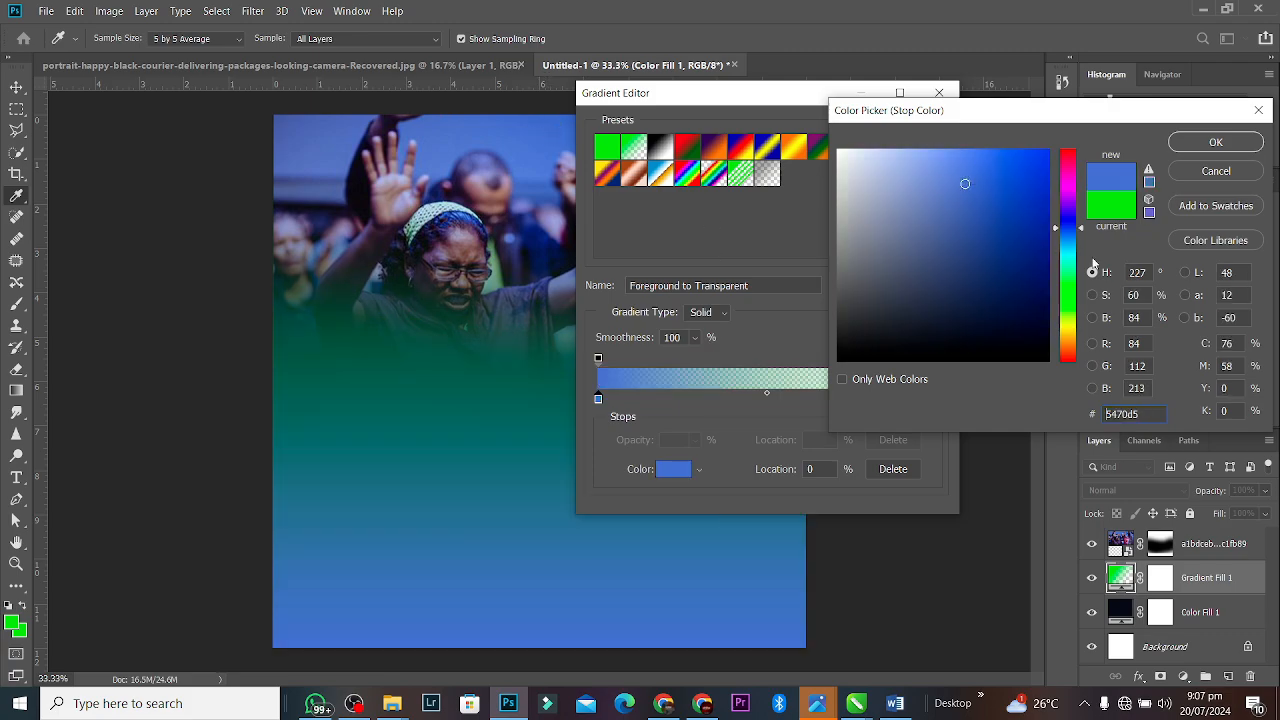
left_click_drag(1080, 230, 1080, 248)
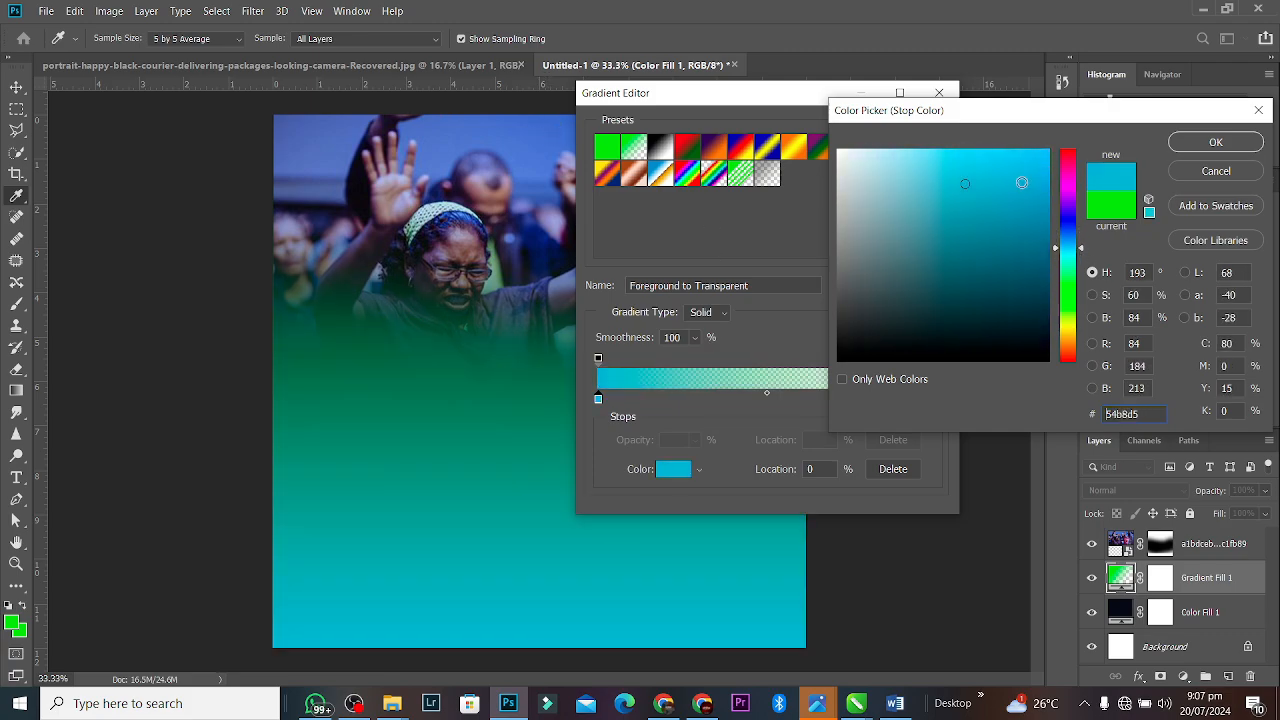
left_click(1206, 148)
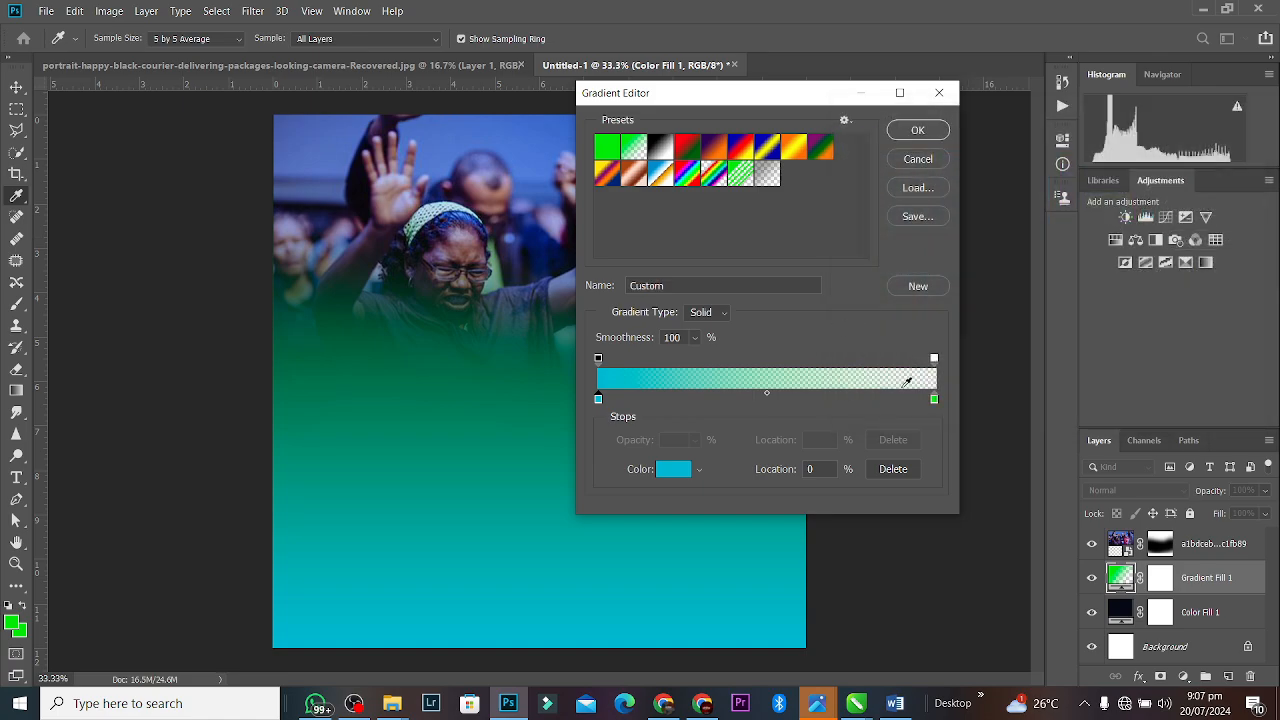
Delete the green end color stop from the gradient and set the gradient fill's style to Radial.
left_click(934, 400)
left_click(890, 469)
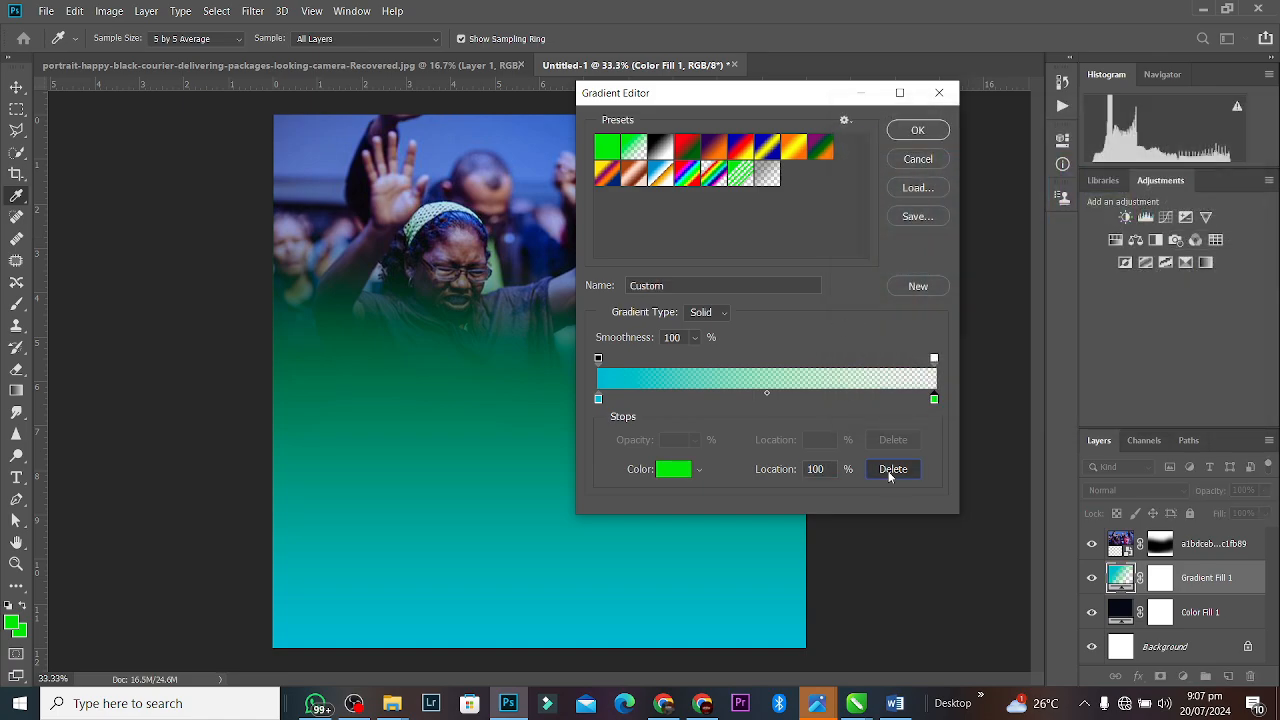
left_click(910, 132)
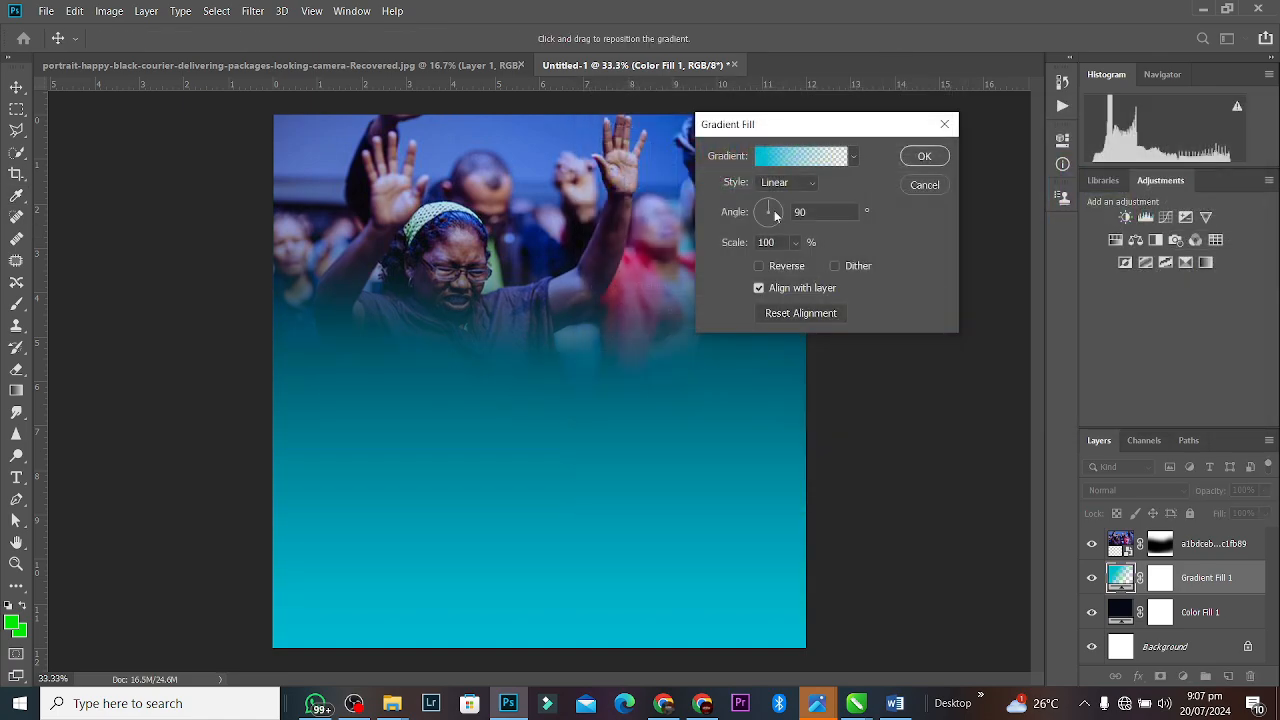
left_click(795, 184)
left_click(786, 212)
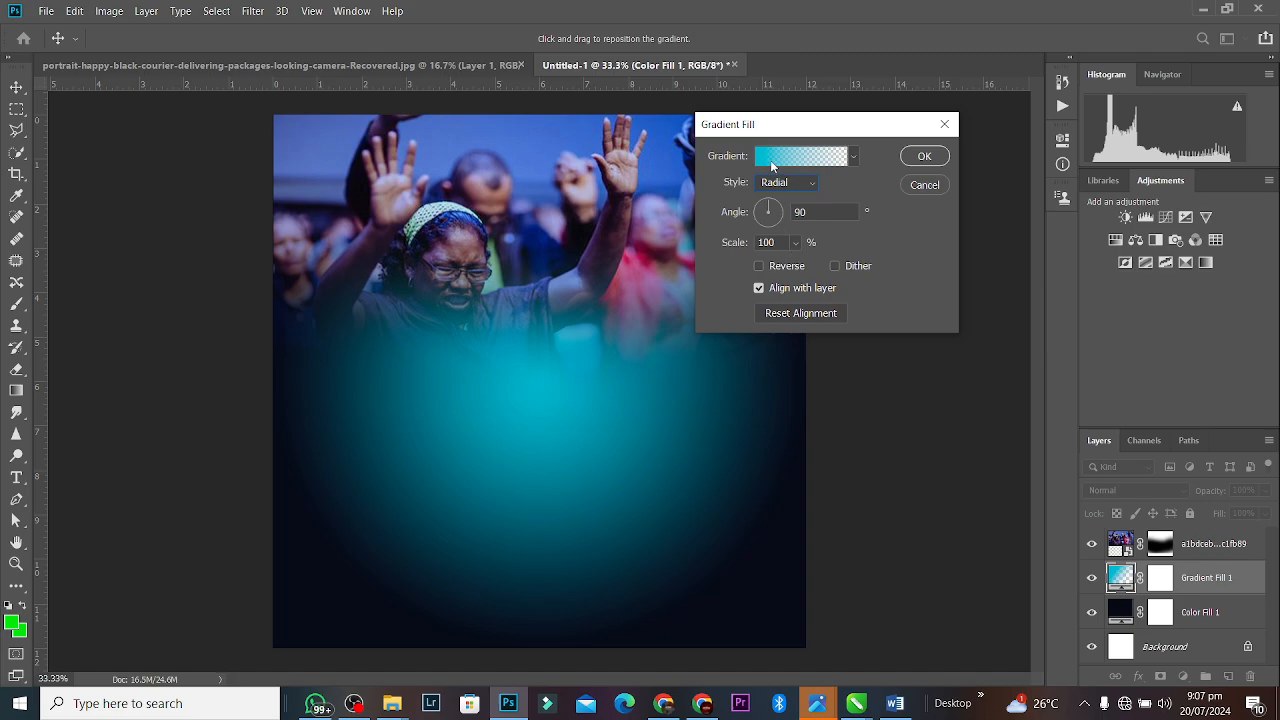
left_click(921, 155)
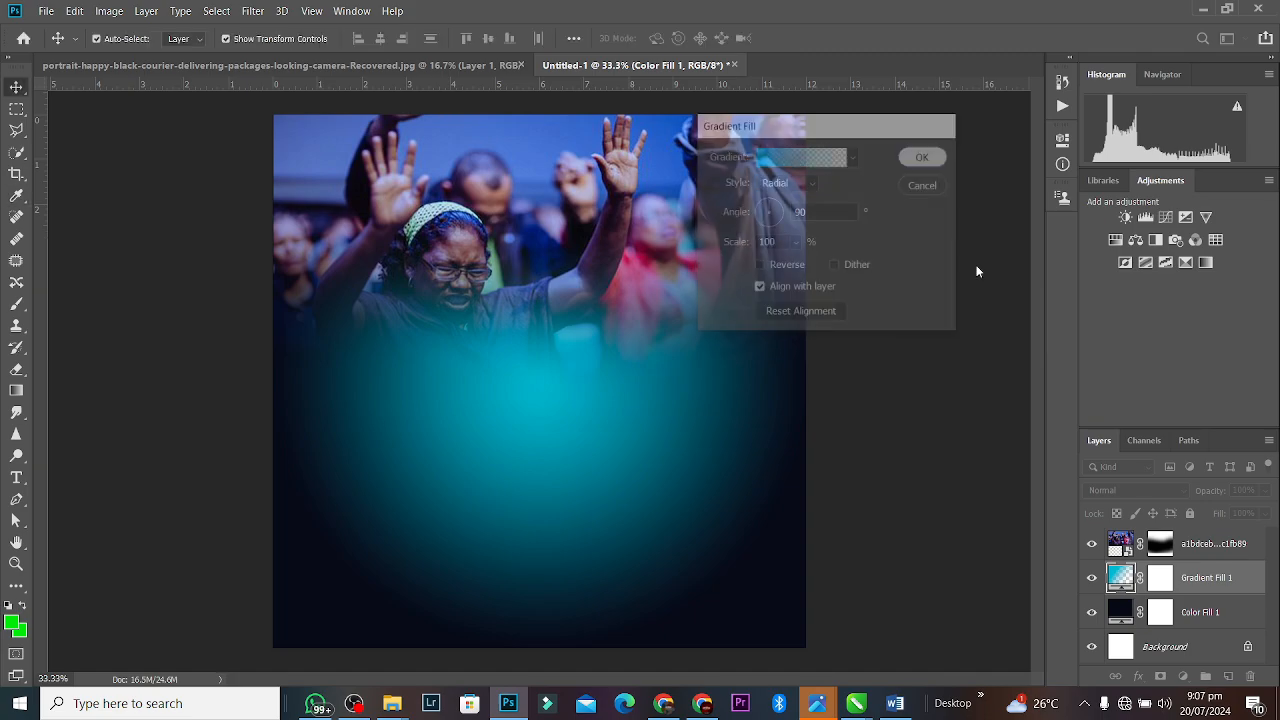
Reopen the gradient fill and darken its starting color stop to teal 0d566b.
double_click(1120, 578)
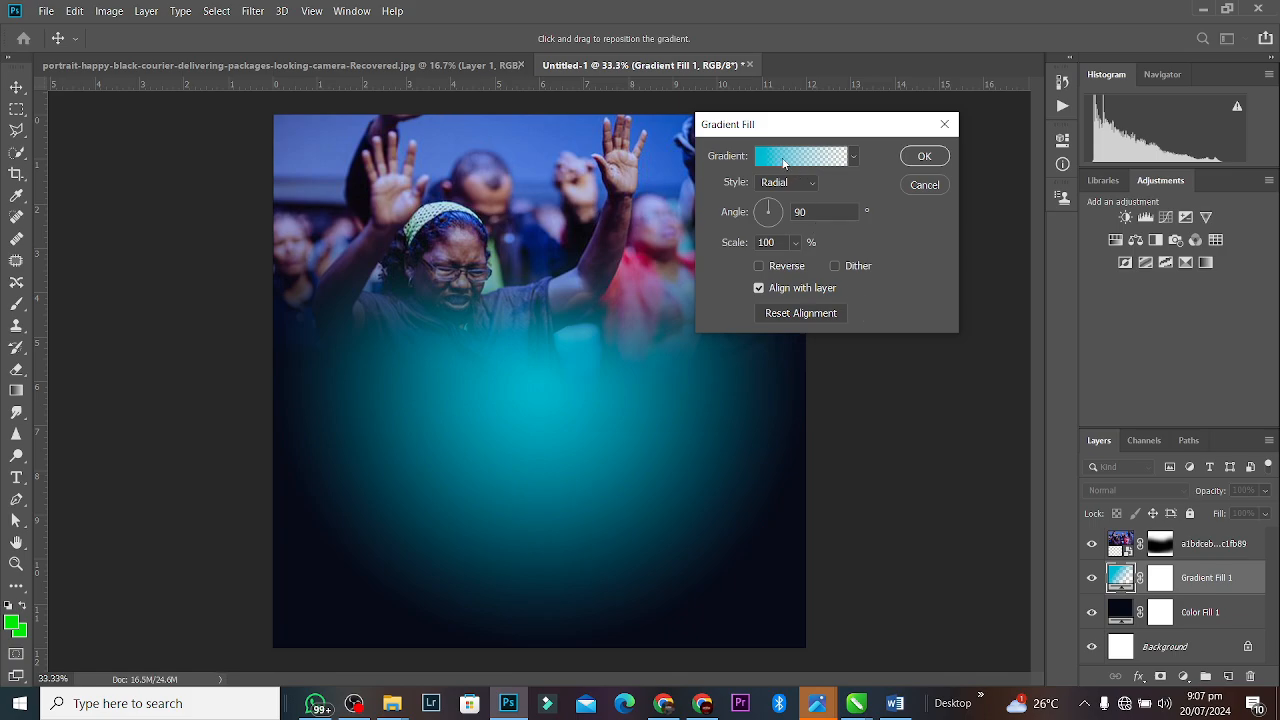
left_click(775, 161)
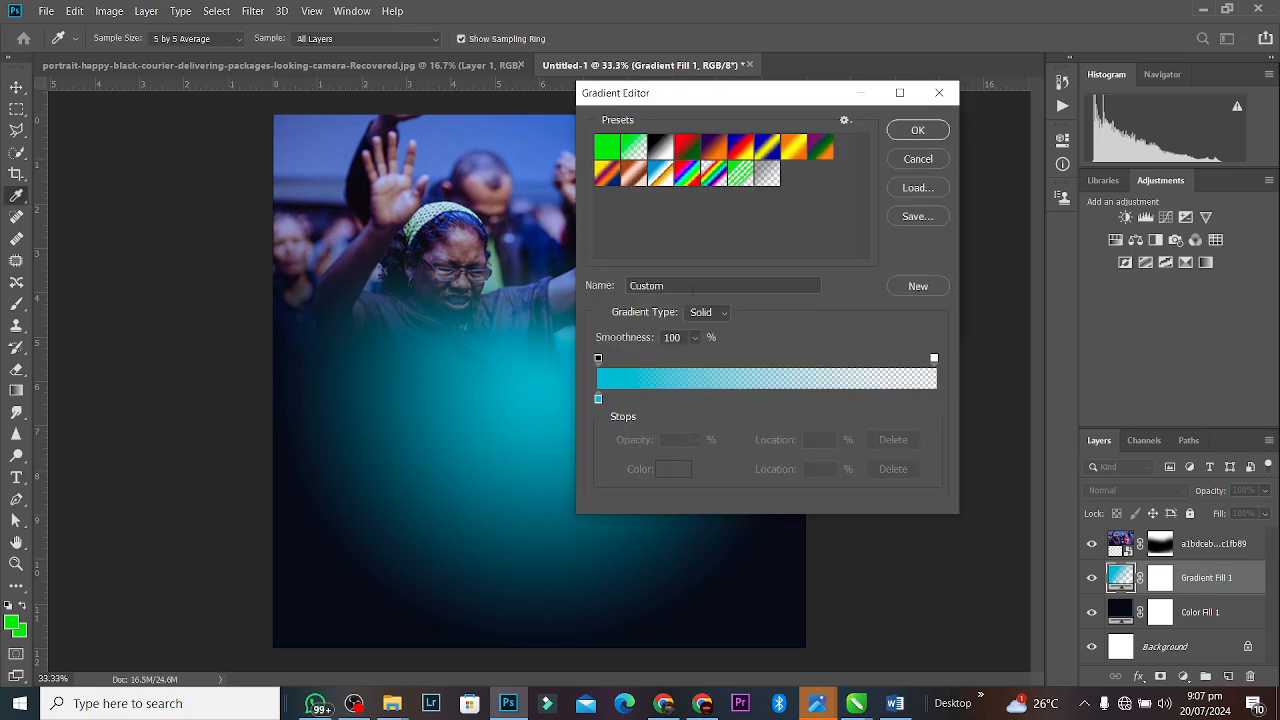
left_click(598, 400)
left_click(672, 470)
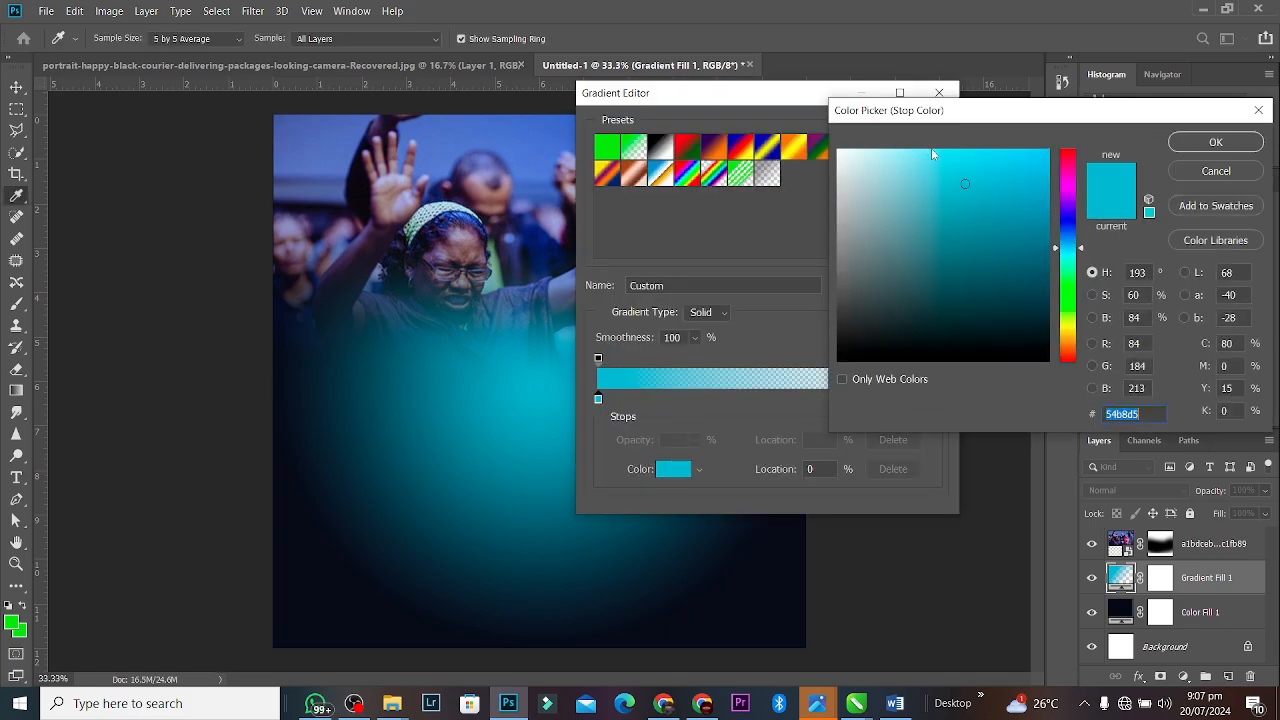
mouse_move(1008, 265)
left_mouse_down()
mouse_move(1021, 286)
mouse_move(1023, 272)
left_mouse_up()
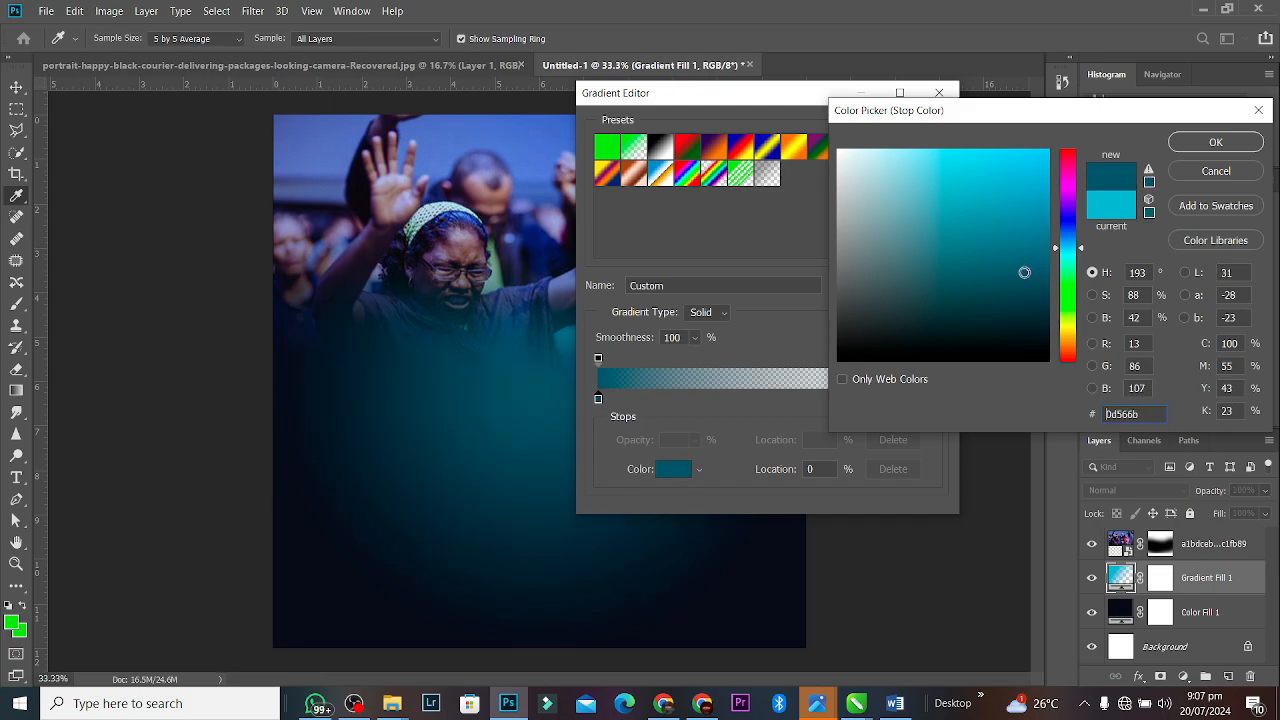
left_click(1198, 140)
left_click(920, 130)
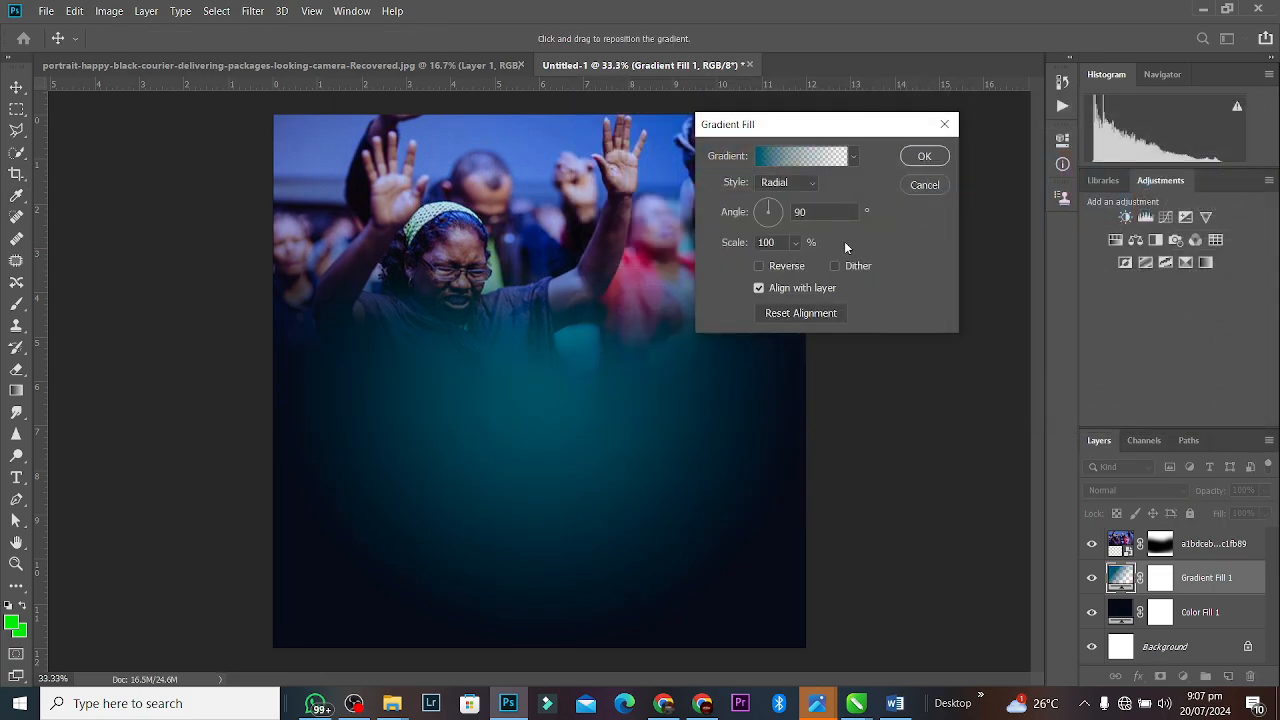
left_click(918, 158)
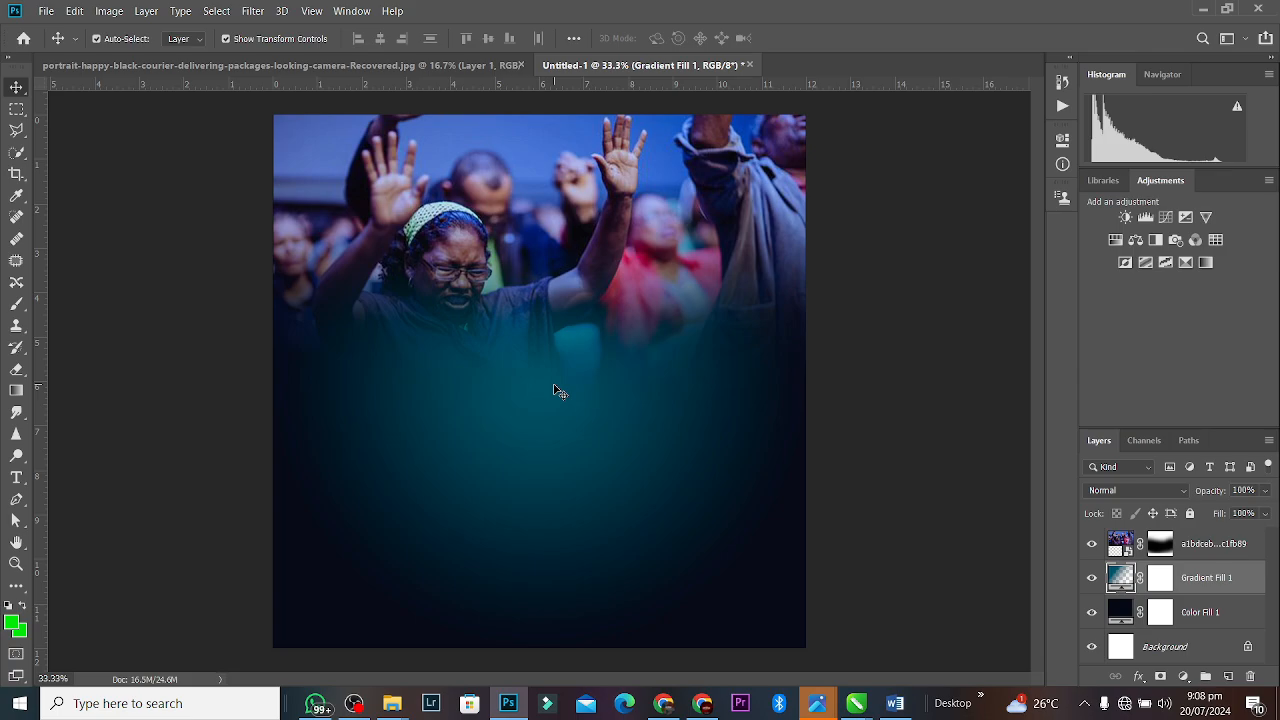
Add a Hue/Saturation adjustment layer above the photo with Saturation at +26.
left_click(511, 301)
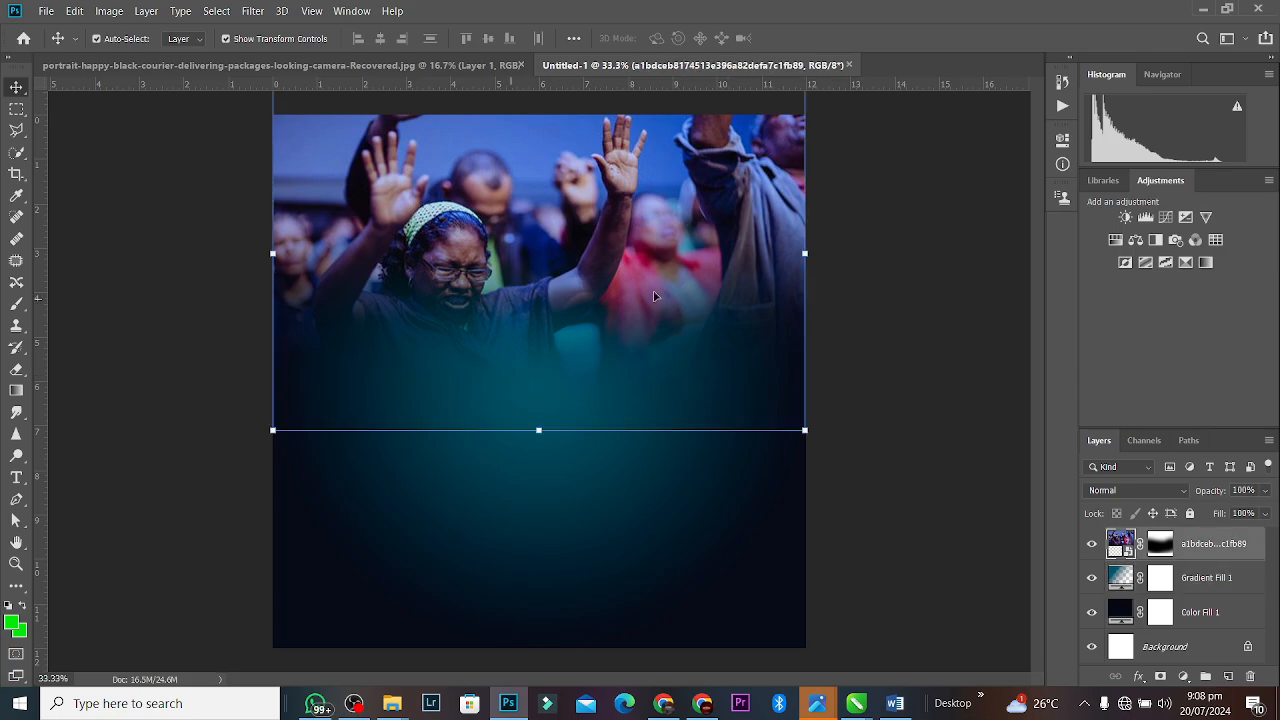
left_click(1115, 240)
left_click_drag(945, 281, 964, 286)
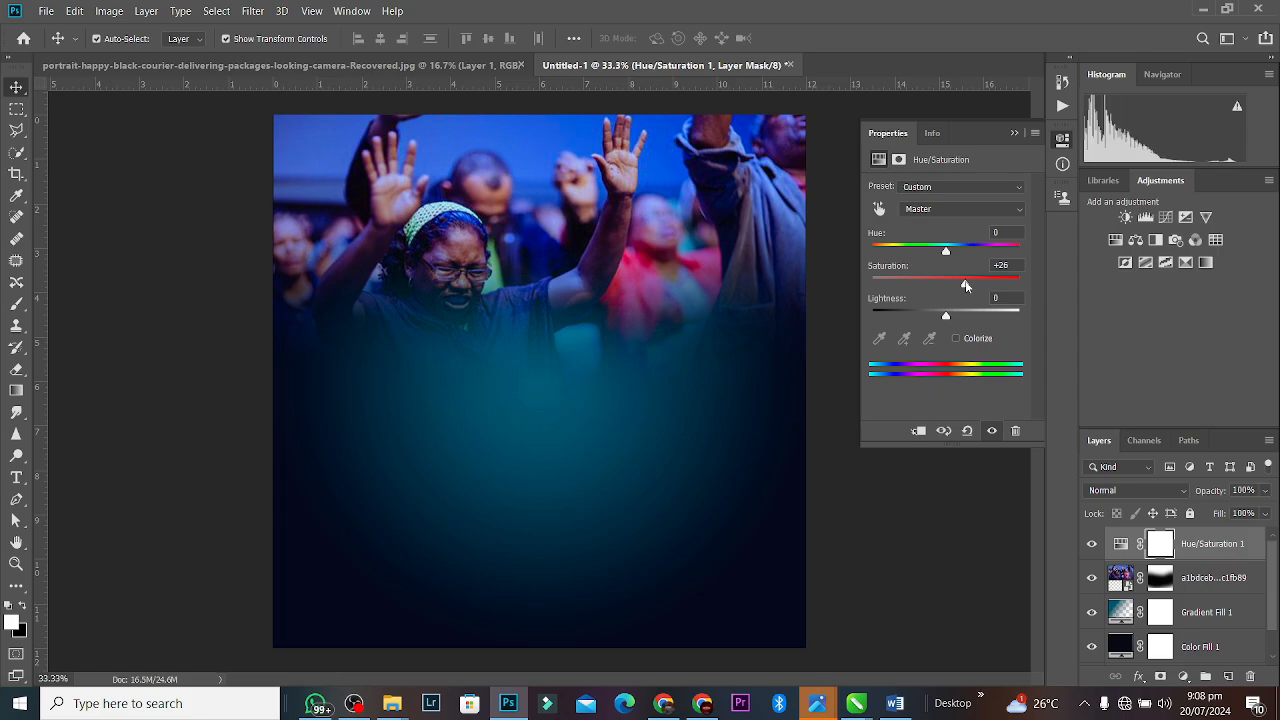
left_click(1015, 134)
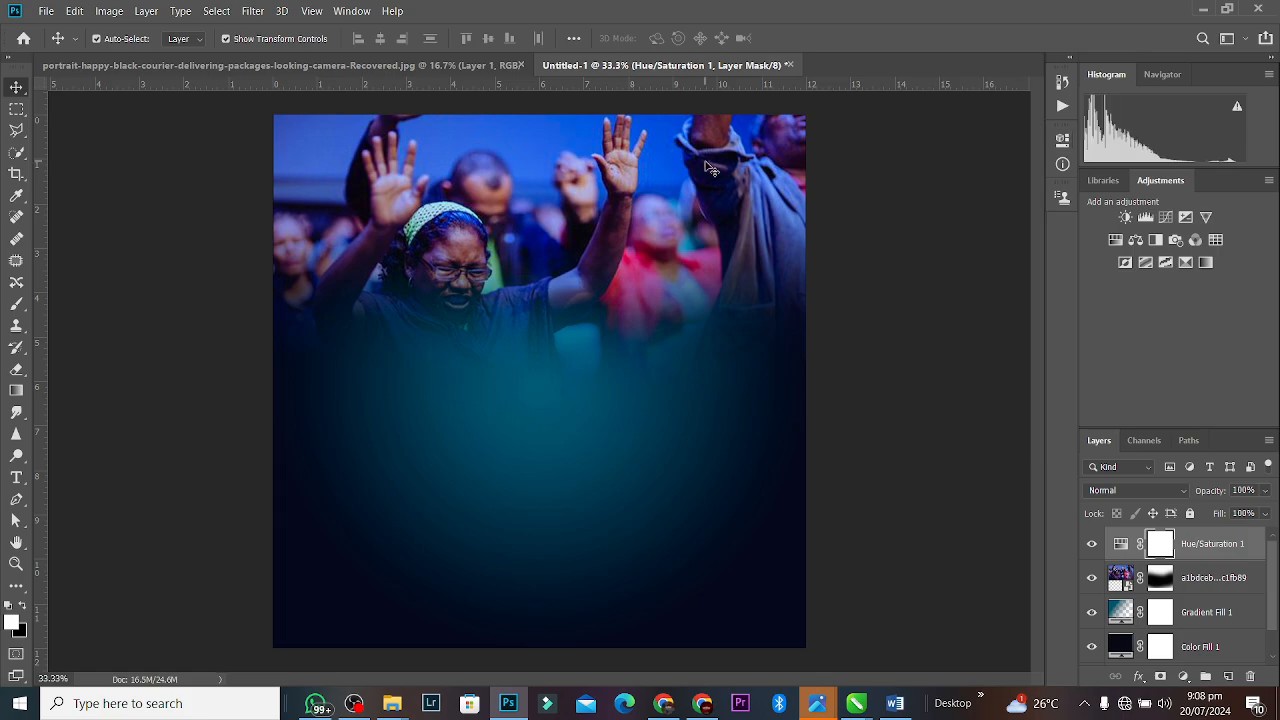
Add a Levels adjustment layer clipped to the photo, with the midtone input level at 1.27.
left_click(708, 165)
left_click(1145, 218)
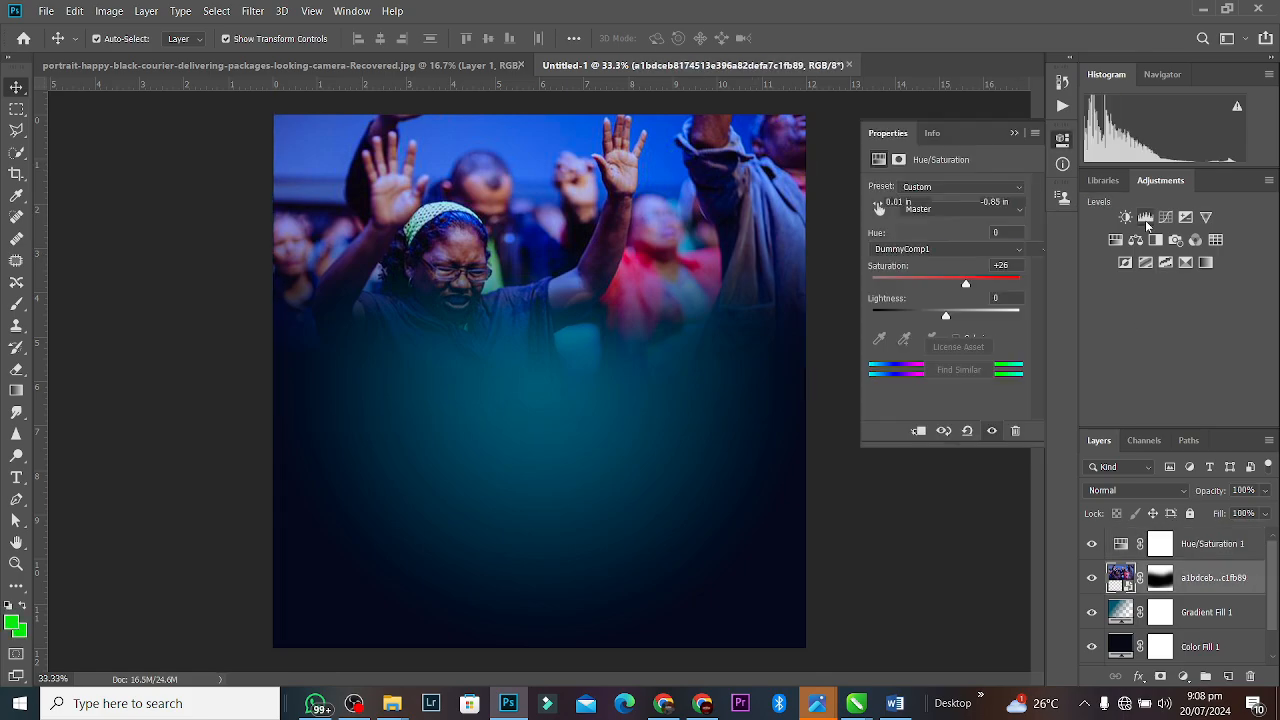
left_click_drag(960, 312, 952, 311)
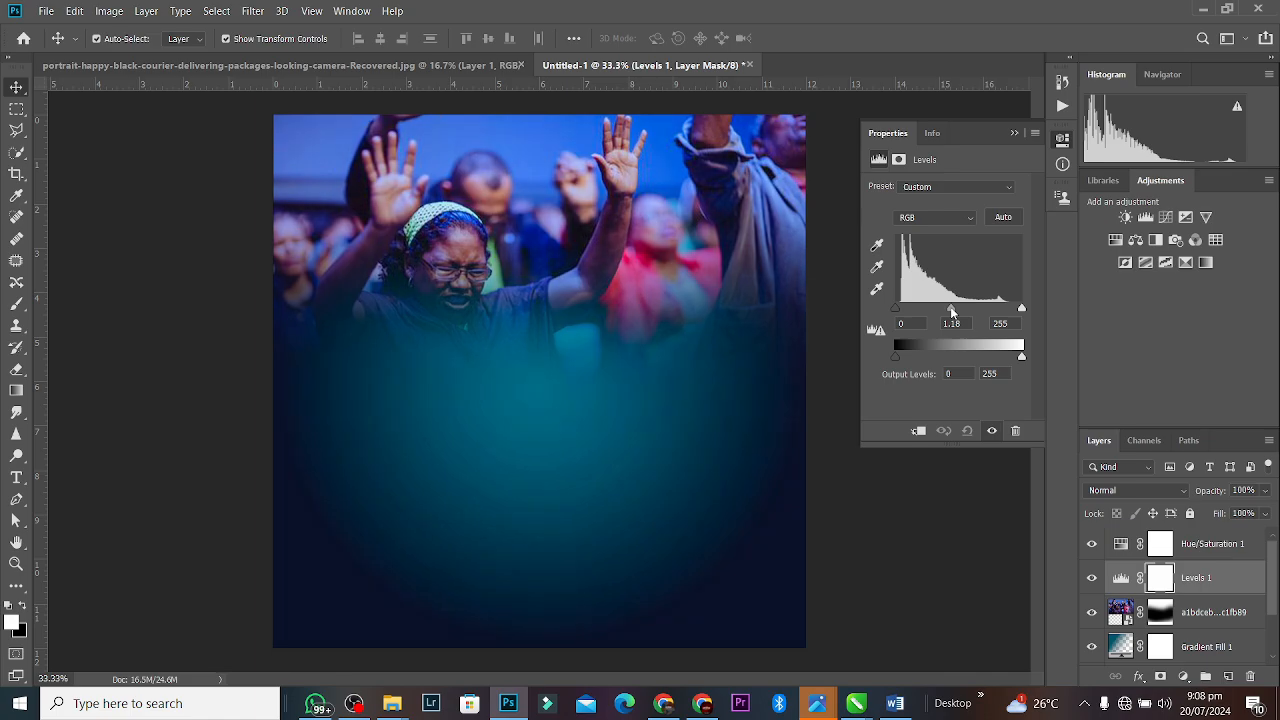
left_click(917, 431)
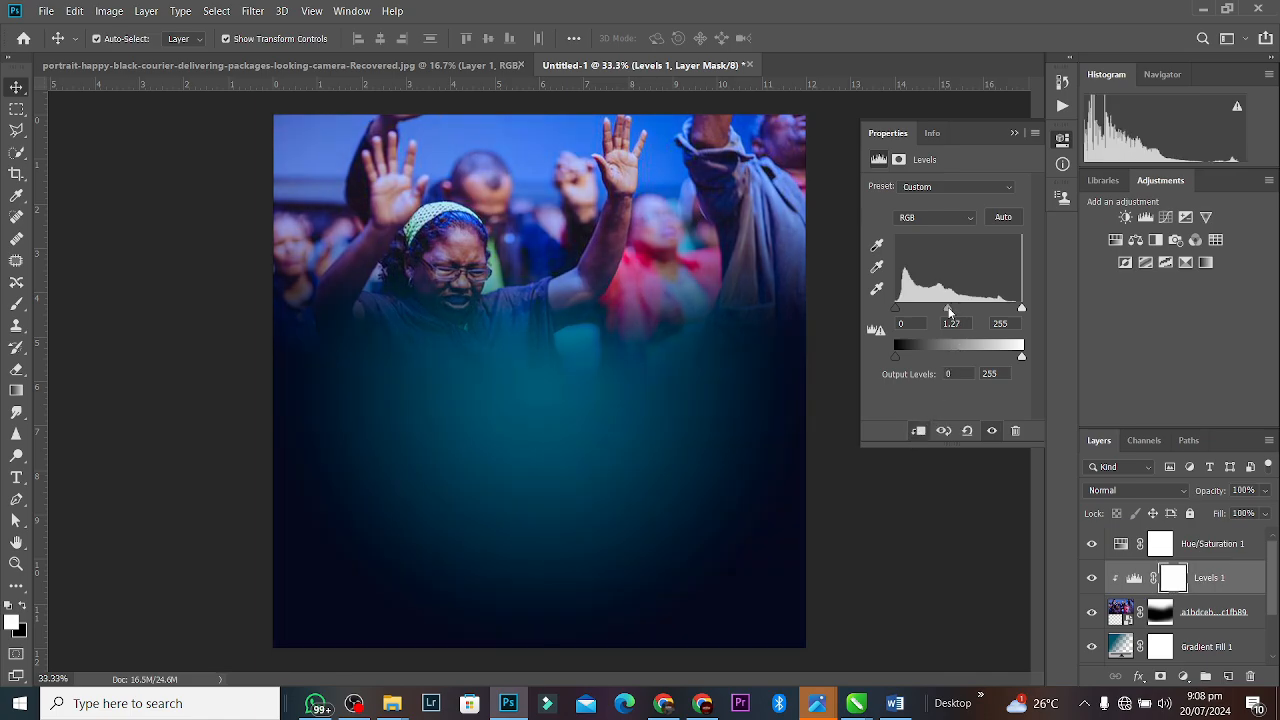
left_click(1014, 133)
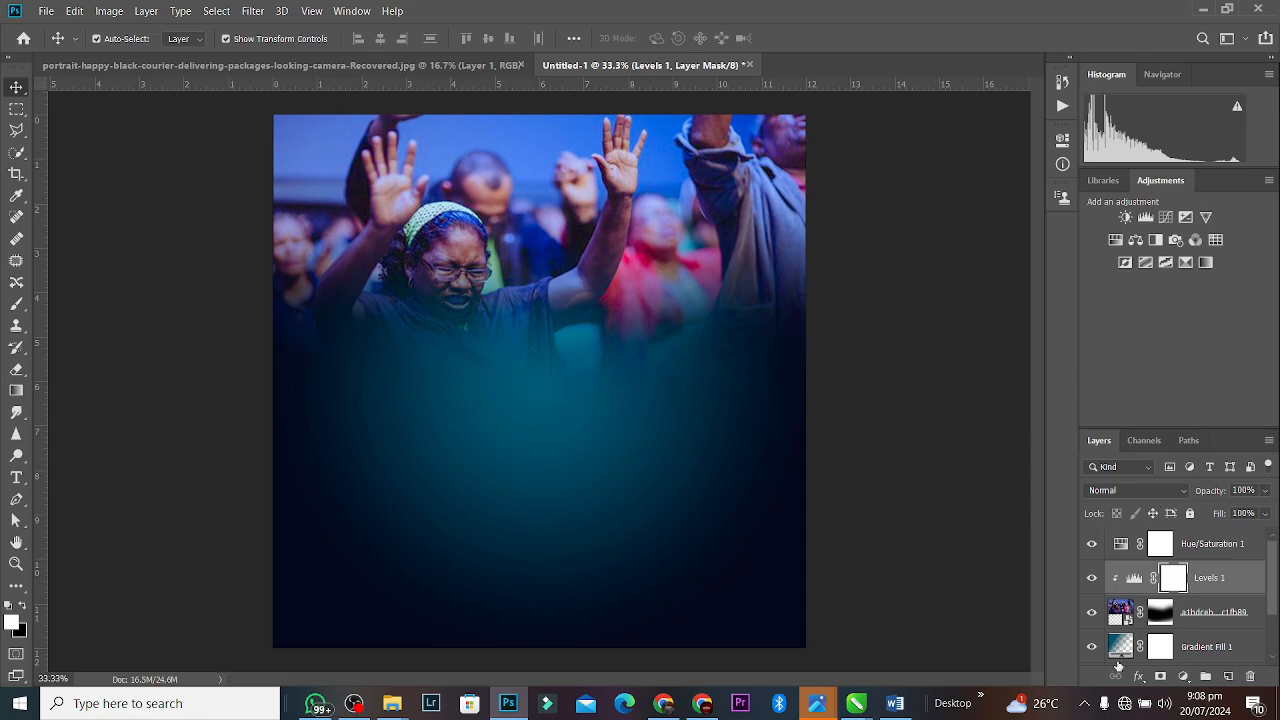
Convert the gradient fill layer to a smart object and apply a Gaussian Blur with a radius of about 70 pixels.
left_click(1118, 647)
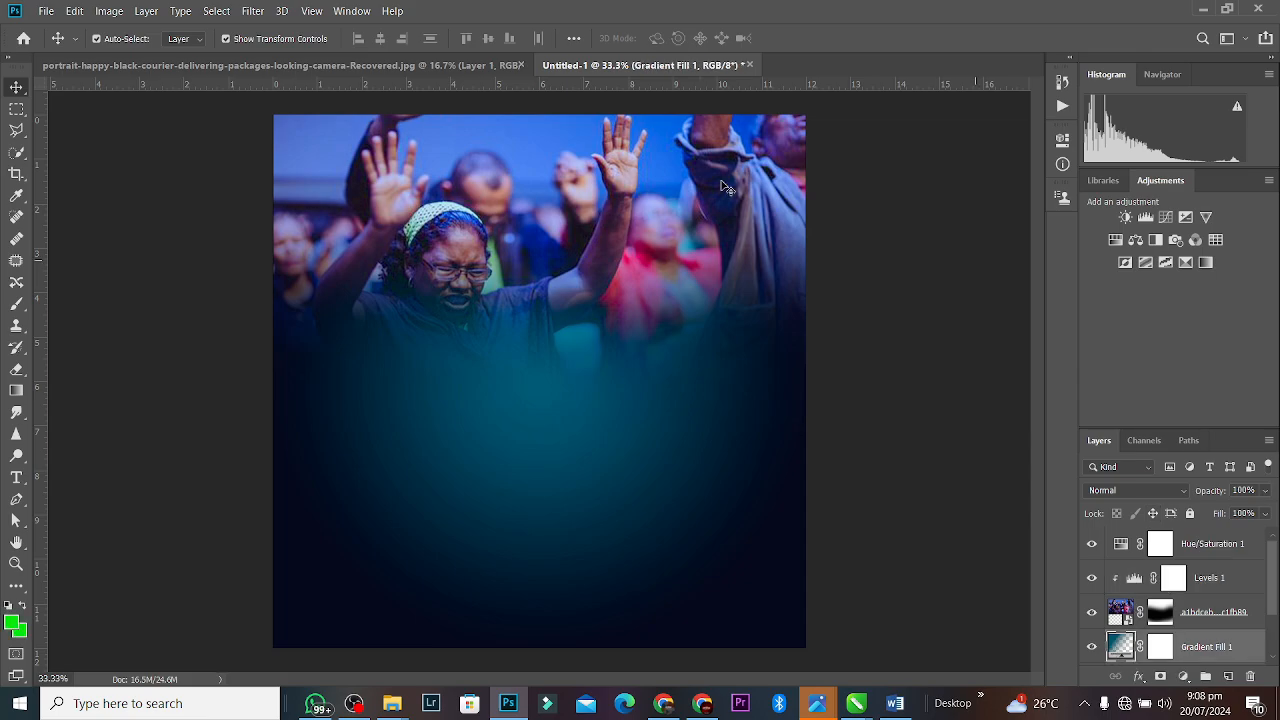
left_click(250, 11)
mouse_move(296, 190)
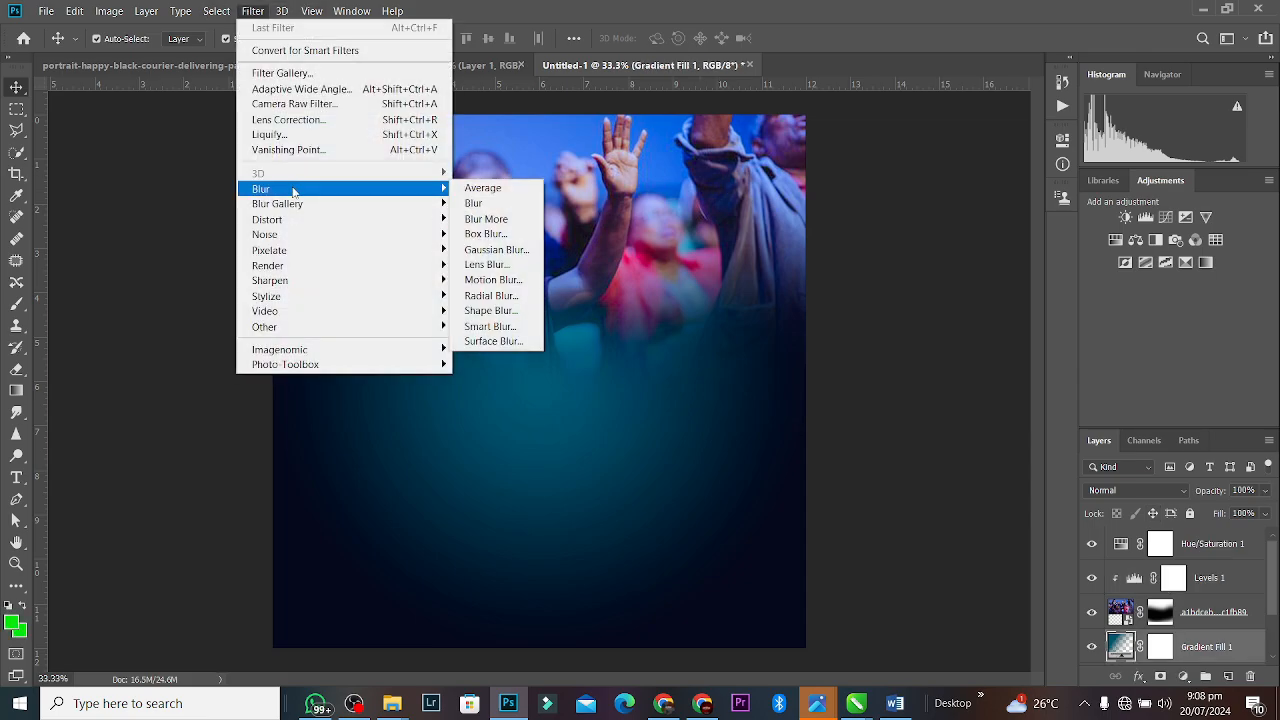
left_click(524, 249)
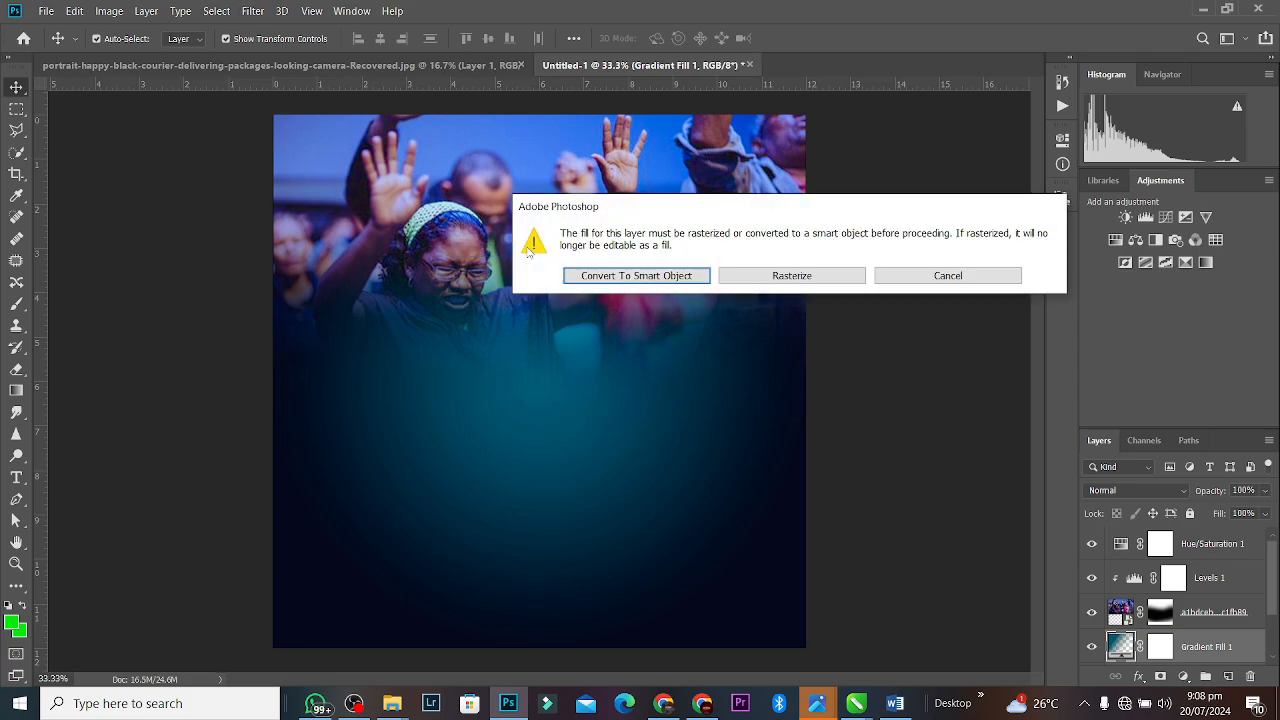
left_click(680, 280)
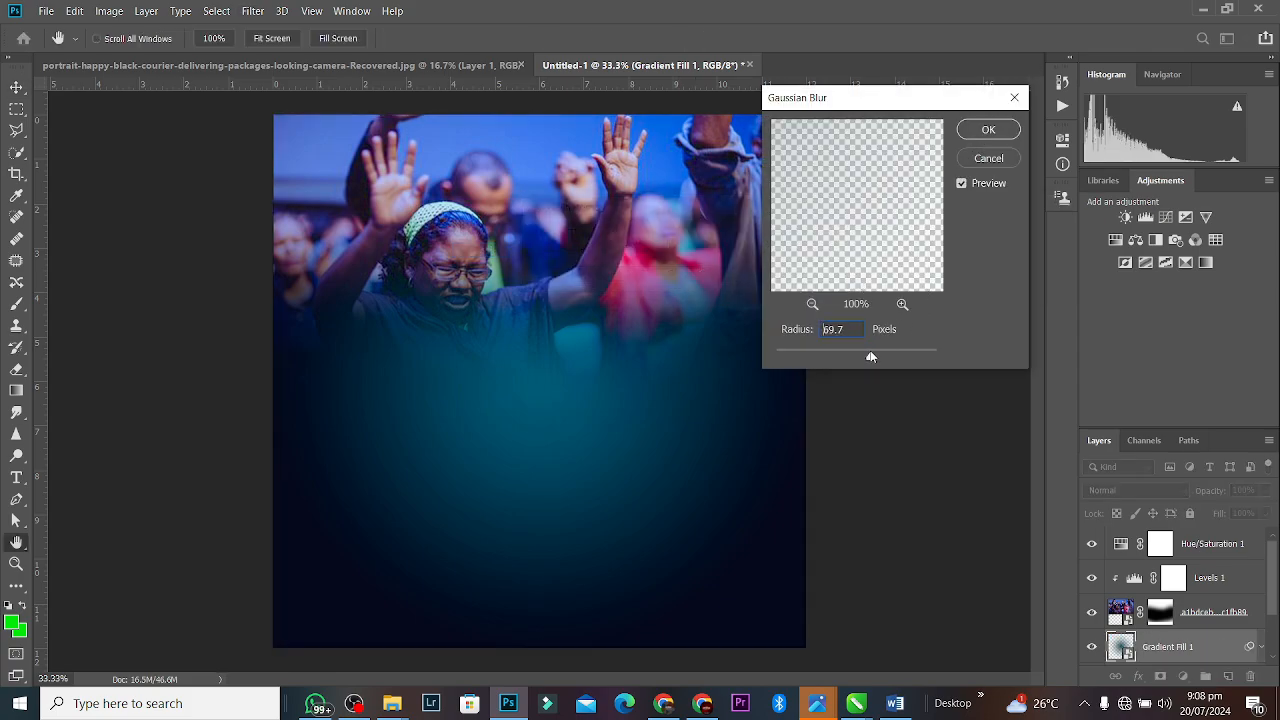
mouse_move(870, 357)
left_mouse_down()
mouse_move(896, 358)
mouse_move(867, 359)
left_mouse_up()
left_click(990, 132)
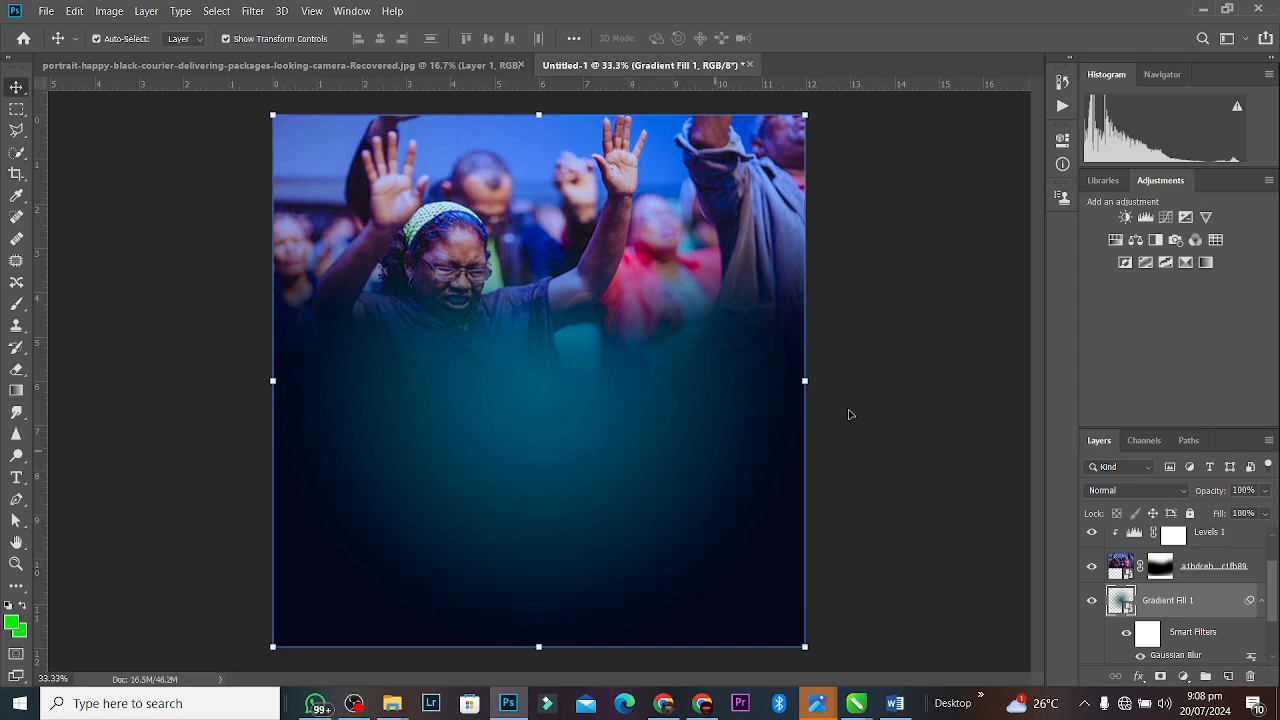
left_click(921, 373)
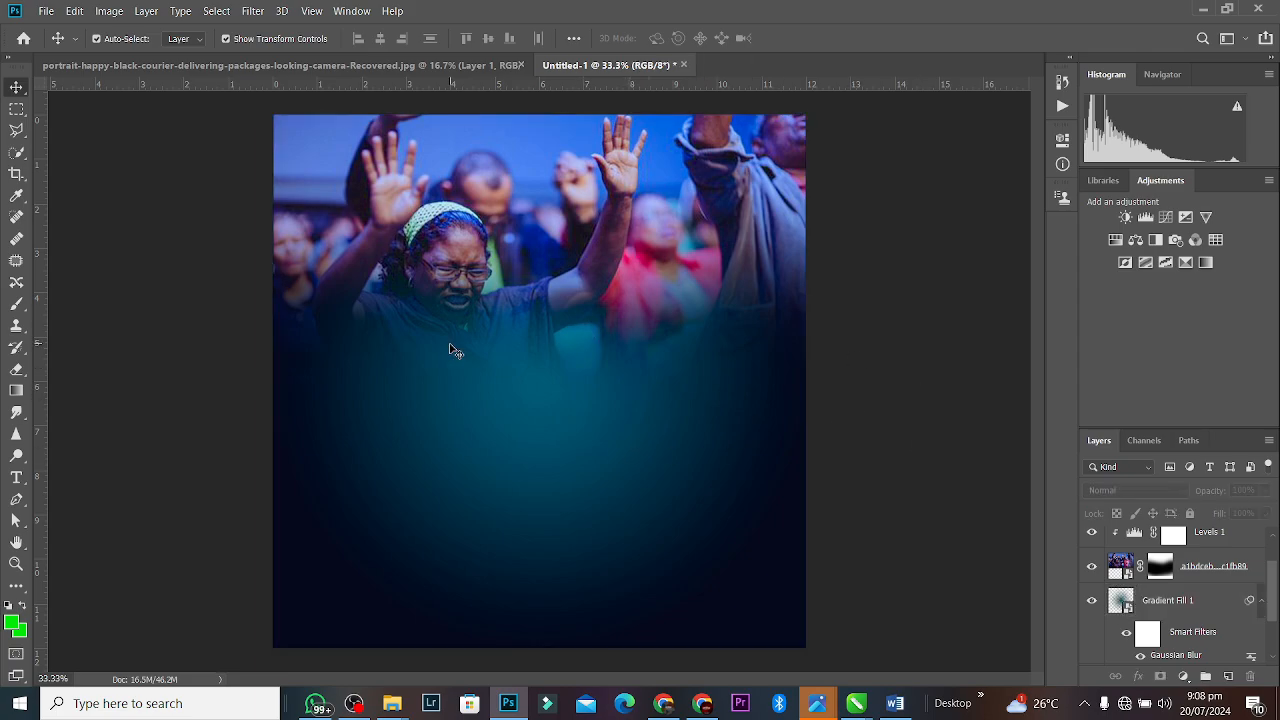
Add the white text "WORSHIP" in Mortend Bold just below the photo area and scale it up to 584.79%.
left_click(18, 478)
left_click(418, 391)
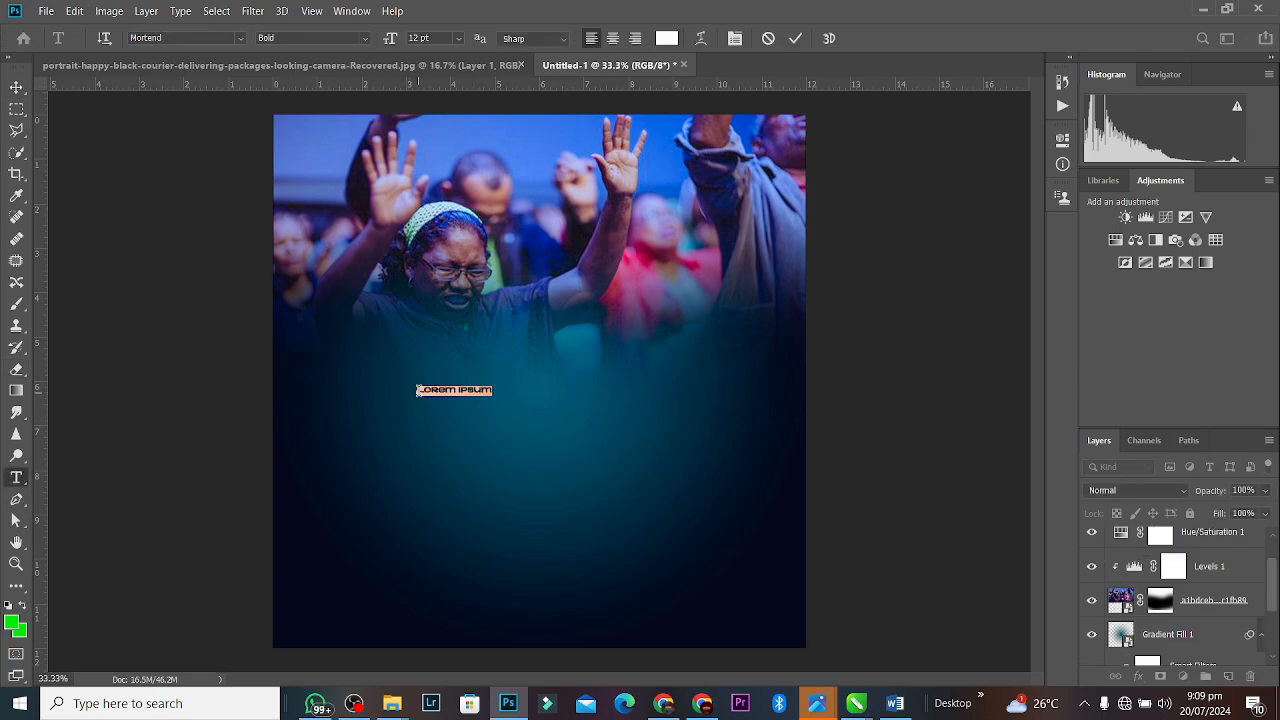
type("Wor")
key("ctrl+a")
left_click(16, 87)
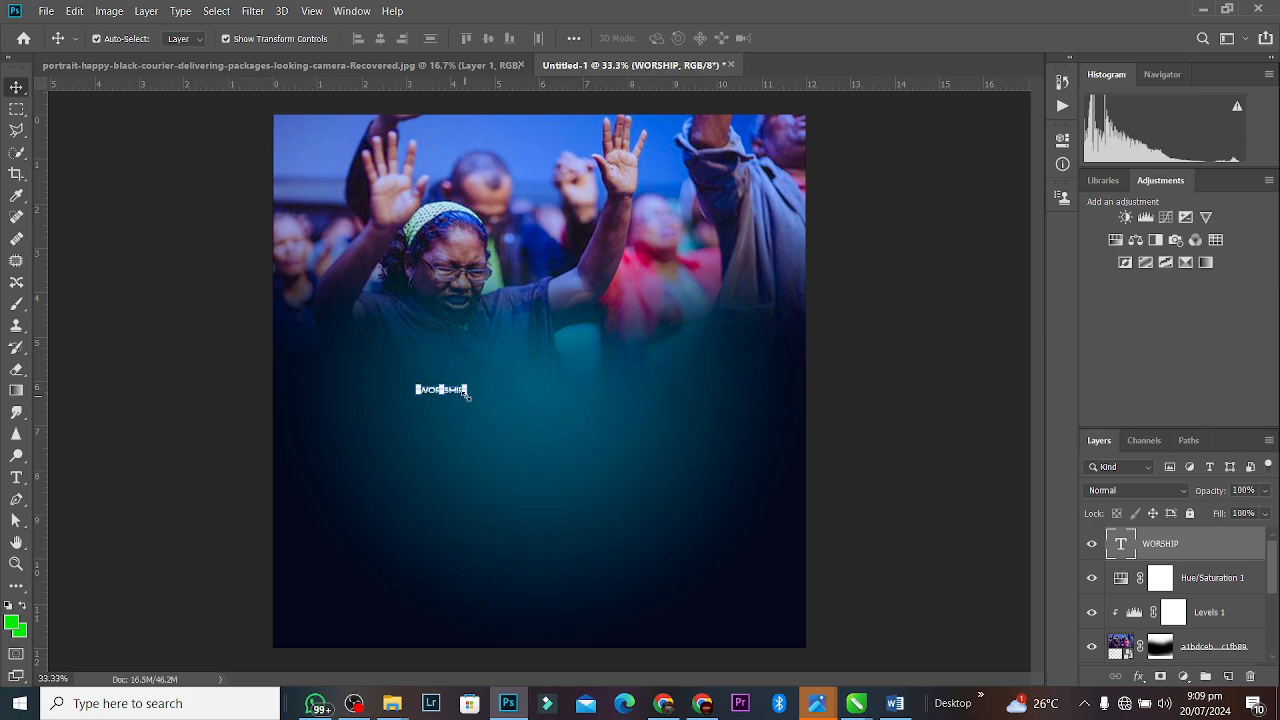
left_click_drag(467, 396, 619, 422)
key("Return")
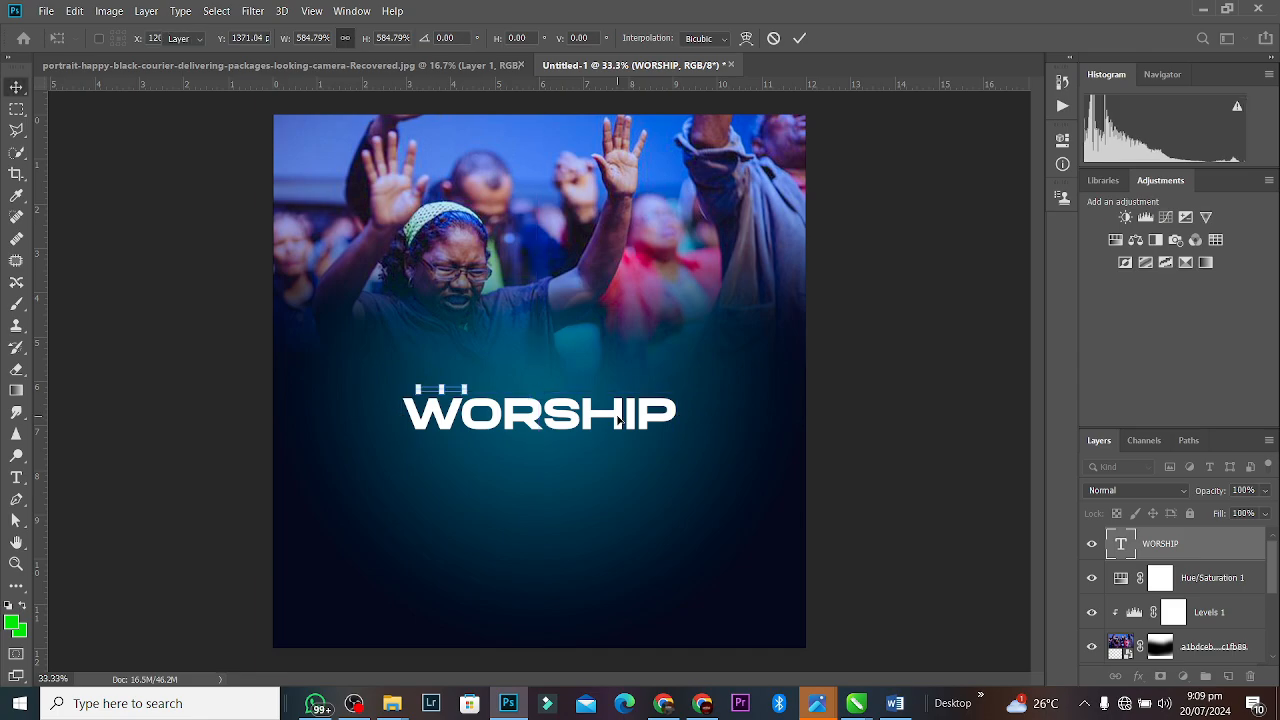
Change the font of the WORSHIP title to Heathergreen Regular.
double_click(619, 422)
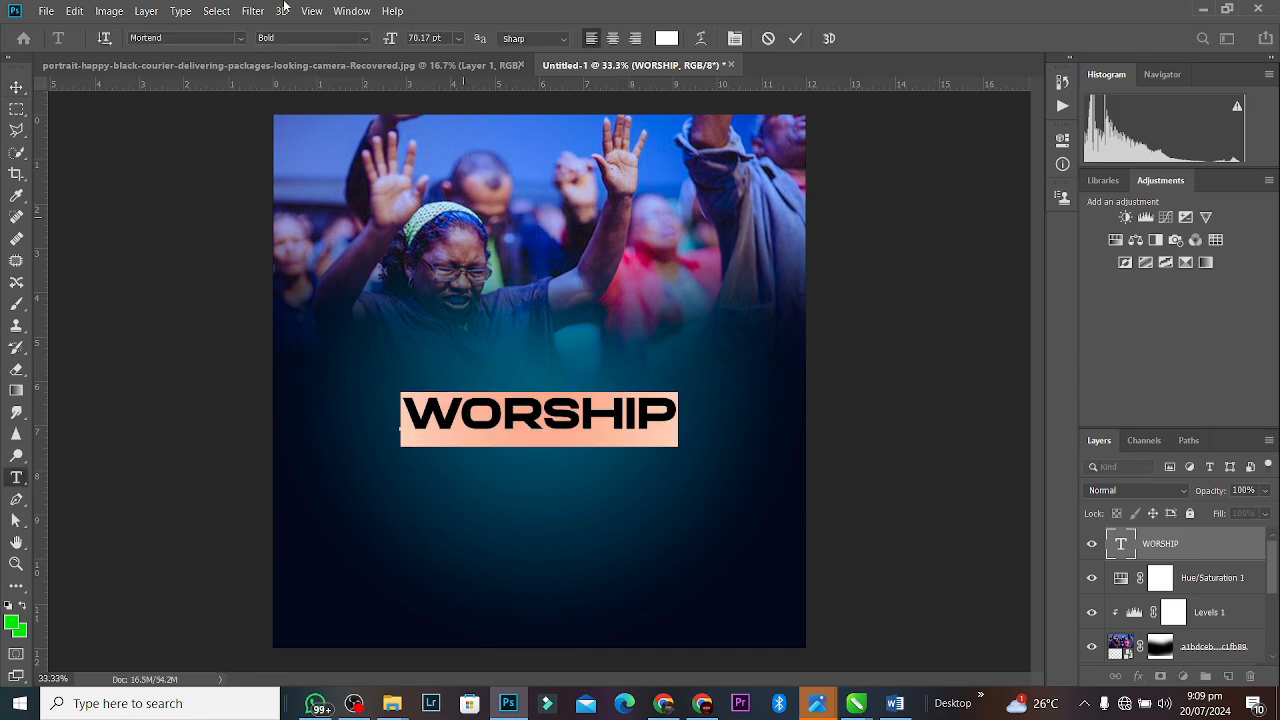
left_click(245, 40)
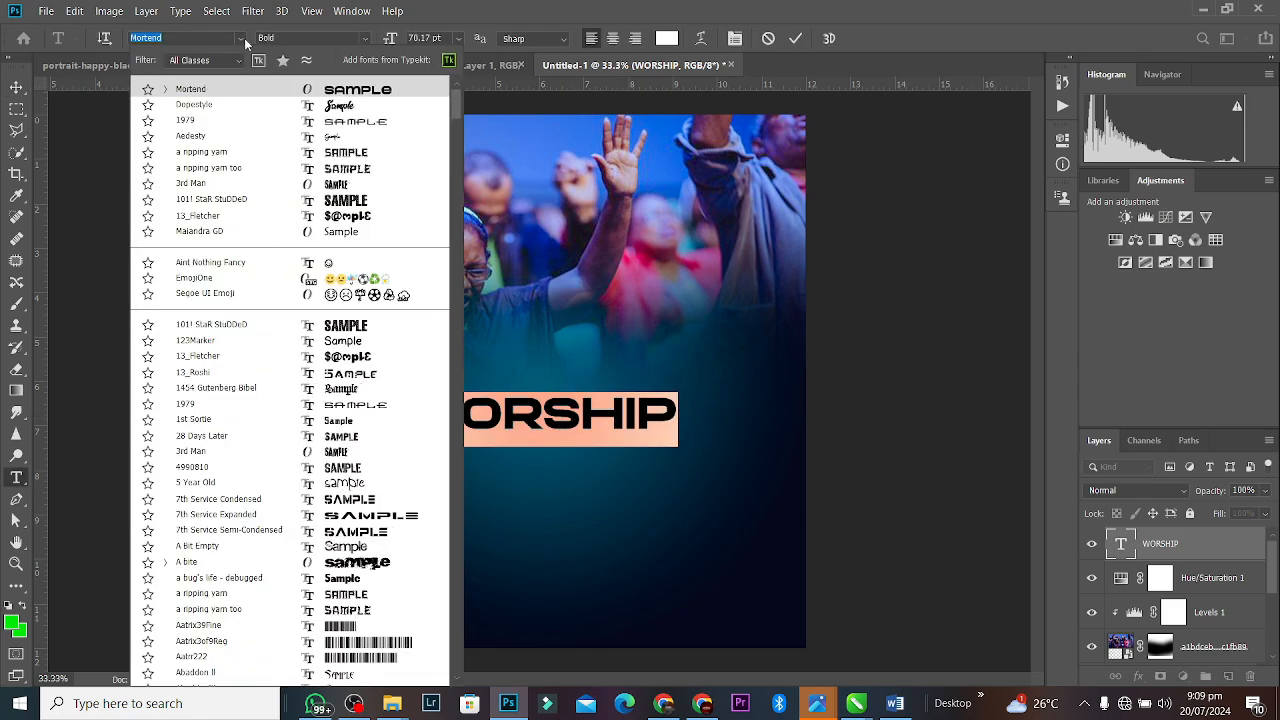
type("HEAL")
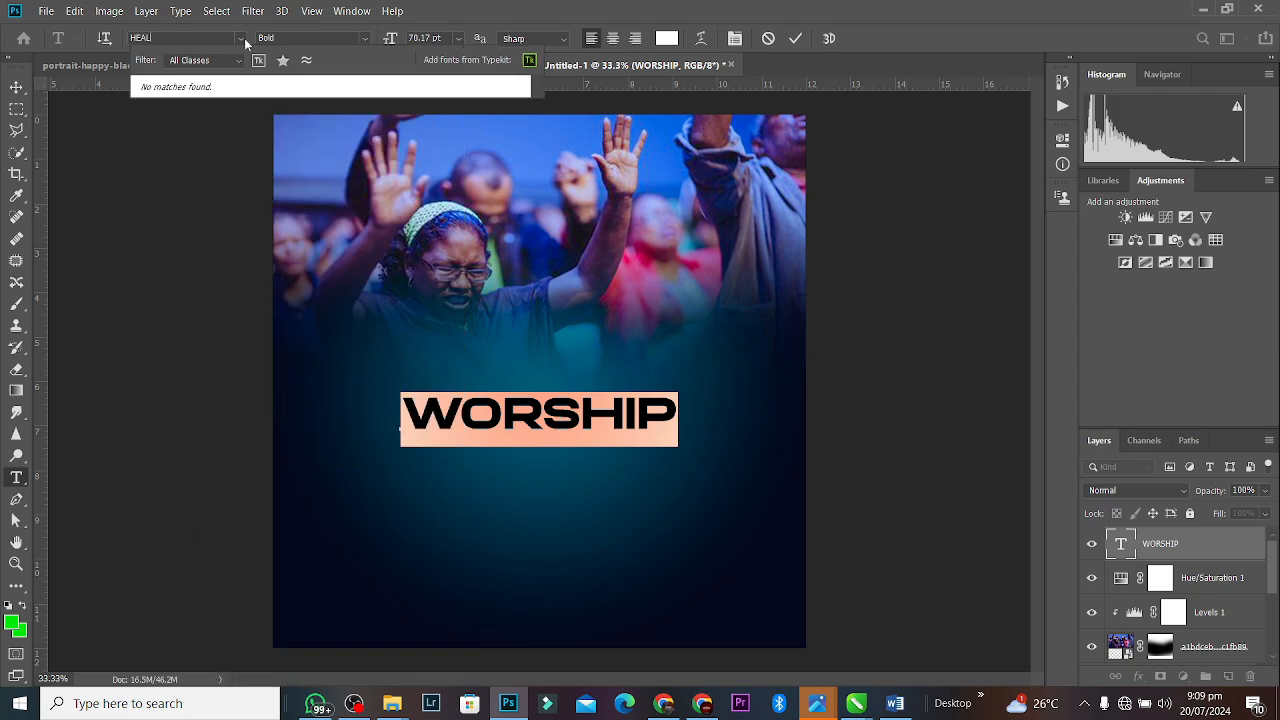
key("BackSpace")
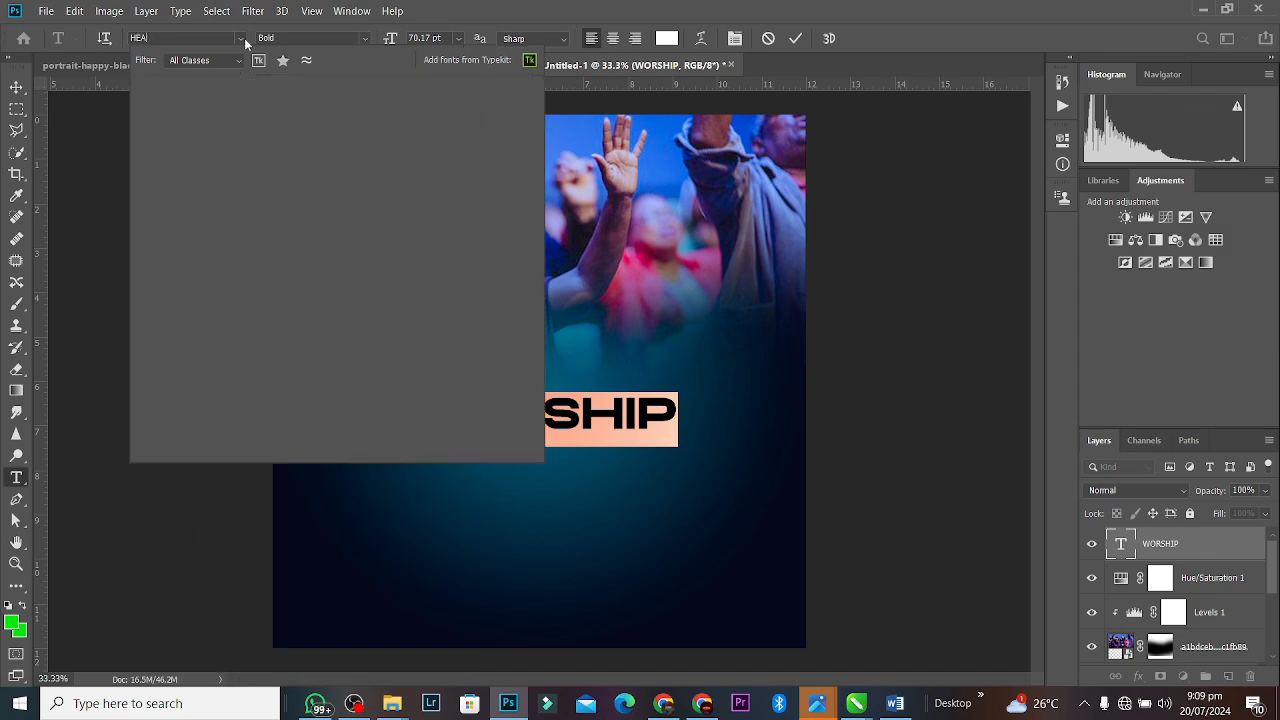
type("TH")
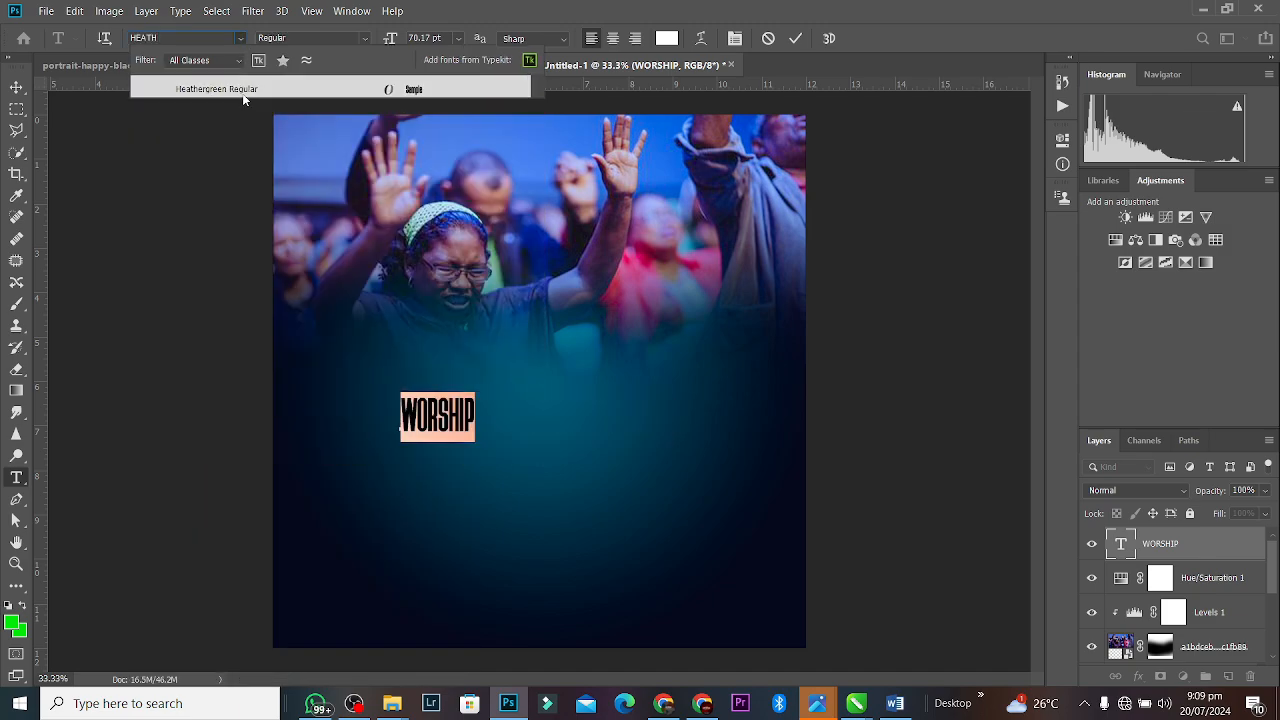
left_click(243, 91)
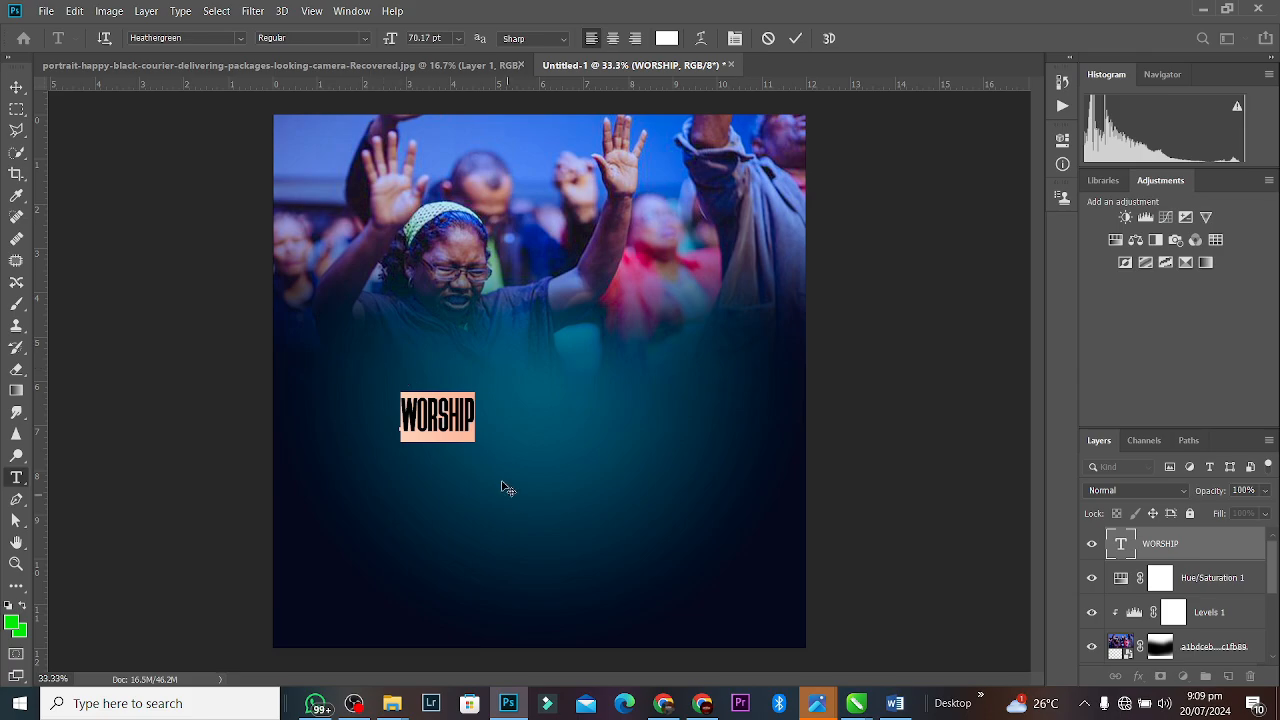
left_click(795, 38)
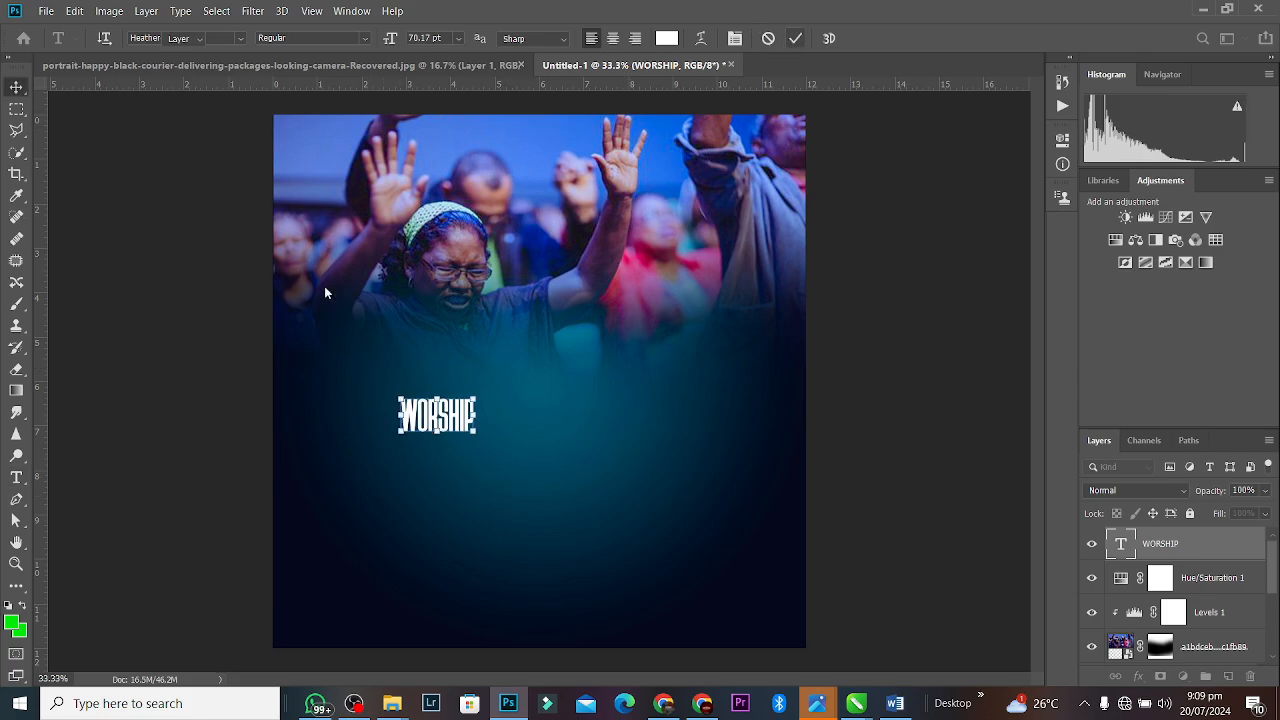
Enlarge the WORSHIP title to about 207 pt and place a duplicate of it directly beneath.
left_click(16, 87)
left_click_drag(474, 431, 619, 538)
left_click_drag(549, 407, 558, 530)
left_click(804, 38)
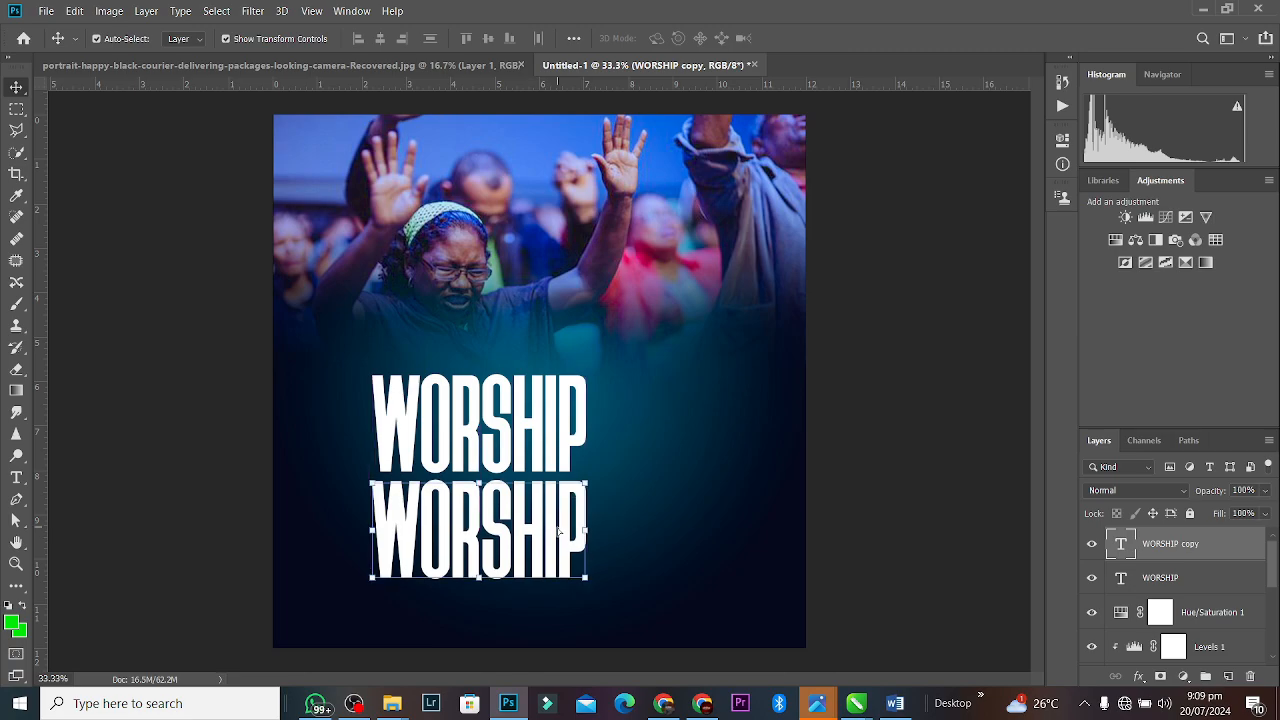
Replace the text of the lower WORSHIP duplicate with "WITH US".
key("t")
double_click(558, 530)
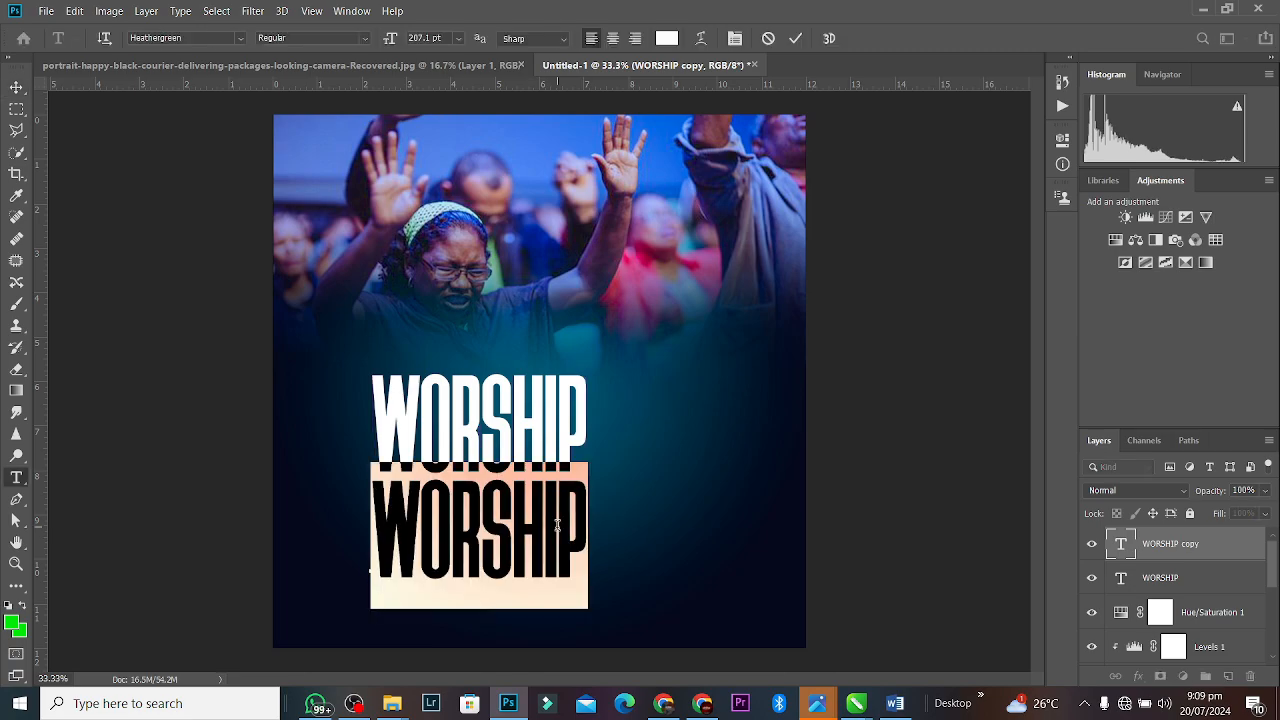
type("WITH US")
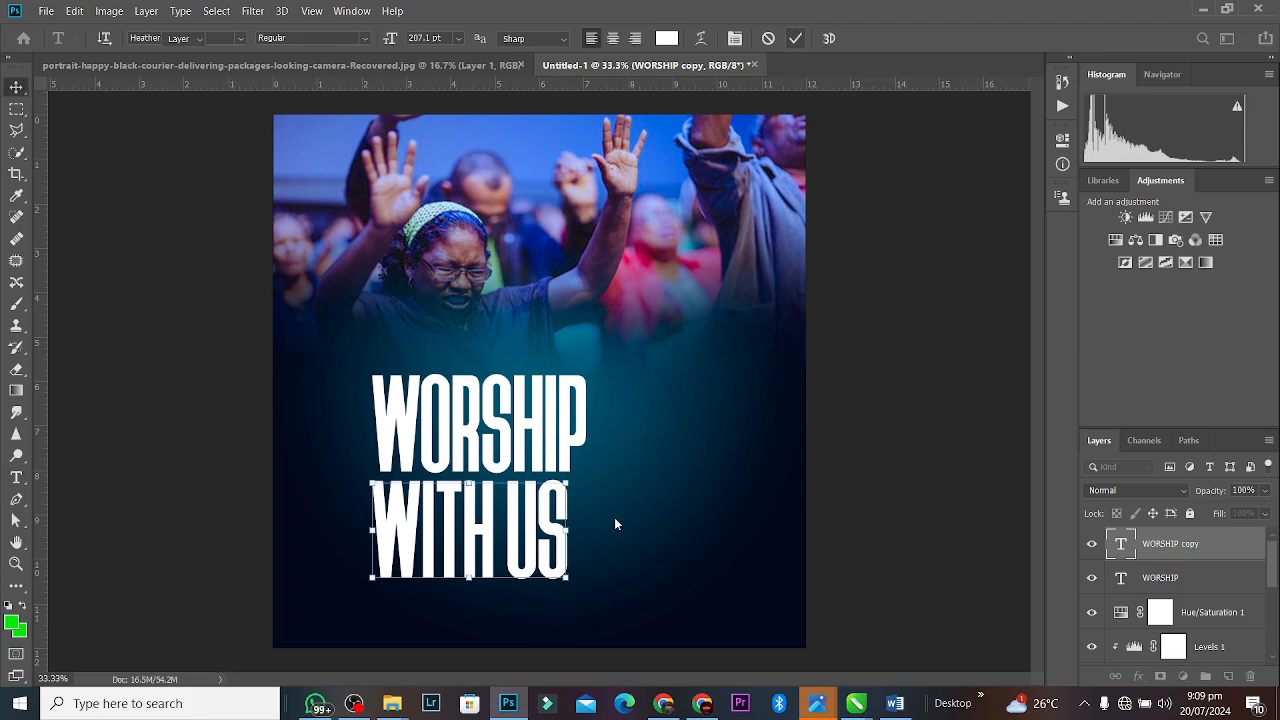
key("ctrl+Return")
key("v")
Scale WITH US down to about 77% and again to 85.55%, and nudge it up close beneath WORSHIP.
left_click_drag(567, 578, 503, 604)
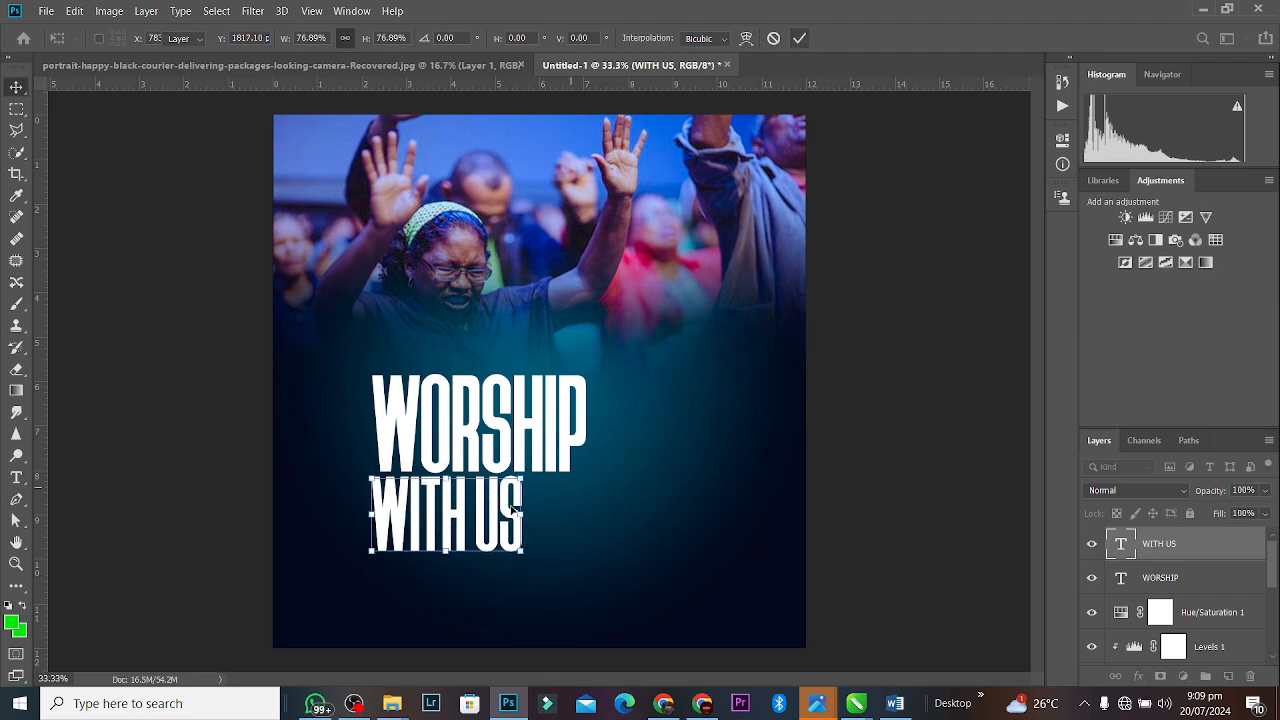
left_click(800, 38)
left_click_drag(523, 566, 487, 522)
key("Up")
key("Up")
key("Up")
key("Up")
key("Up")
key("Up")
key("Up")
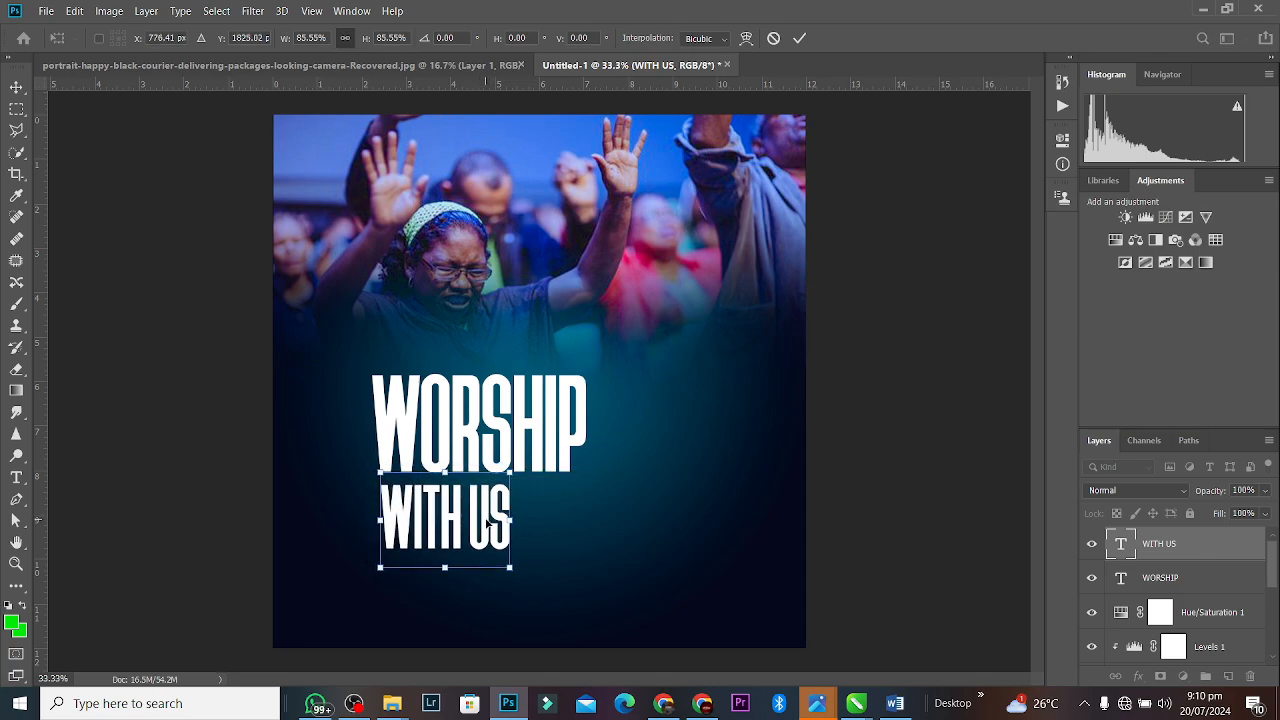
key("Up")
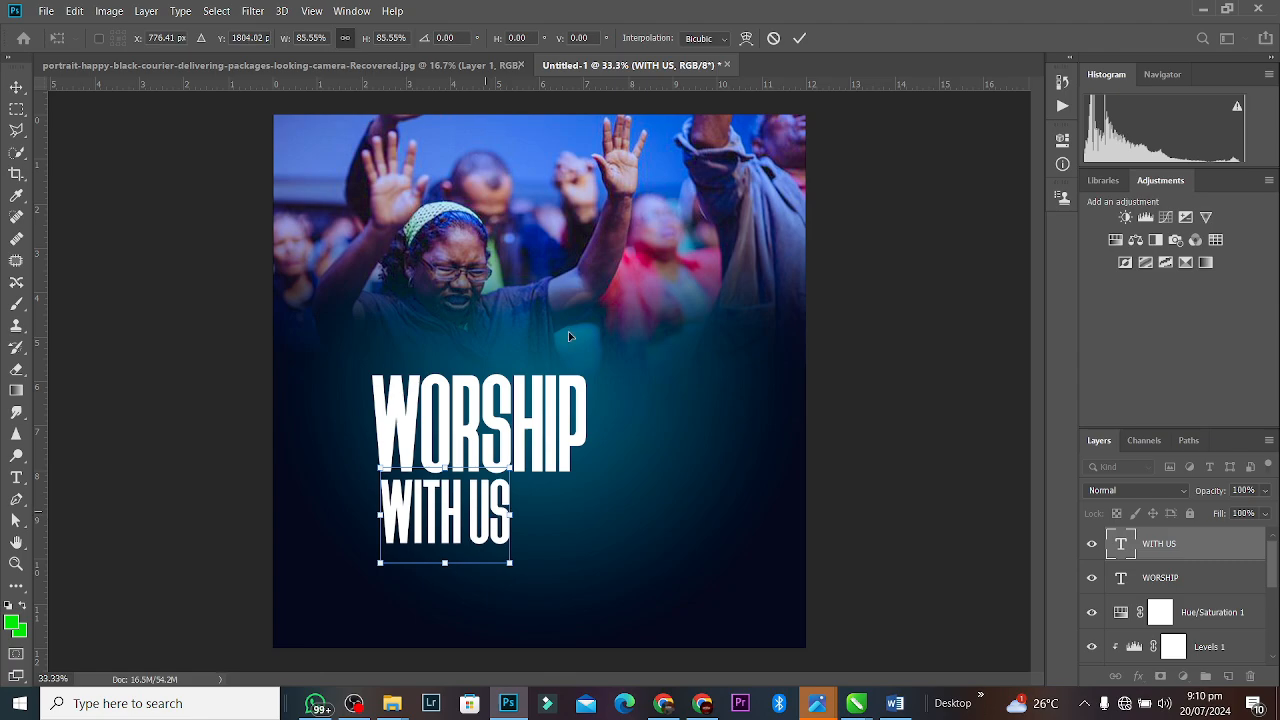
left_click(799, 38)
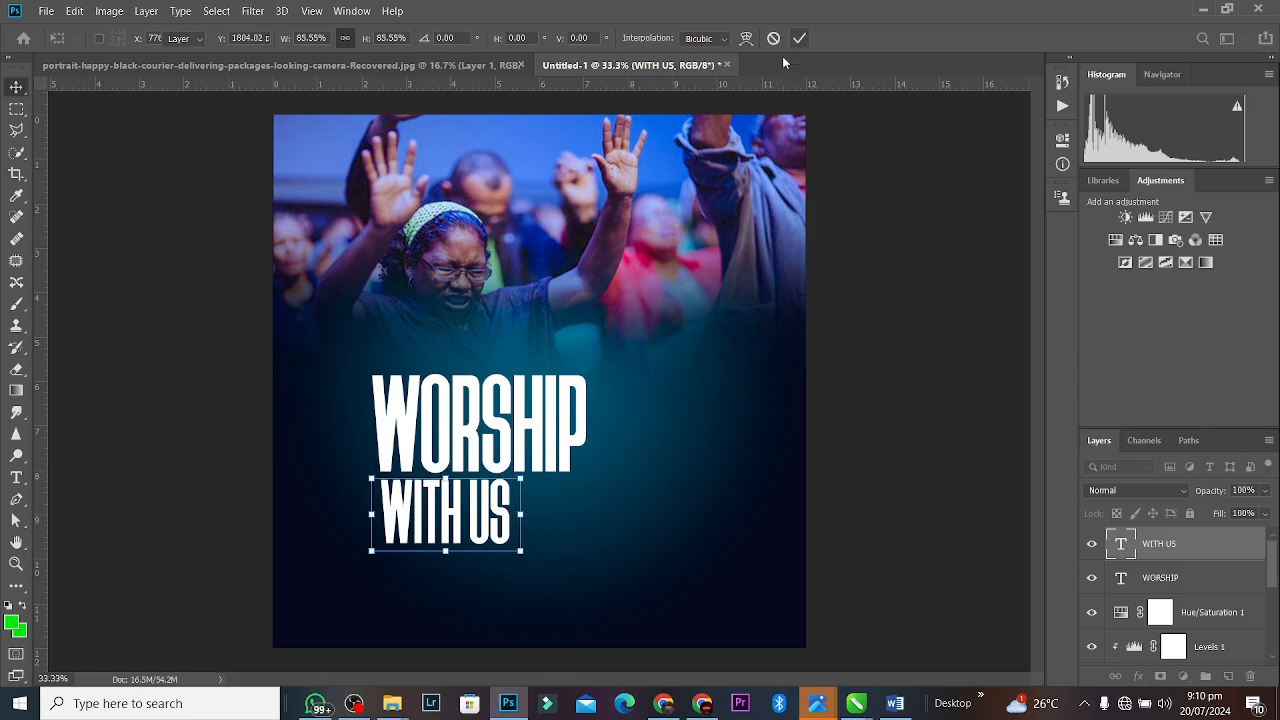
Move the WORSHIP and WITH US lines together slightly up and to the left.
left_click(462, 456, "shift")
left_click_drag(466, 447, 452, 437)
left_click(866, 348)
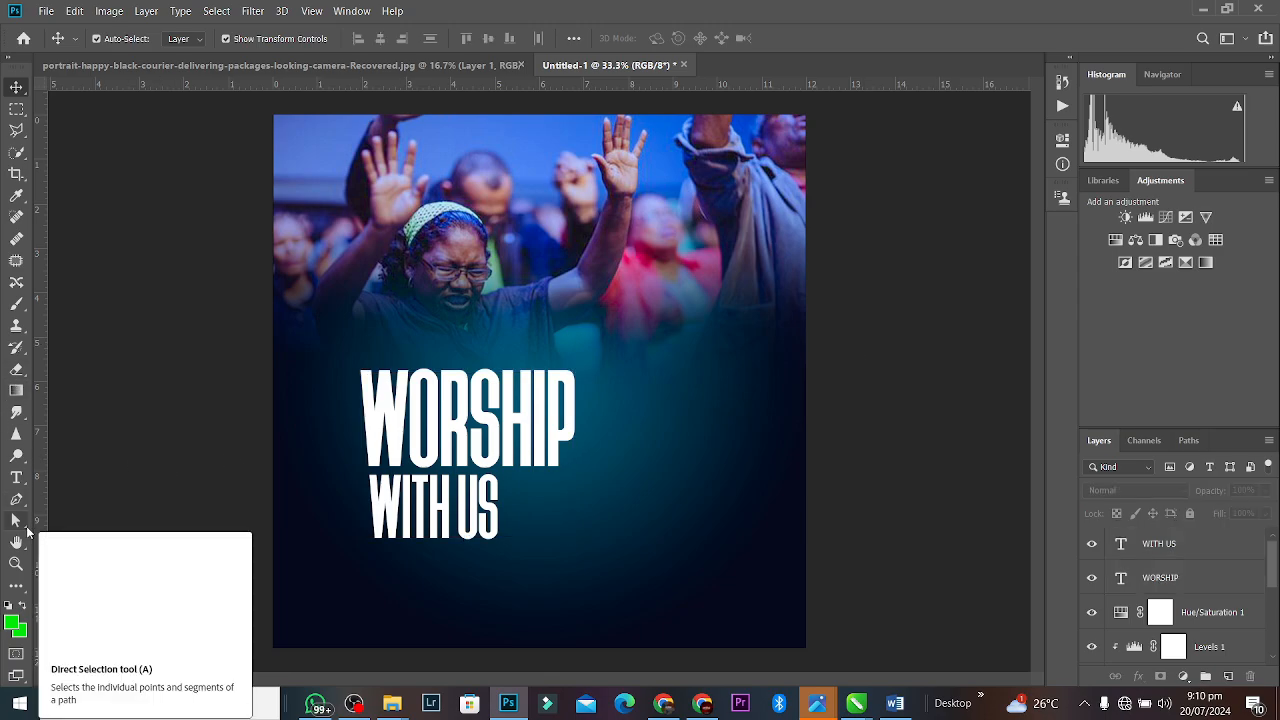
Draw a white rectangle of about 262 × 217 px beside WITH US and round its corners to 14 px.
left_click(16, 587)
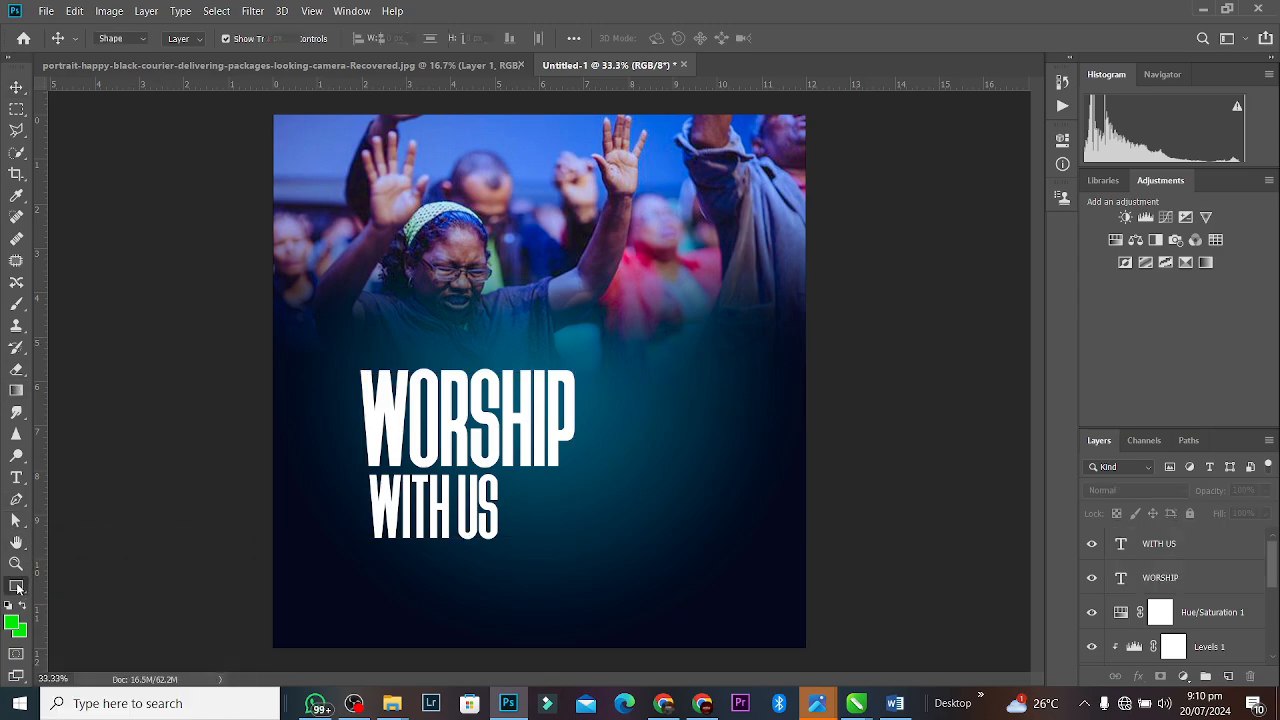
left_click_drag(507, 483, 565, 530)
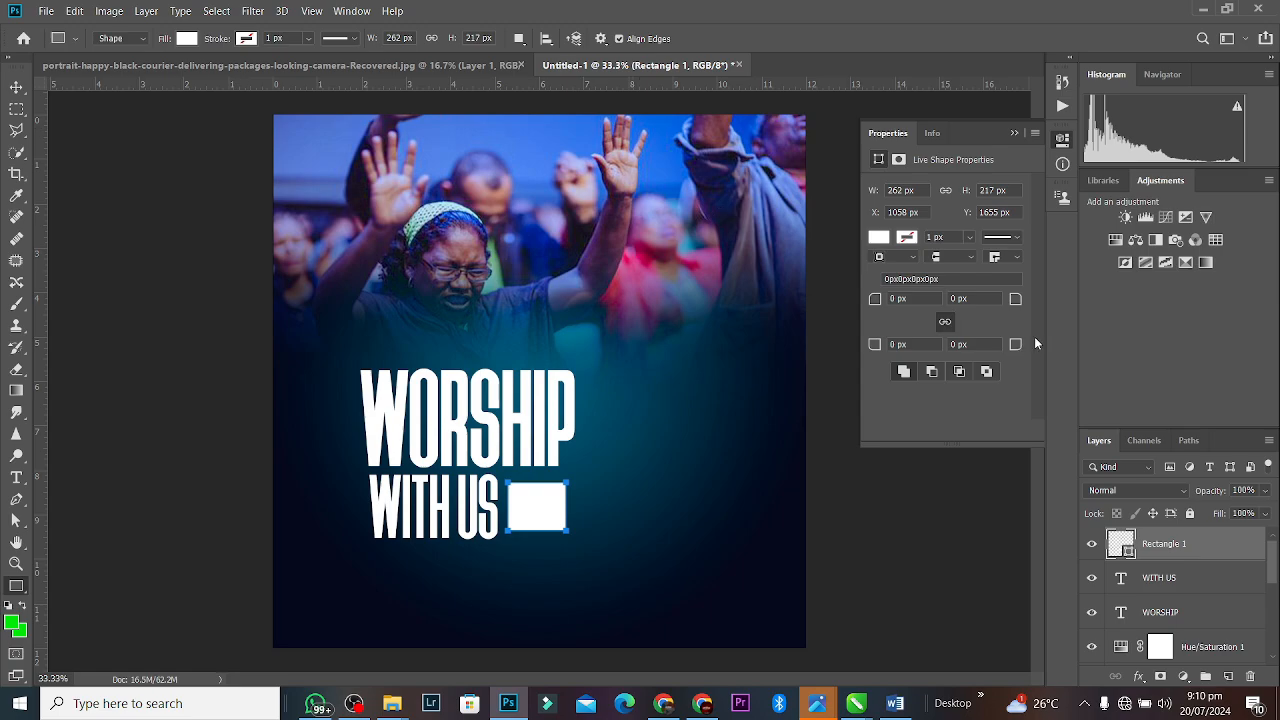
left_click_drag(1013, 302, 1017, 302)
left_click_drag(1012, 307, 1017, 305)
key("ctrl+z")
left_click_drag(1012, 303, 1016, 303)
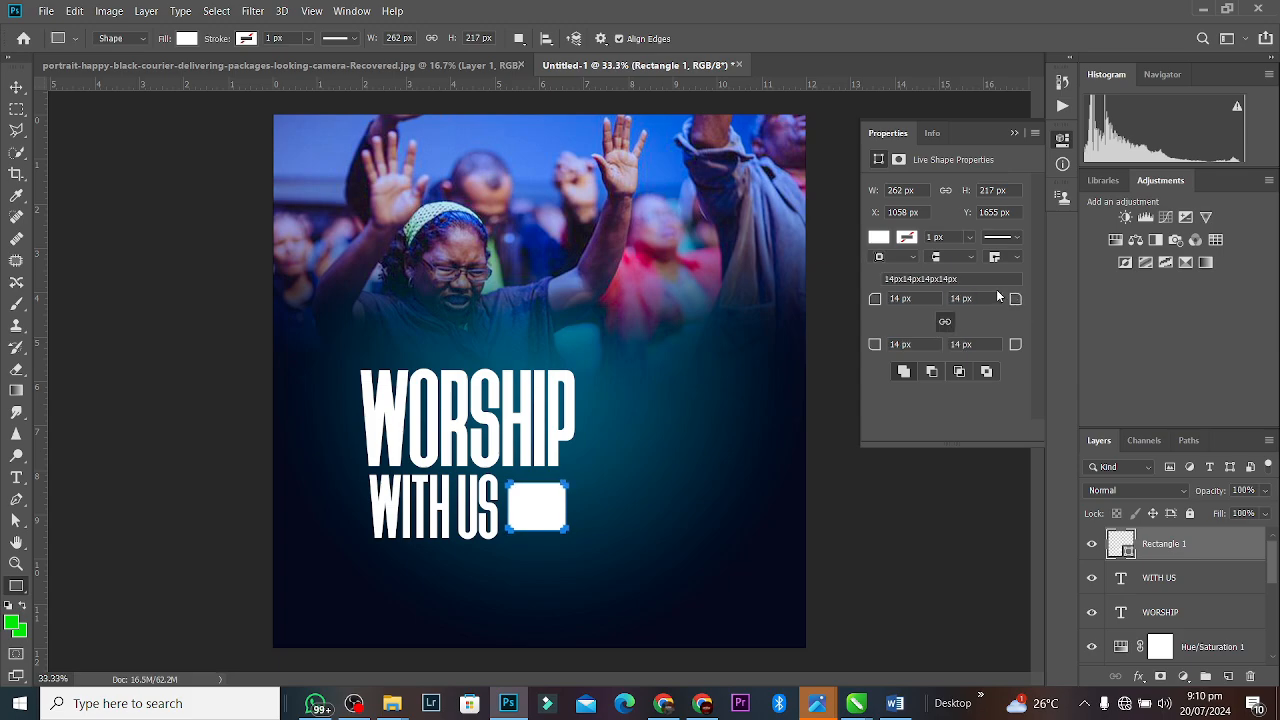
left_click(1014, 133)
left_click(16, 87)
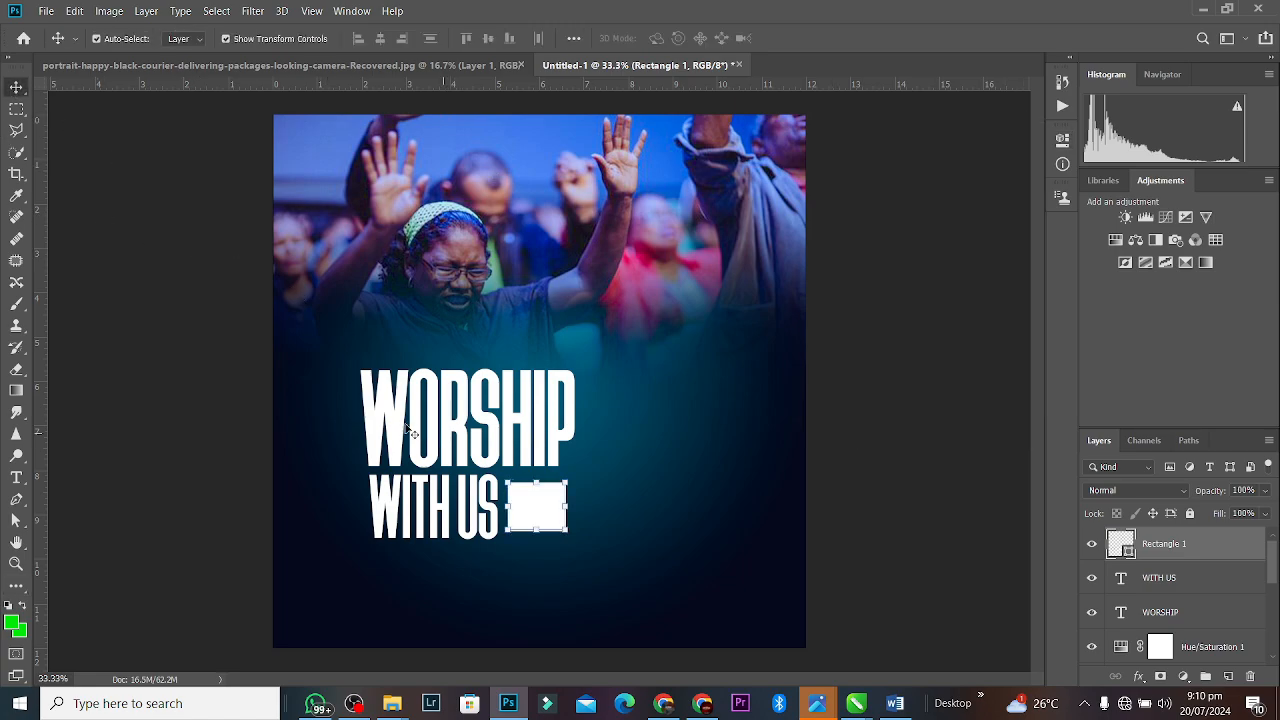
left_click(260, 432)
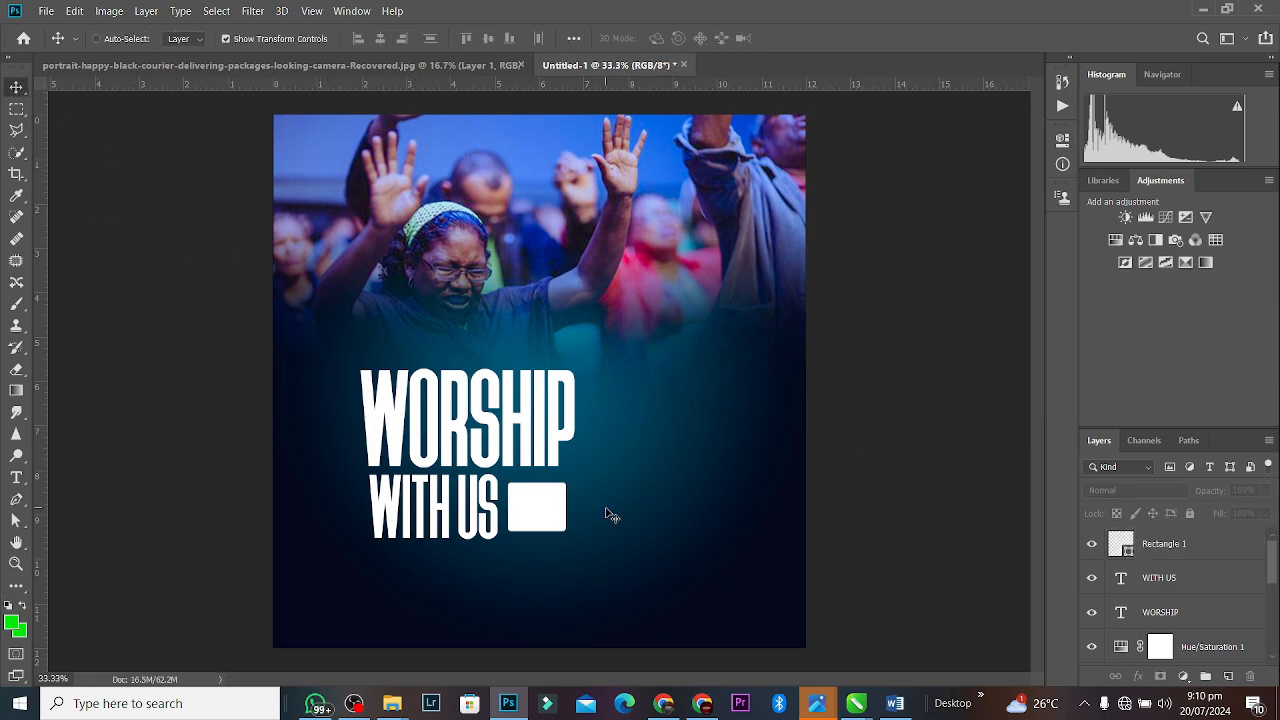
Move the white rectangle up so its upper edge lines up with the top of WITH US.
key("ctrl+equal")
left_click_drag(1035, 362, 1035, 401)
left_click(540, 457)
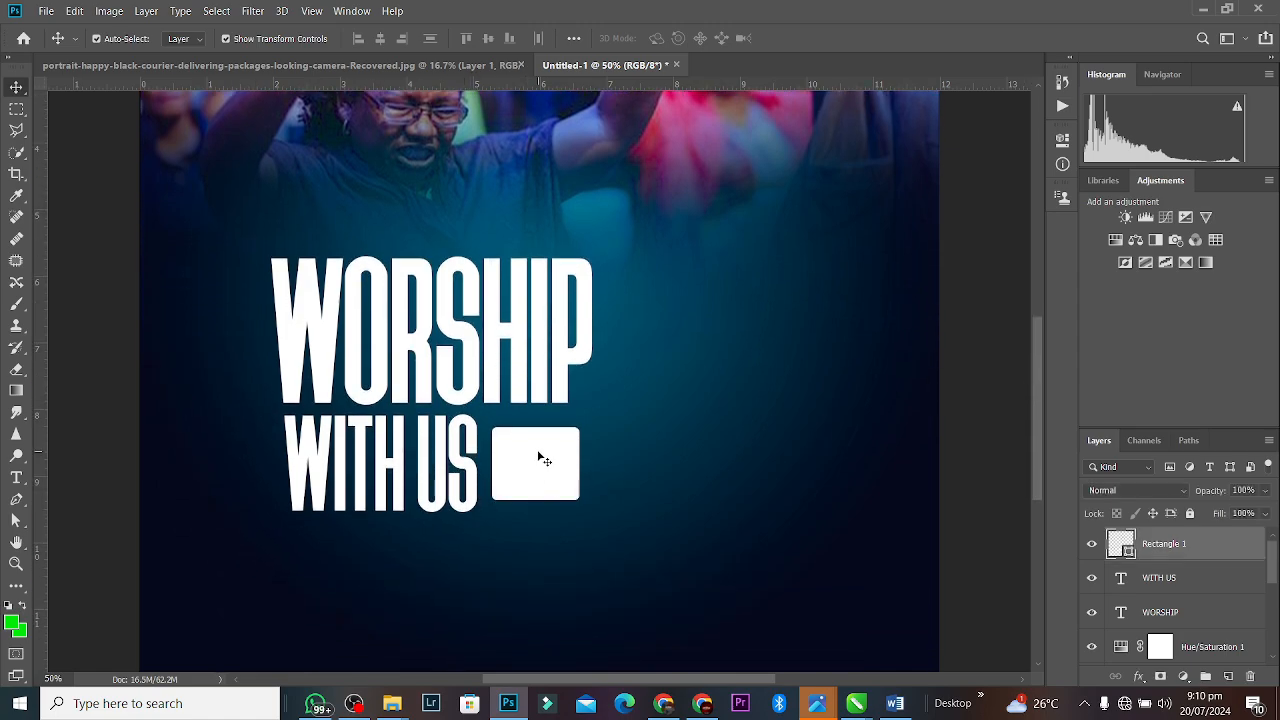
left_click_drag(540, 457, 538, 449)
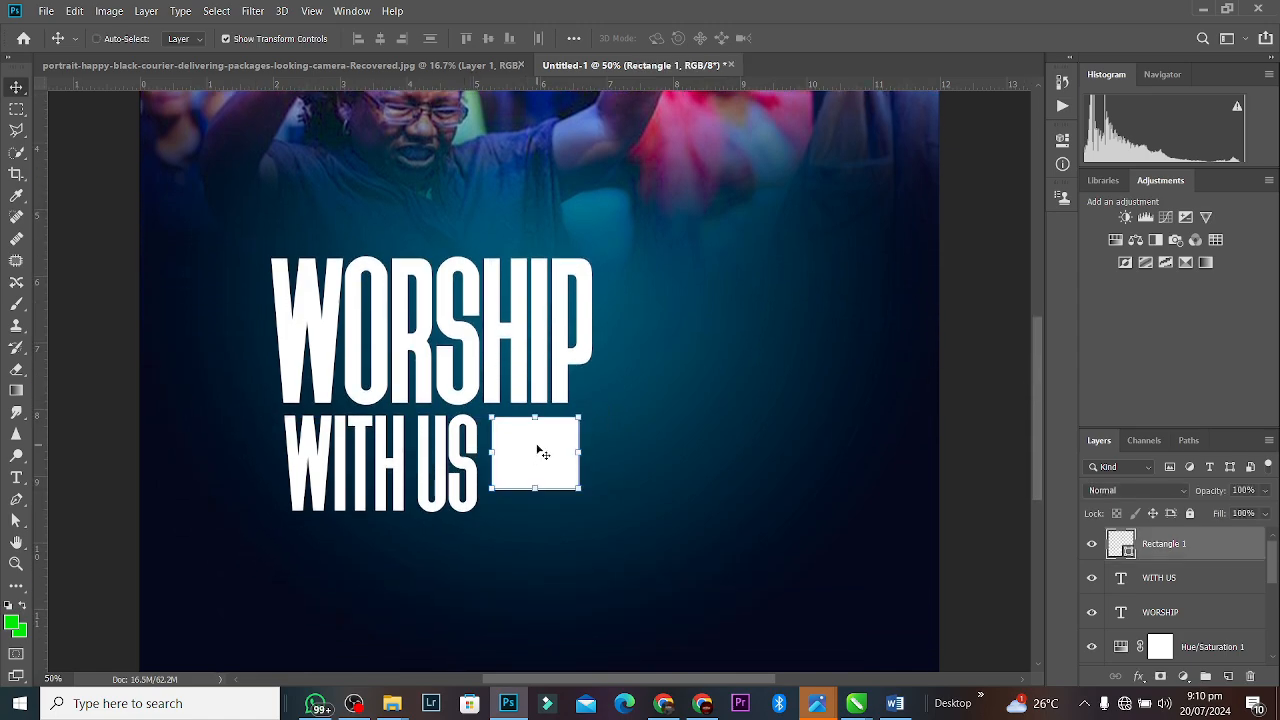
Duplicate the white rectangle, shrink and rotate the copy by about 39°, and center it low on the original as a pointer tip.
key("ctrl+j")
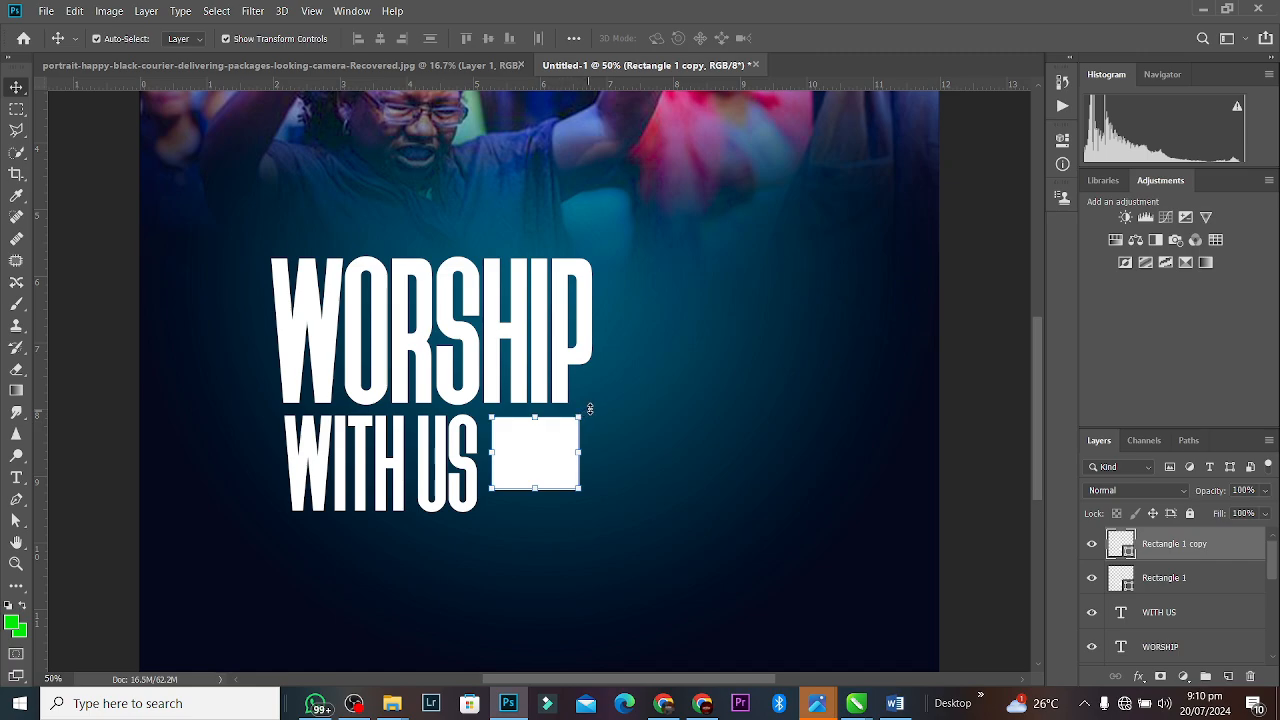
left_click_drag(594, 406, 591, 453)
left_click_drag(524, 397, 542, 426)
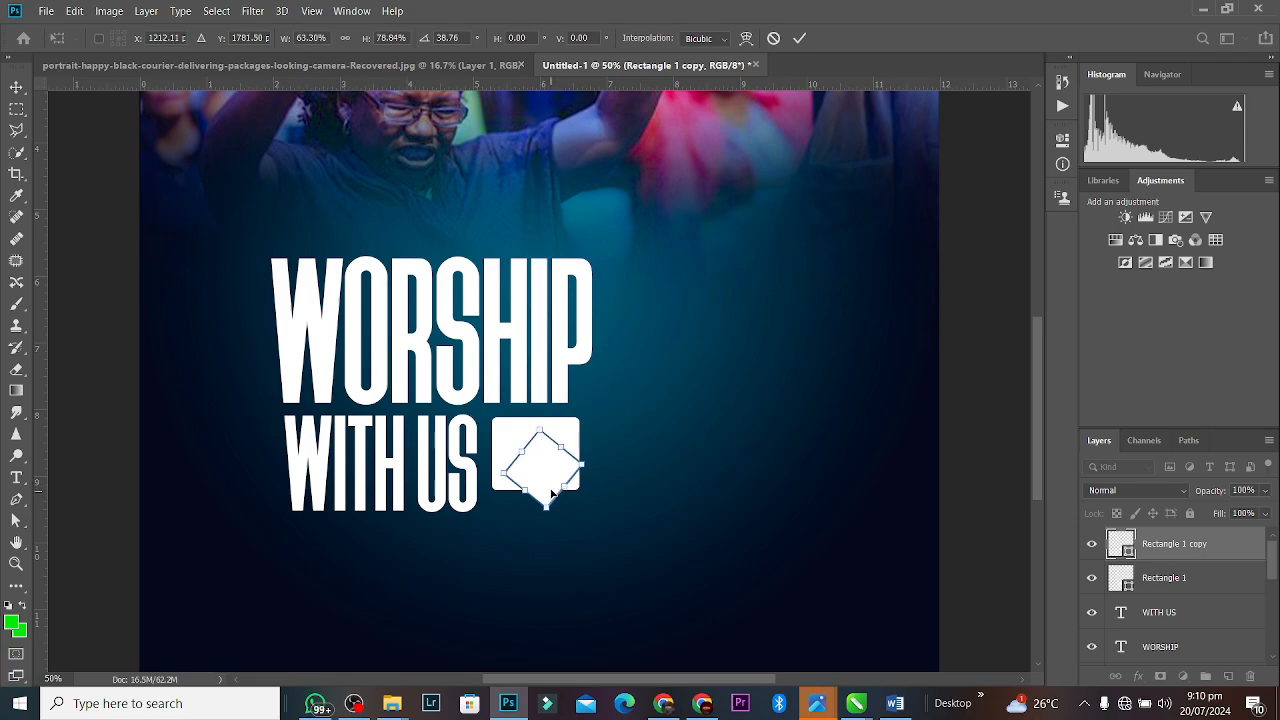
mouse_move(551, 492)
left_mouse_down()
mouse_move(540, 457)
mouse_move(538, 476)
left_mouse_up()
key("Return")
Merge the two rectangles into one speech-bubble shape and move it down to align with the base of WITH US.
left_click(1240, 586, "shift")
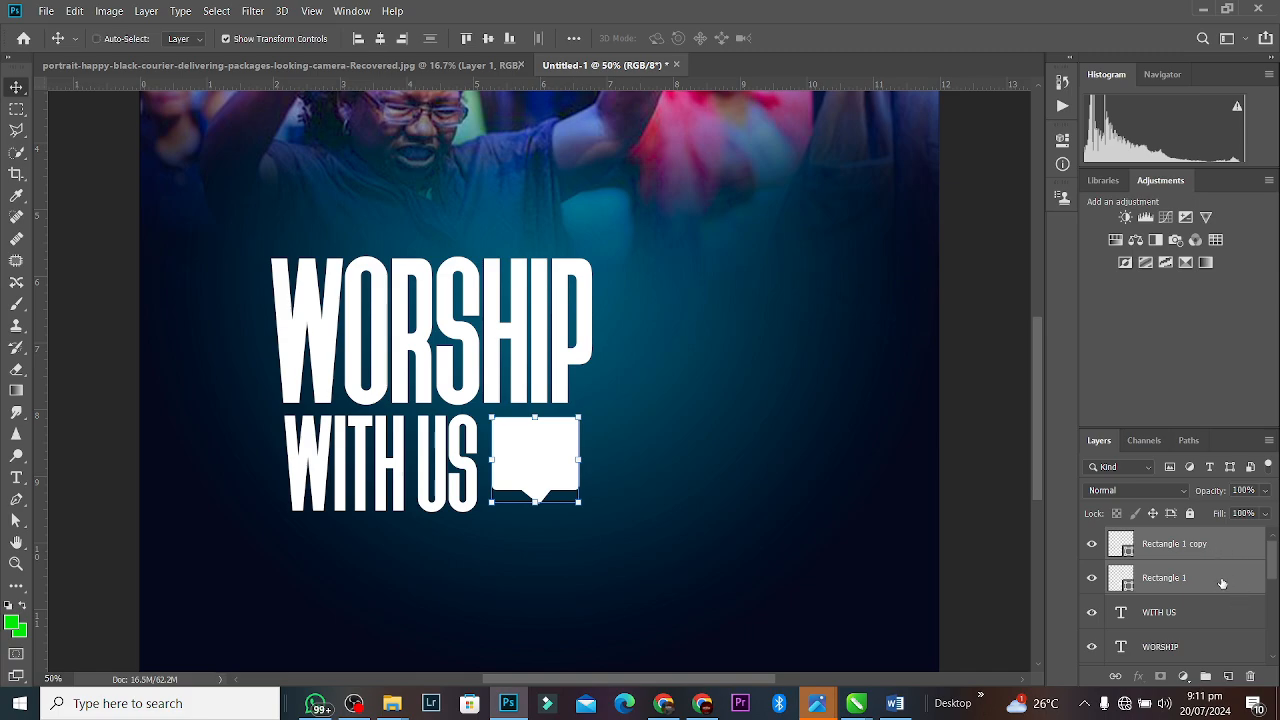
key("ctrl+e")
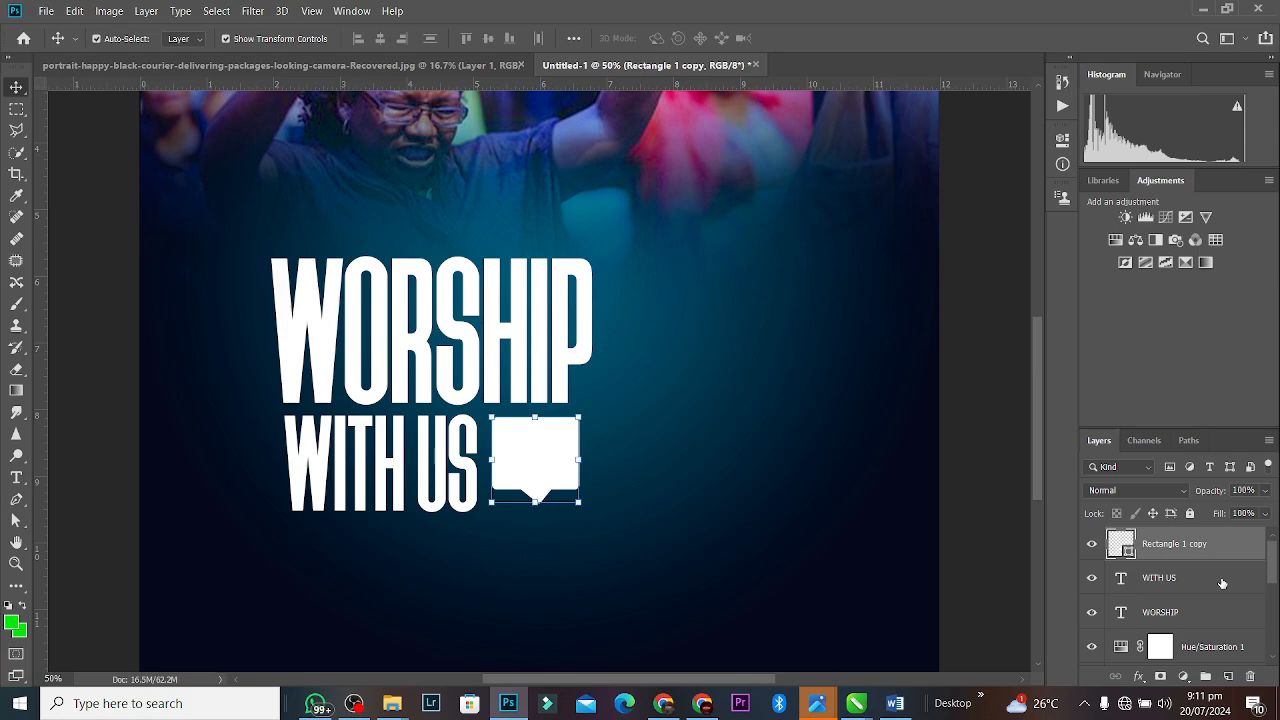
left_click_drag(532, 455, 531, 463)
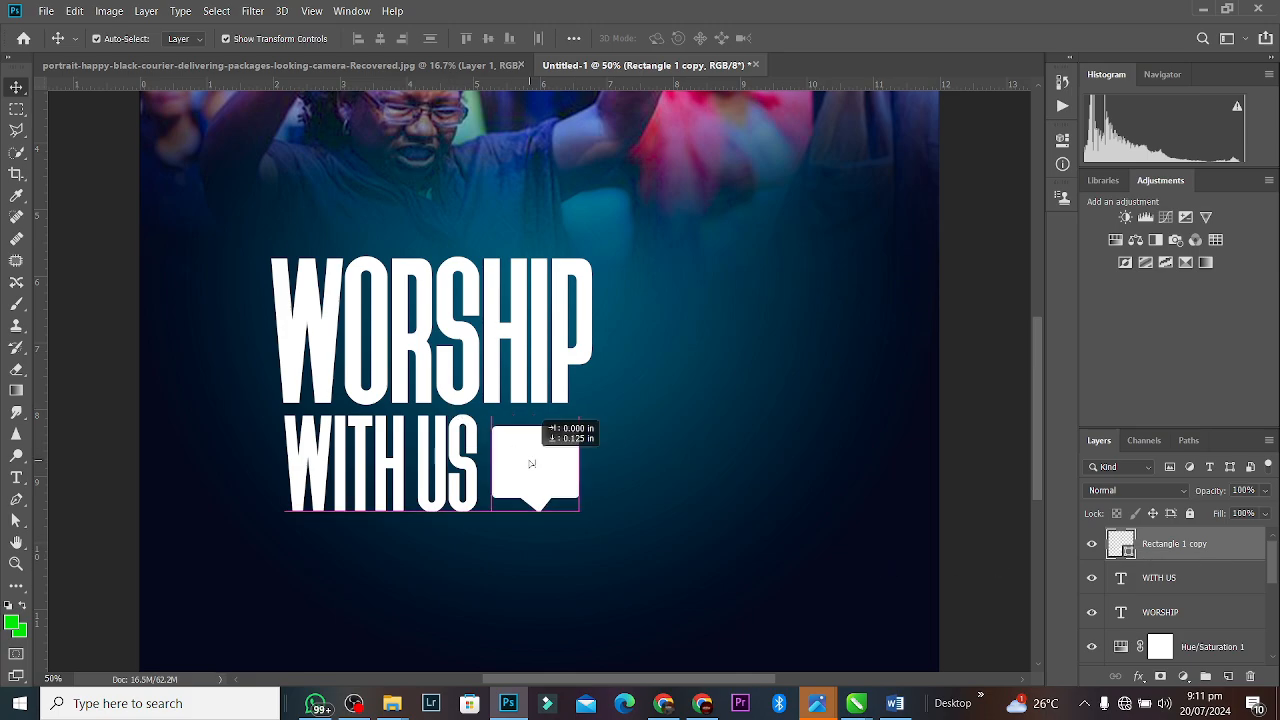
left_click(988, 283)
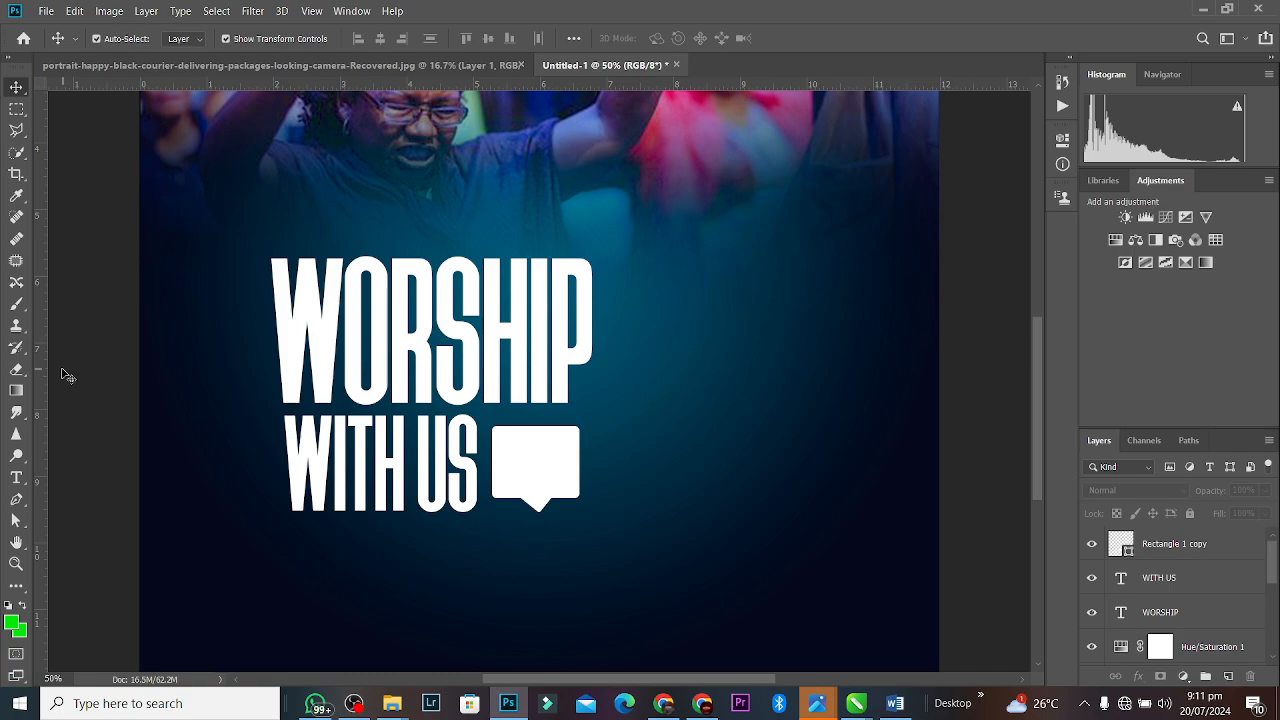
Add the text "tODAY" in 12 pt Heathergreen below the title and color it bright red (RGB 241, 8, 8).
left_click(16, 478)
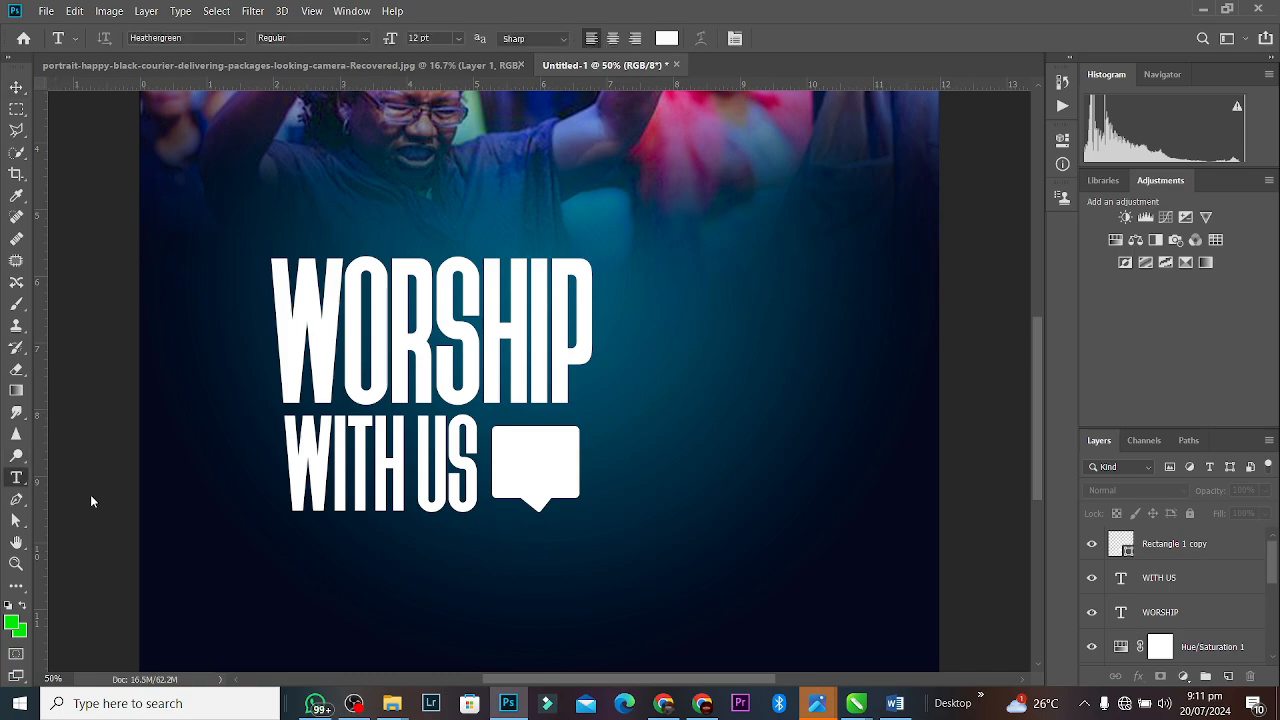
left_click(505, 613)
key("BackSpace")
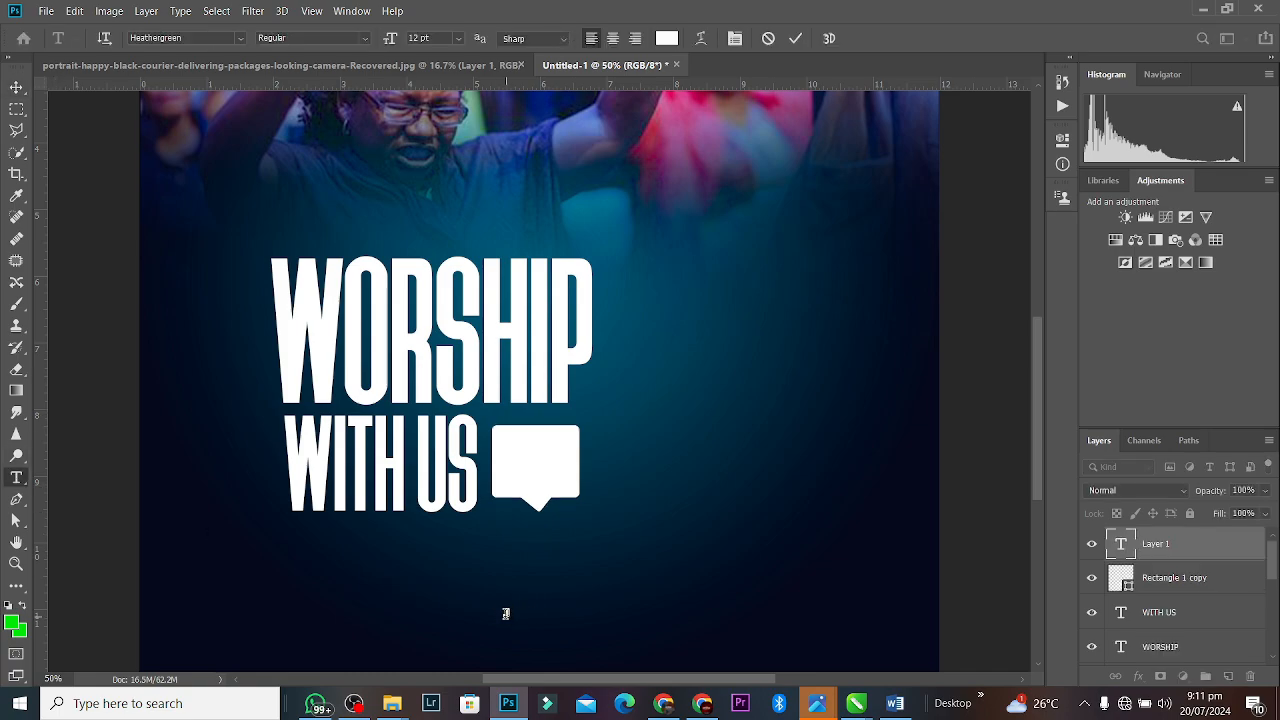
type("LIVE")
key("ctrl+a")
left_click(668, 38)
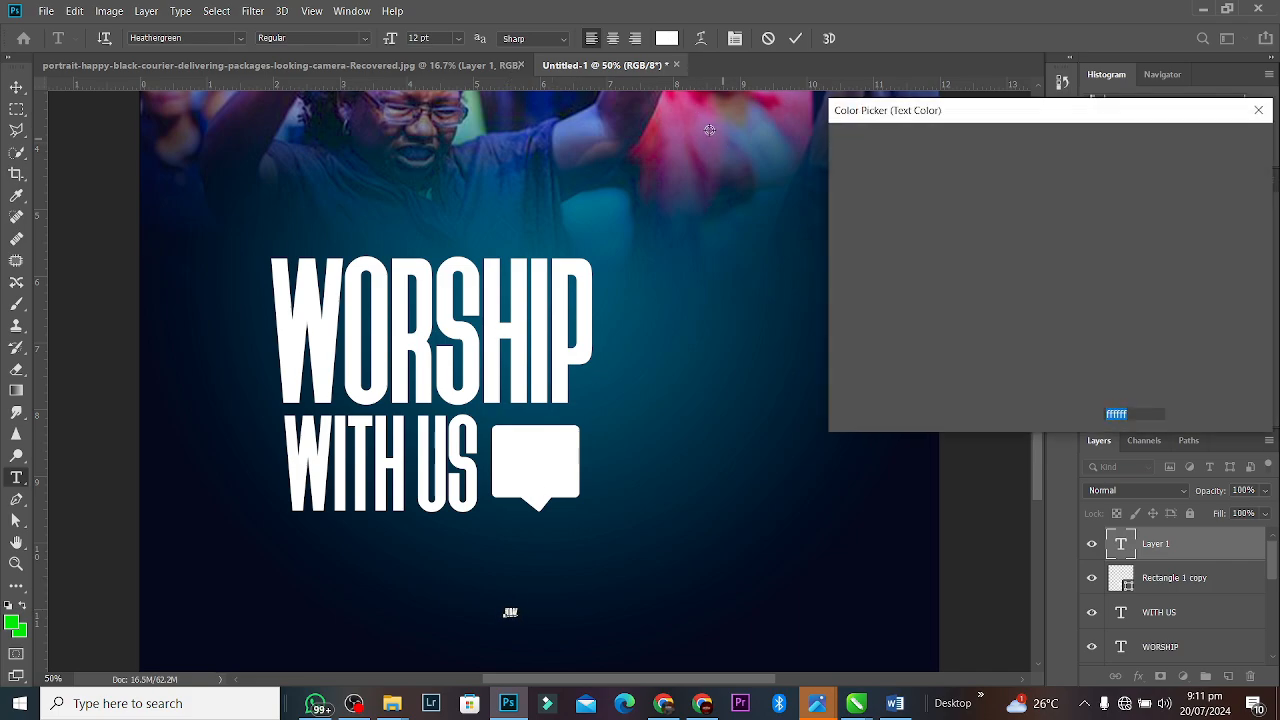
left_click(1029, 223)
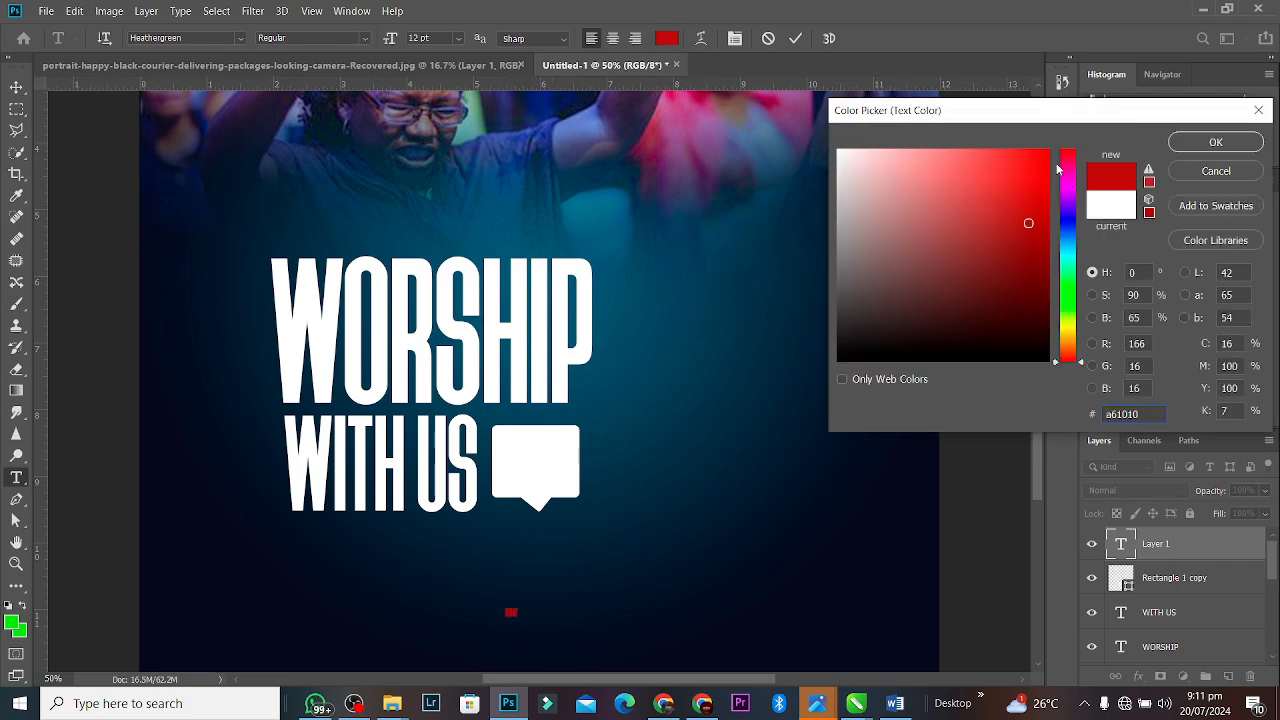
left_click(1043, 160)
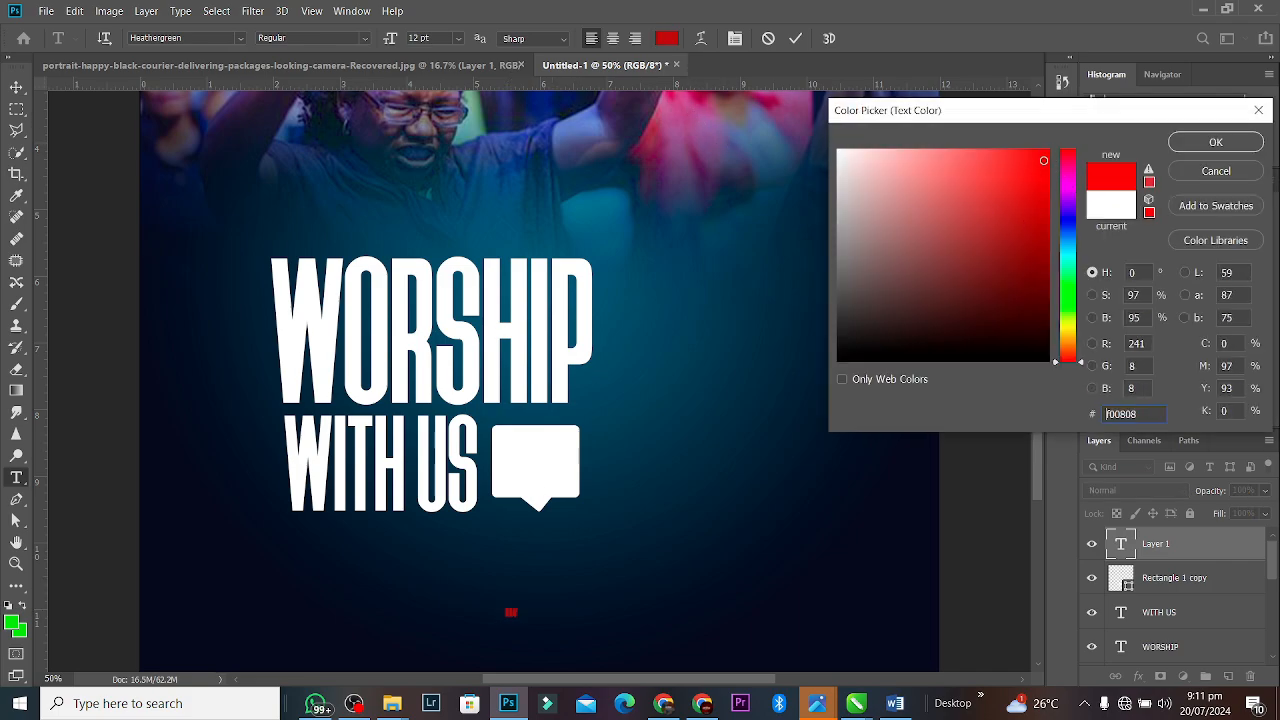
left_click(1212, 142)
left_click(16, 87)
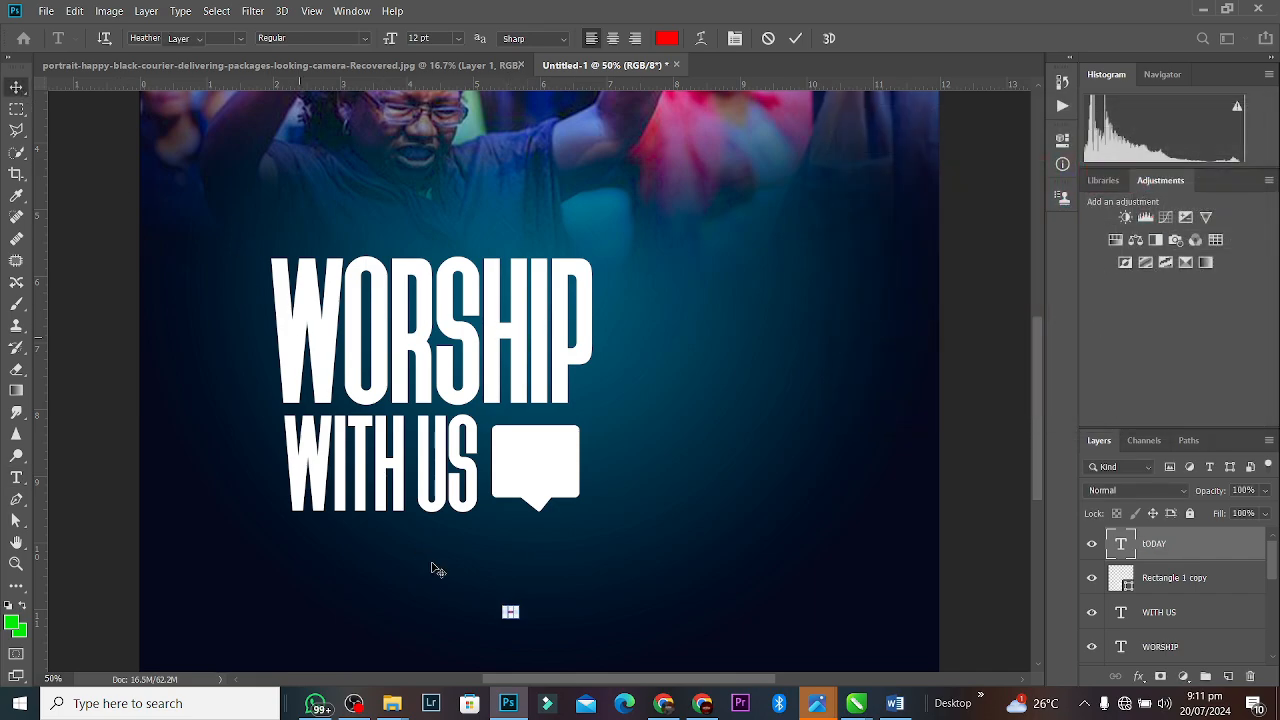
Enlarge the red "tODAY" text to about 663% and move it onto the white speech bubble.
key("ctrl+t")
left_click_drag(519, 605, 587, 536)
left_click_drag(557, 582, 547, 495)
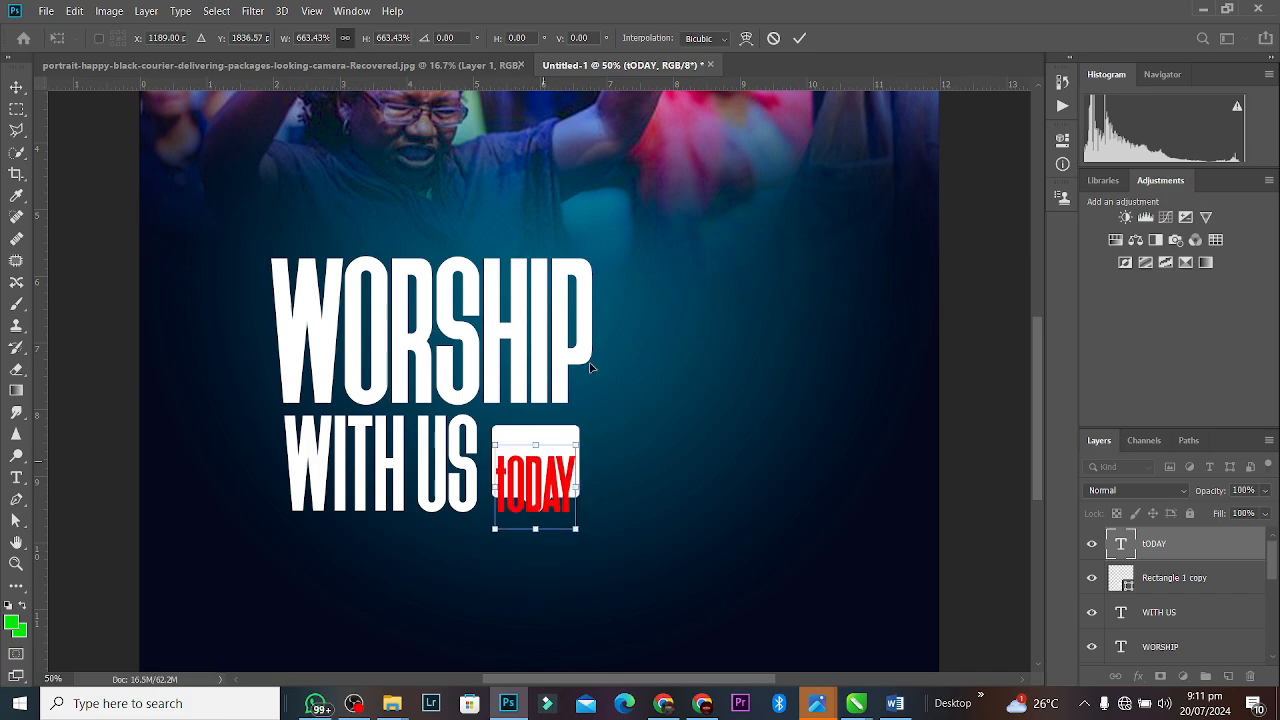
left_click(799, 38)
Capitalize the first letter of the red text so that it reads "TODAY".
double_click(506, 476)
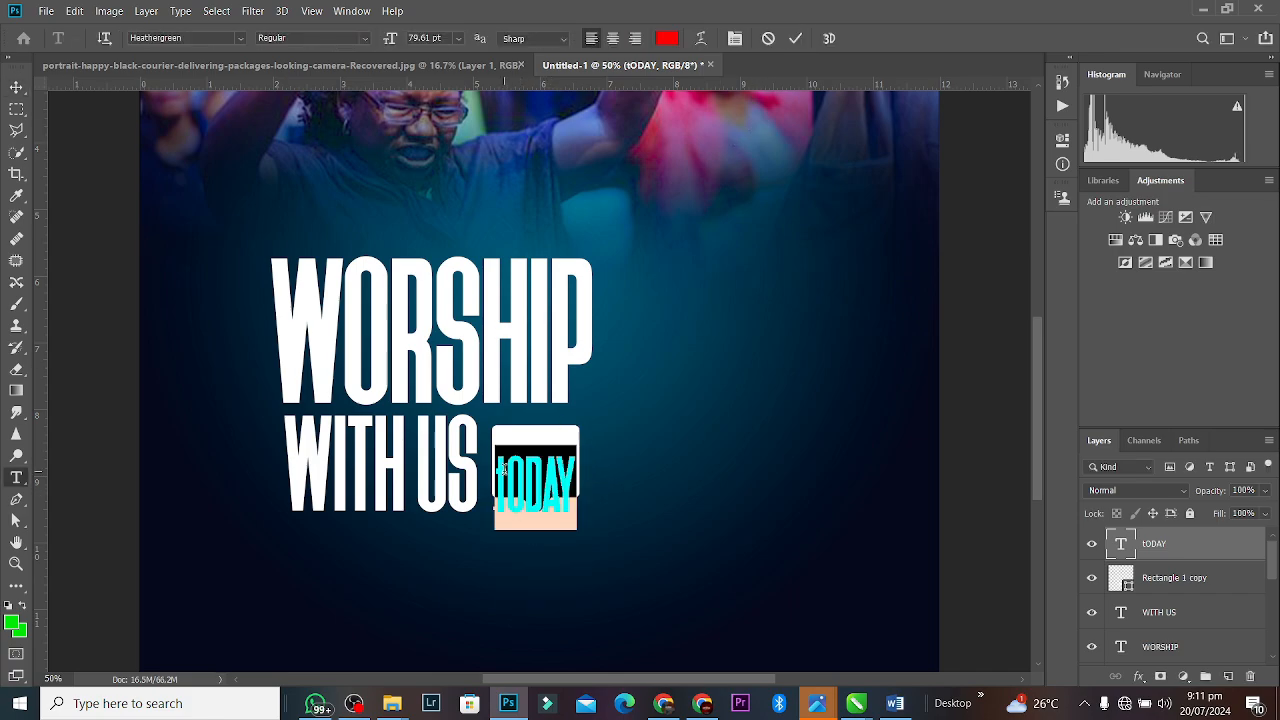
left_click_drag(506, 467, 494, 466)
type("T")
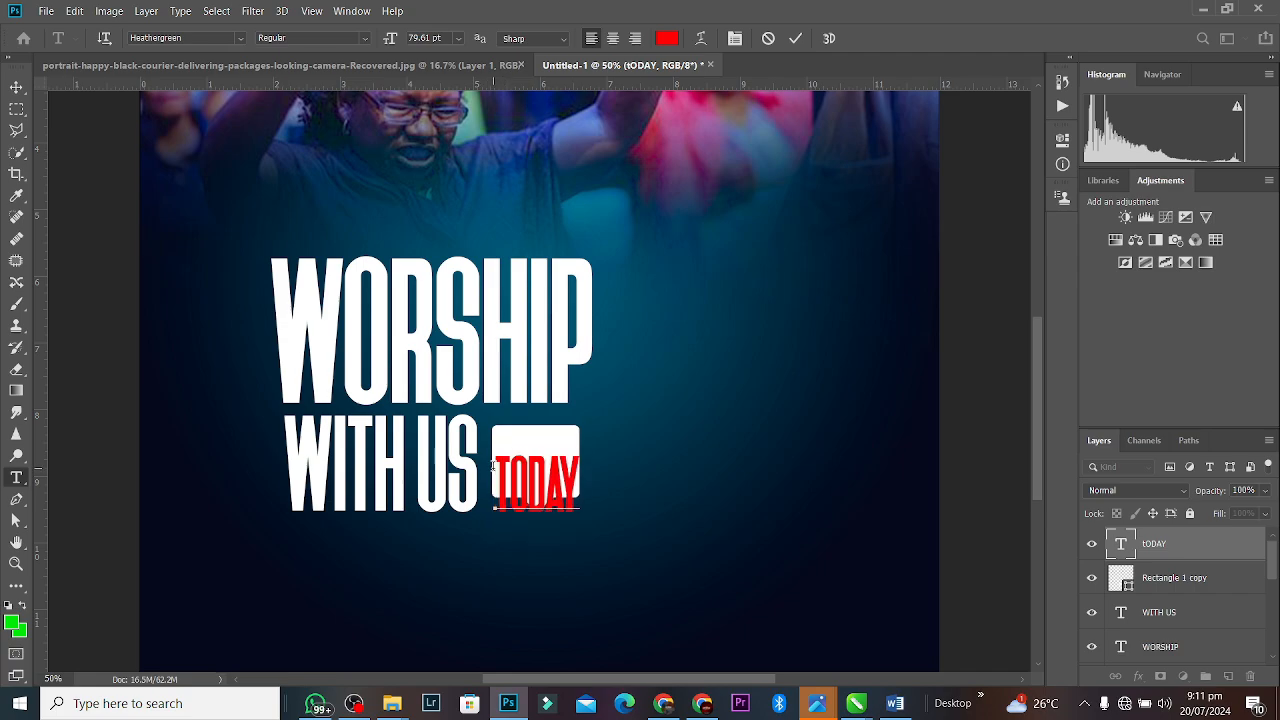
left_click(795, 39)
key("v")
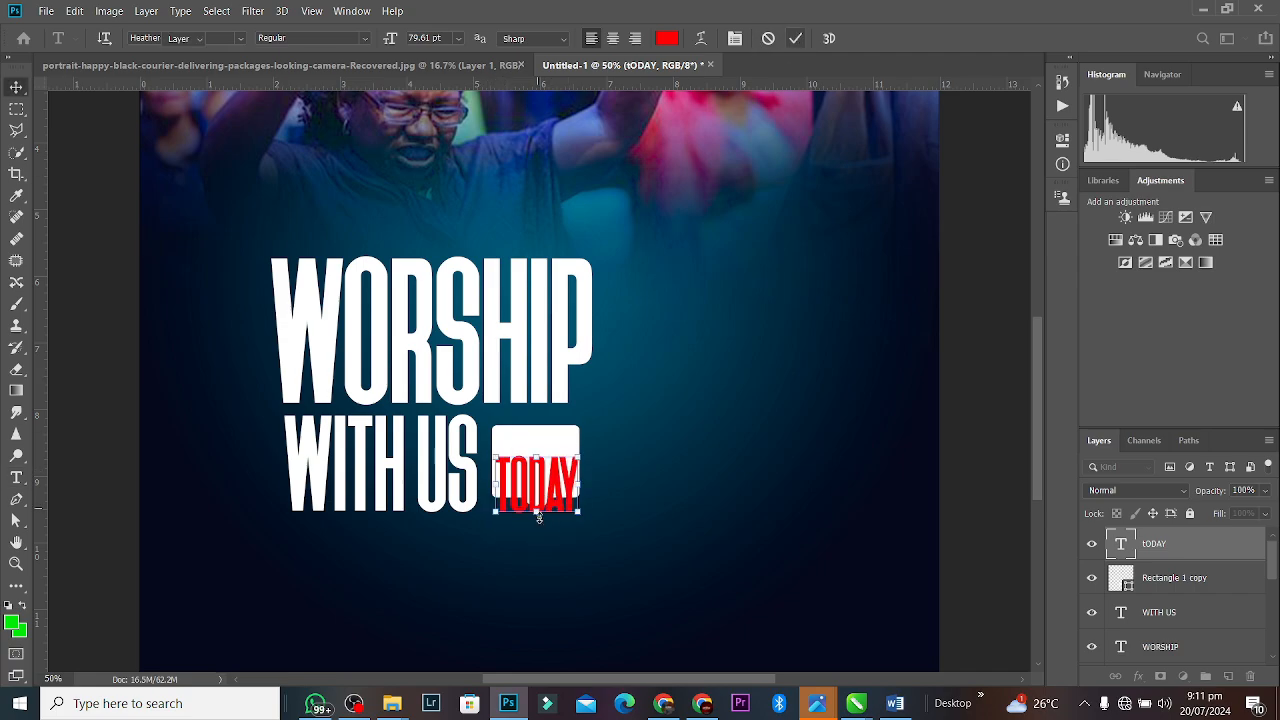
Move the TODAY text up and scale it to about 90% so it fits centered inside the speech bubble.
left_click_drag(536, 512, 536, 479)
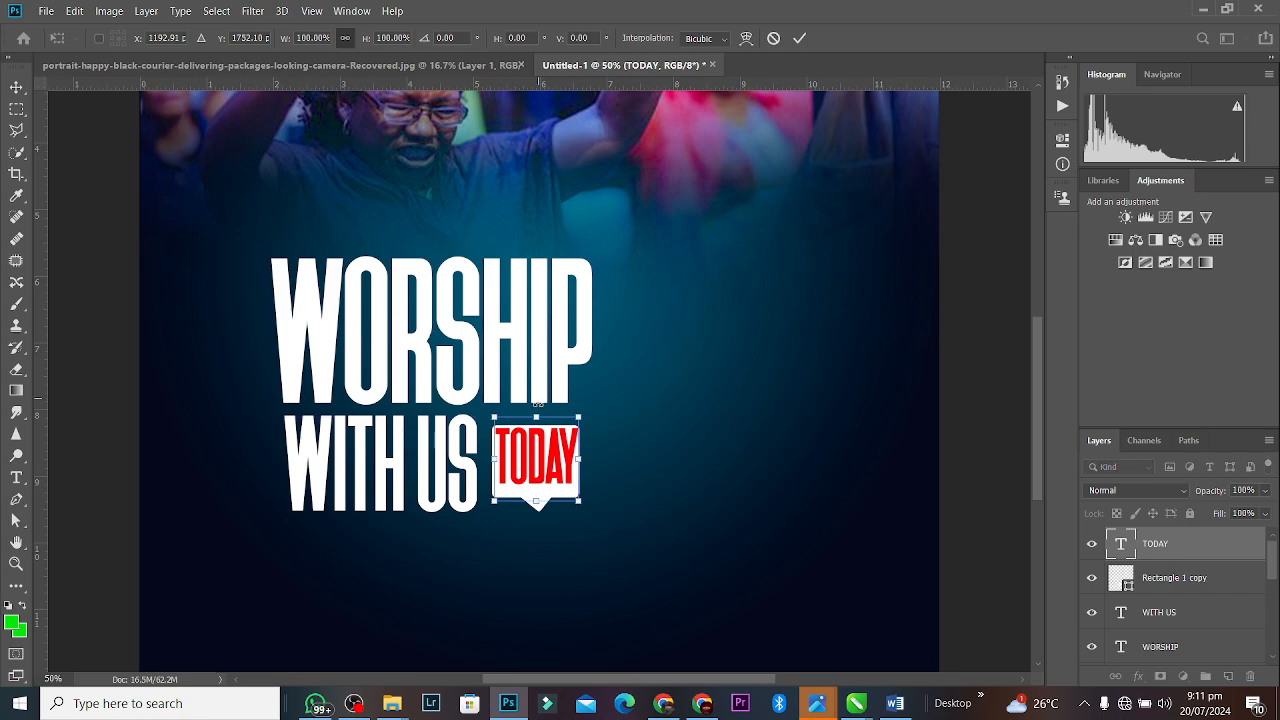
left_click_drag(537, 413, 540, 467)
left_click(798, 40)
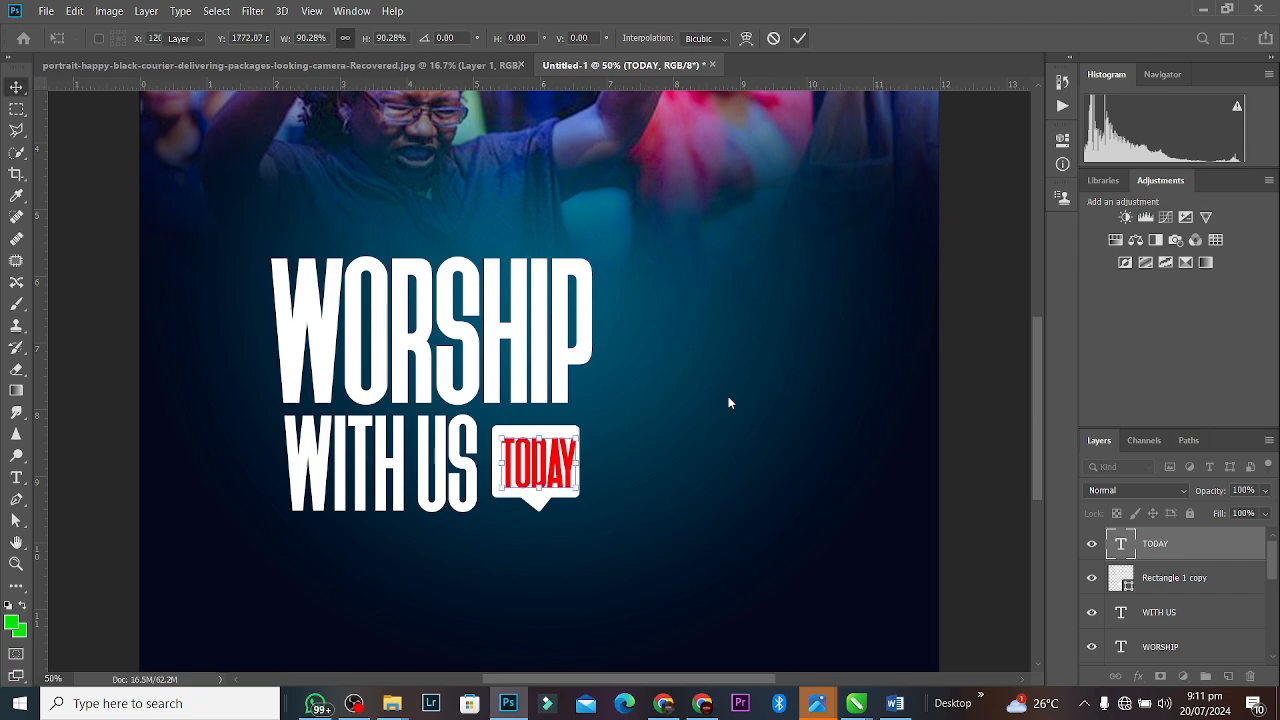
Try filling the TODAY text with the green foreground color, undo the fill and deselect the text.
key("ctrl+minus")
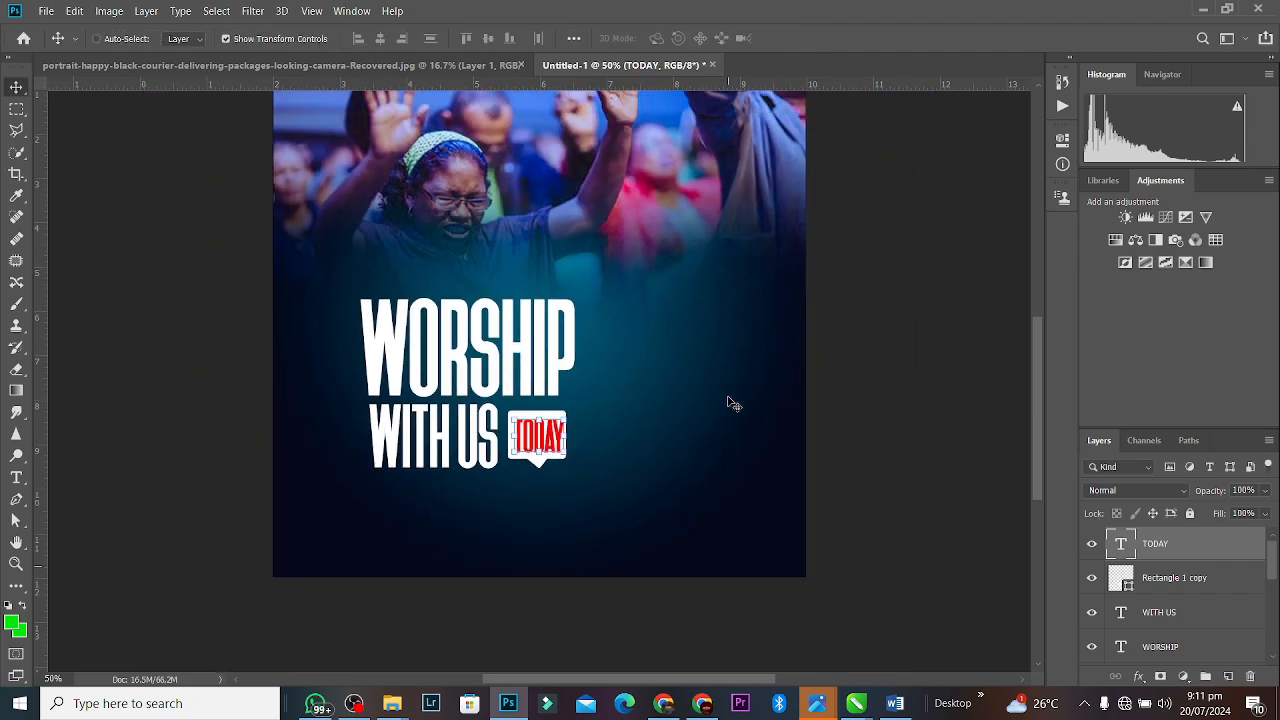
key("alt+BackSpace")
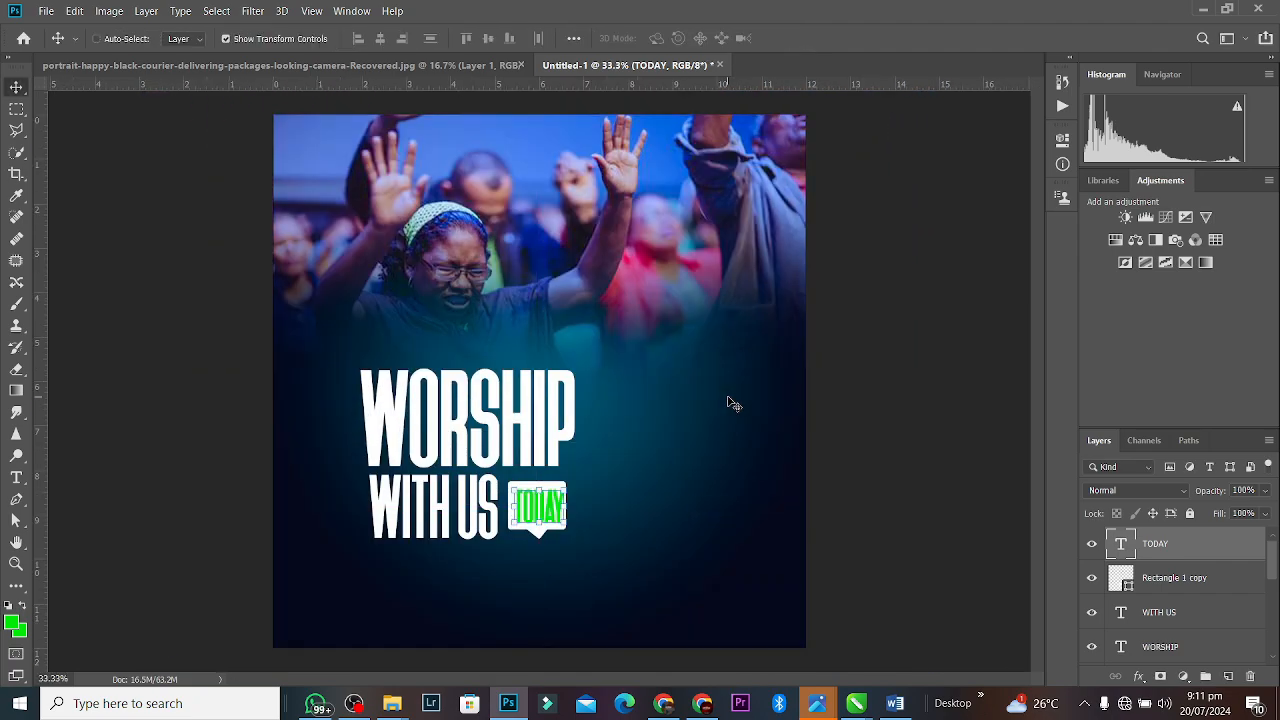
key("ctrl+z")
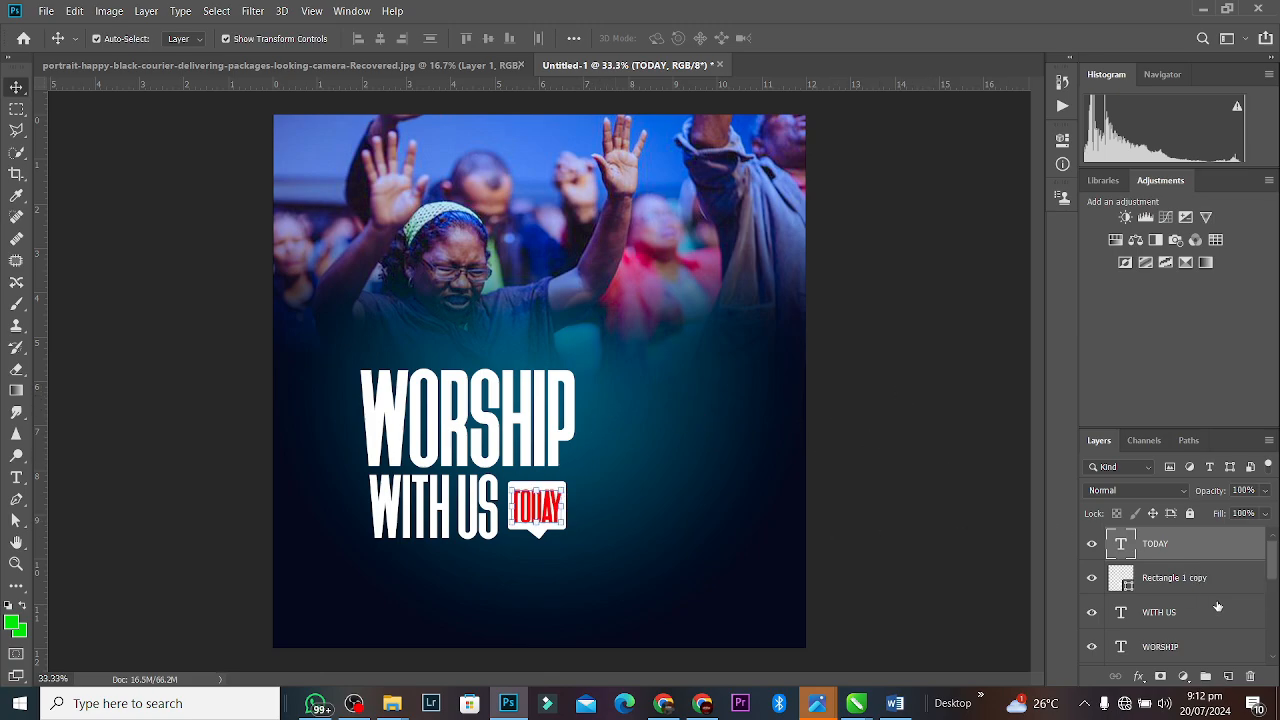
left_click(1007, 531)
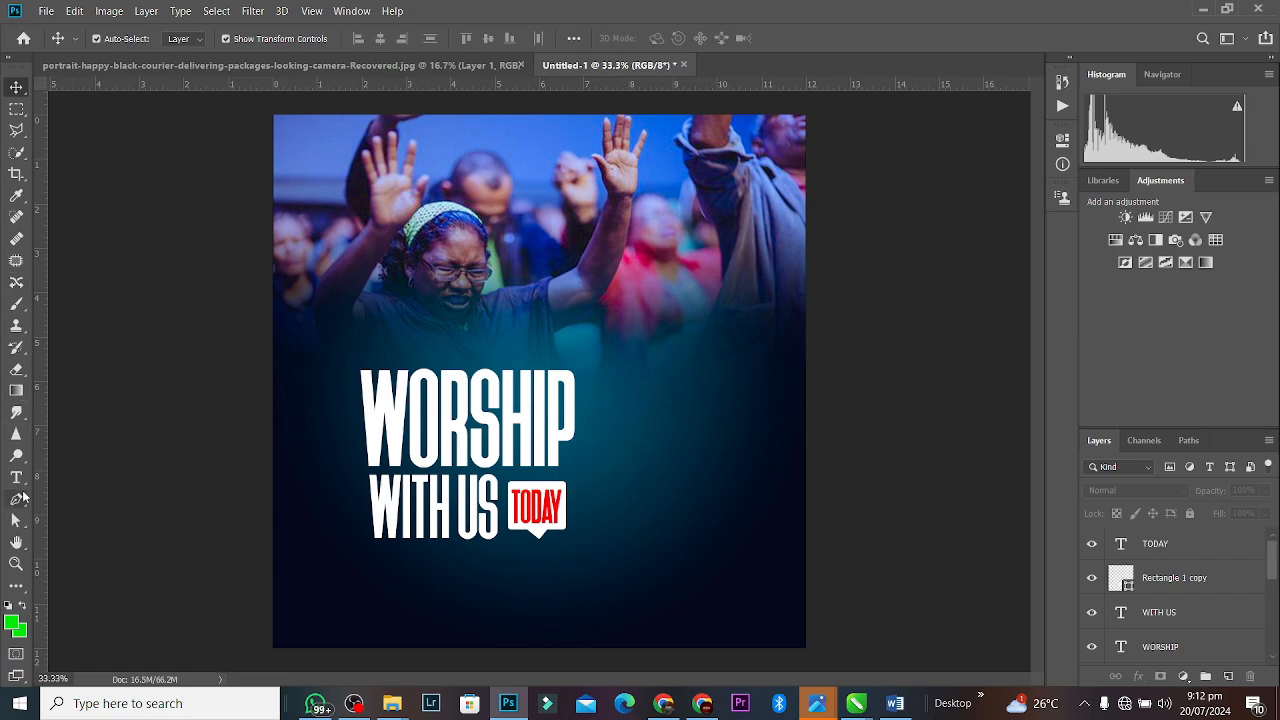
Draw a white rectangle about 620 × 394 px beside WORSHIP and round its corners to 25 px.
left_click(15, 589)
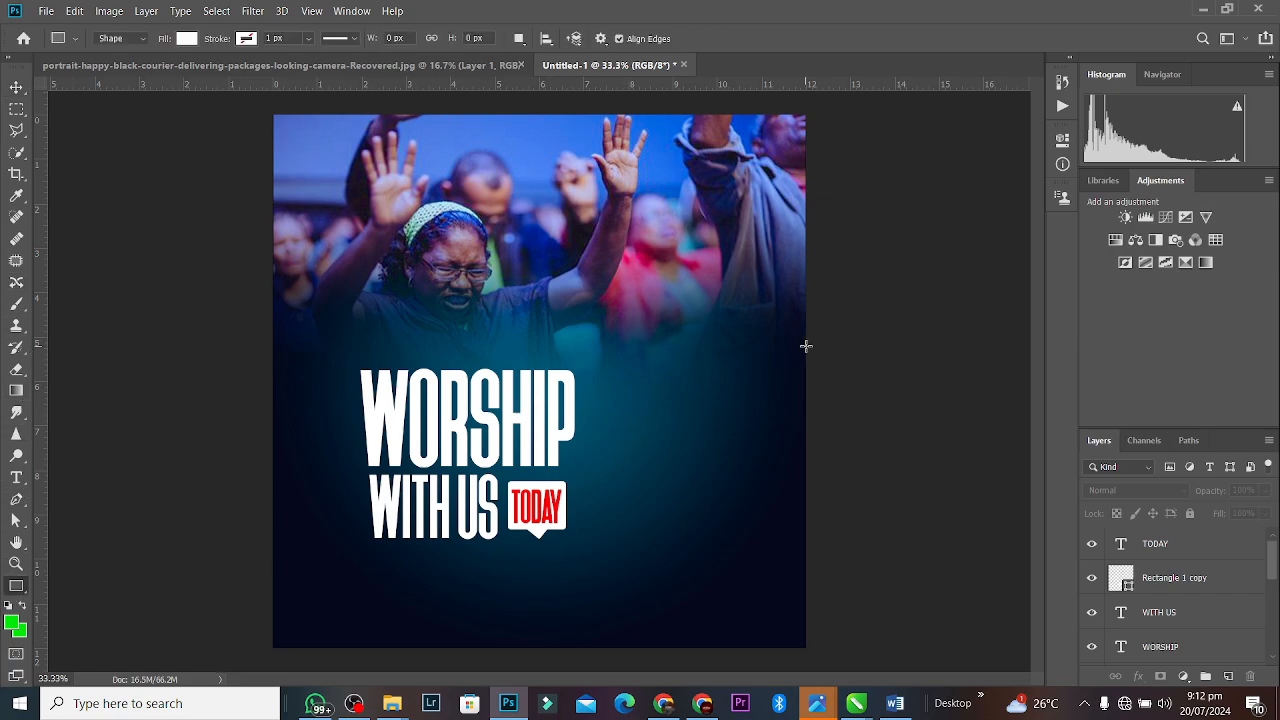
left_click_drag(605, 379, 743, 463)
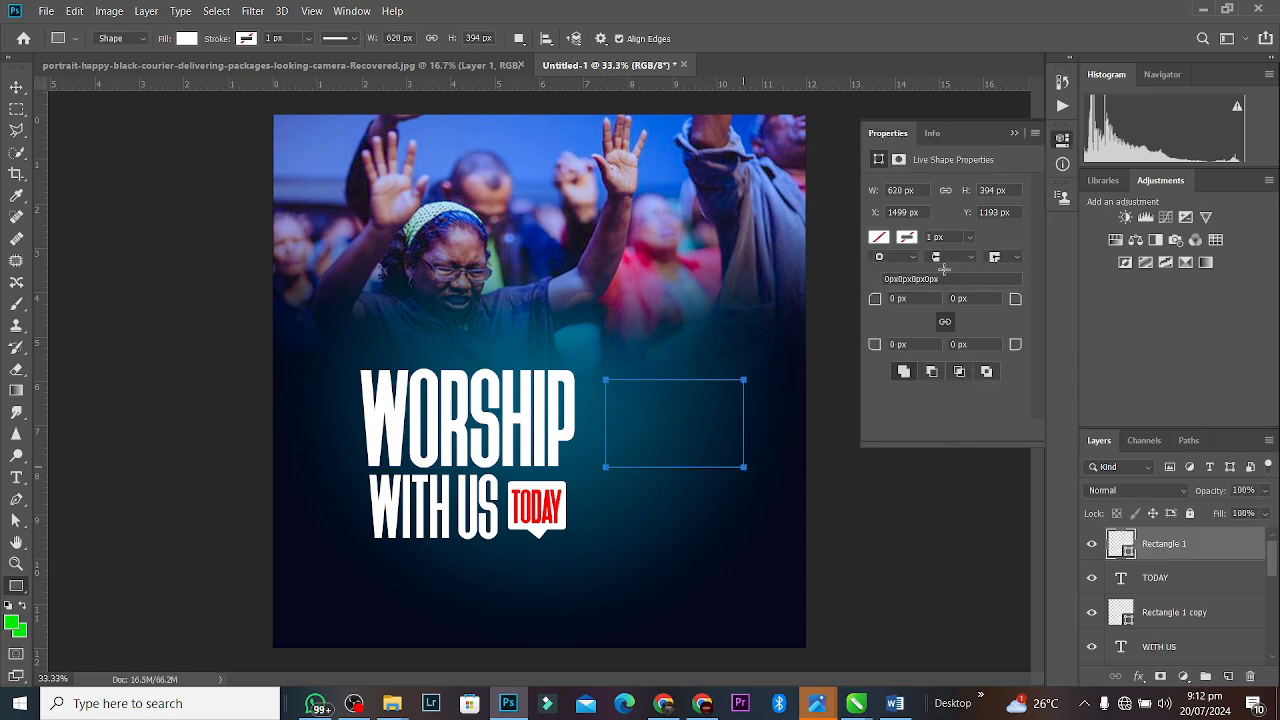
left_click_drag(1015, 300, 1022, 302)
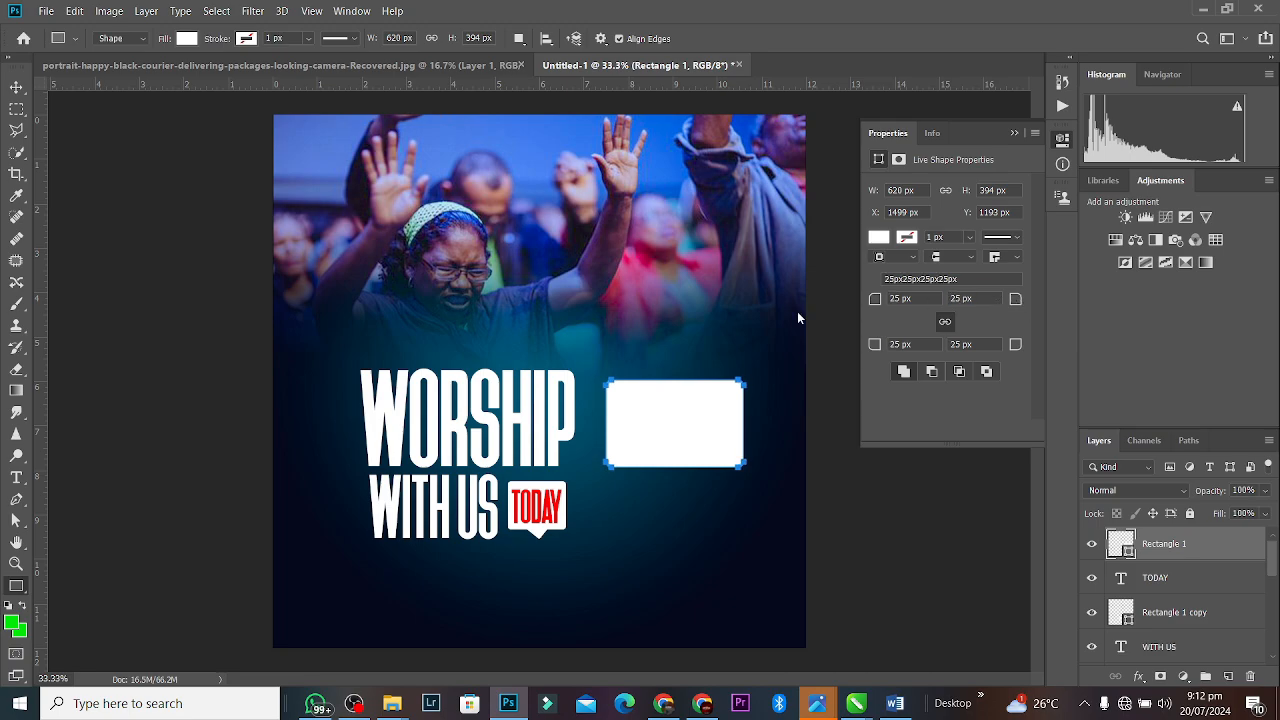
Set the corner radius of the new white rectangle to 100 px and move the shape up slightly.
left_click(16, 87)
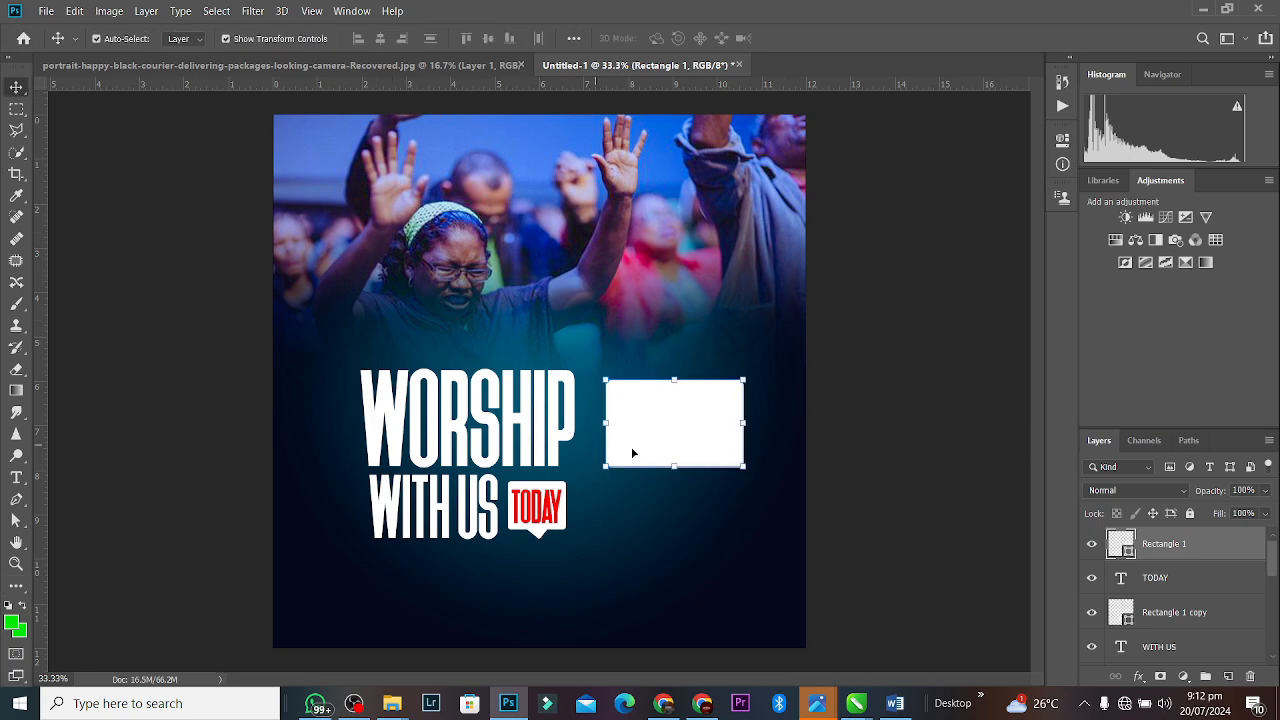
left_click(895, 391)
left_click(700, 420)
left_click(1062, 139)
left_click(968, 298)
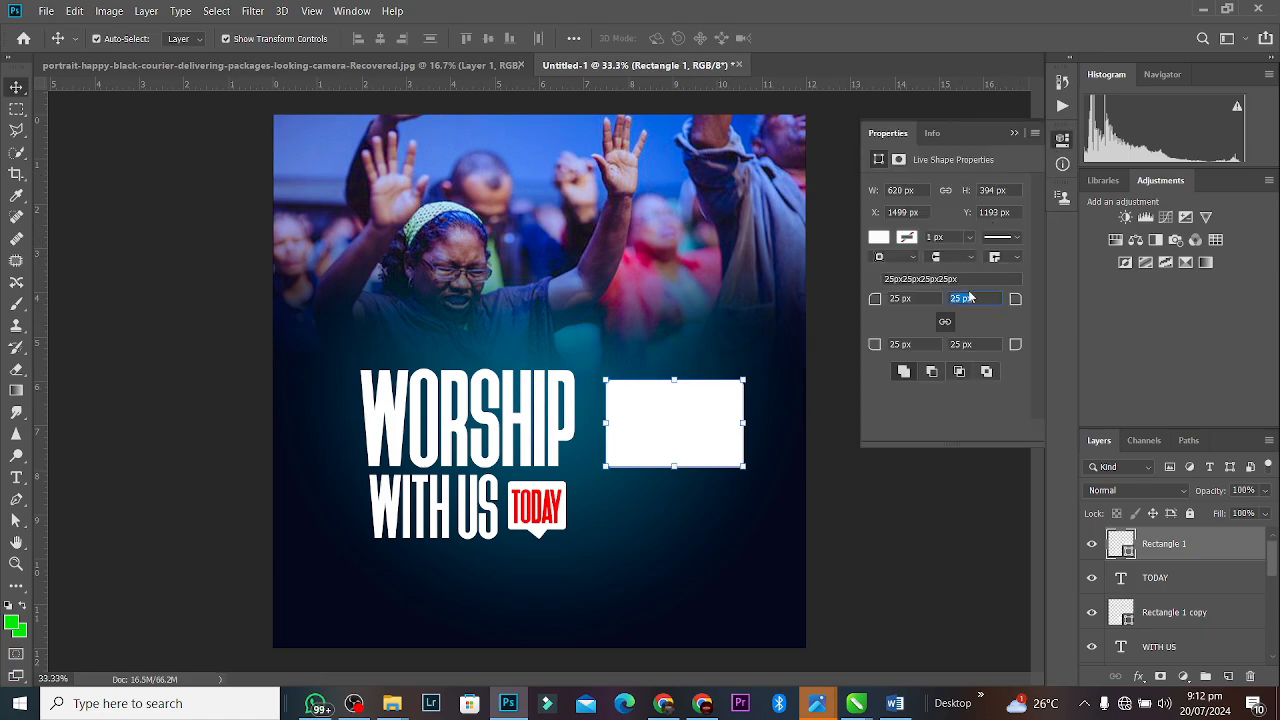
mouse_move(1015, 300)
left_mouse_down()
mouse_move(1072, 307)
mouse_move(1021, 304)
left_mouse_up()
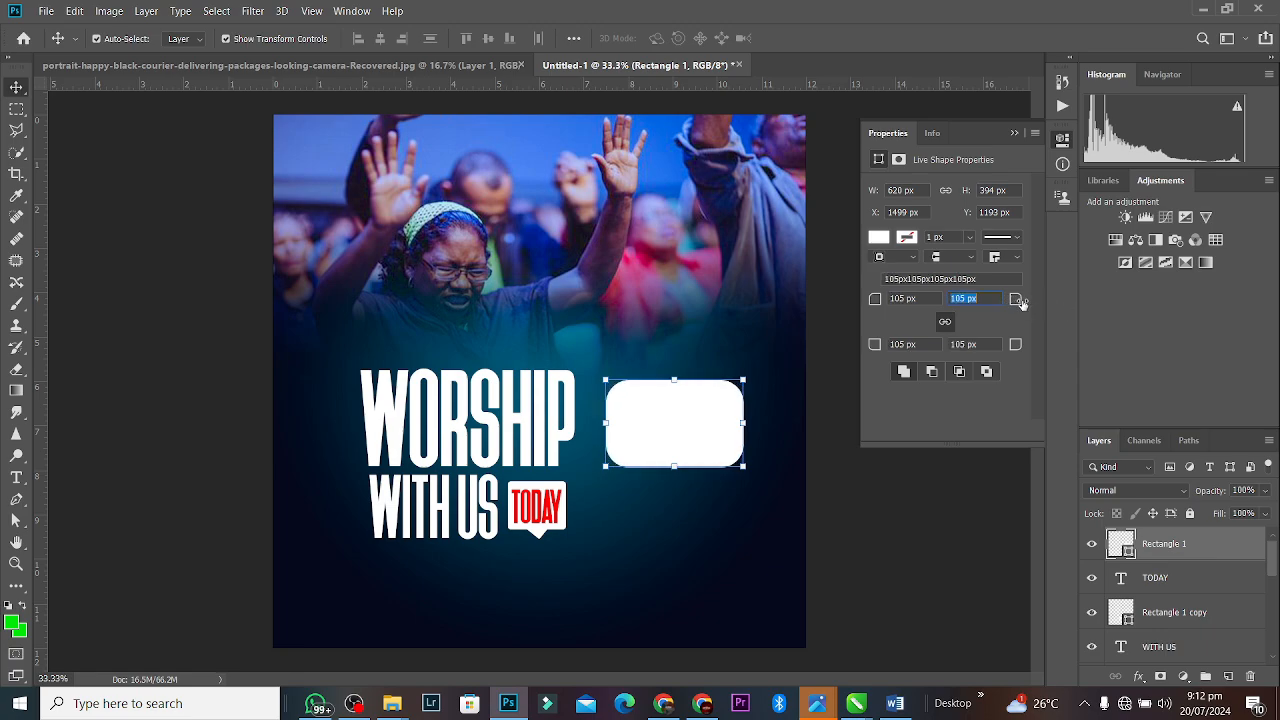
type("100")
key("Return")
left_click(1014, 133)
left_click_drag(681, 443, 686, 436)
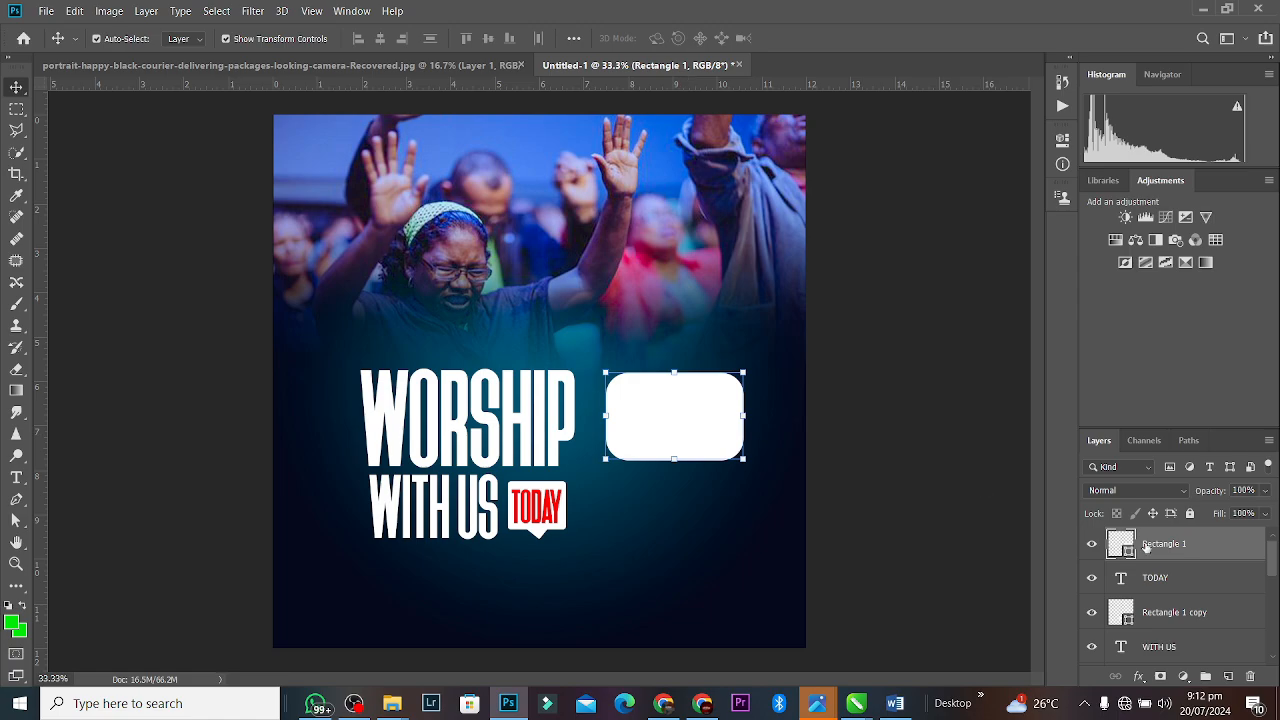
Recolor the rounded rectangle golden yellow (#fcb906).
double_click(1122, 543)
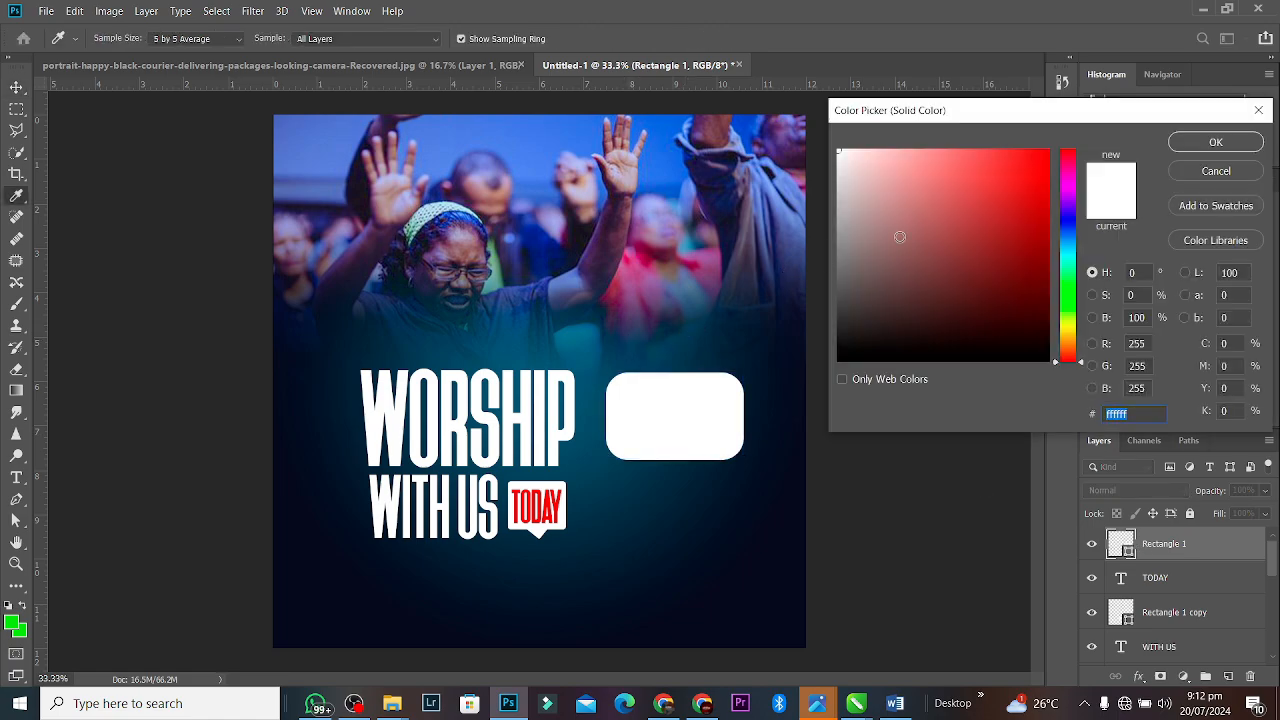
left_click(1066, 332)
left_click_drag(1083, 335, 1083, 331)
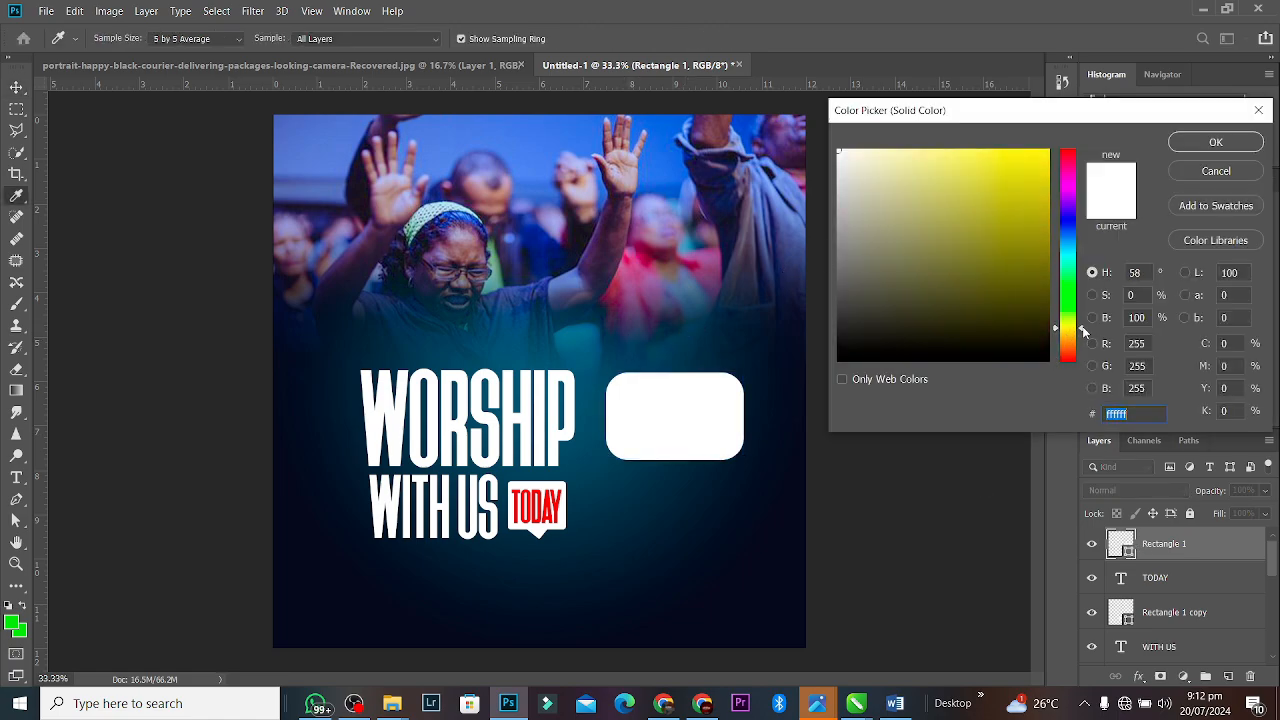
left_click(1047, 160)
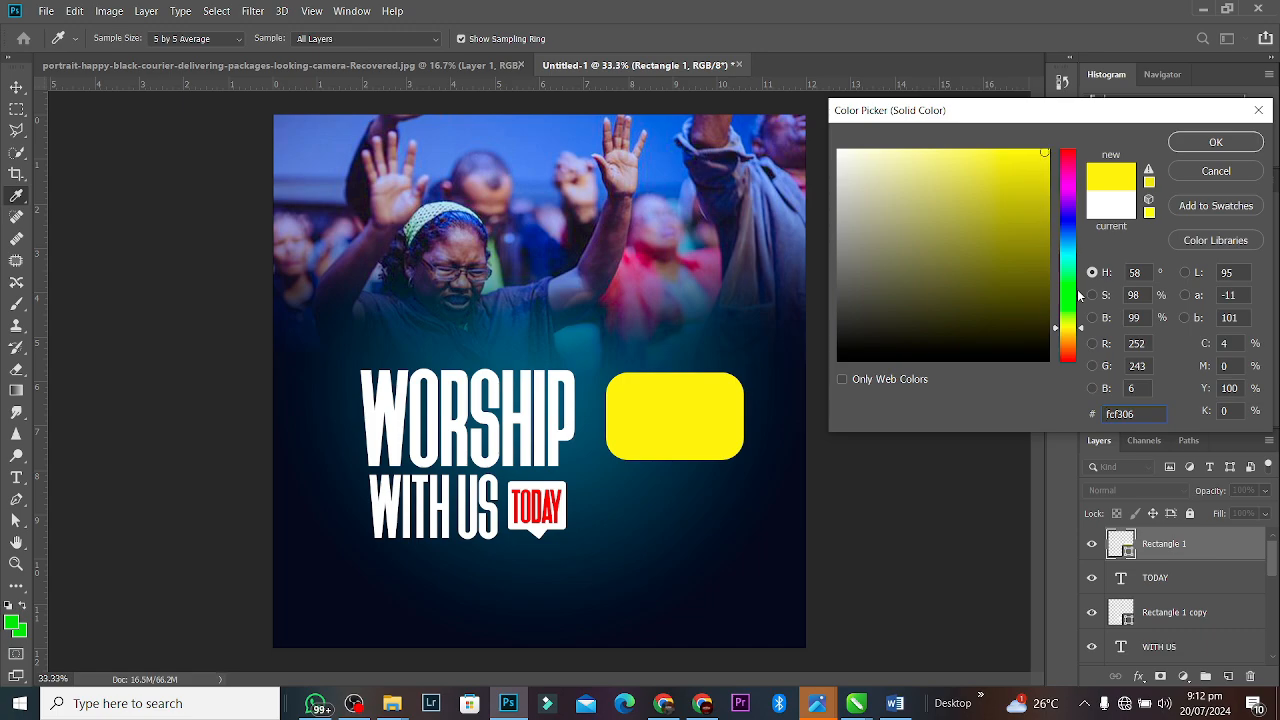
left_click_drag(1080, 326, 1083, 341)
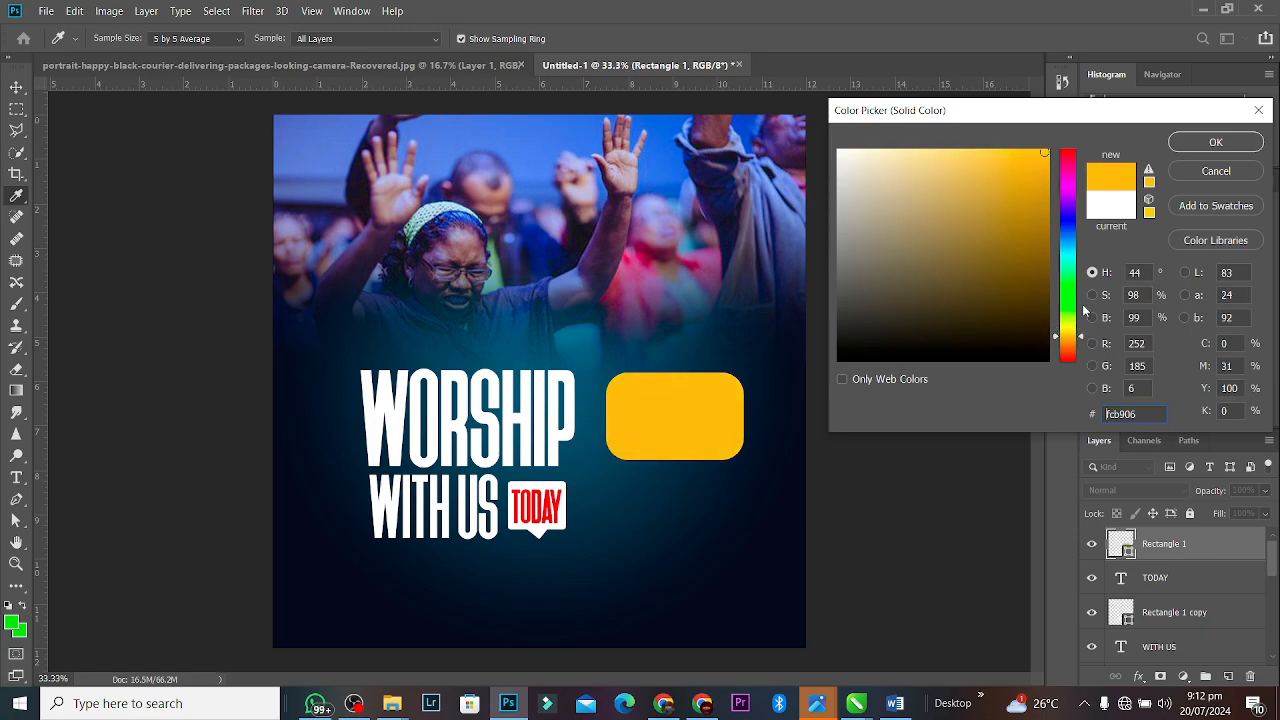
left_click(1214, 145)
Shift the yellow rectangle closer to WORSHIP and place a duplicate below it, partly overlapping.
key("v")
left_click_drag(691, 423, 672, 460)
key("ctrl+j")
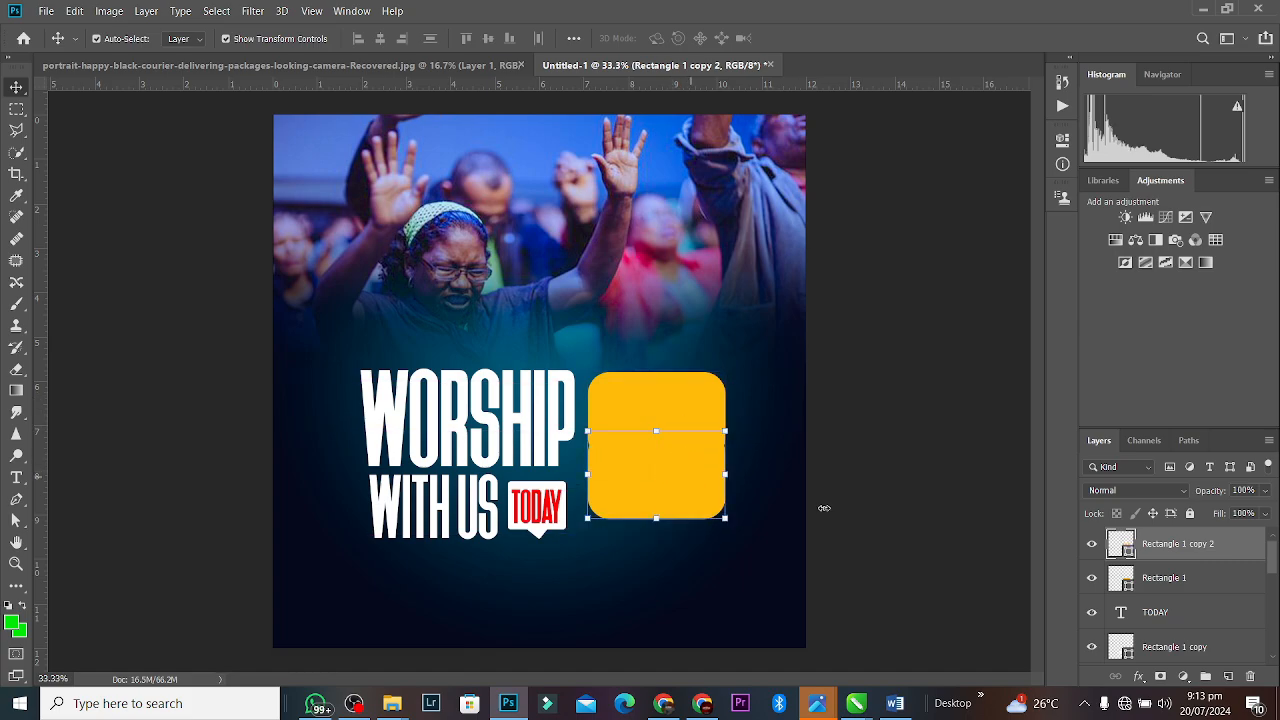
Recolor the lower duplicate rectangle dark brown (#422a01).
double_click(1115, 545)
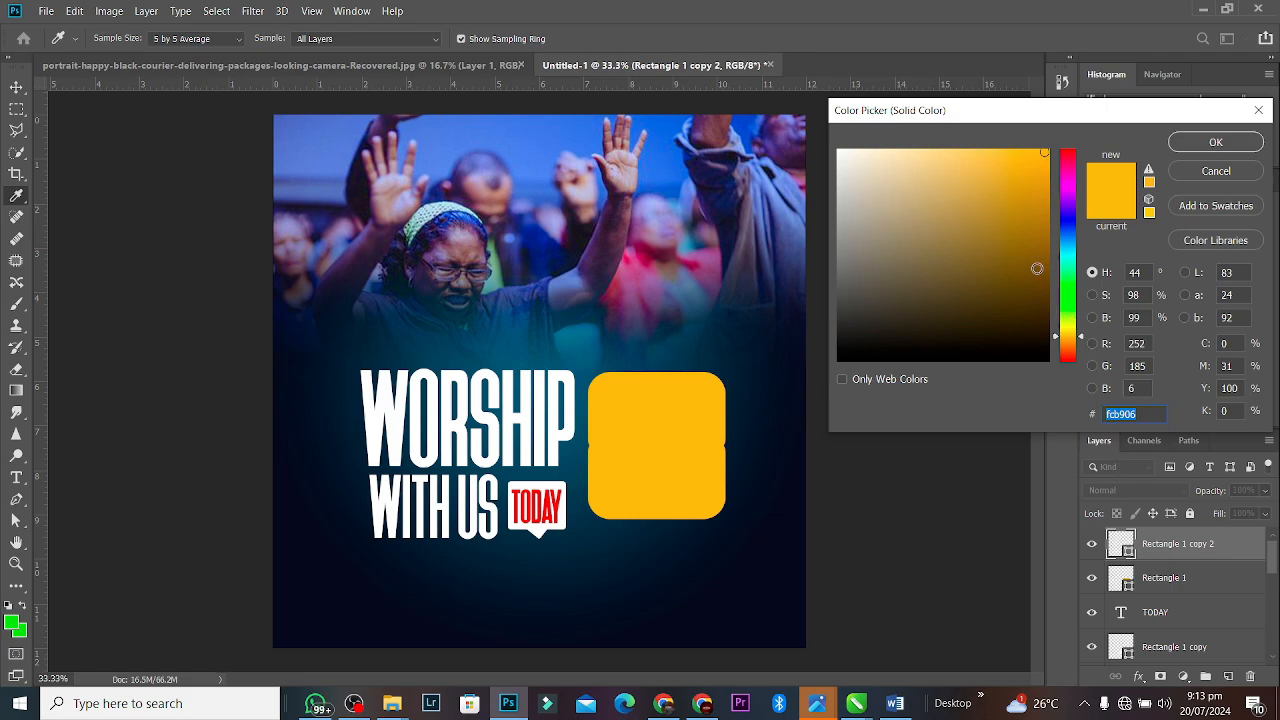
left_click(1045, 306)
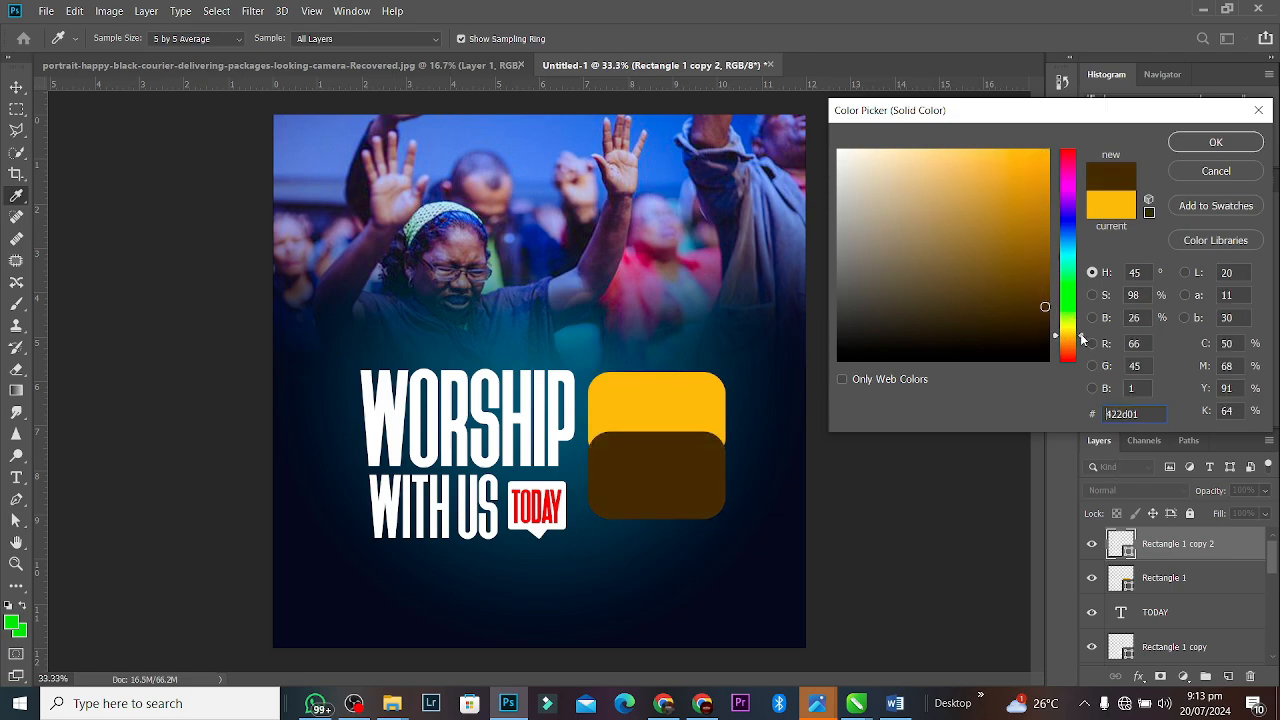
left_click_drag(1080, 338, 1081, 343)
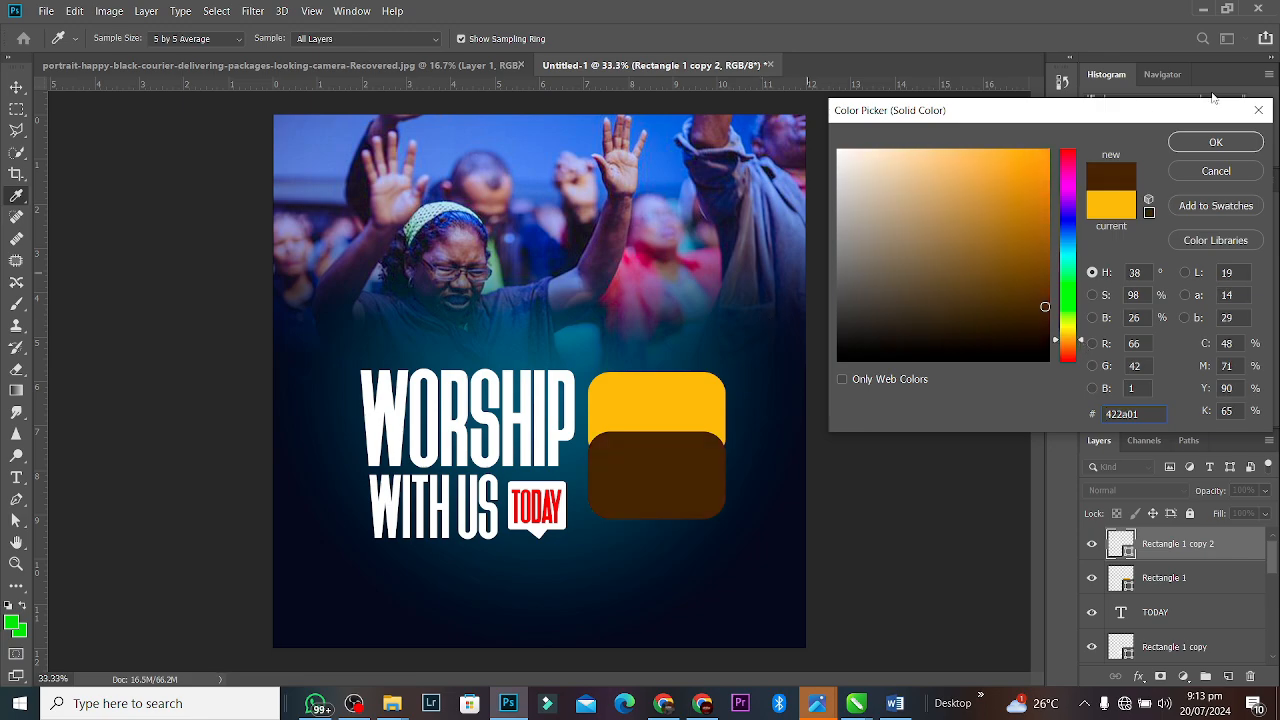
left_click(1215, 143)
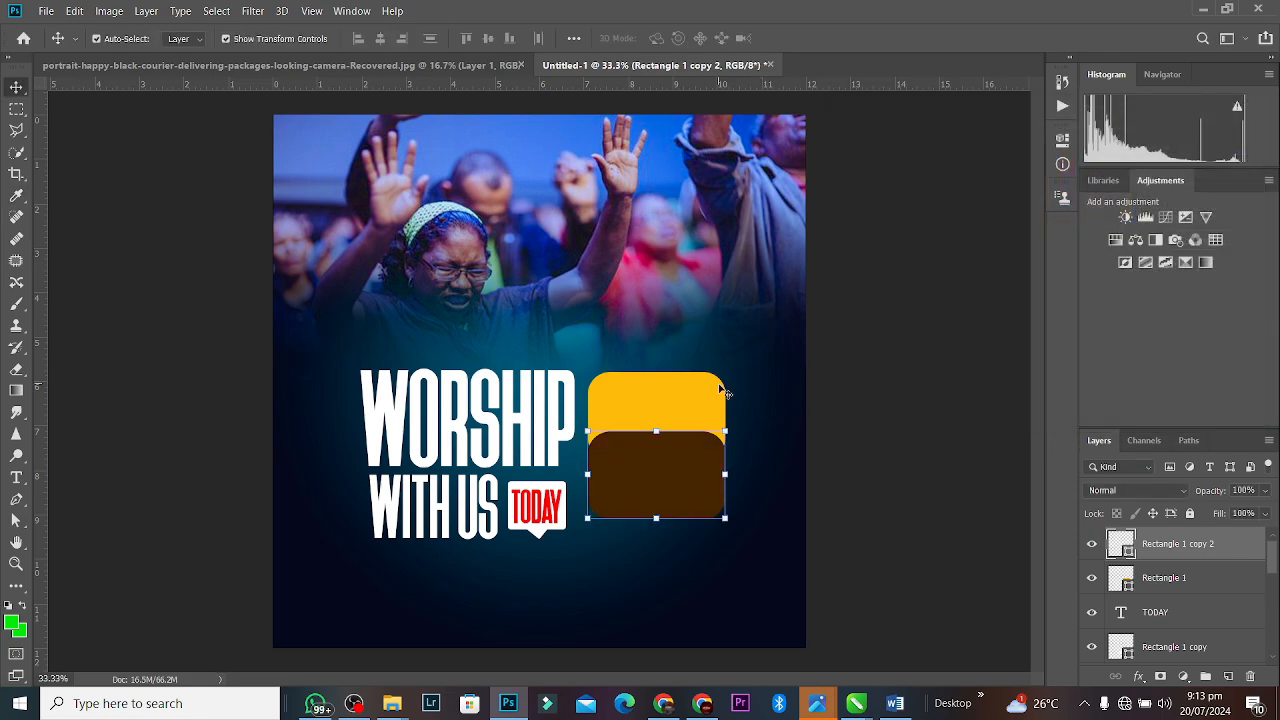
Send the brown rectangle behind the yellow one and move both shapes slightly away from the WORSHIP title.
key("ctrl+bracketleft")
left_click(868, 360)
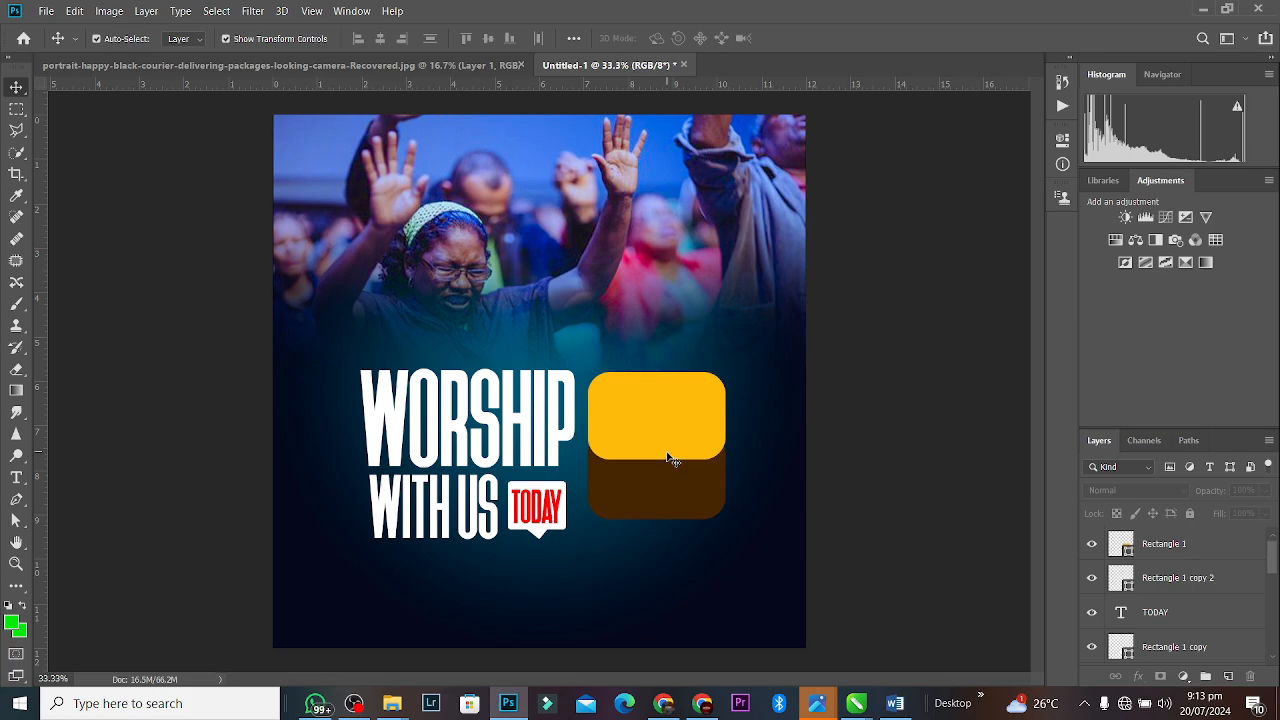
left_click(660, 437)
left_click(655, 499, "shift")
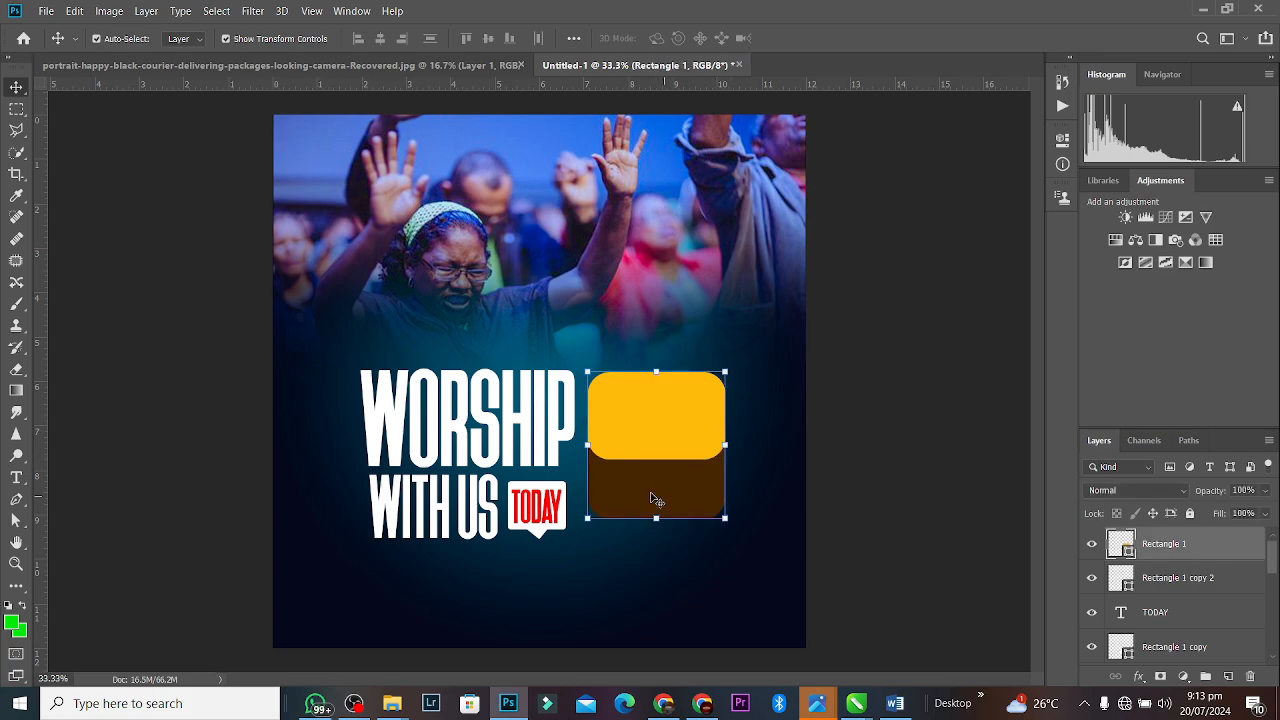
left_click_drag(655, 499, 660, 491)
Recolor the lower brown rectangle light cream (about #f3e3c7).
left_click(712, 492)
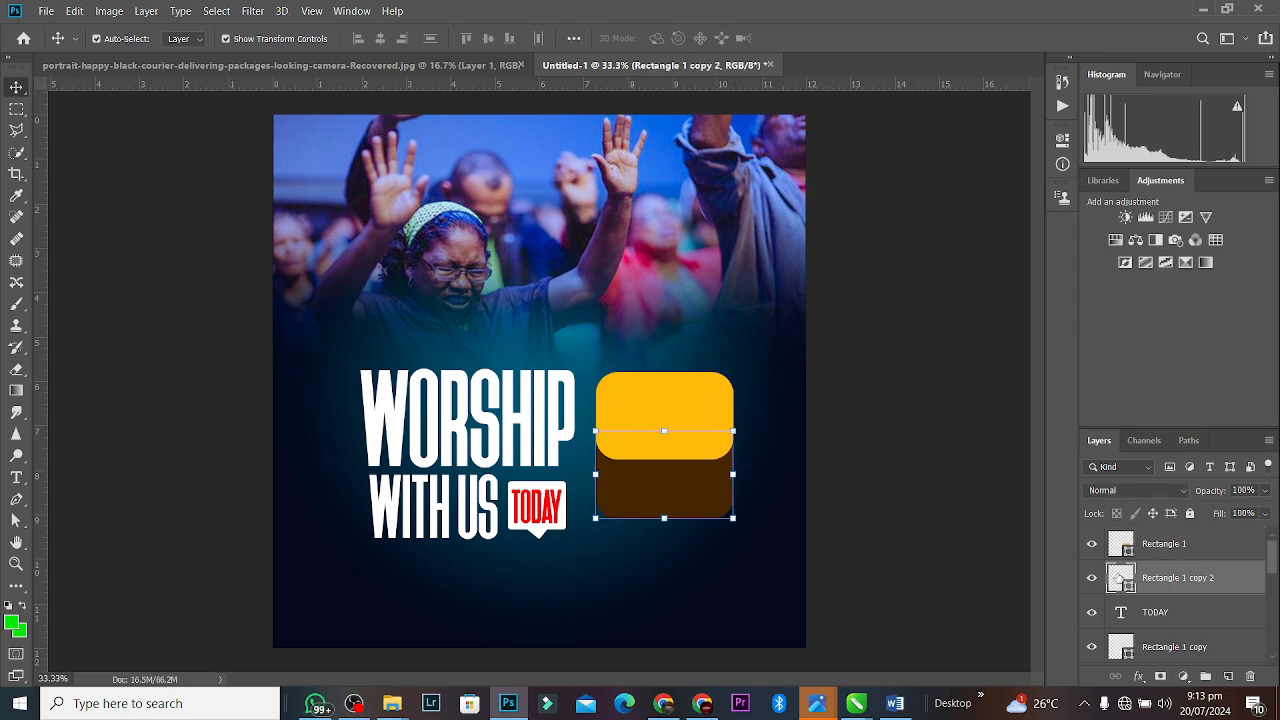
double_click(1120, 578)
left_click(836, 148)
left_click_drag(836, 148, 876, 159)
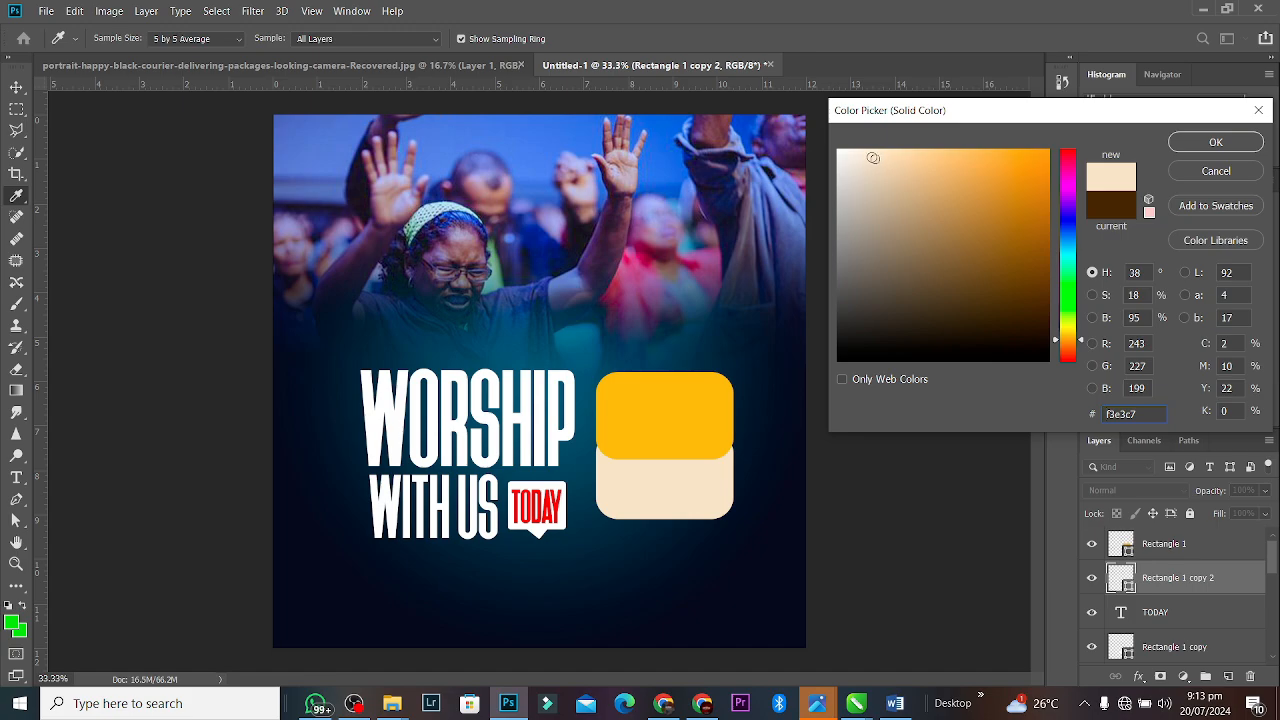
left_click(1216, 142)
key("v")
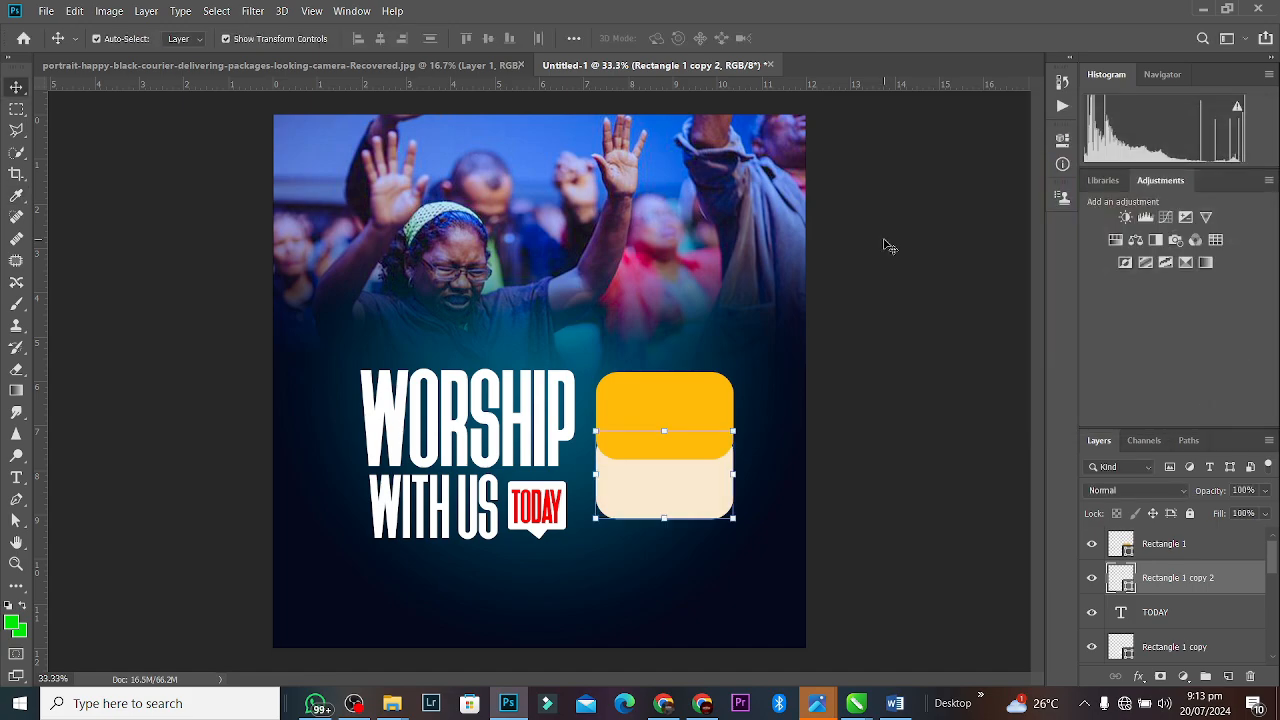
left_click(815, 375)
Add a two-line text reading 8:AM PROMPT in white (#ffffff) at 12 pt below the info box.
left_click(624, 422)
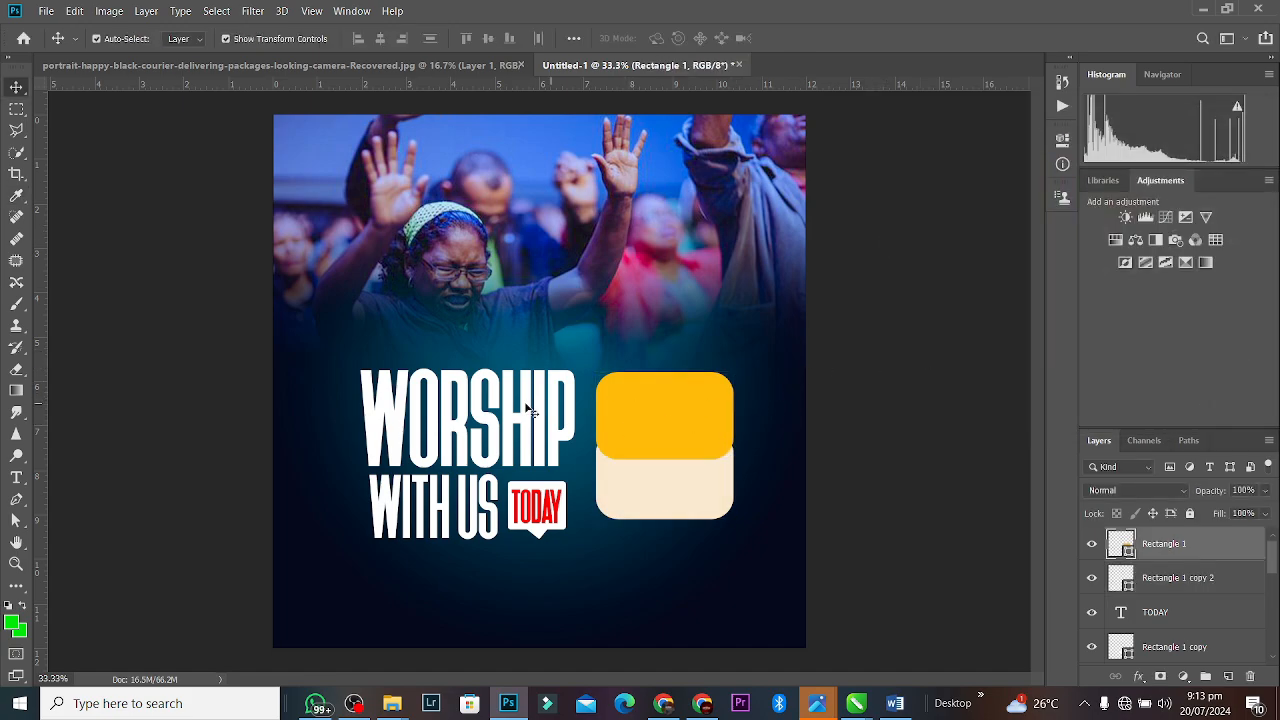
left_click(307, 397)
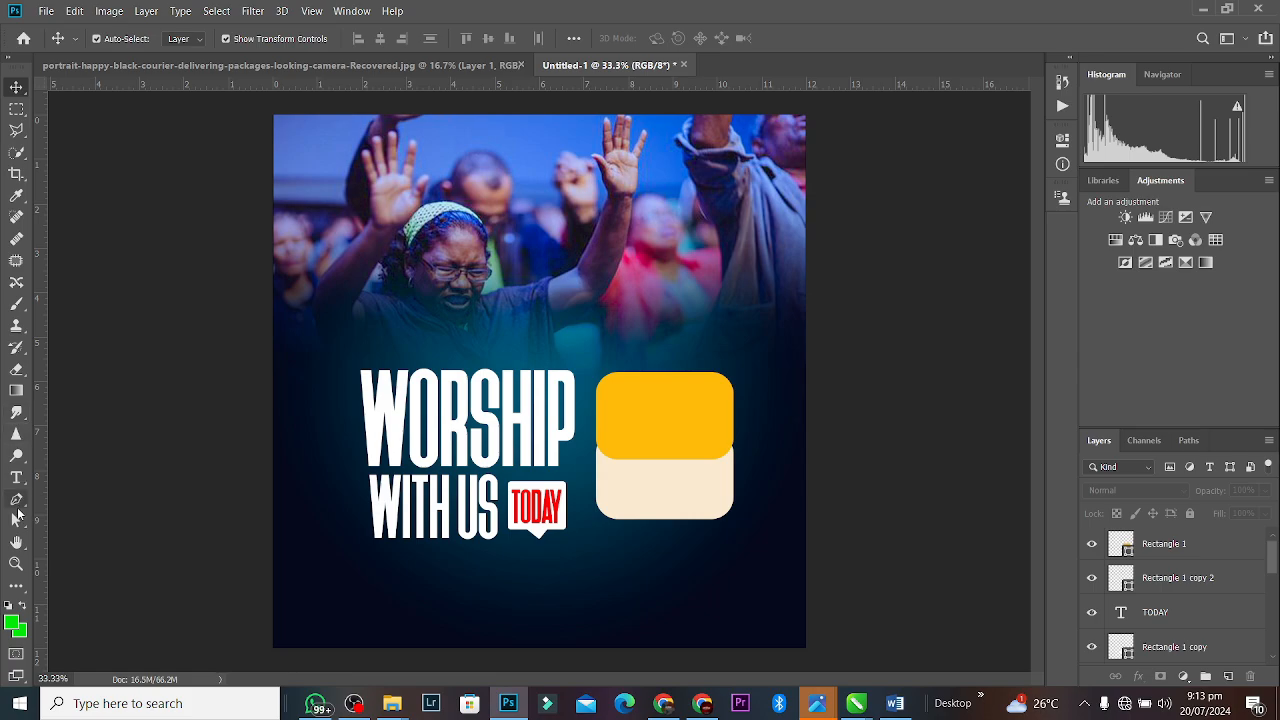
left_click(16, 479)
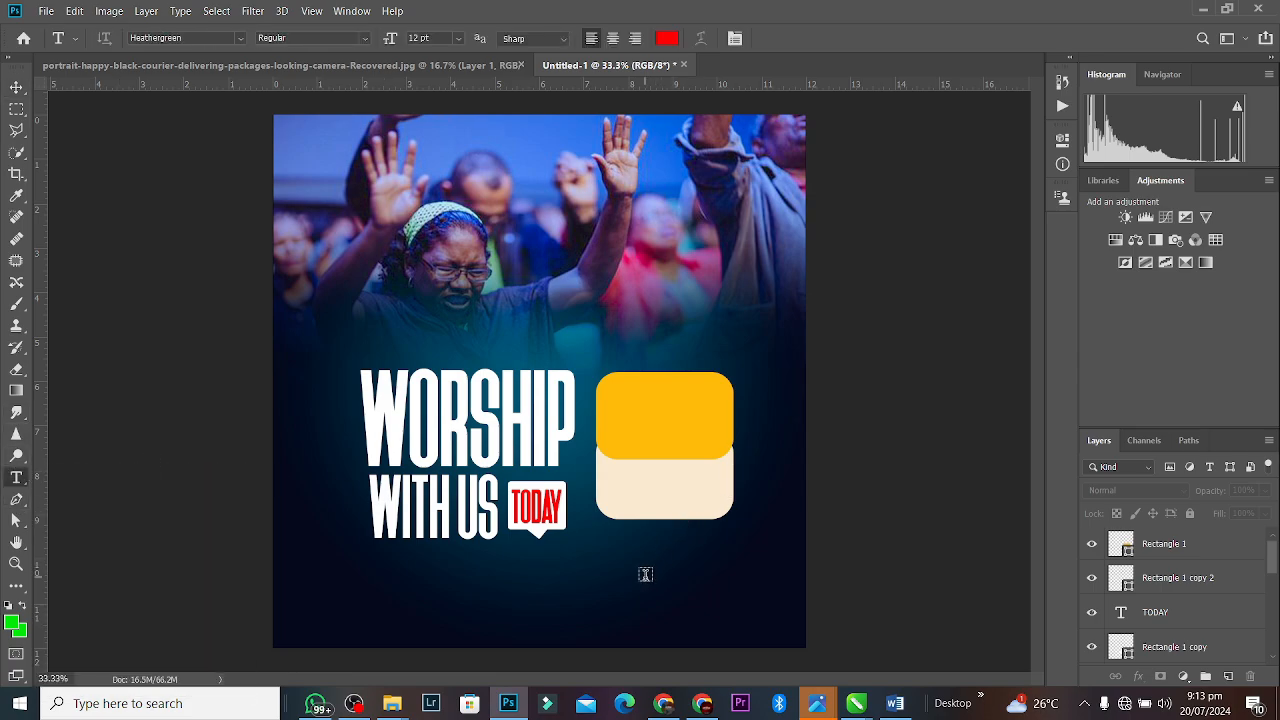
left_click(585, 594)
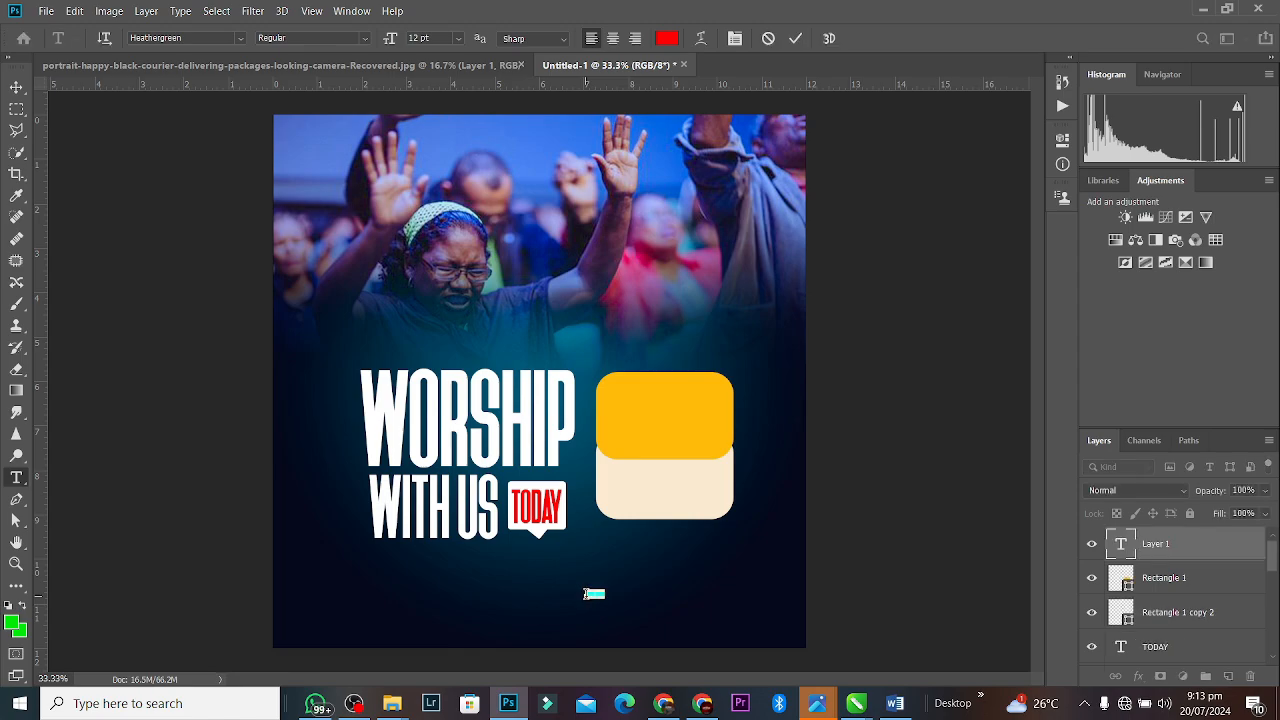
key("BackSpace")
key("ctrl+a")
left_click(665, 38)
type("ffffff")
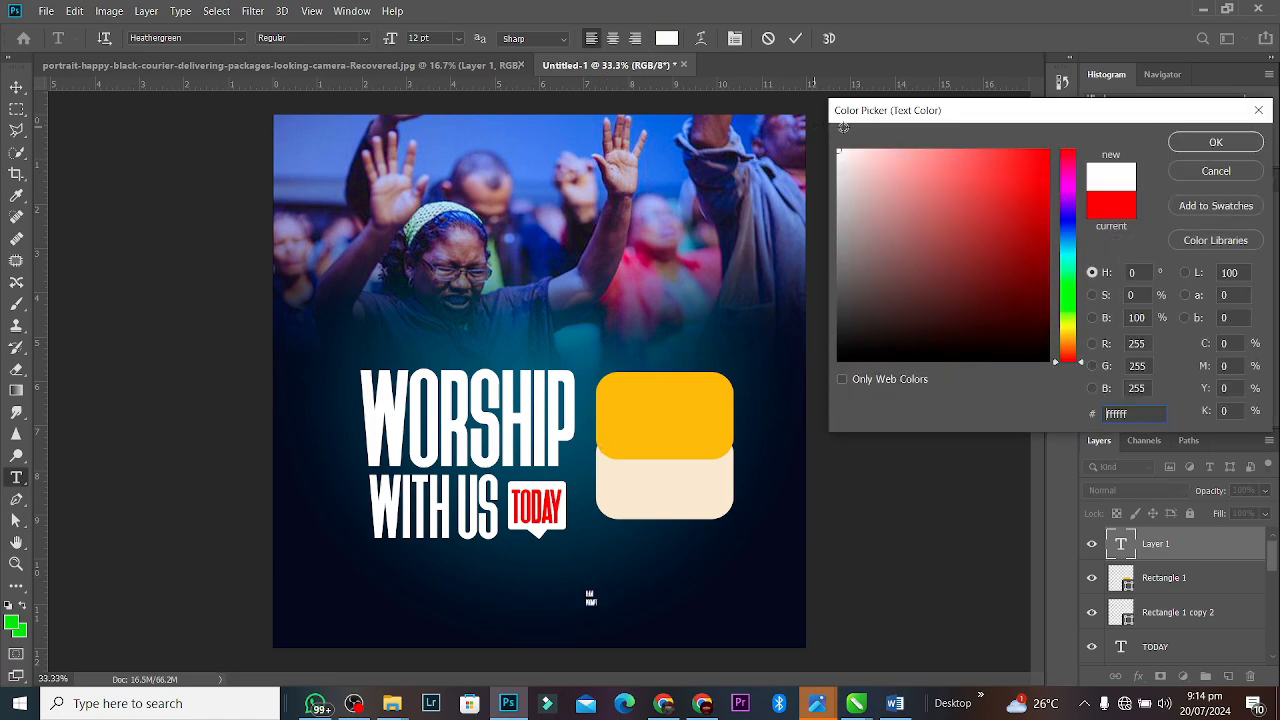
left_click(1251, 147)
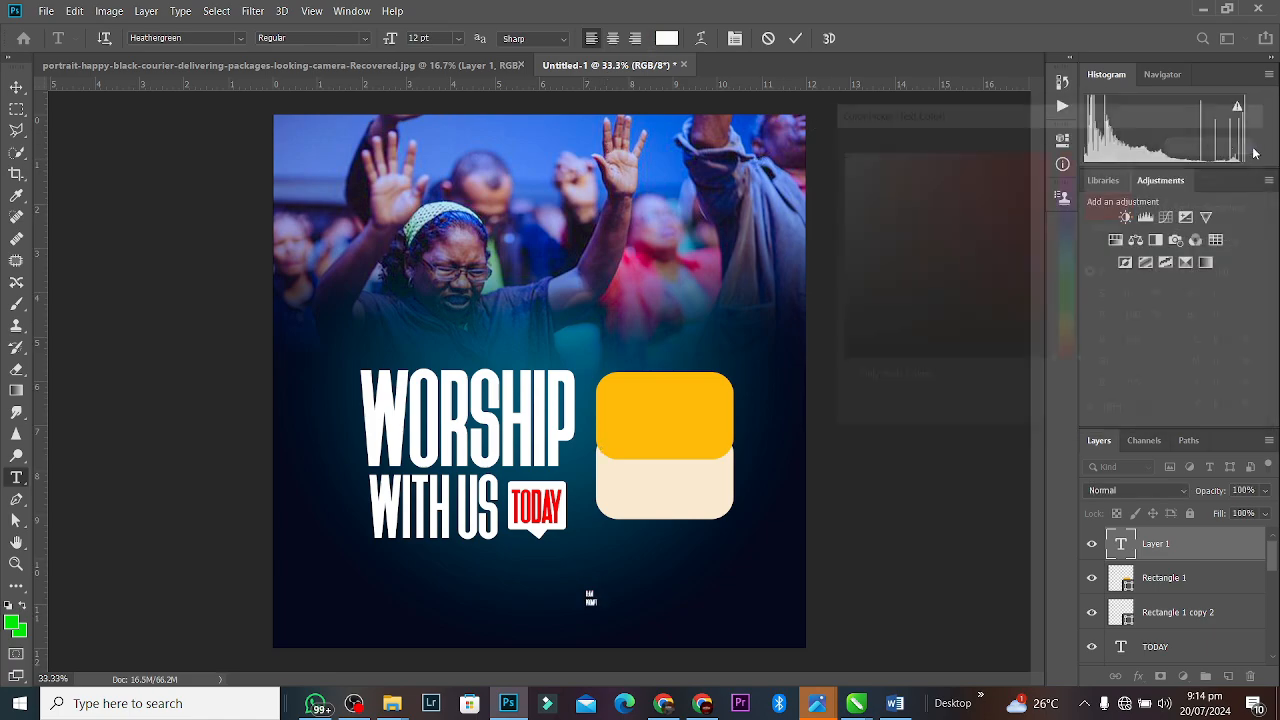
Enlarge the 8:AM PROMPT text to about 77 pt and place it over the yellow rectangle.
left_click(16, 88)
key("ctrl+t")
left_click_drag(599, 591, 695, 519)
left_click_drag(627, 591, 660, 445)
key("Return")
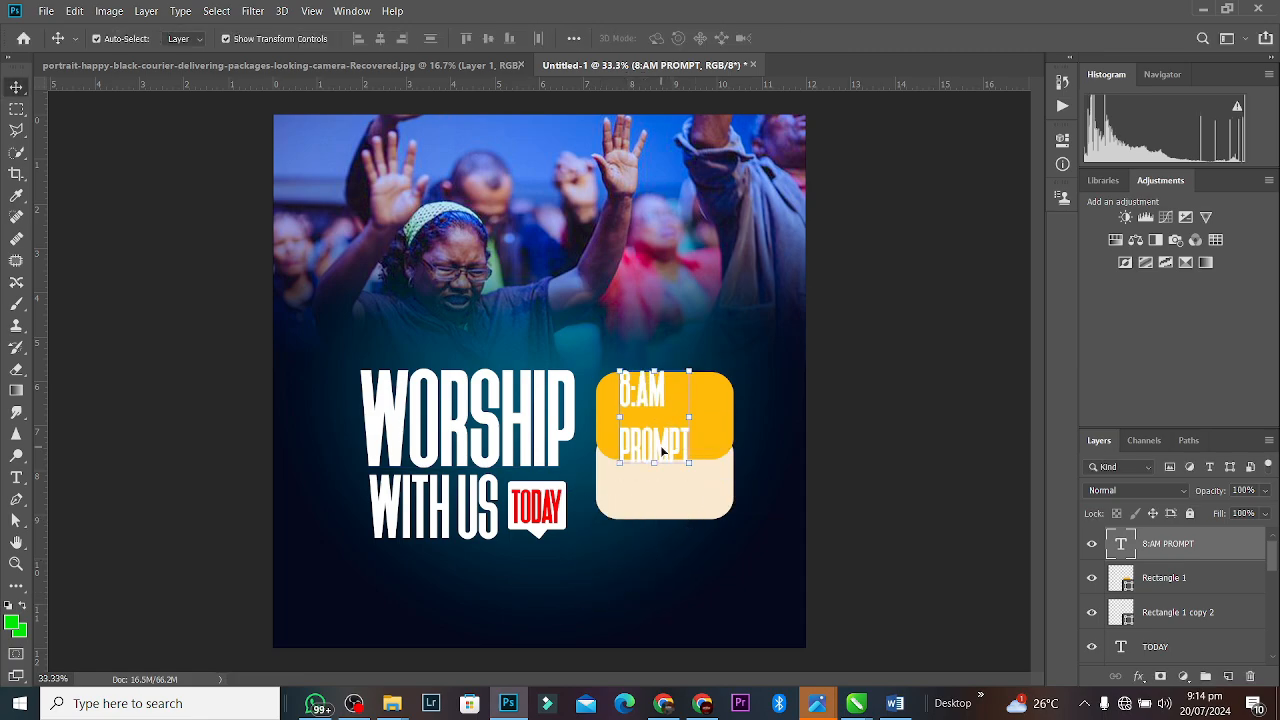
Recolor the whole 8:AM PROMPT text black (#000000).
key("t")
left_click(660, 445)
key("ctrl+a")
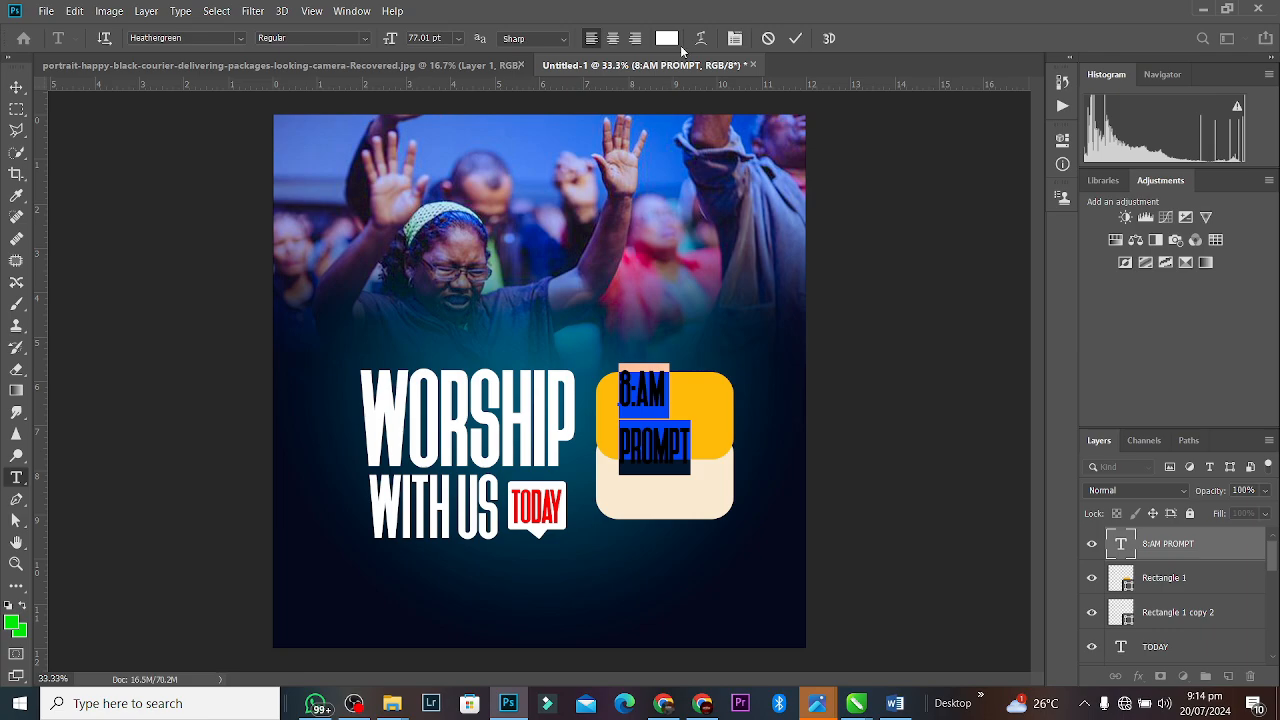
left_click(667, 38)
left_click(784, 460)
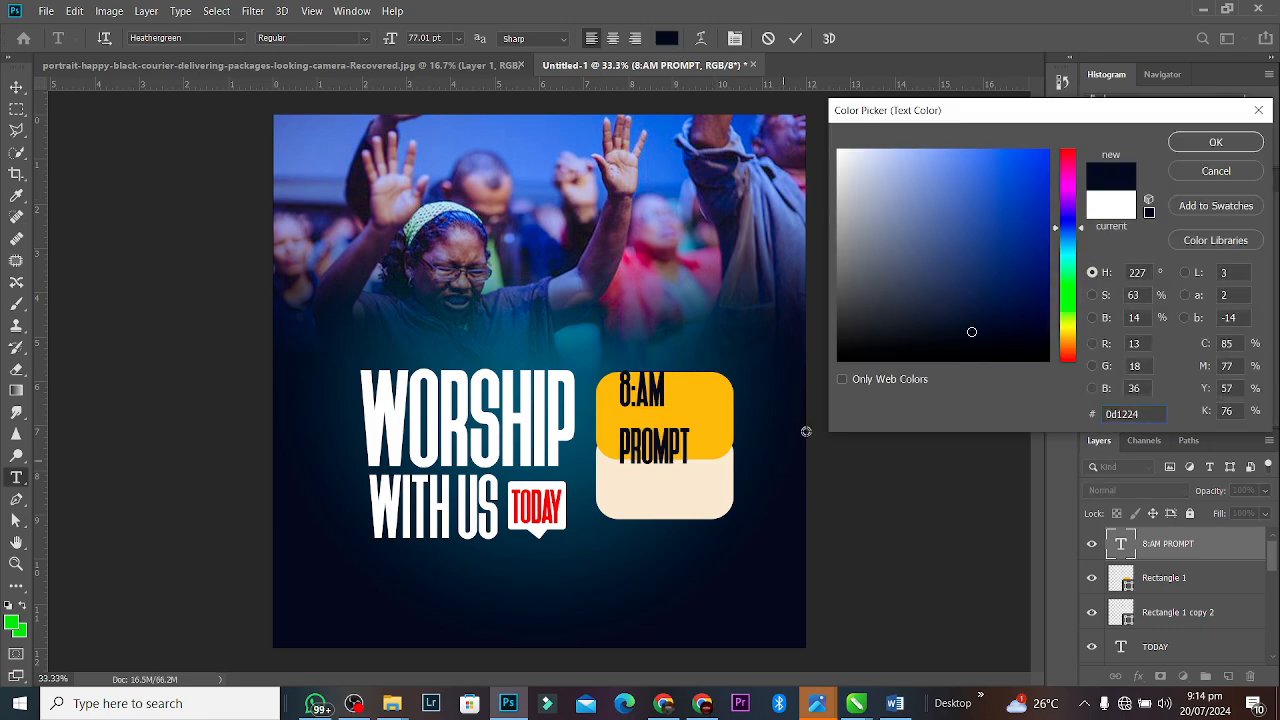
left_click(1038, 365)
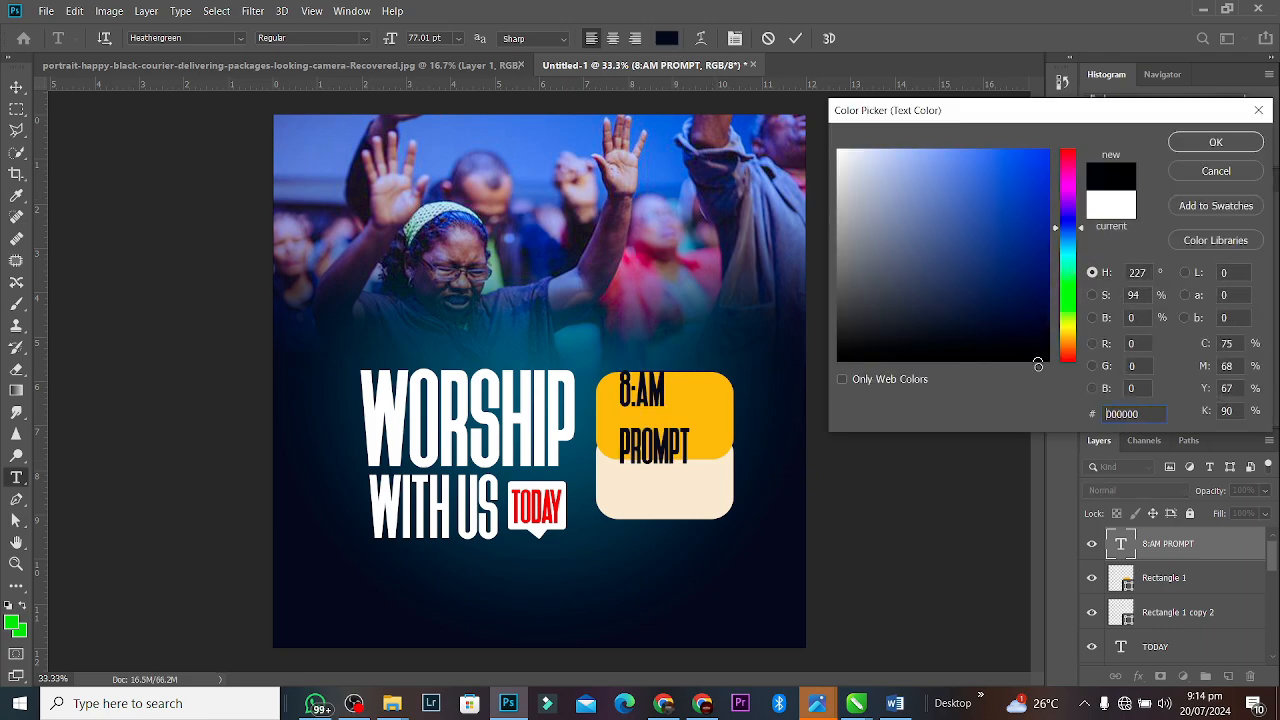
left_click(1215, 142)
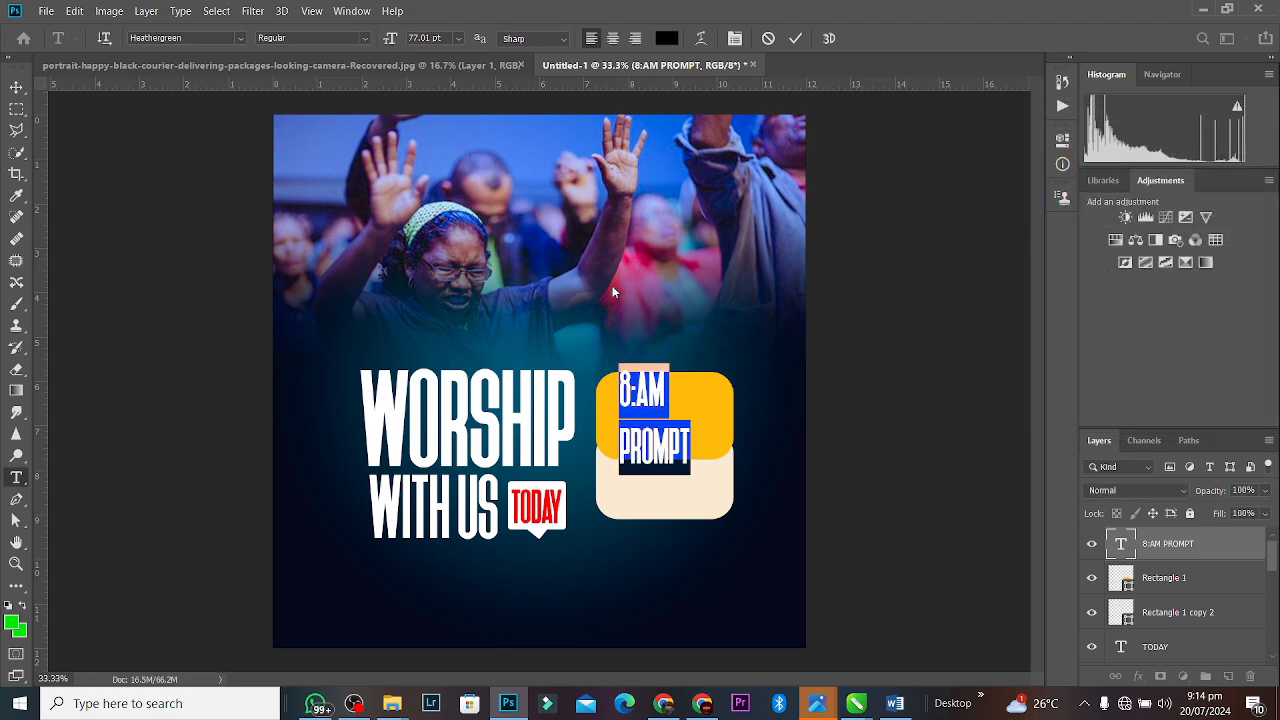
Change the font of the 8:AM PROMPT text to Montserrat ExtraBold.
left_click(241, 38)
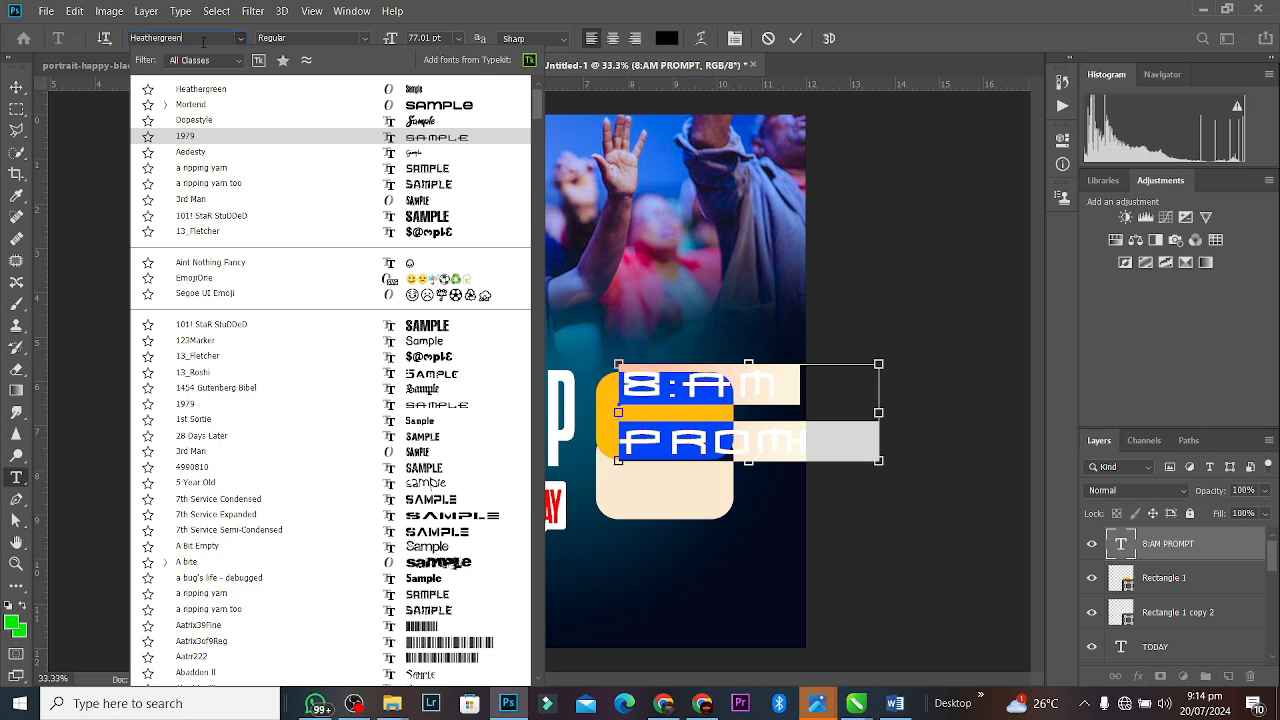
type("m")
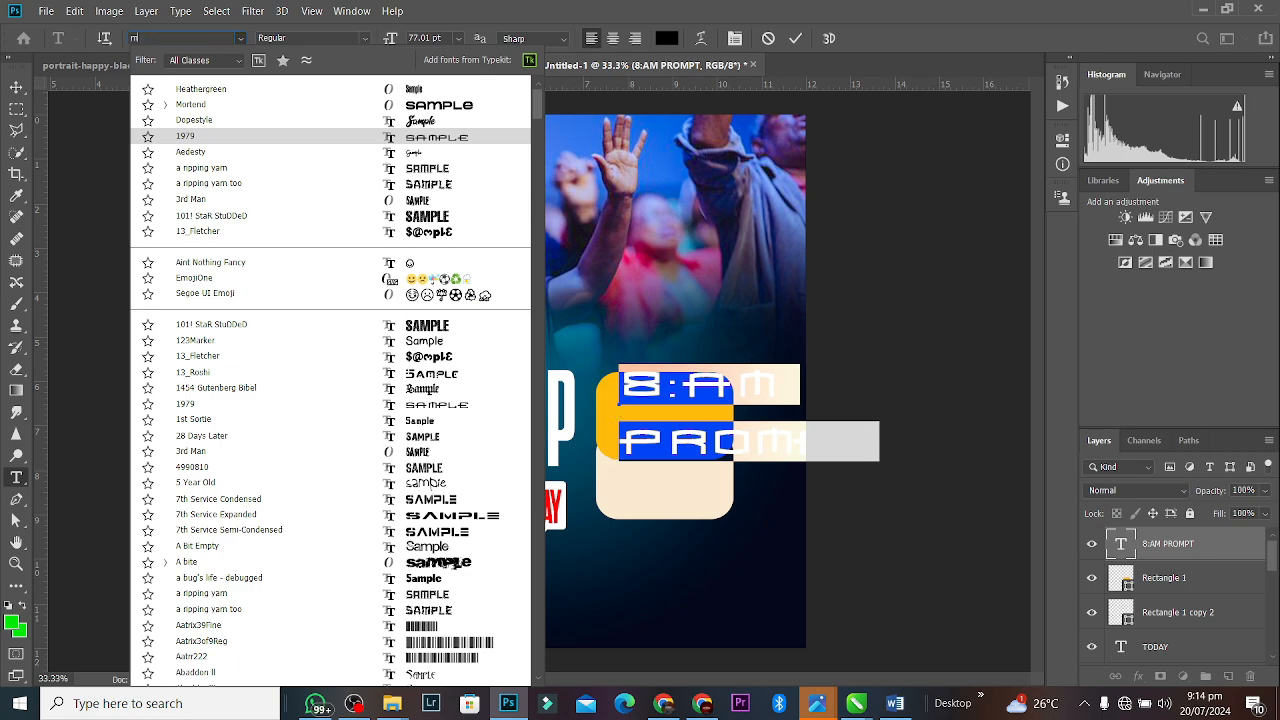
type("ON")
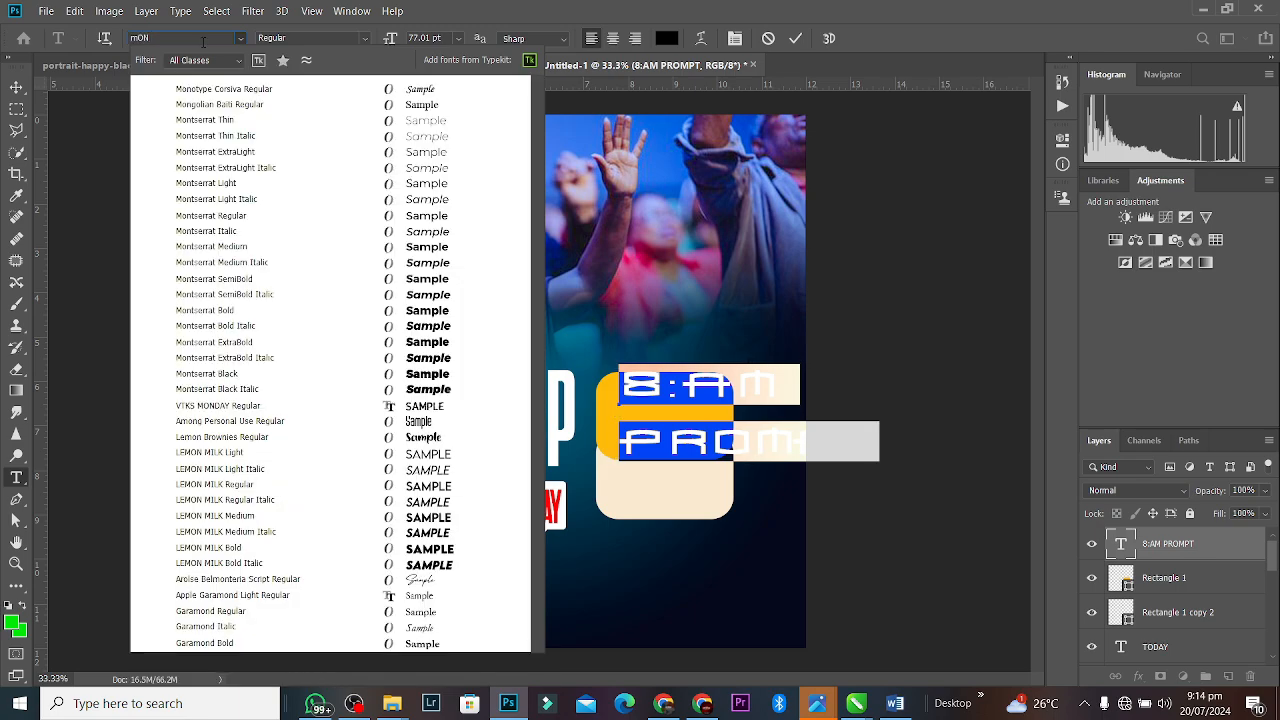
left_click(429, 343)
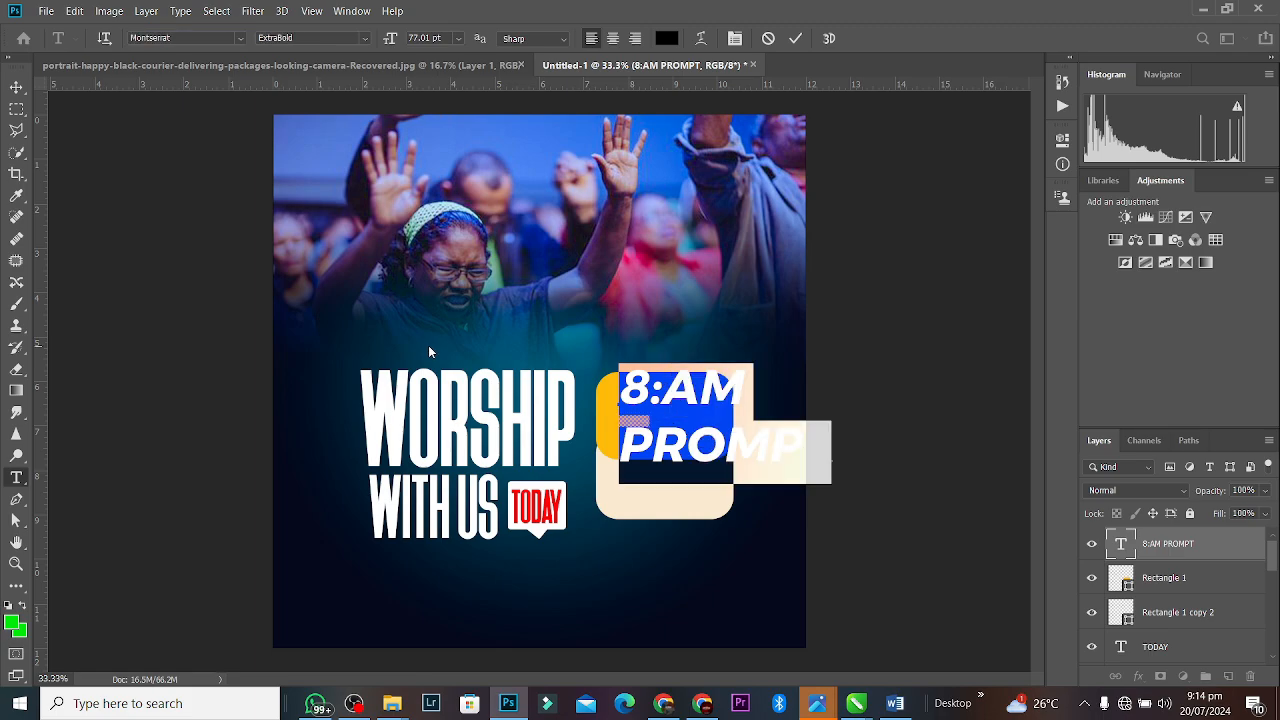
Tighten the leading between the 8:AM and PROMPT lines to 58.73 pt.
left_click(1063, 139)
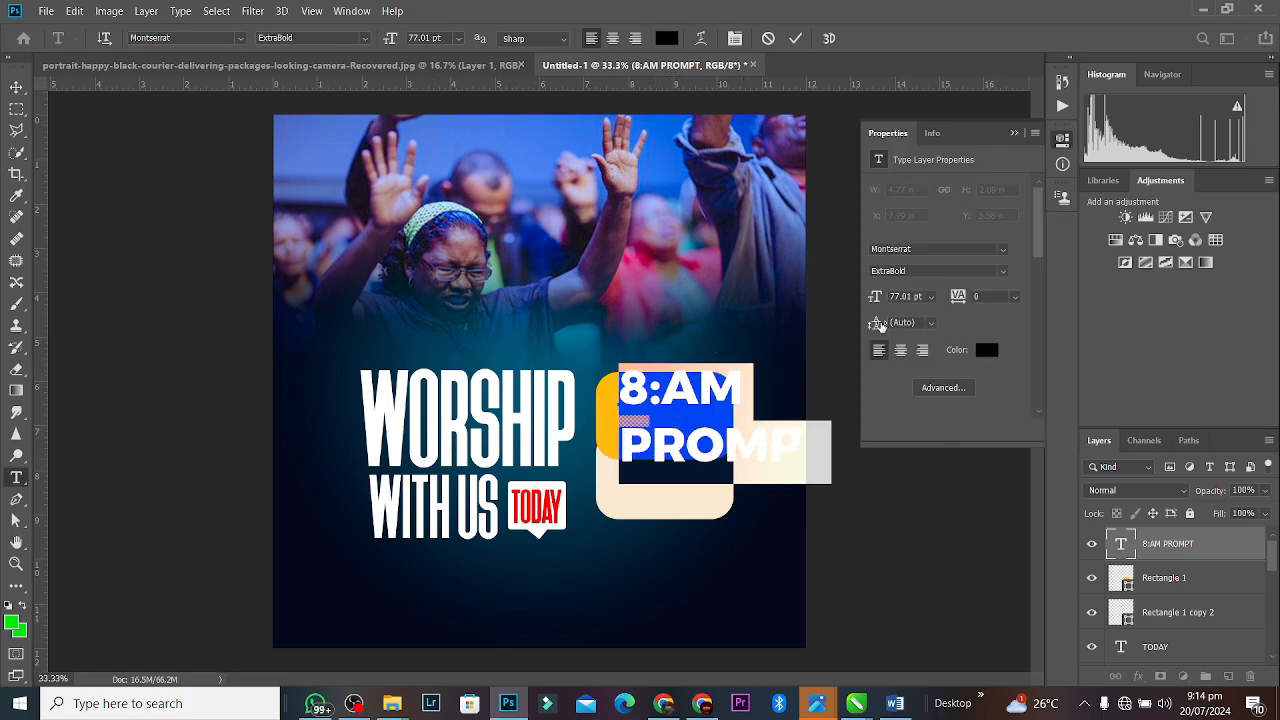
left_click_drag(876, 323, 849, 331)
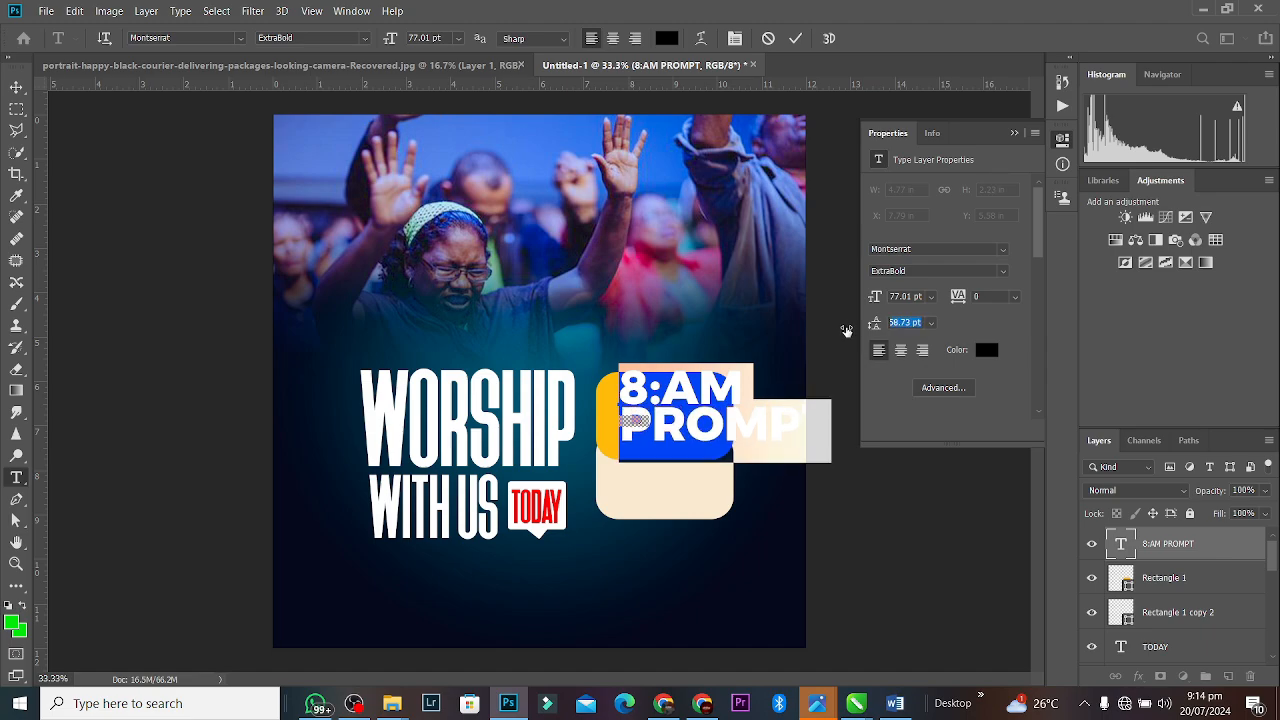
left_click(795, 38)
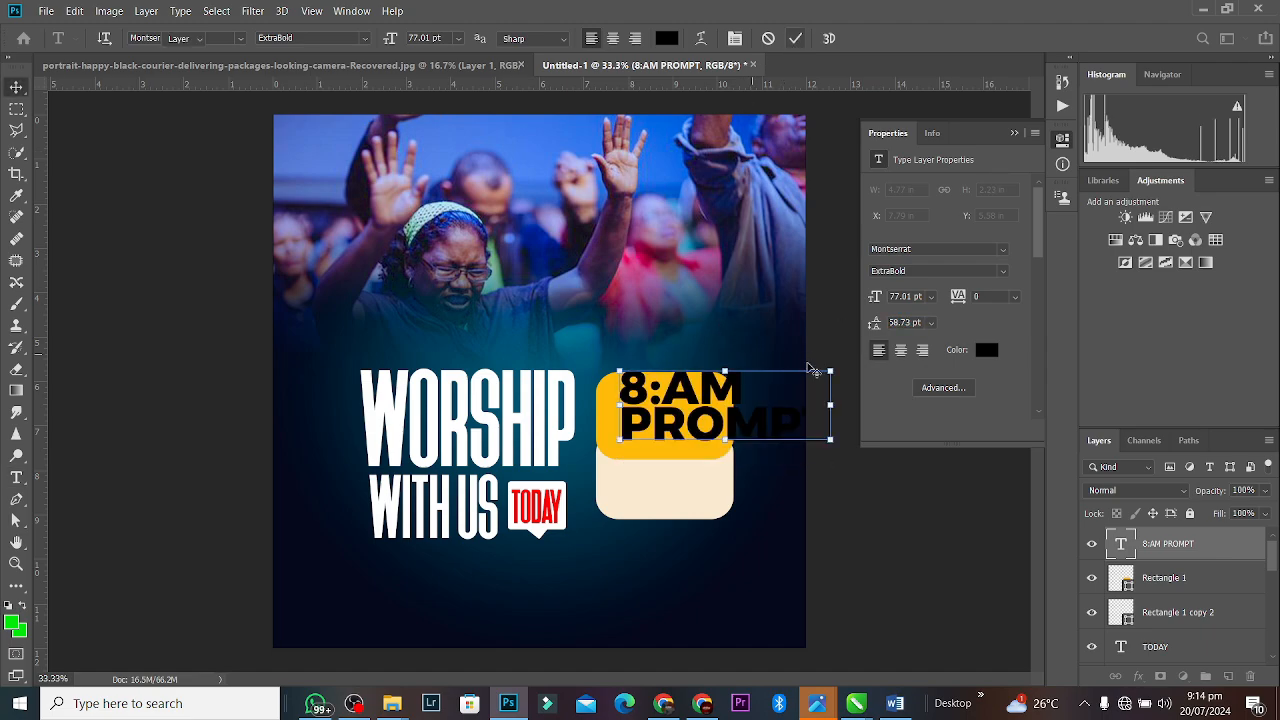
Scale the 8:AM PROMPT text down to about 75.6% and align its start inside the yellow rectangle.
key("ctrl+t")
left_click_drag(815, 368, 765, 372)
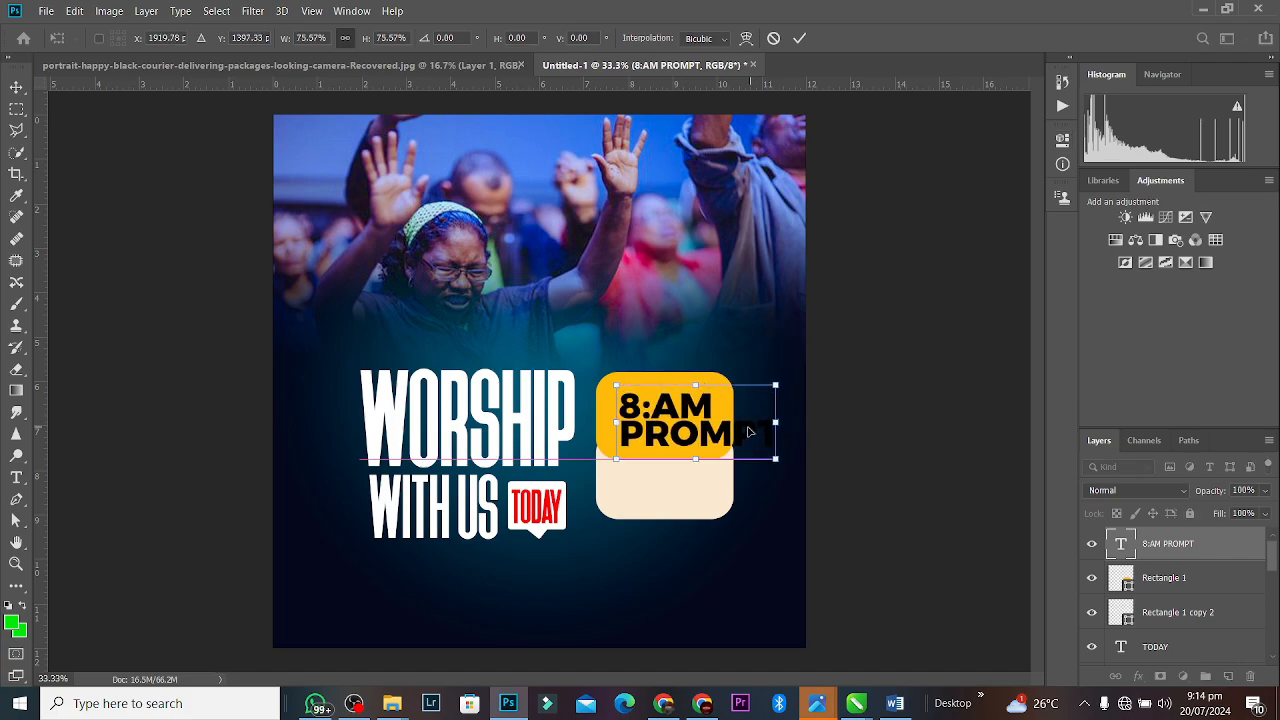
left_click_drag(753, 432, 746, 432)
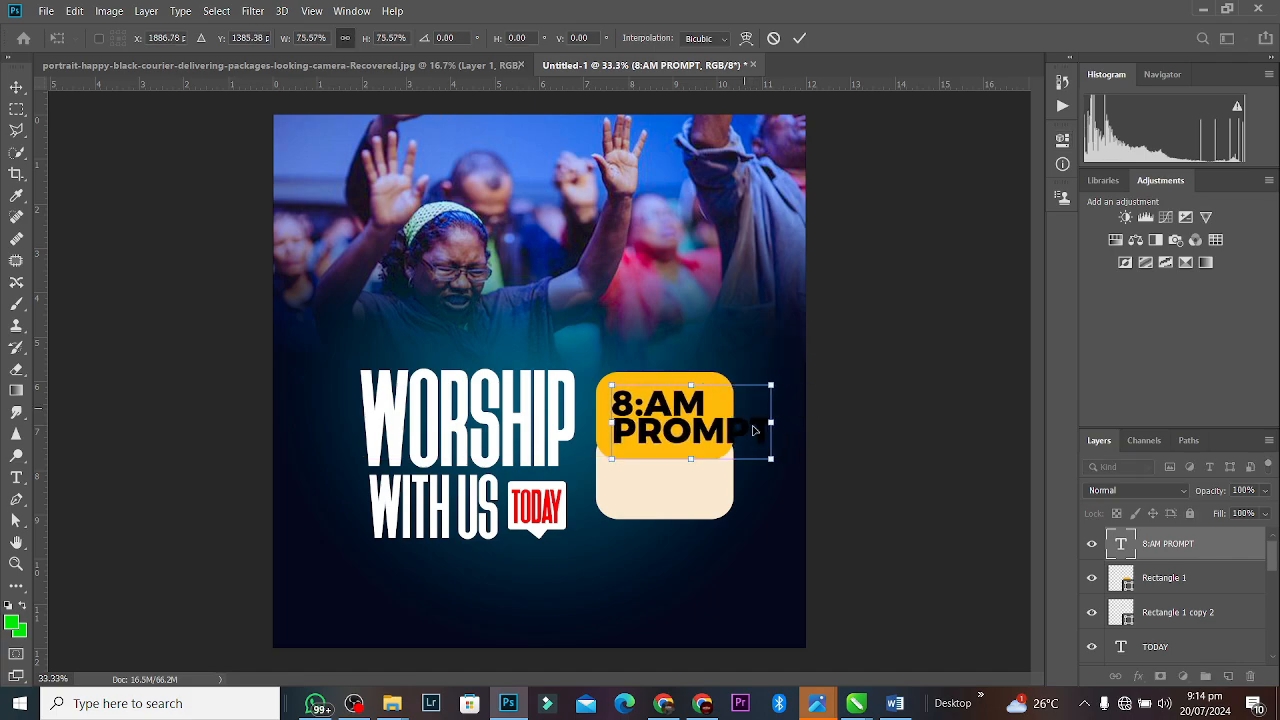
key("Return")
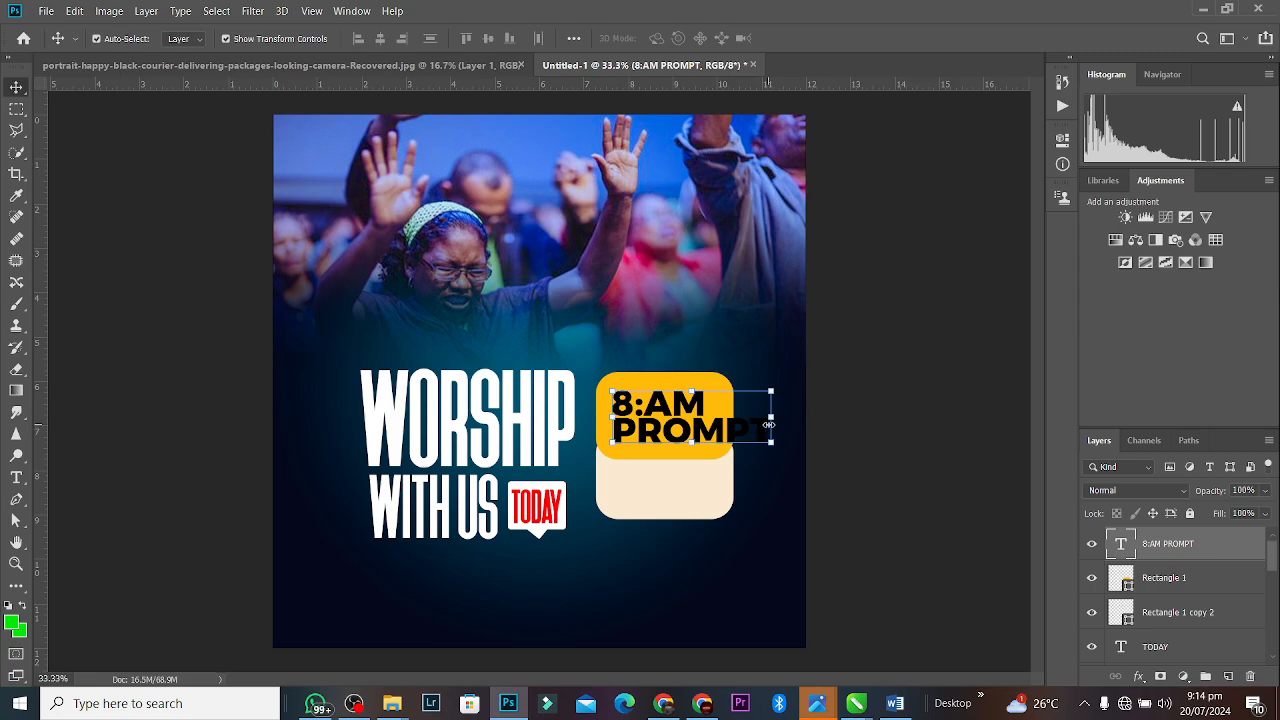
key("ctrl+t")
key("Return")
Set the font size of only the word PROMPT to 30 pt.
double_click(754, 429)
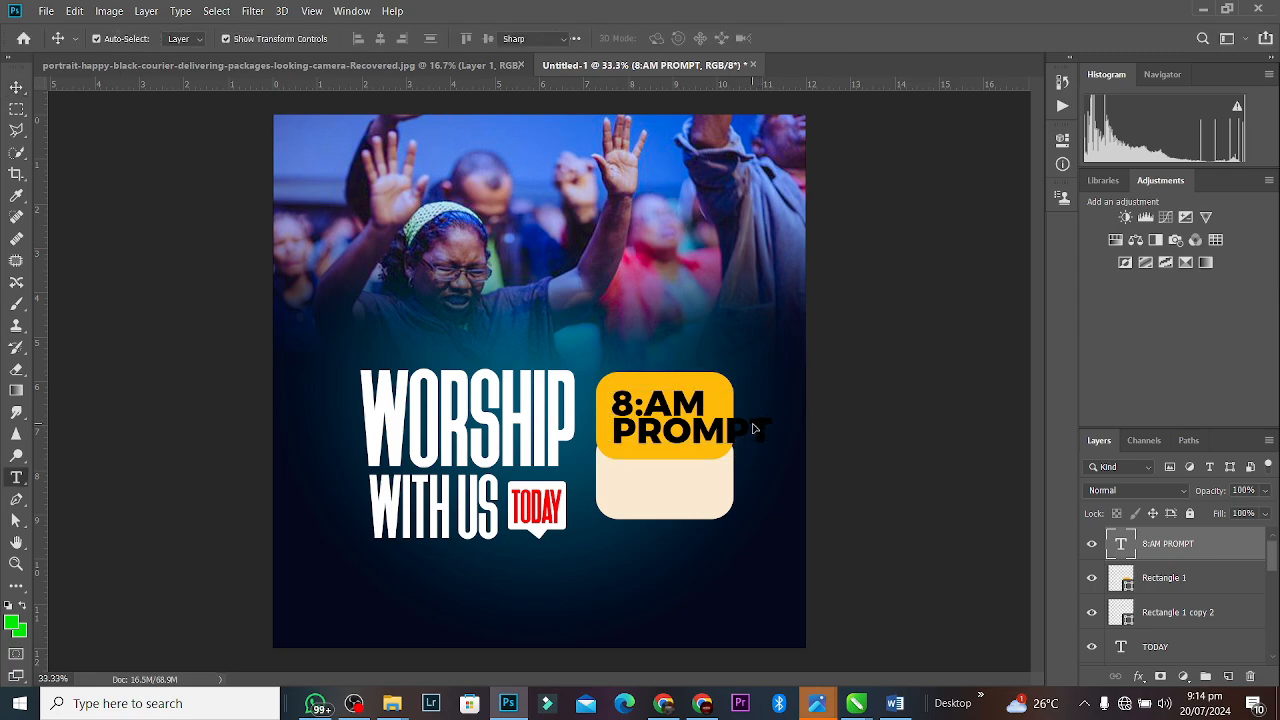
double_click(756, 427)
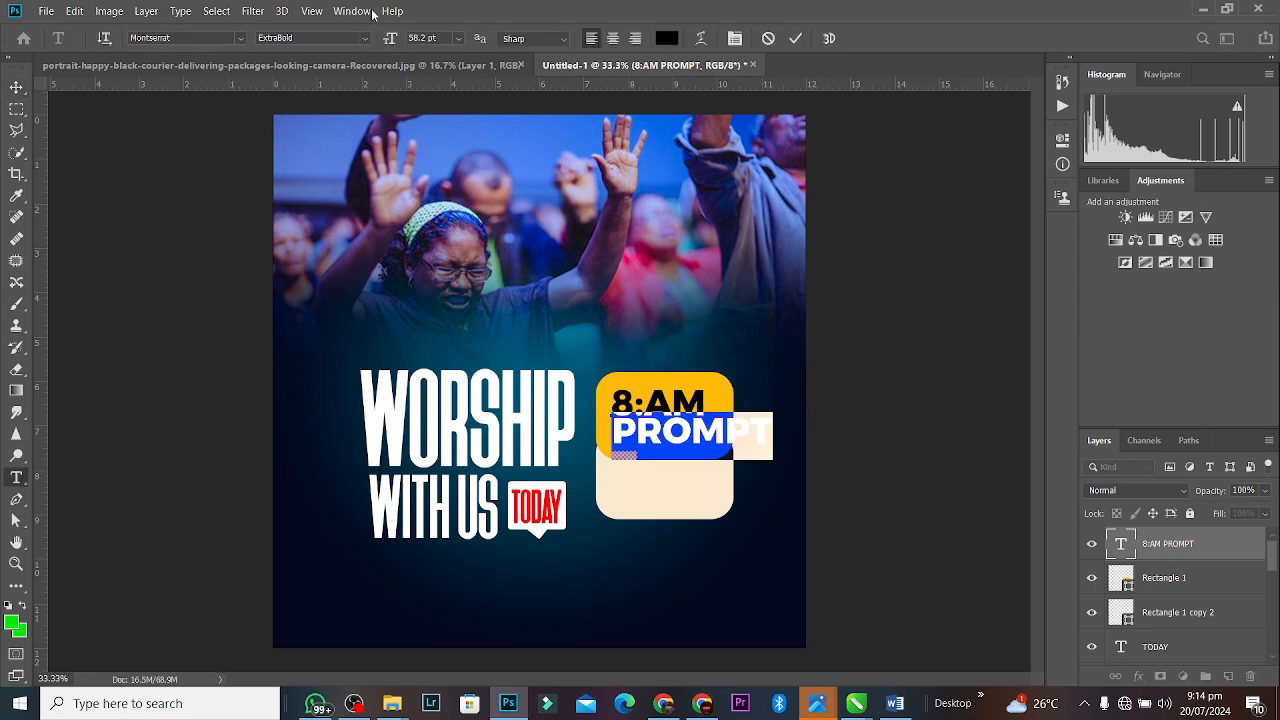
left_click(459, 39)
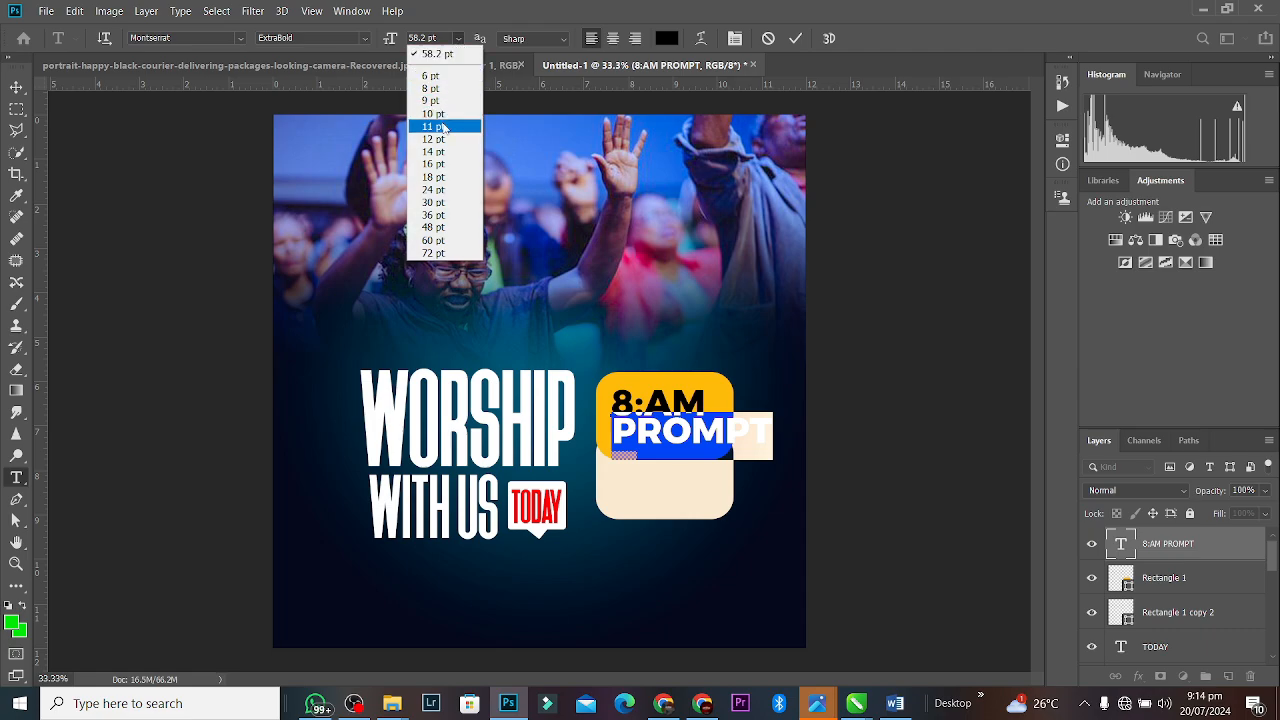
left_click(442, 140)
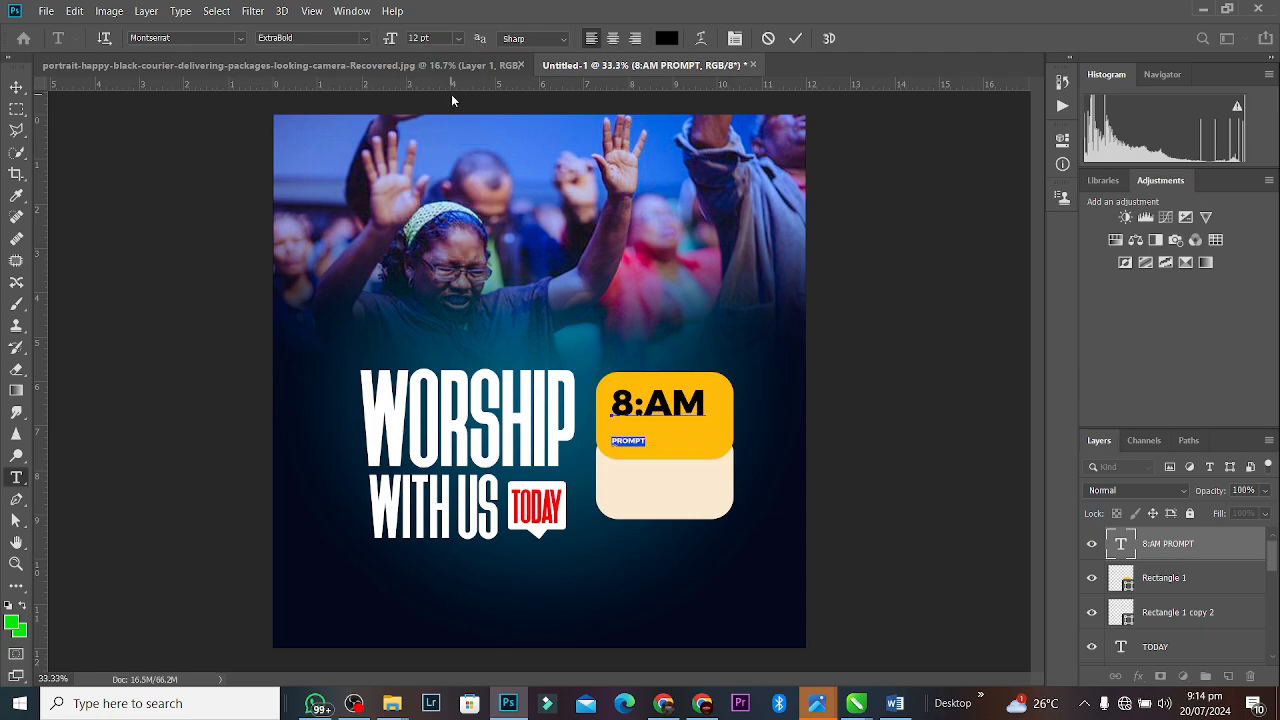
left_click(459, 39)
left_click(448, 167)
left_click(459, 39)
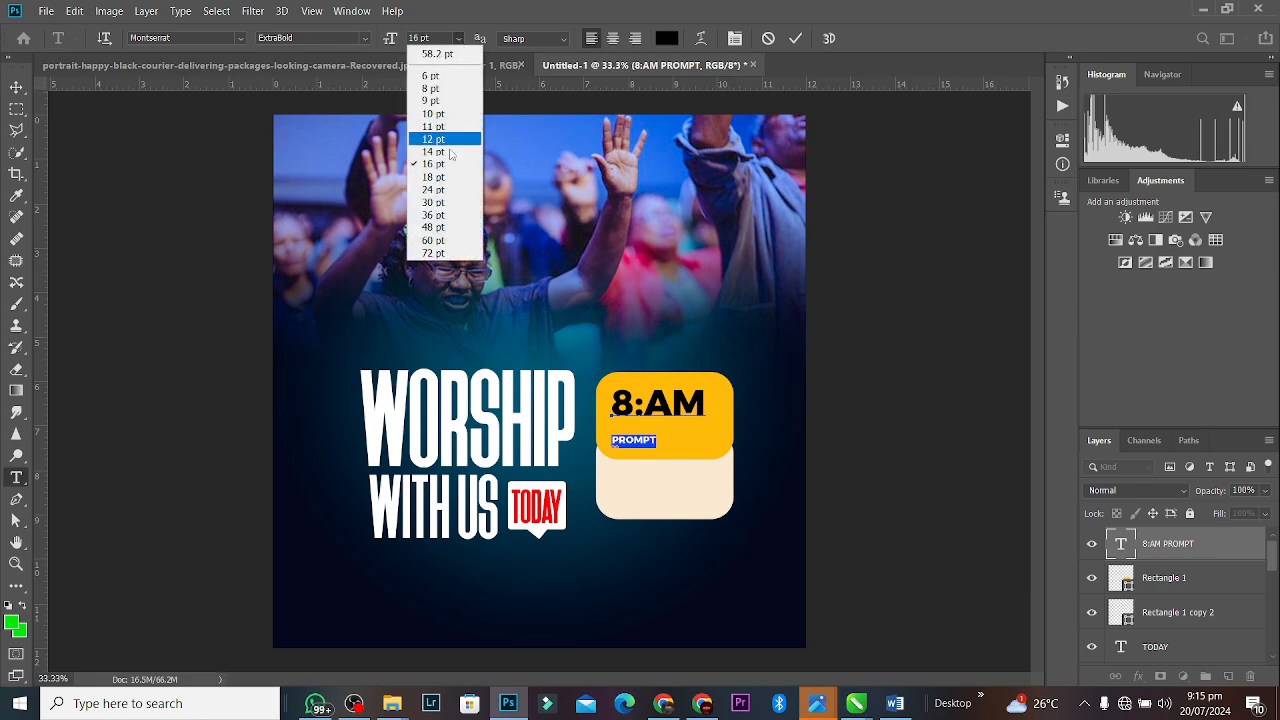
left_click(447, 189)
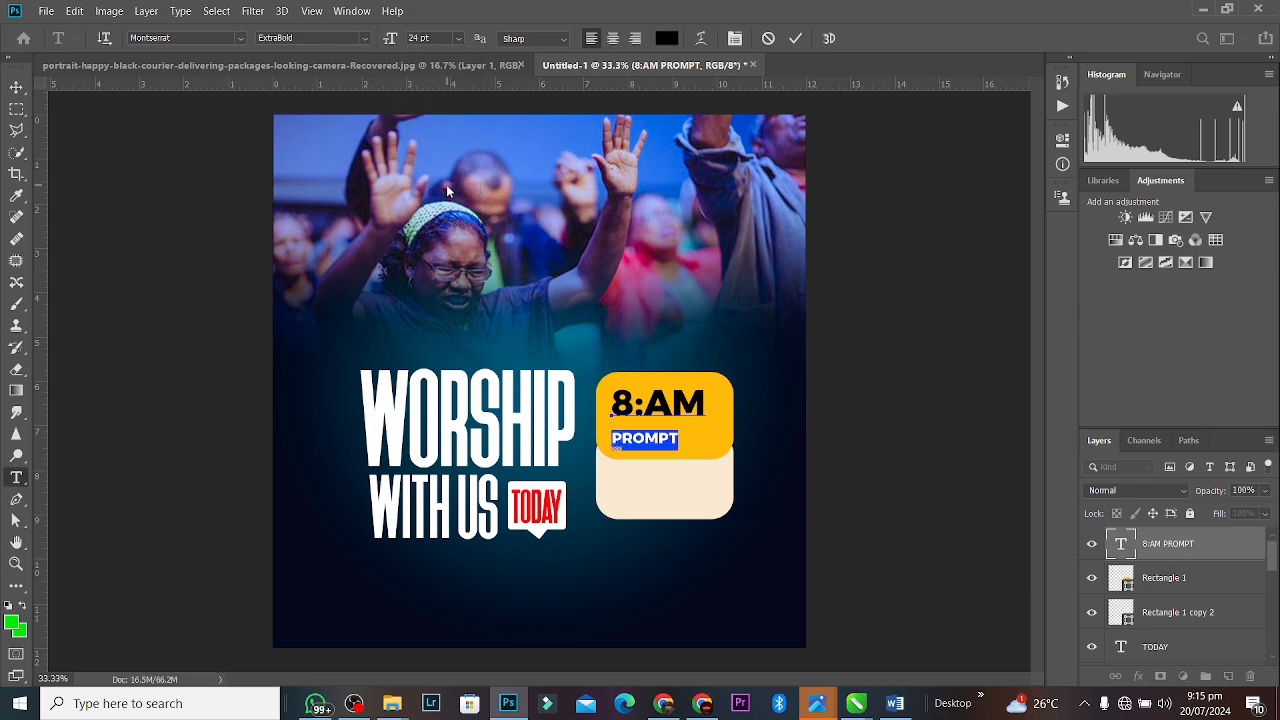
left_click(459, 39)
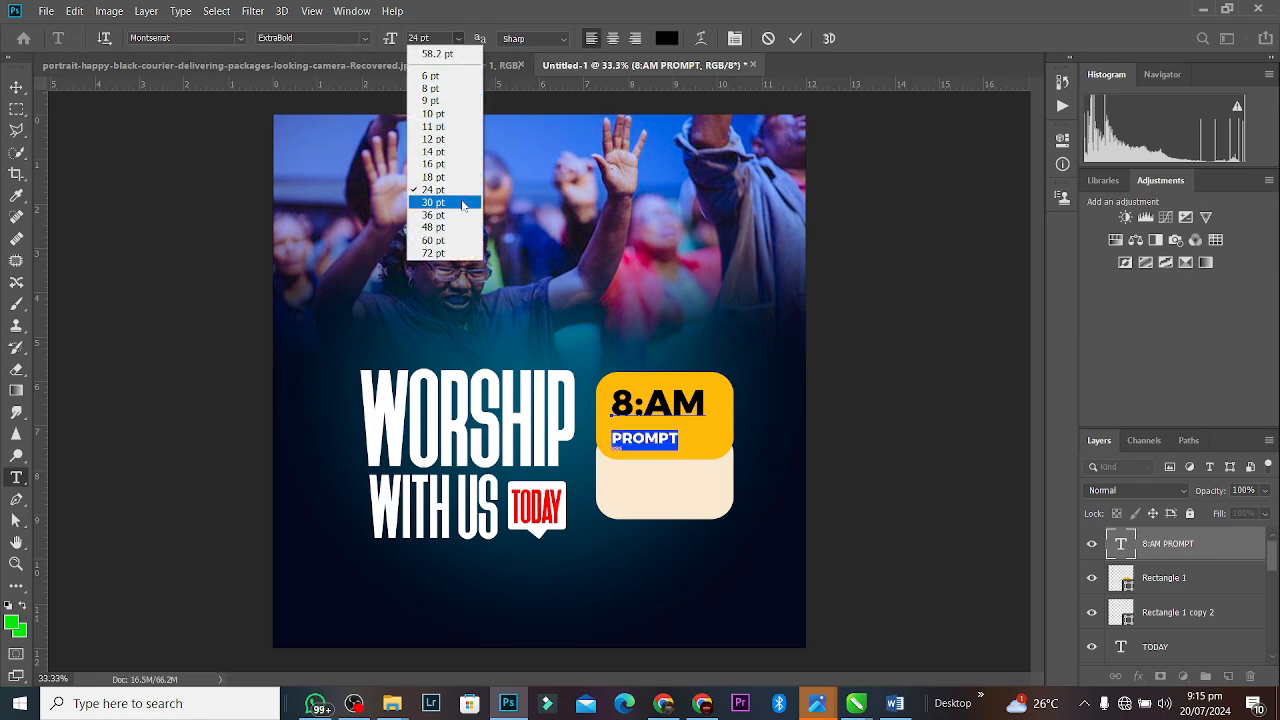
left_click(463, 204)
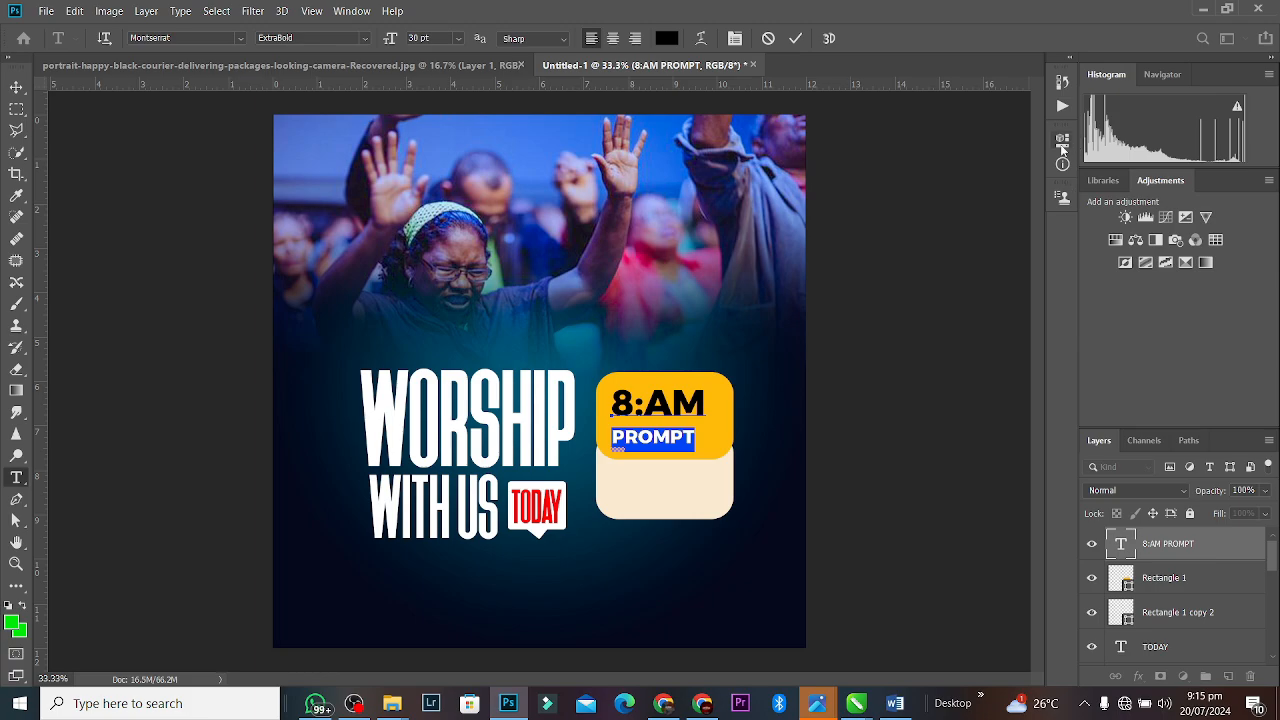
Reduce the leading of the PROMPT line to 27.38 pt so it sits right under 8:AM.
left_click(1062, 139)
left_click(905, 323)
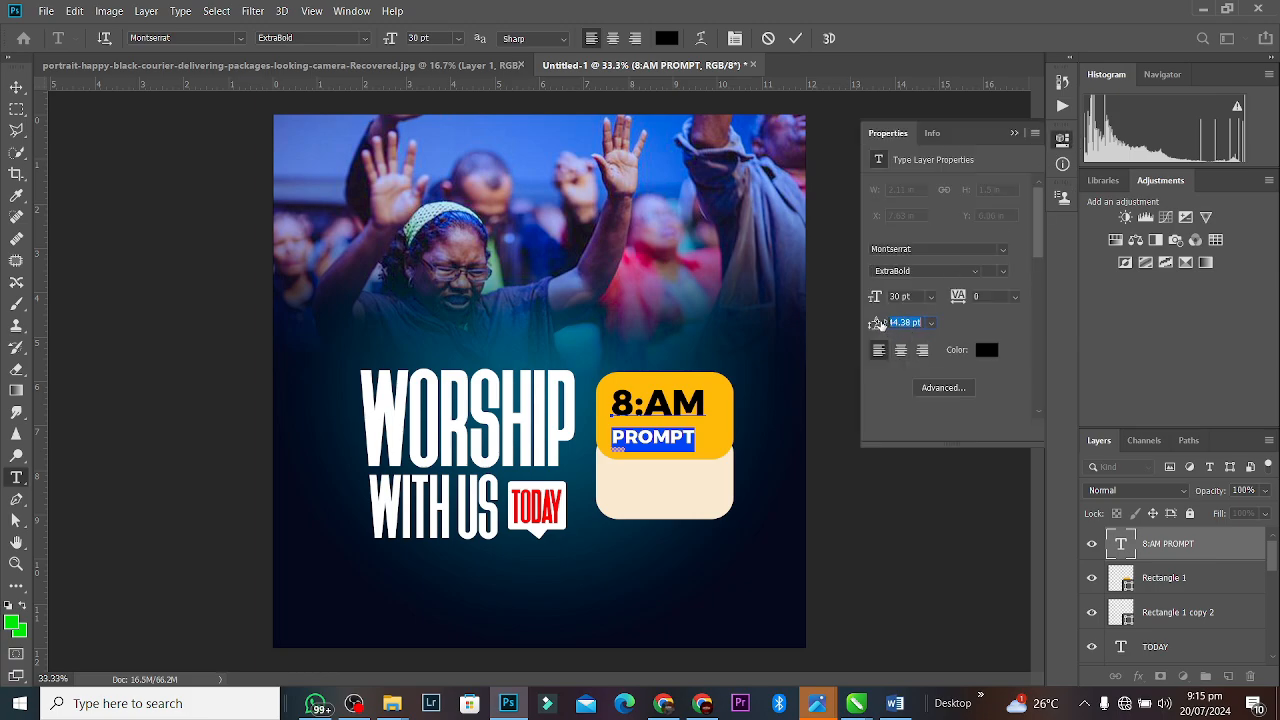
left_click_drag(878, 324, 864, 326)
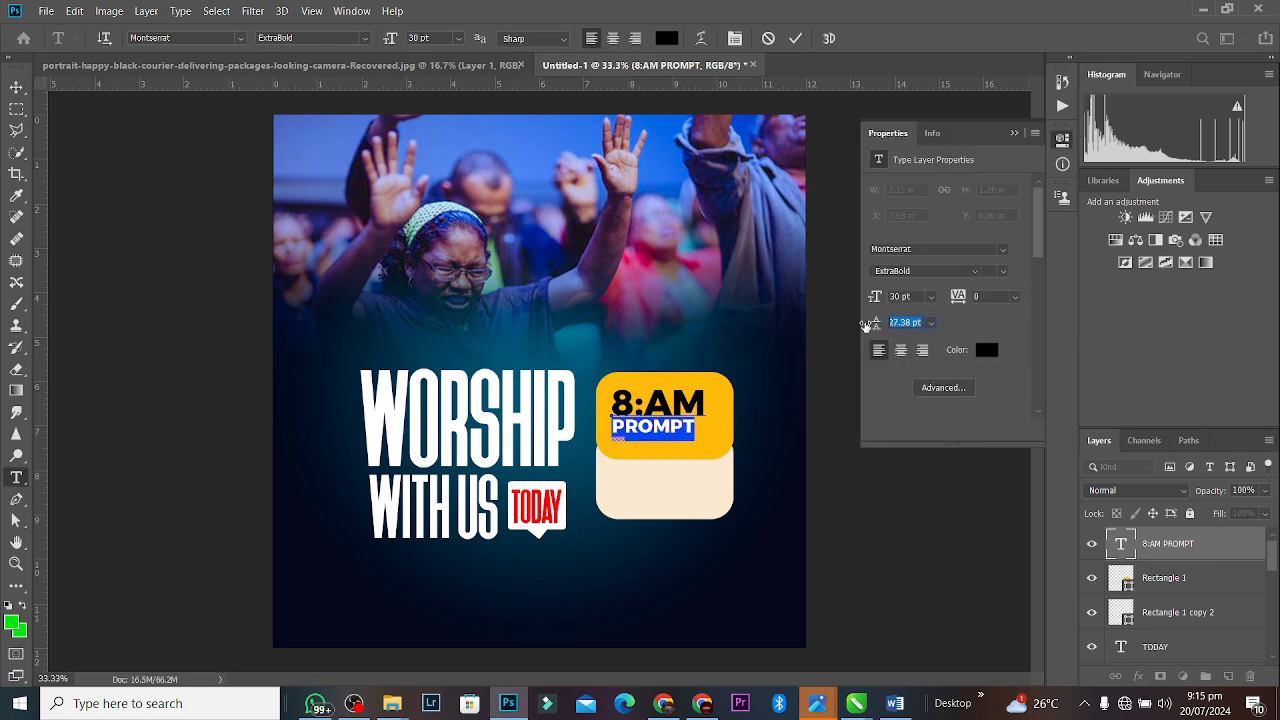
left_click(792, 38)
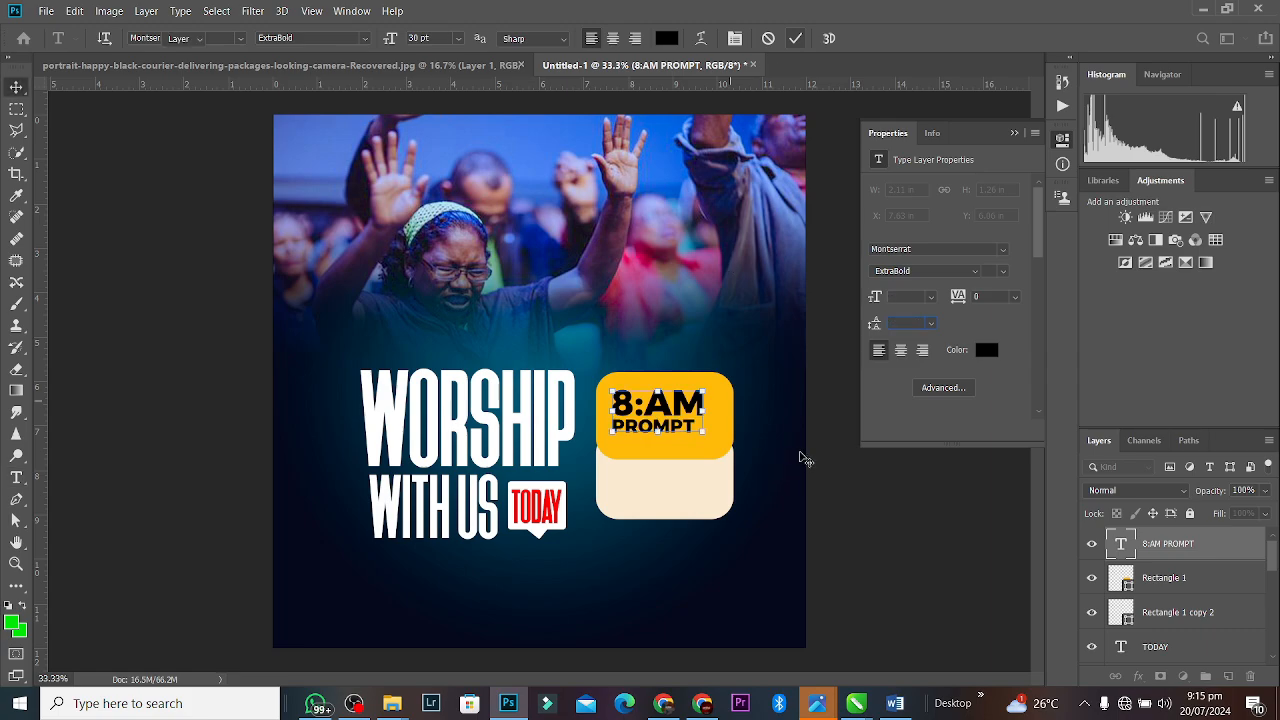
Move the 8:AM PROMPT text to the middle of the yellow rectangle and deselect it.
key("v")
left_click_drag(693, 410, 701, 415)
left_click(866, 381)
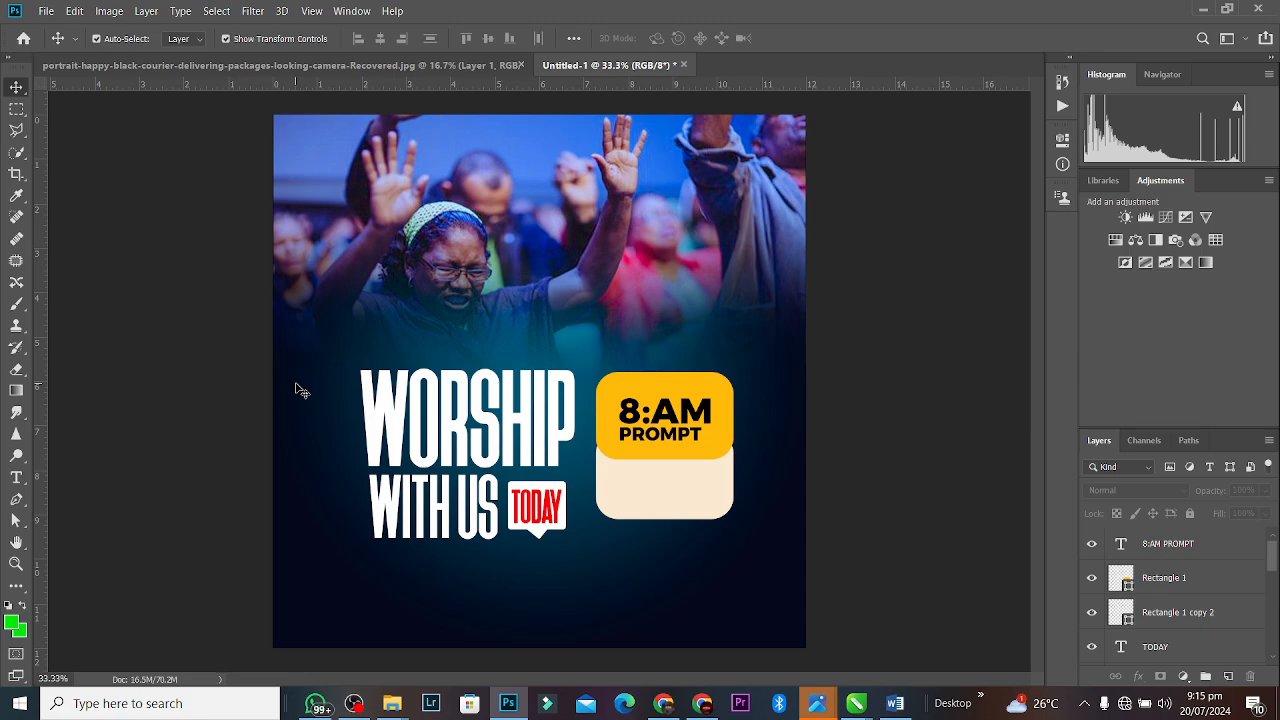
Duplicate the 8:AM PROMPT text and place the copy straight below on the cream rectangle.
left_click(668, 415)
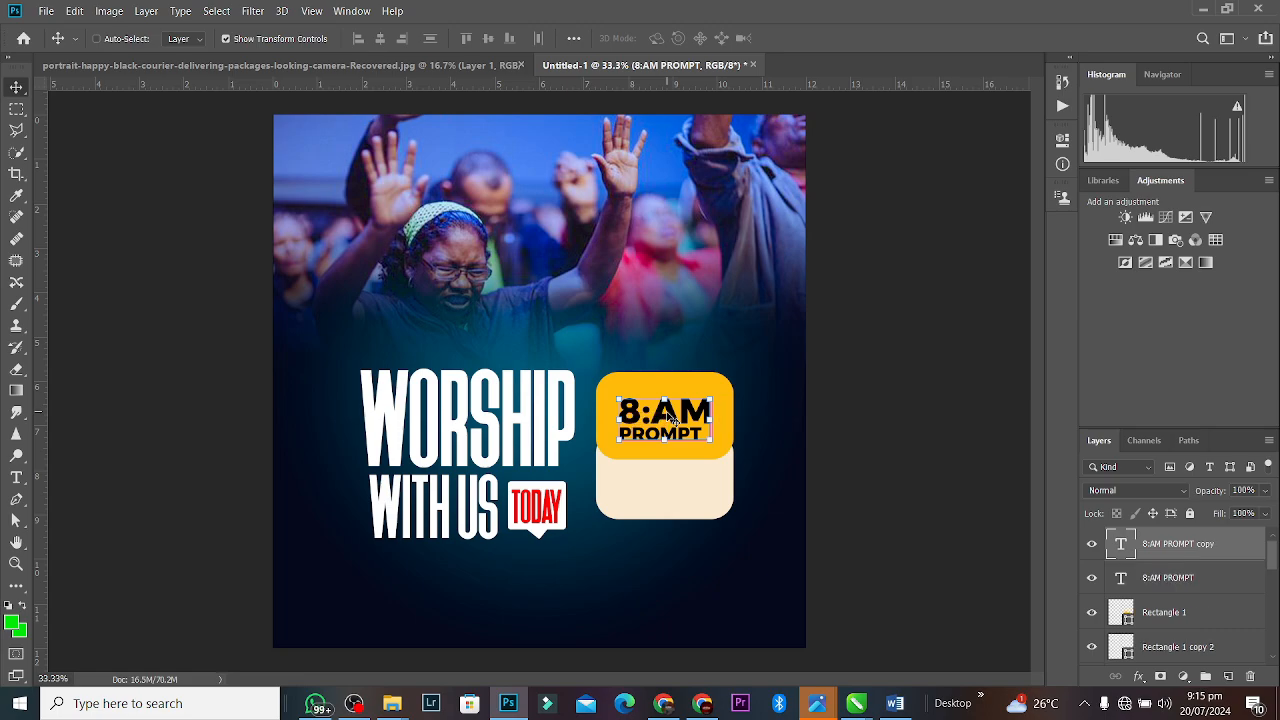
key("ctrl+j")
left_click_drag(673, 418, 674, 485)
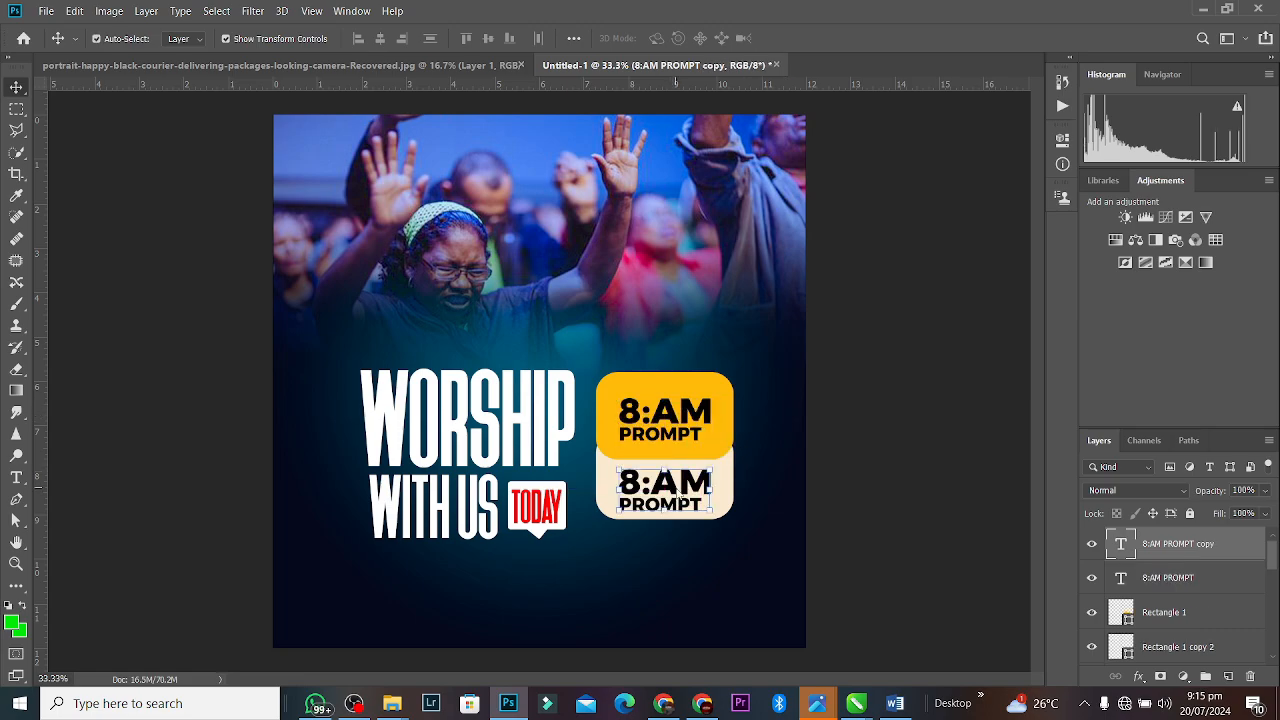
Replace the wording of the copied text on the cream rectangle with Church Auditorium on two lines.
double_click(676, 484)
key("ctrl+a")
type("cG")
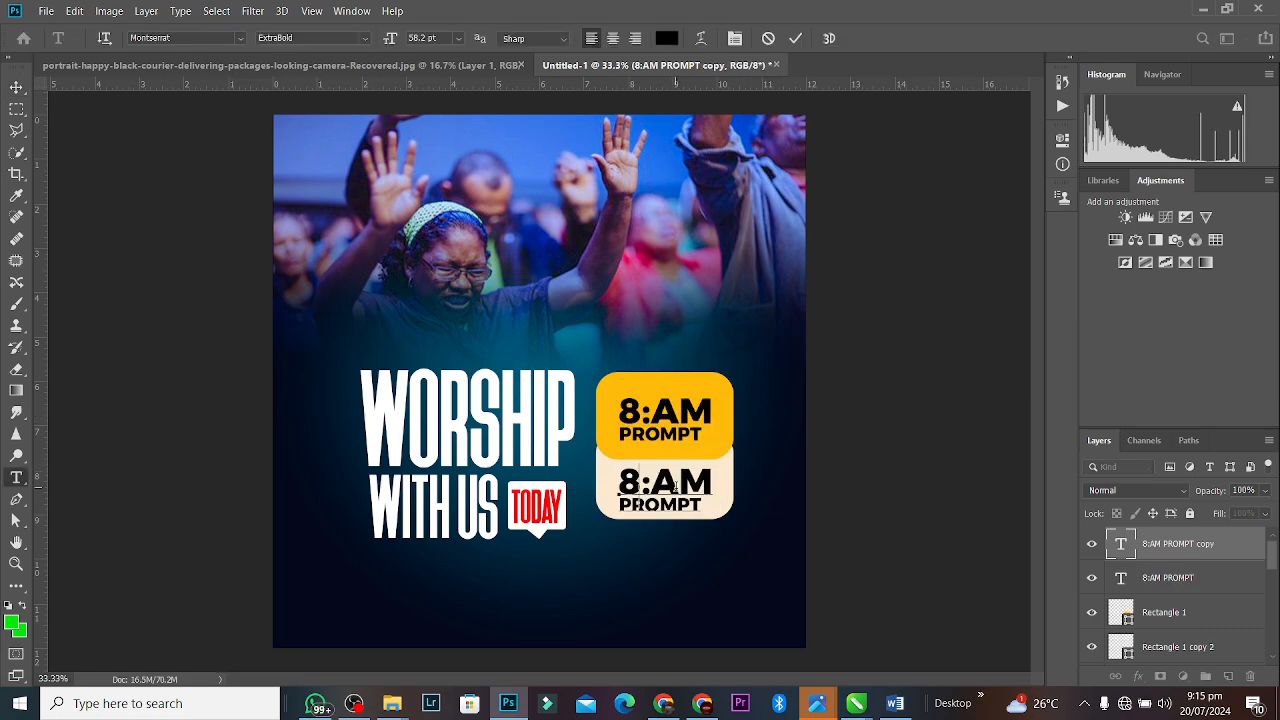
key("BackSpace")
key("BackSpace")
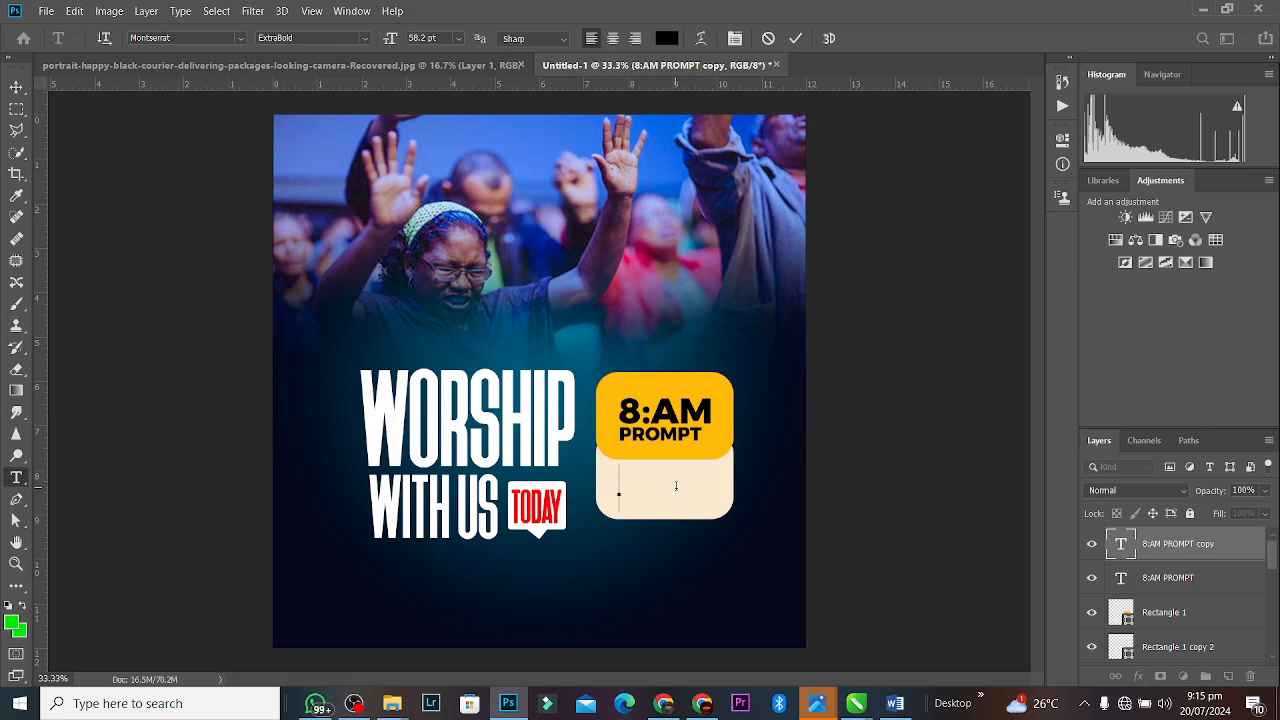
type("Church")
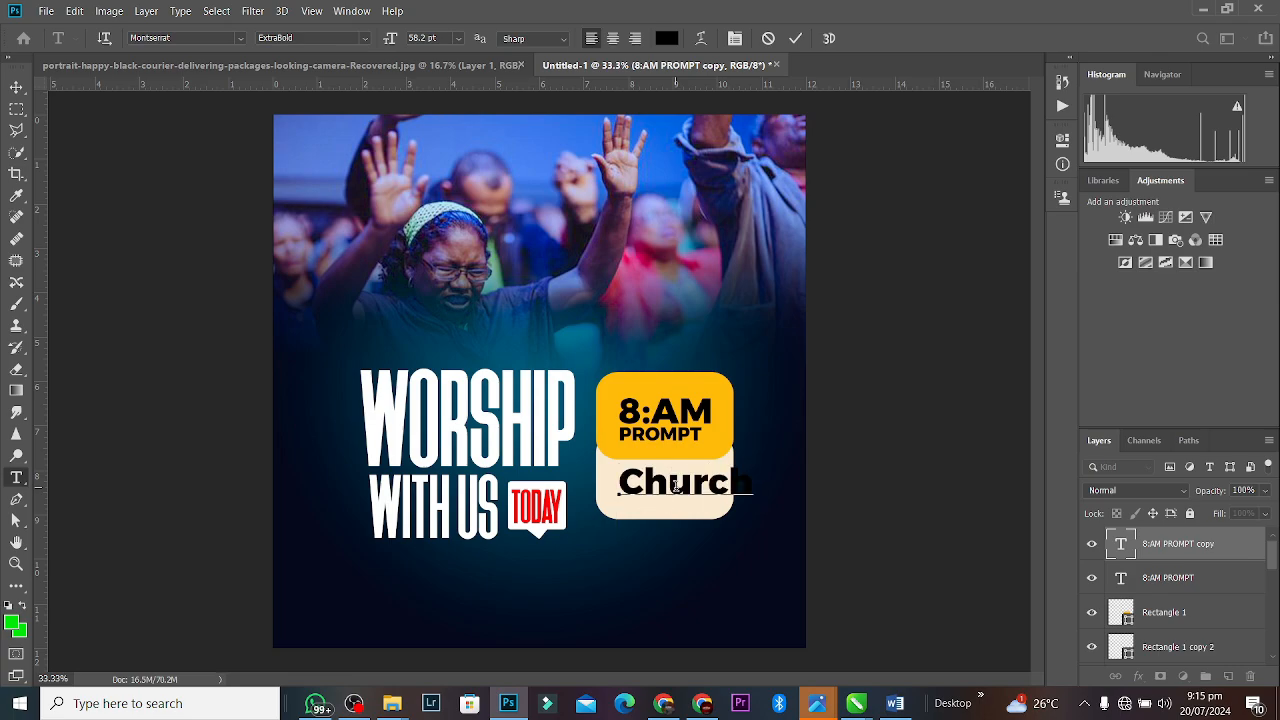
key("Return")
type("Aud")
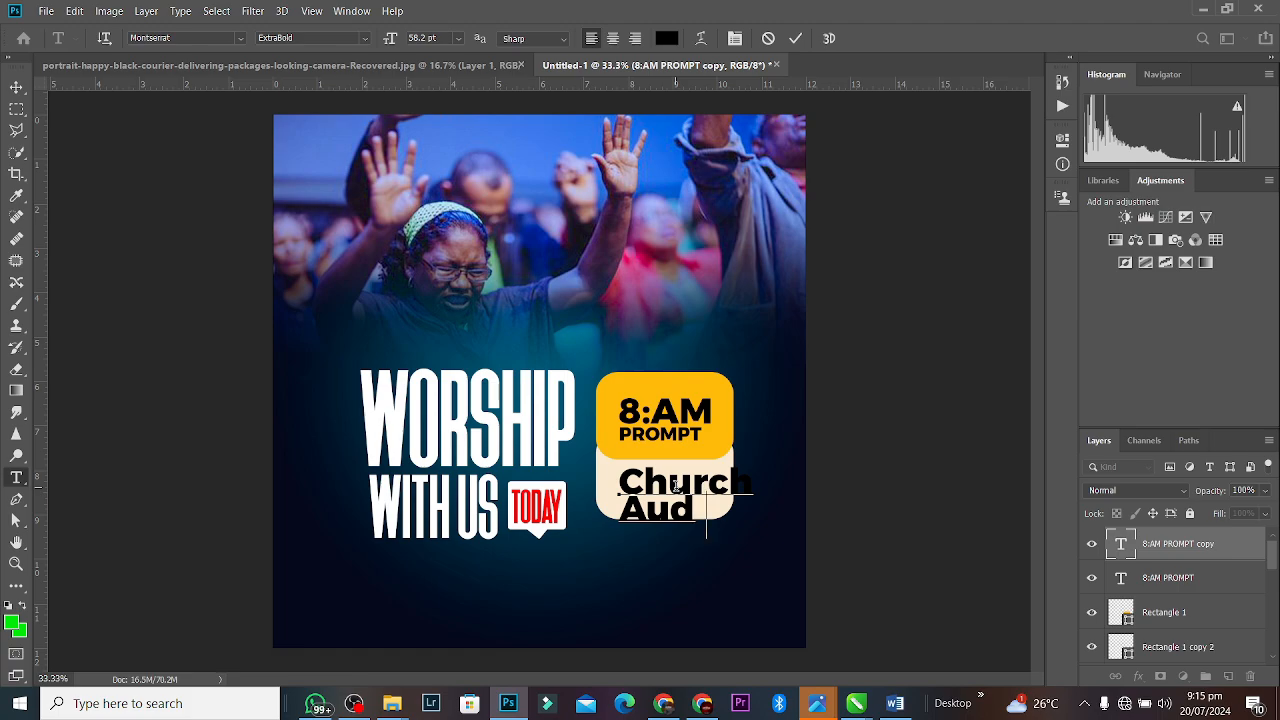
type("itorium")
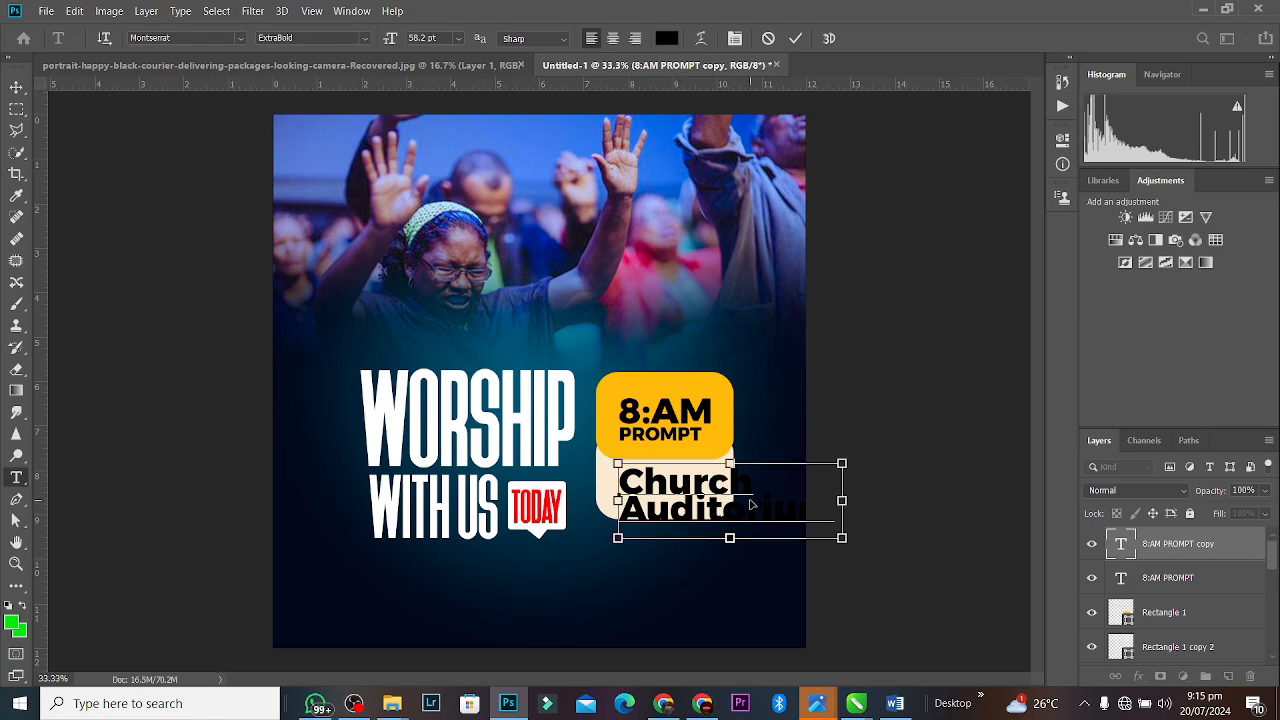
Scale the Church Auditorium text down to about 28.5 pt so it fits inside the cream rectangle.
key("ctrl+a")
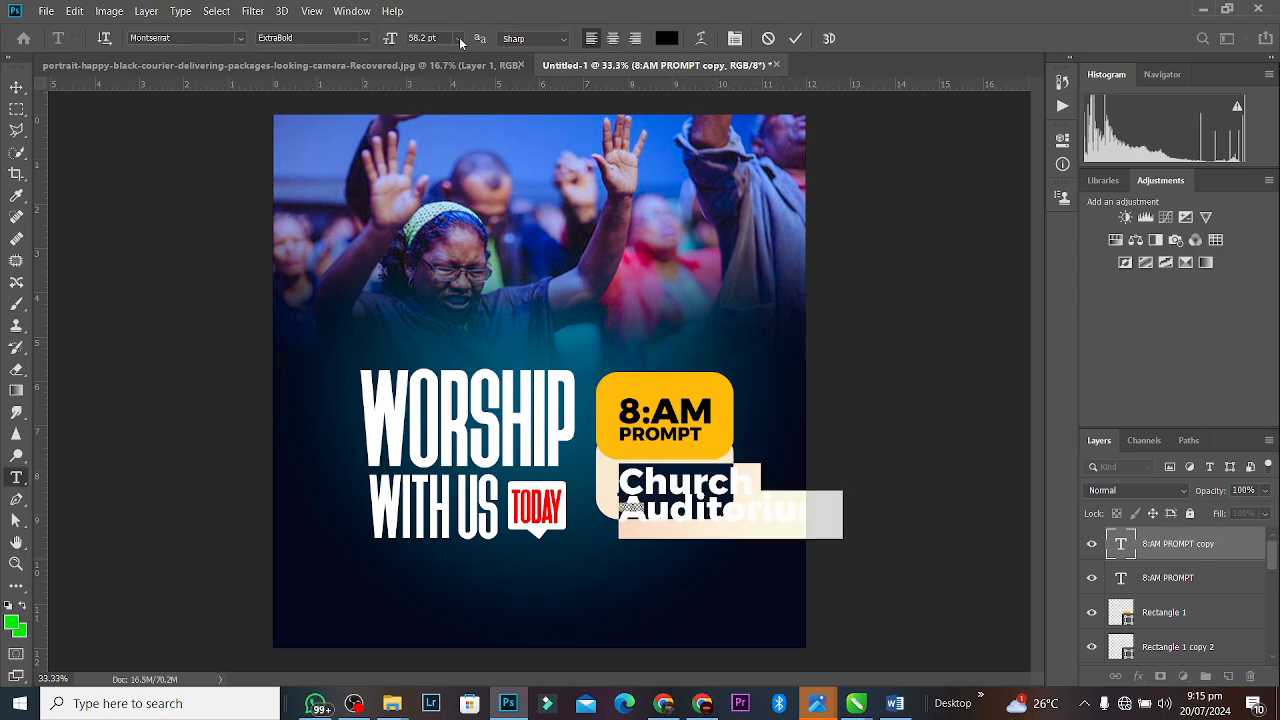
left_click(15, 88)
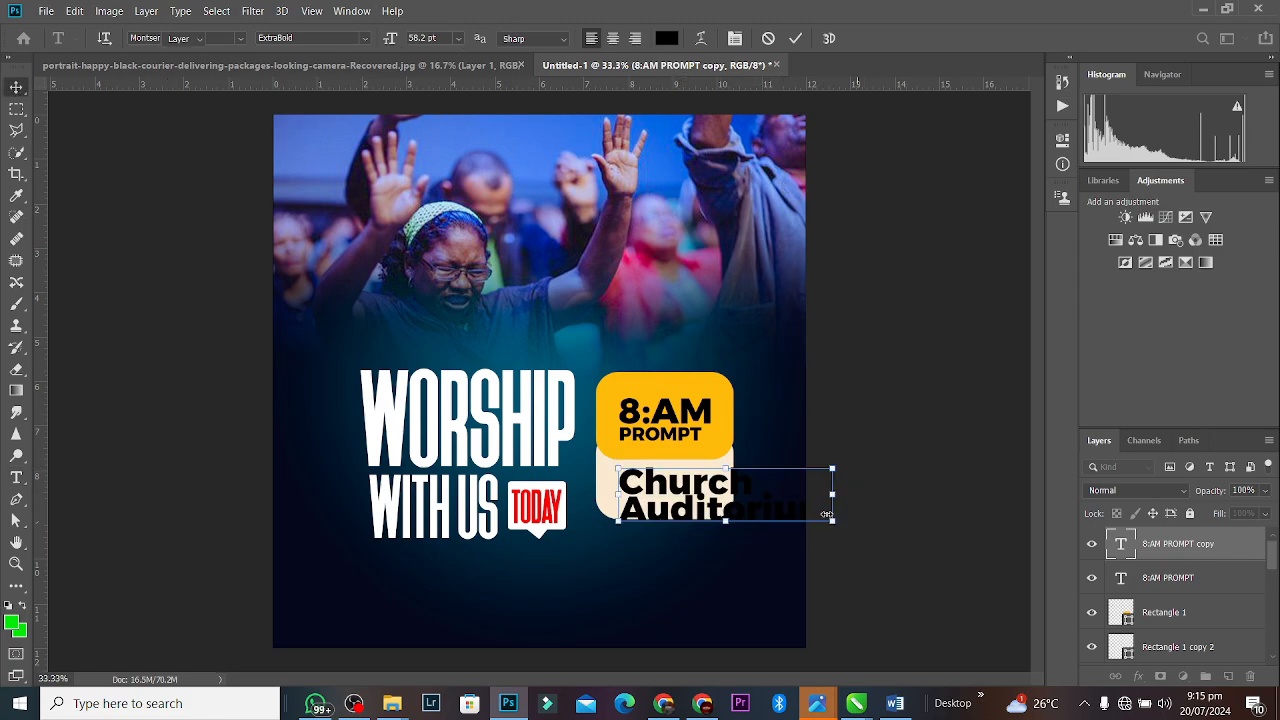
left_click_drag(833, 521, 726, 522)
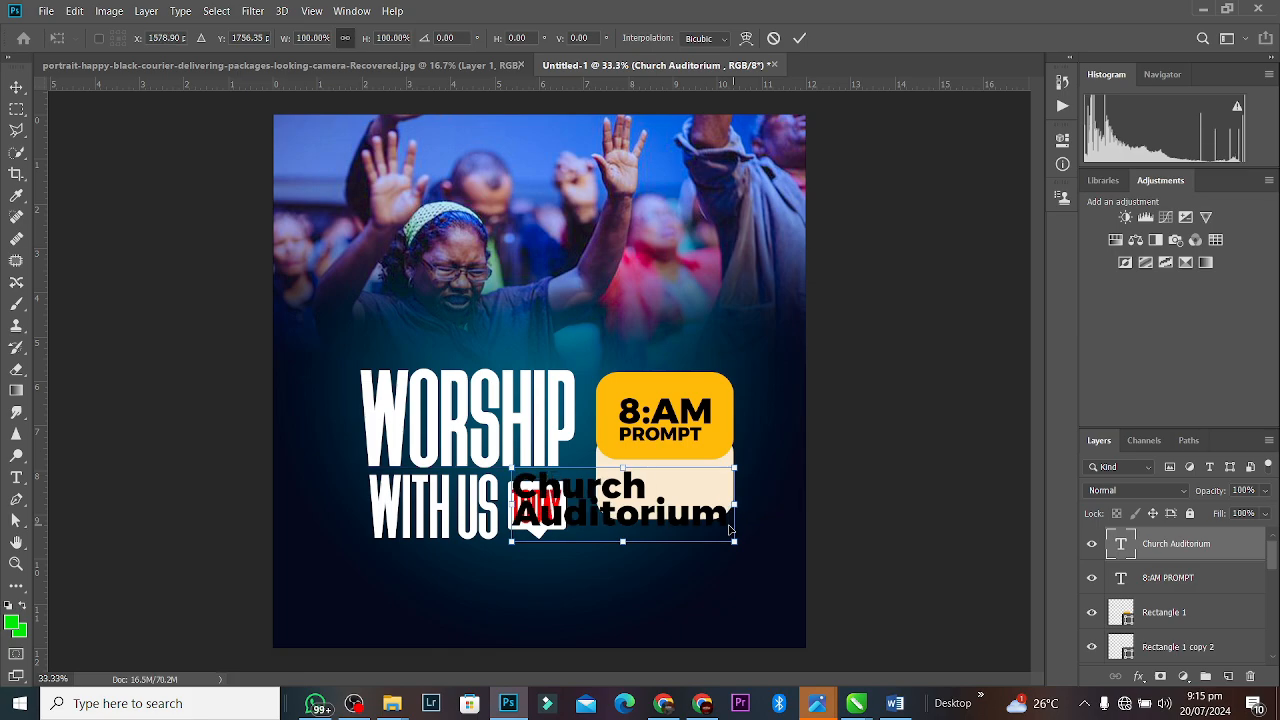
key("ctrl+z")
left_click_drag(841, 537, 699, 501)
key("Return")
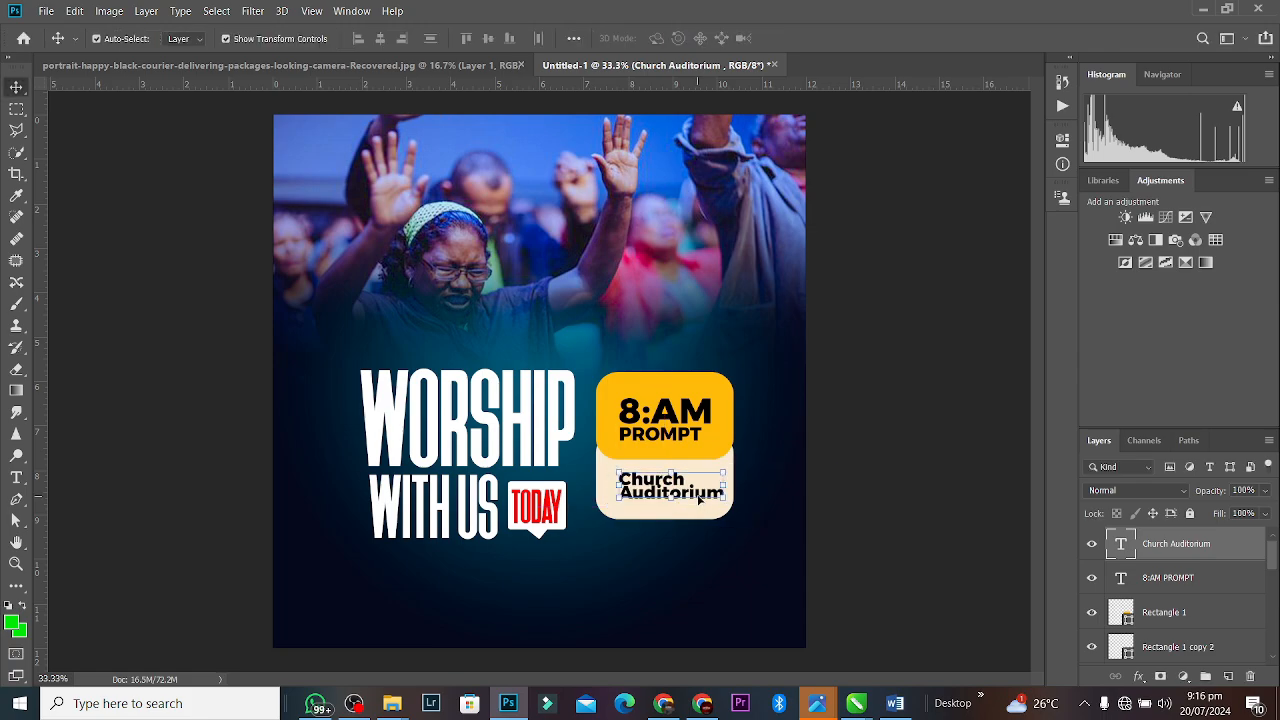
Recolor the Church Auditorium text red (f22d2d) by sampling the color of the TODAY lettering.
double_click(683, 487)
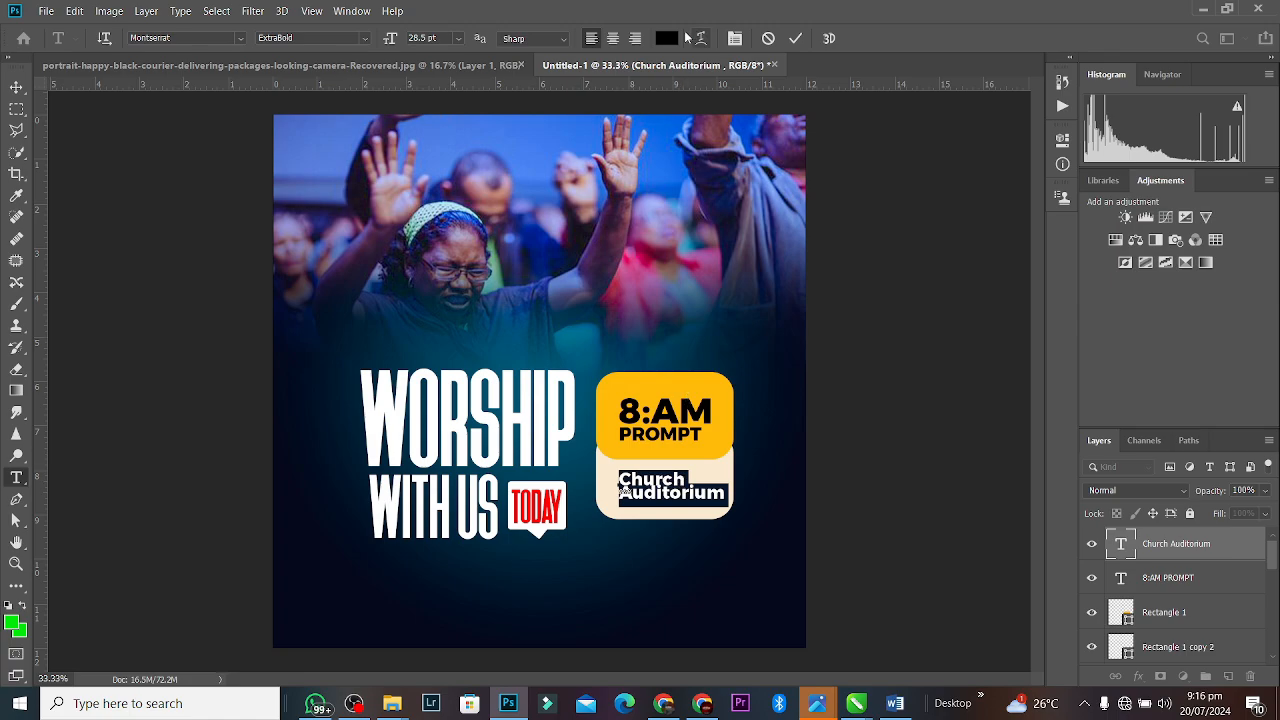
left_click(668, 39)
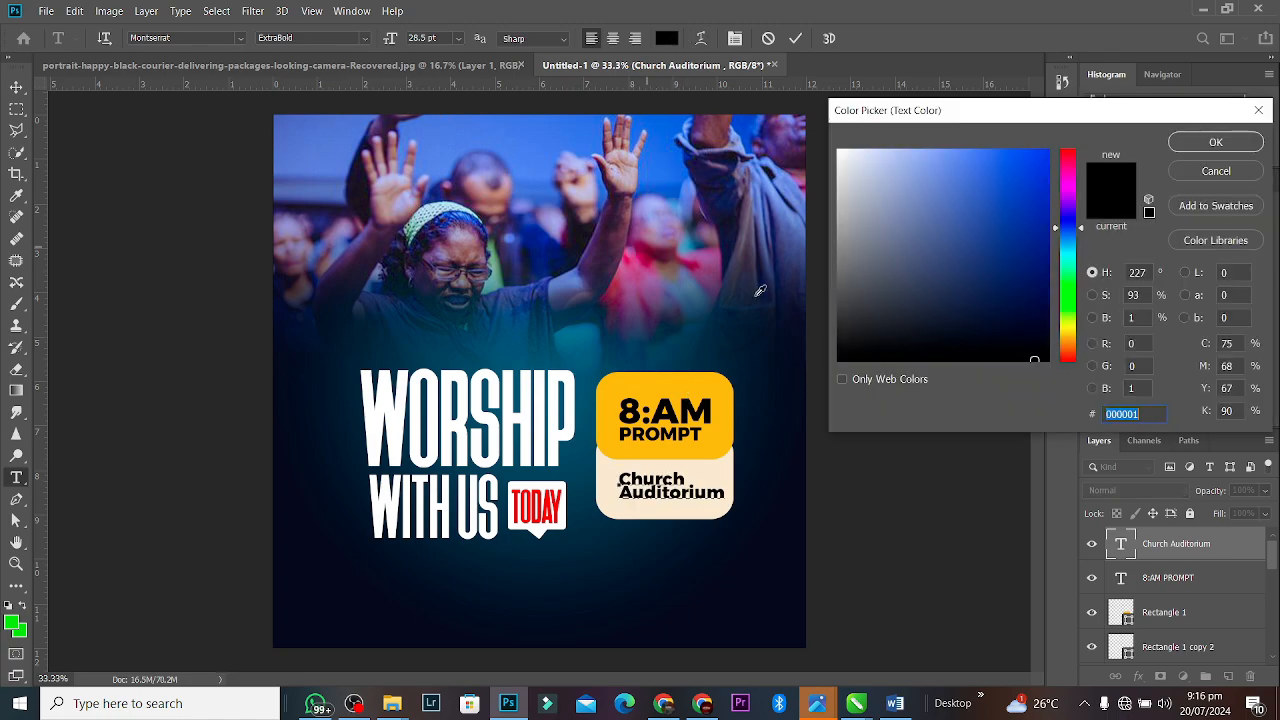
left_click(556, 505)
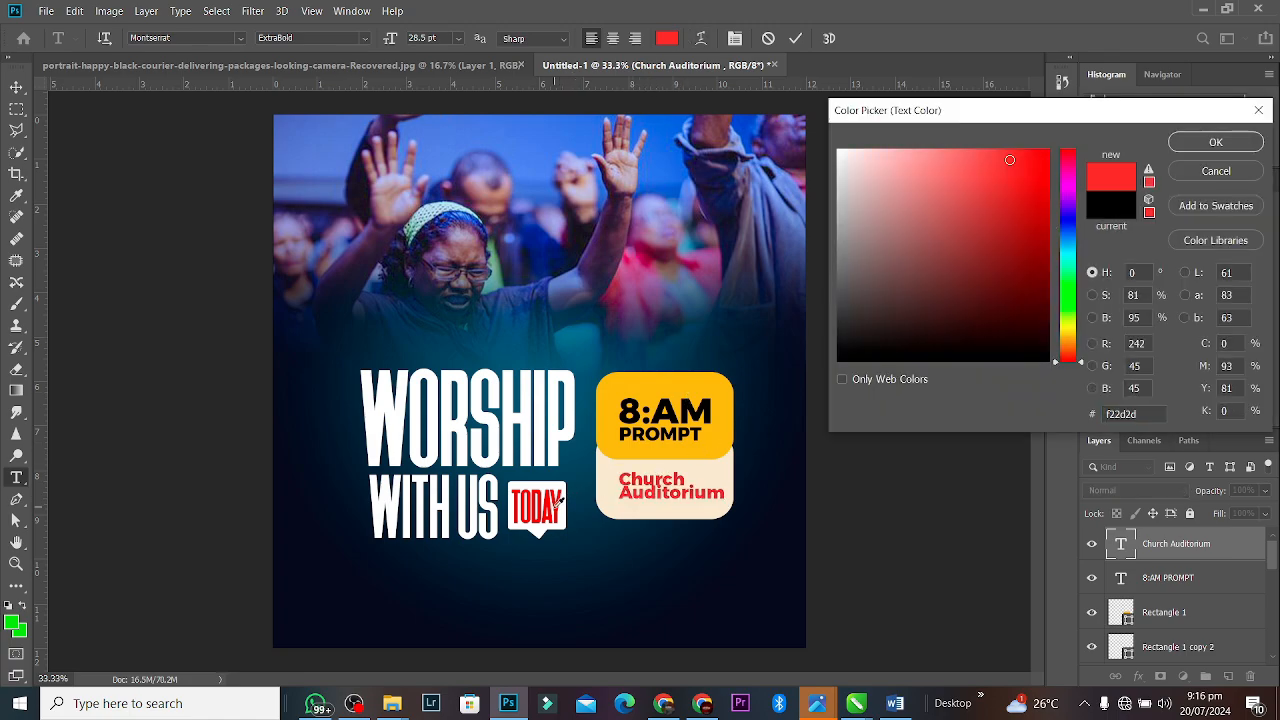
left_click(1248, 147)
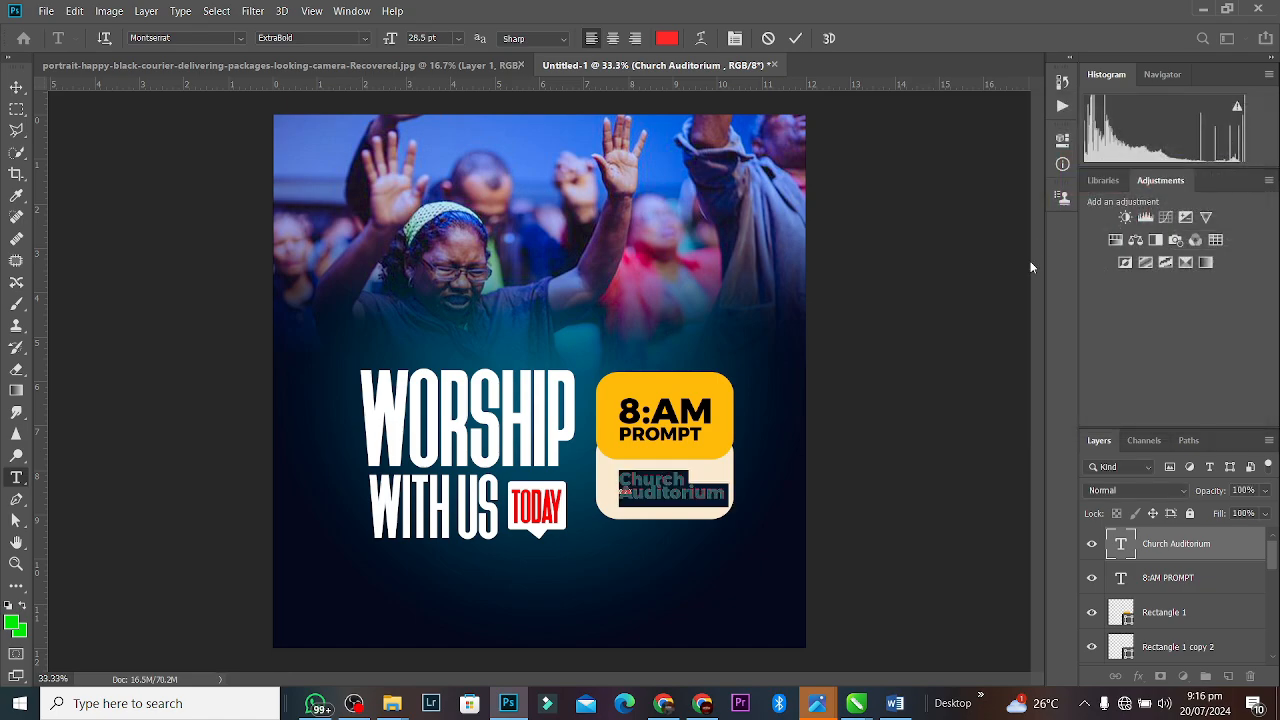
left_click(797, 39)
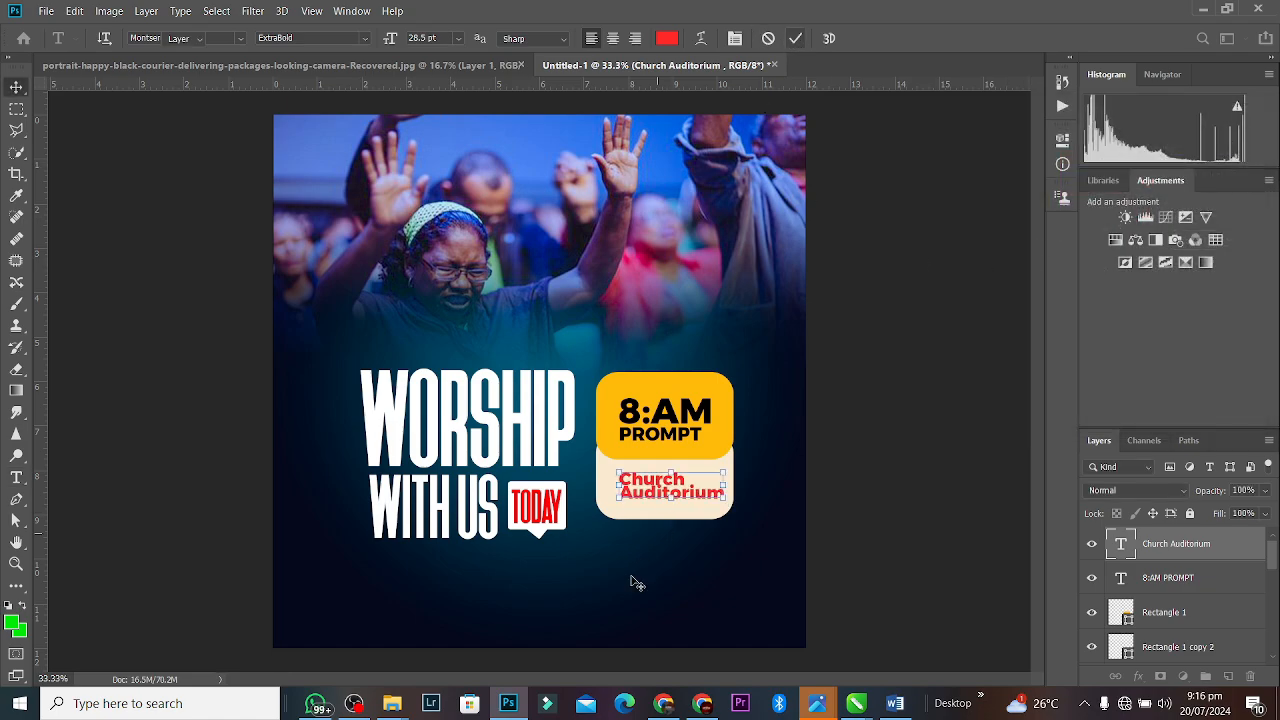
Move the Church Auditorium text to the middle of the cream rectangle and deselect it.
key("v")
mouse_move(690, 497)
left_mouse_down()
mouse_move(697, 455)
mouse_move(684, 500)
left_mouse_up()
left_click(893, 430)
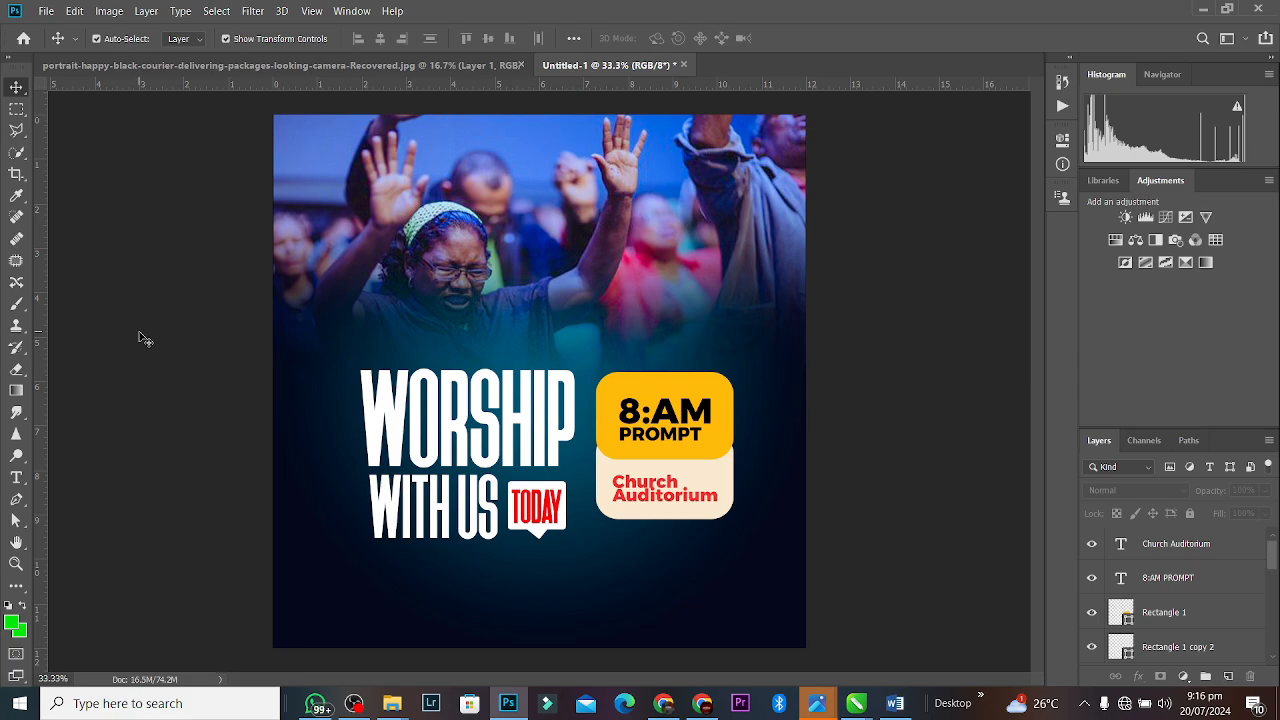
Duplicate the Church Auditorium text to the empty area below WITH US and change the copy's wording to SUN.05 AUGEST.
left_click(652, 493)
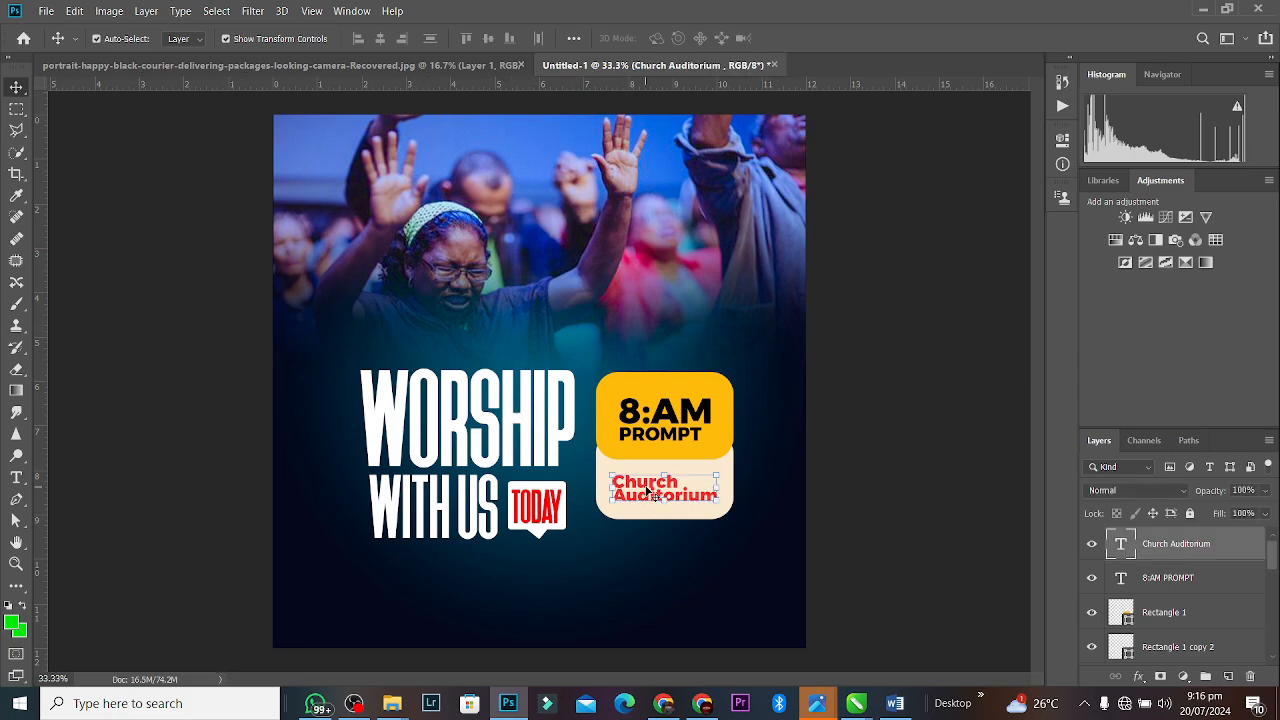
left_click_drag(652, 493, 461, 605)
double_click(436, 609)
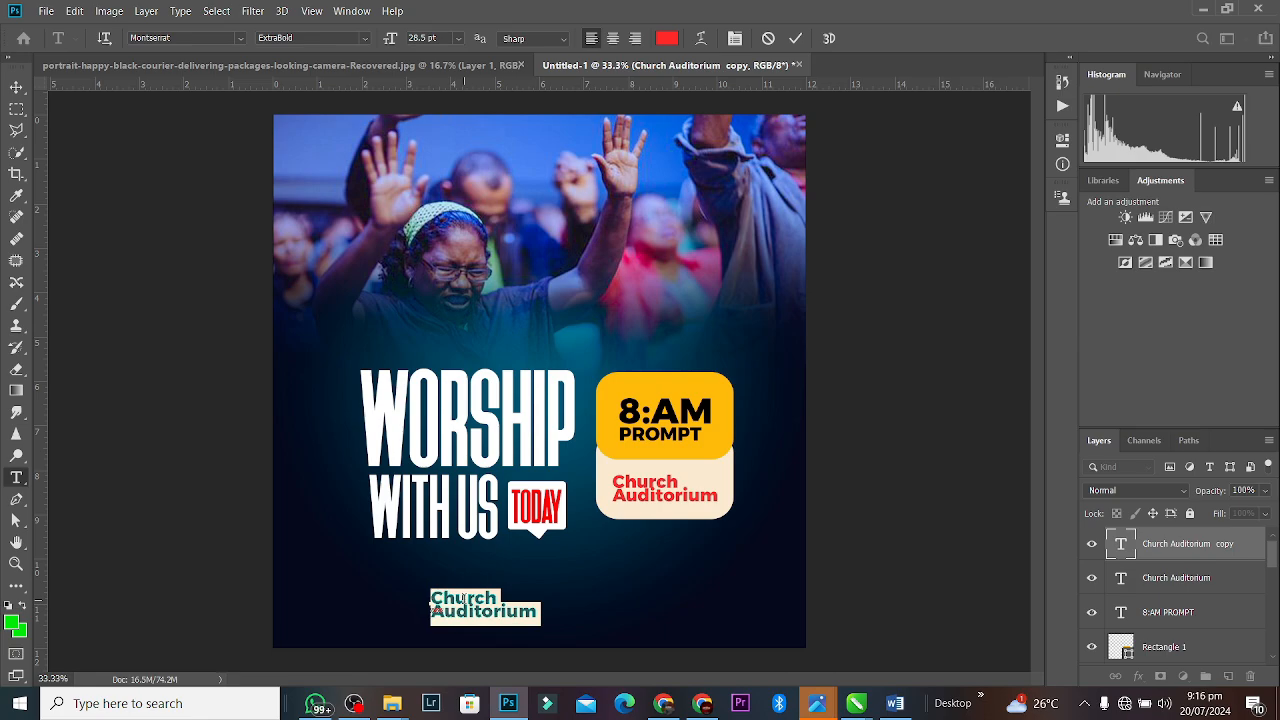
type("SUN ")
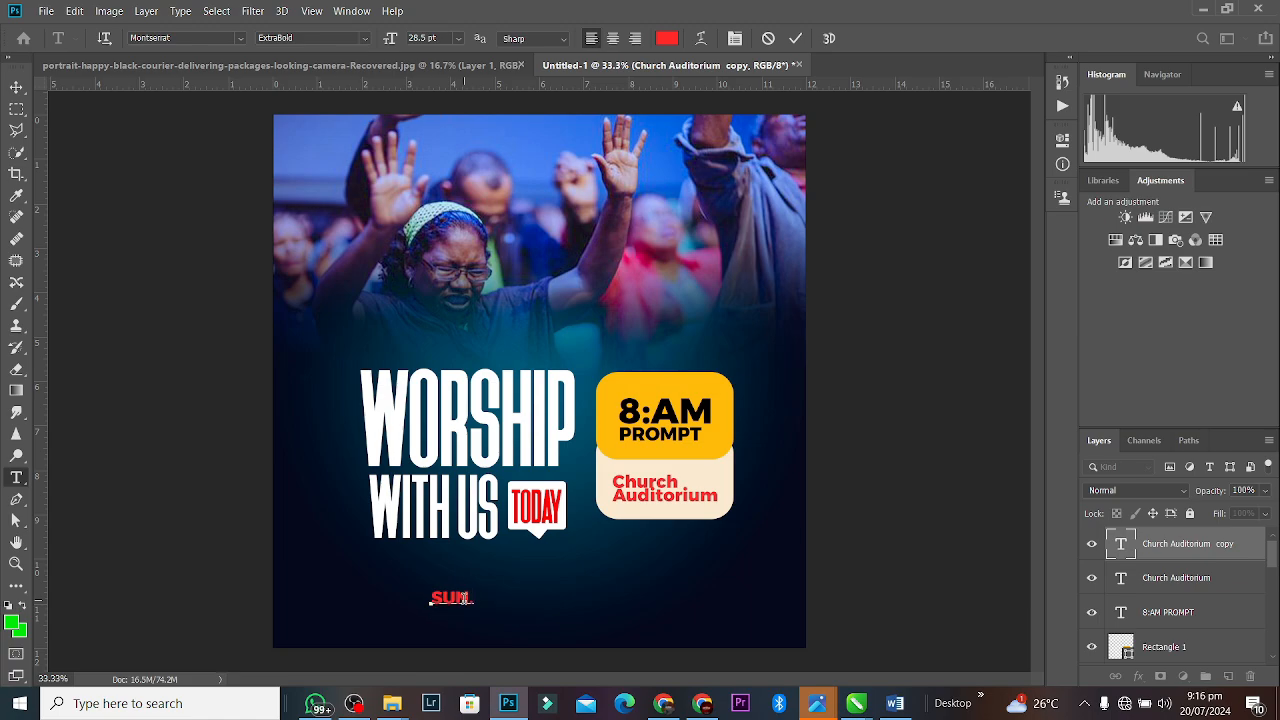
type("05")
type(" AC")
key("BackSpace")
type("UGEST")
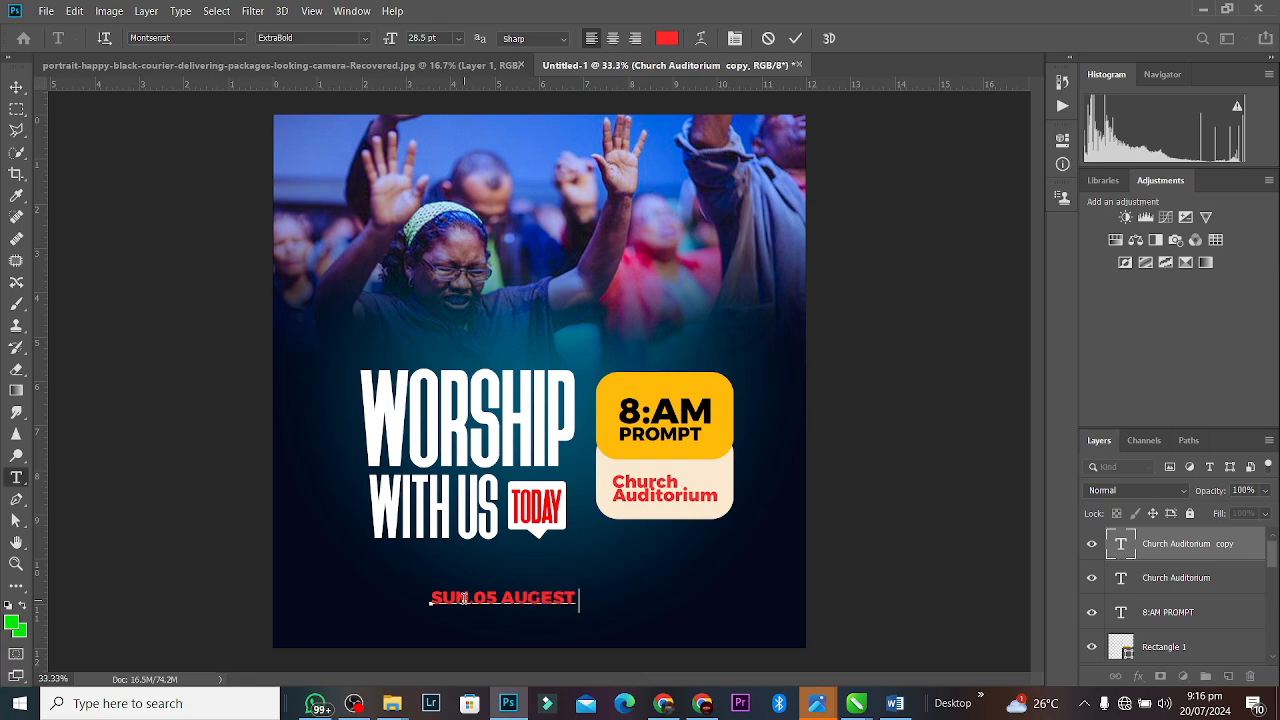
Check August 2024 in the system calendar and add 2024 to the end of the date line.
left_click(1210, 703)
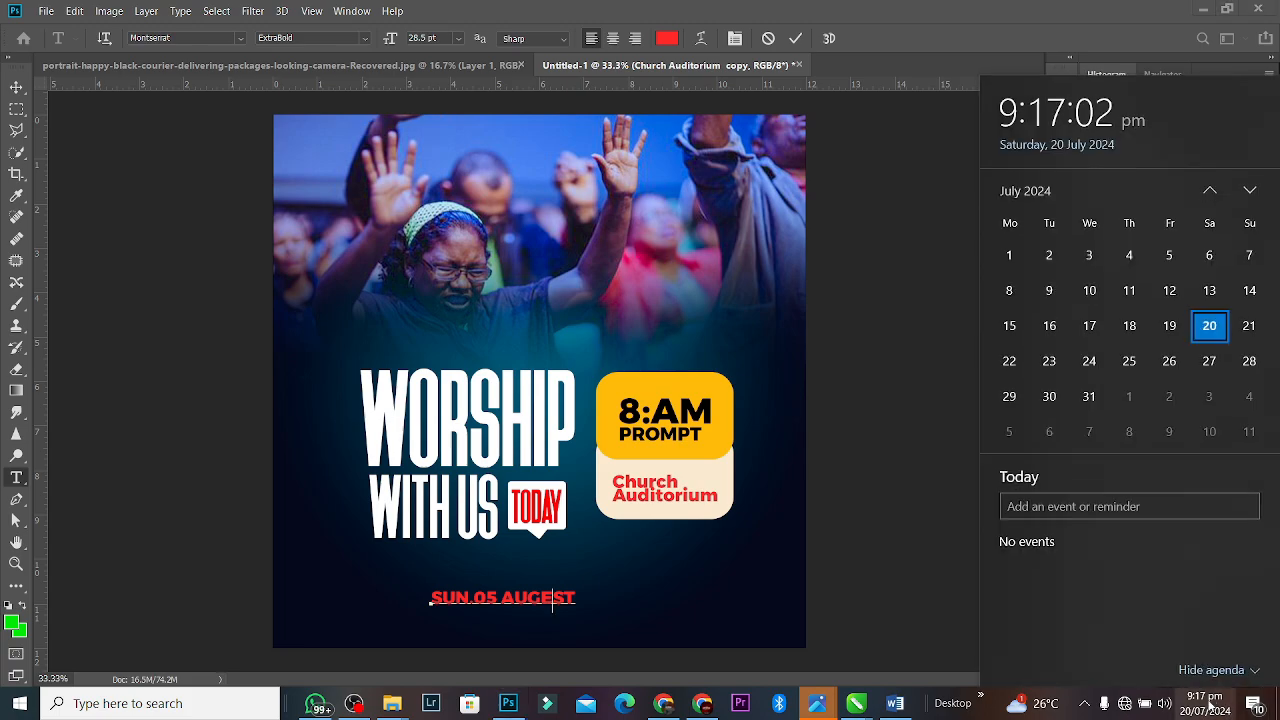
left_click(1250, 188)
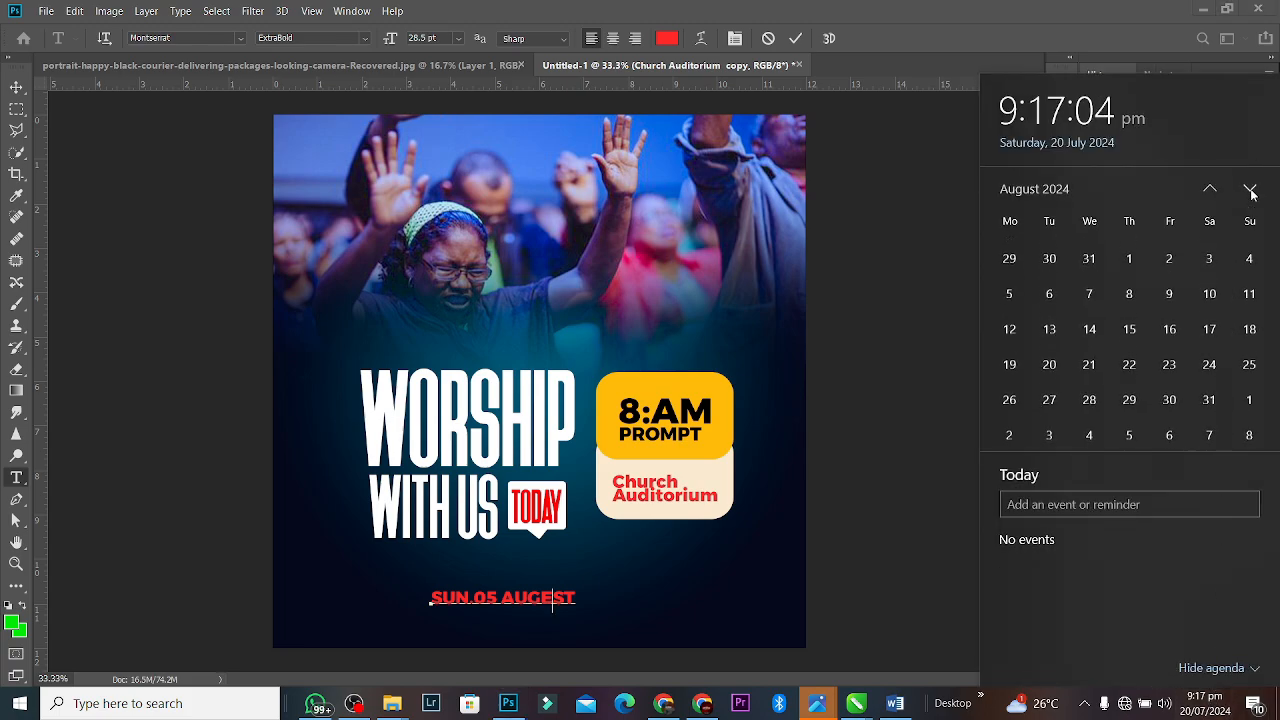
left_click(547, 596)
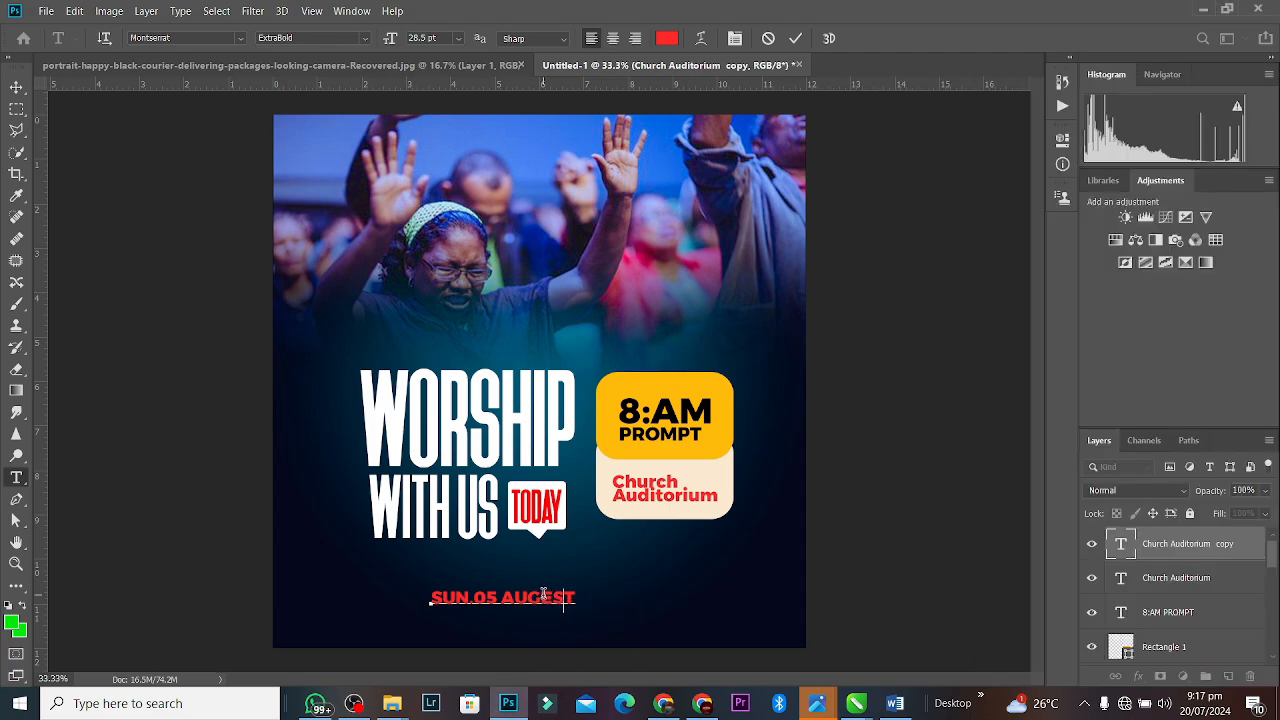
type("2024")
Change the color of the whole SUN.05 AUGEST 2024 line to white.
key("ctrl+a")
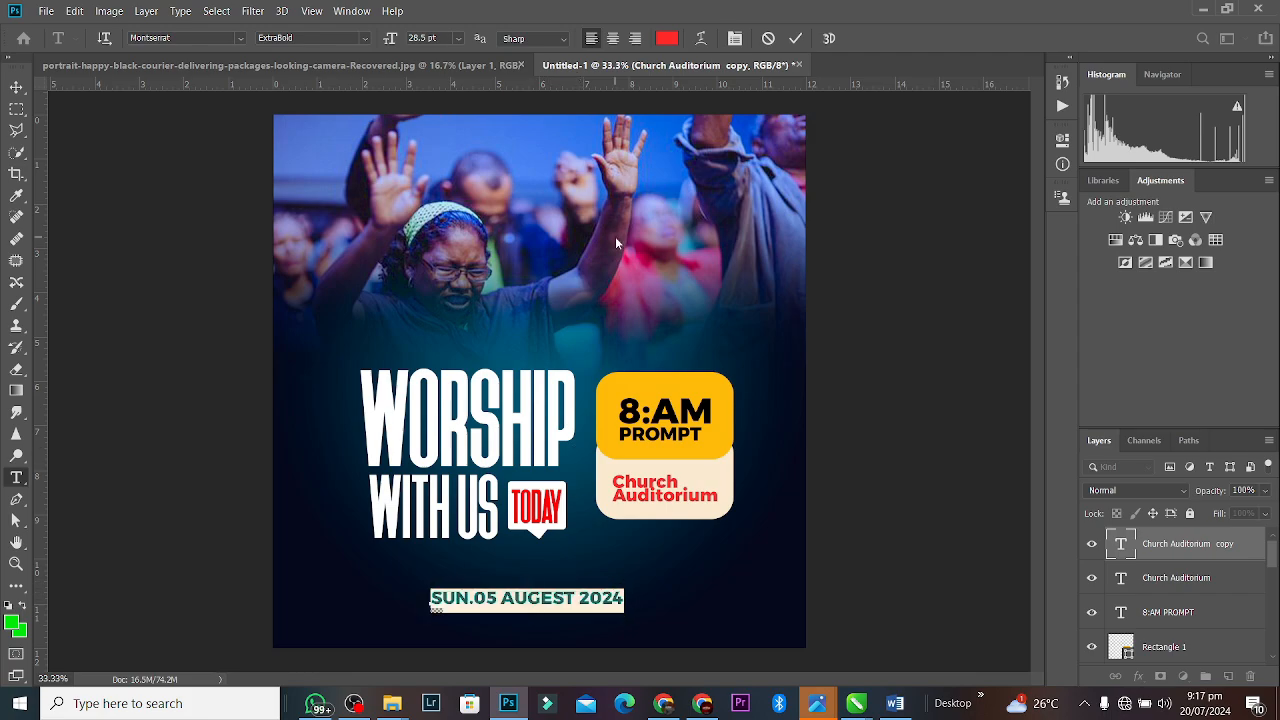
left_click(665, 39)
left_click_drag(872, 178, 839, 151)
left_click(1215, 142)
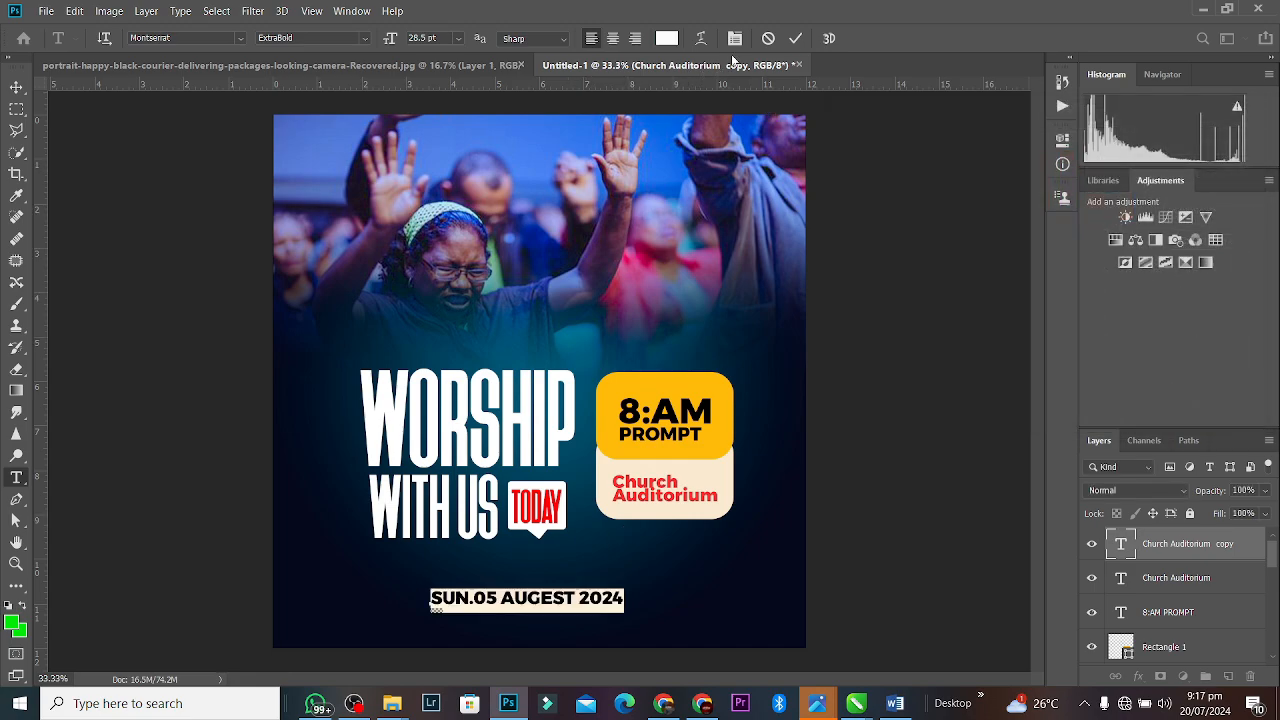
left_click(795, 38)
key("v")
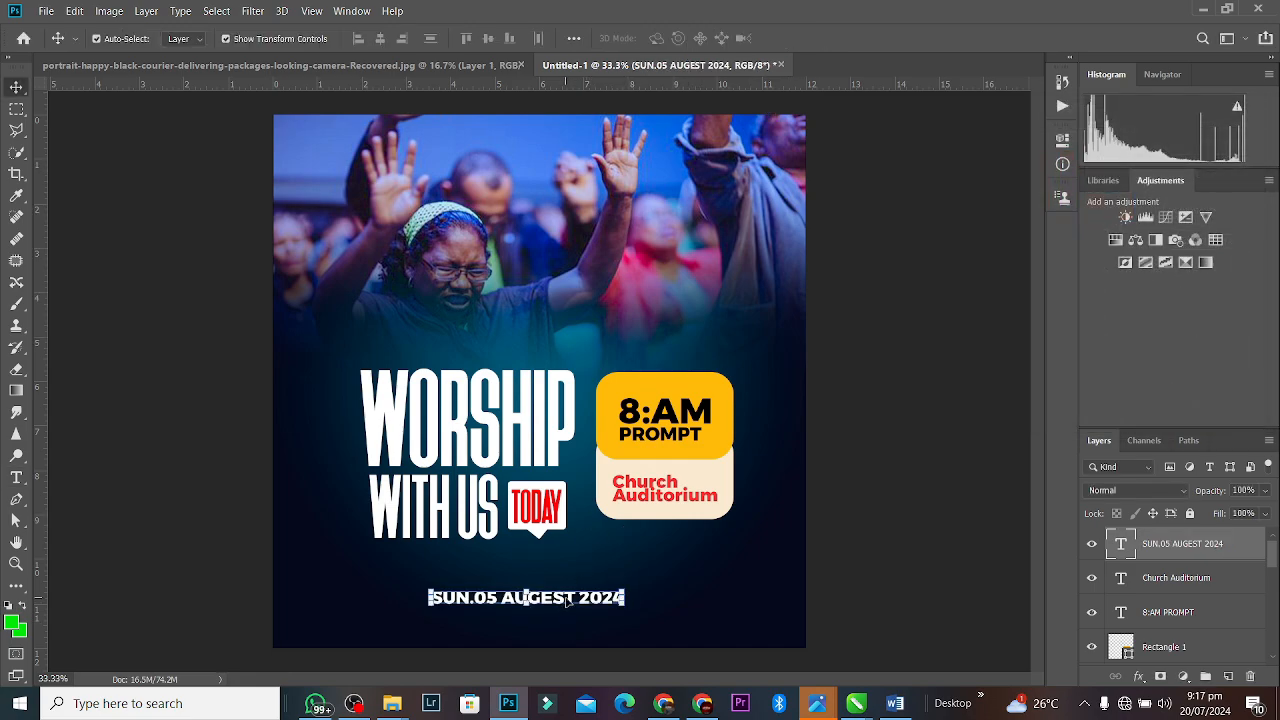
Move the date line directly under WITH US, aligned with its start, and set its font style to Medium.
left_click_drag(566, 600, 505, 570)
double_click(556, 572)
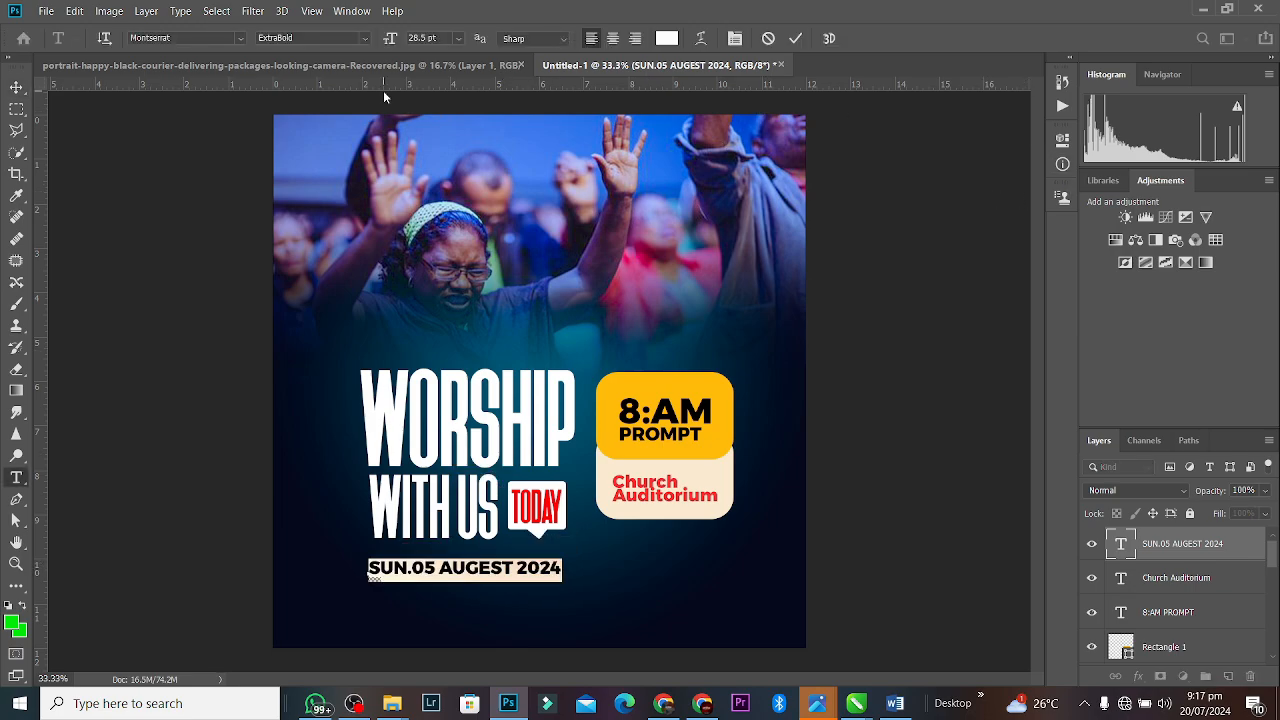
left_click(366, 41)
left_click(359, 163)
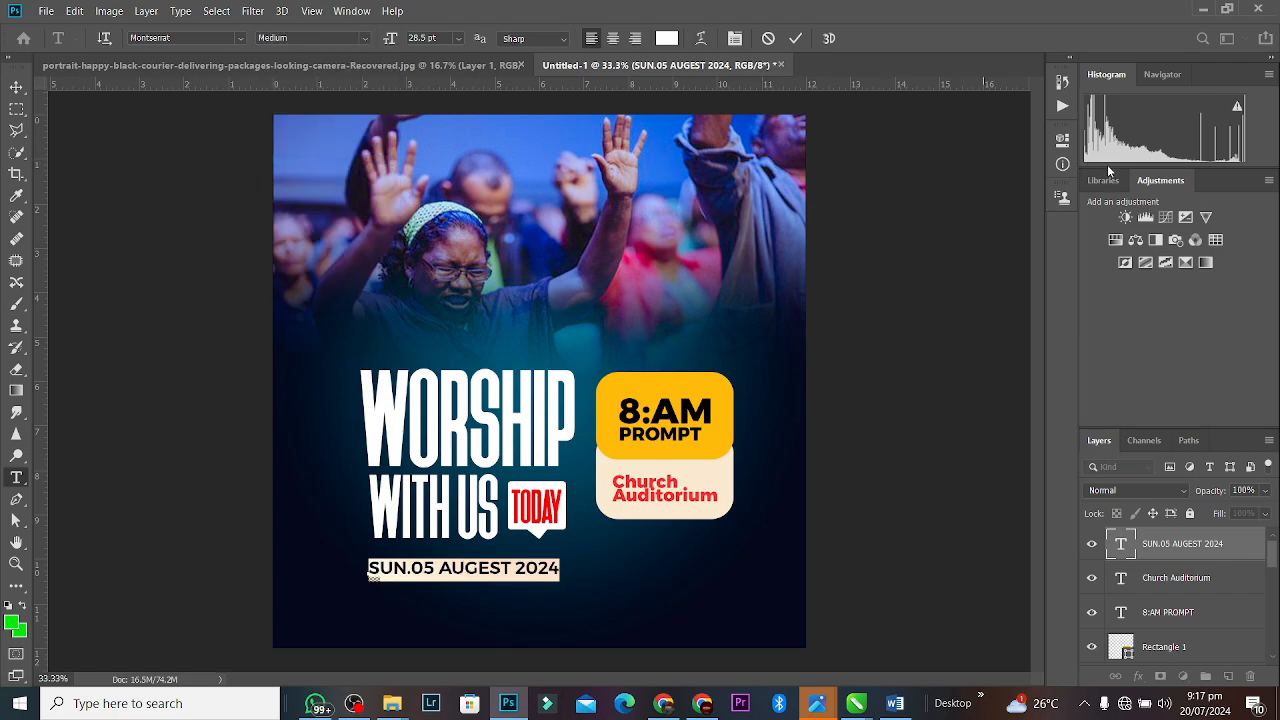
Set the tracking of the date line to 560 and deselect the text.
left_click(1063, 142)
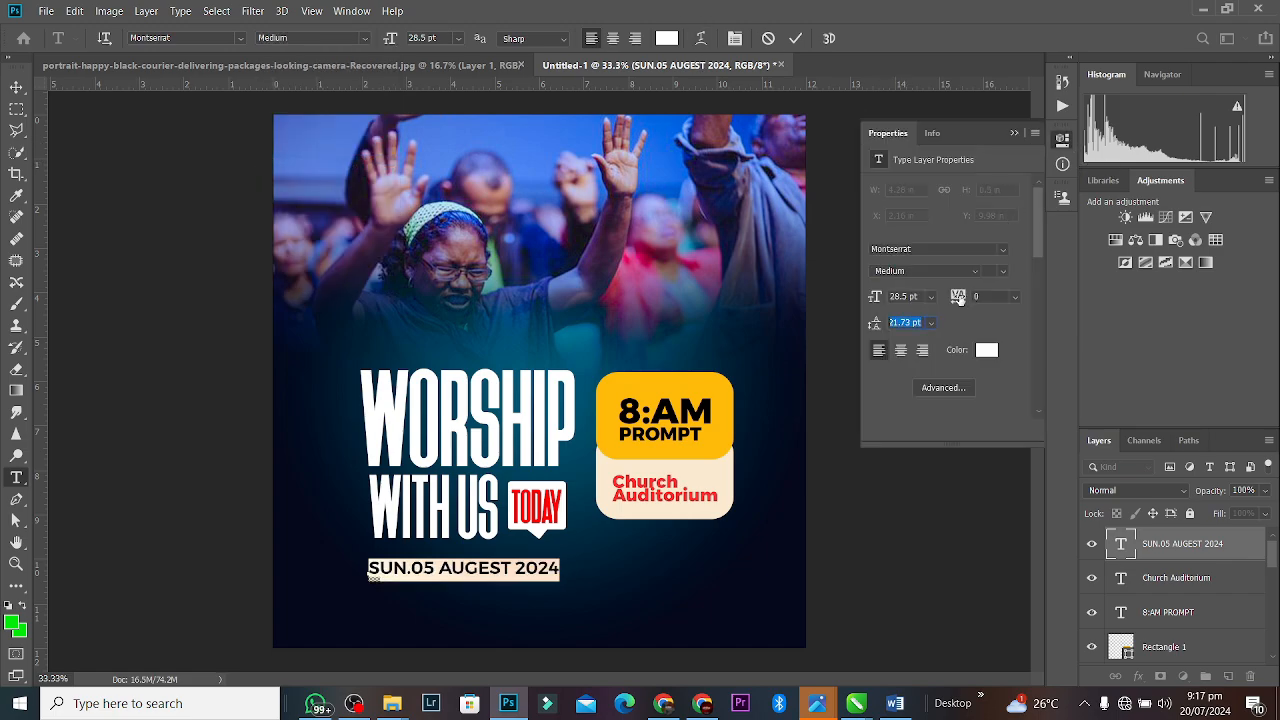
mouse_move(958, 297)
left_mouse_down()
mouse_move(990, 298)
mouse_move(981, 306)
left_mouse_up()
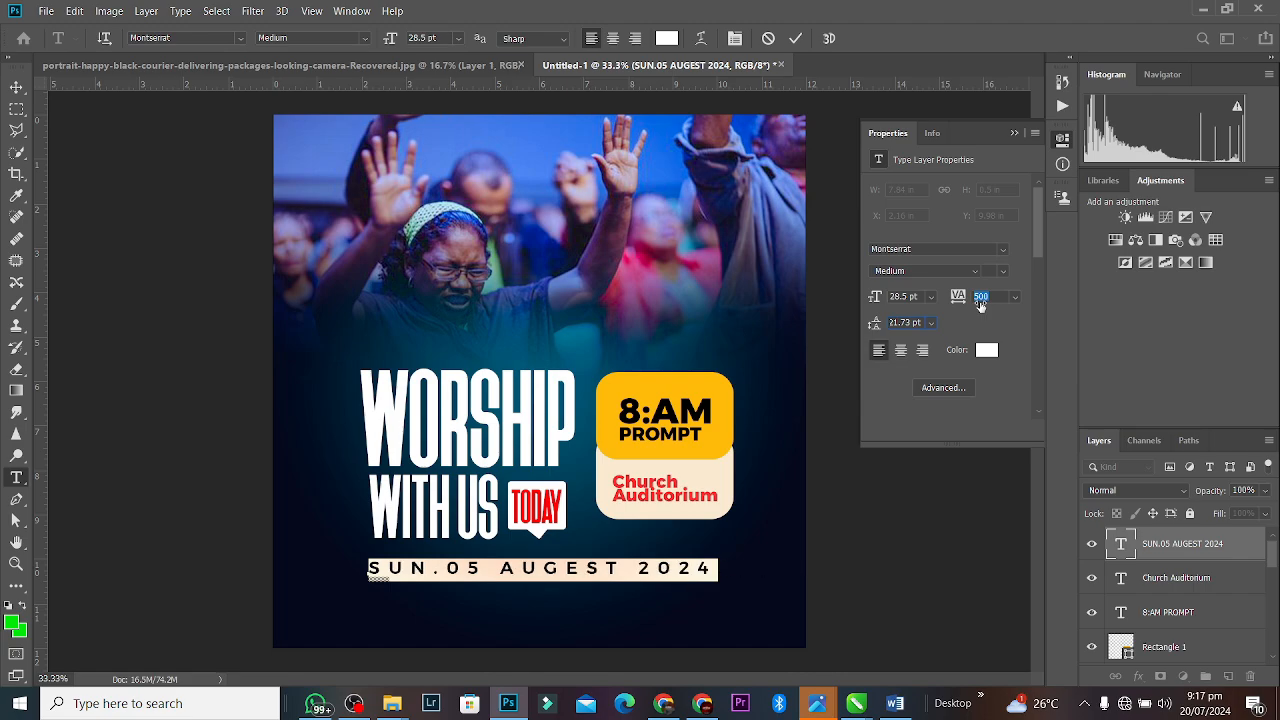
type("560")
key("Tab")
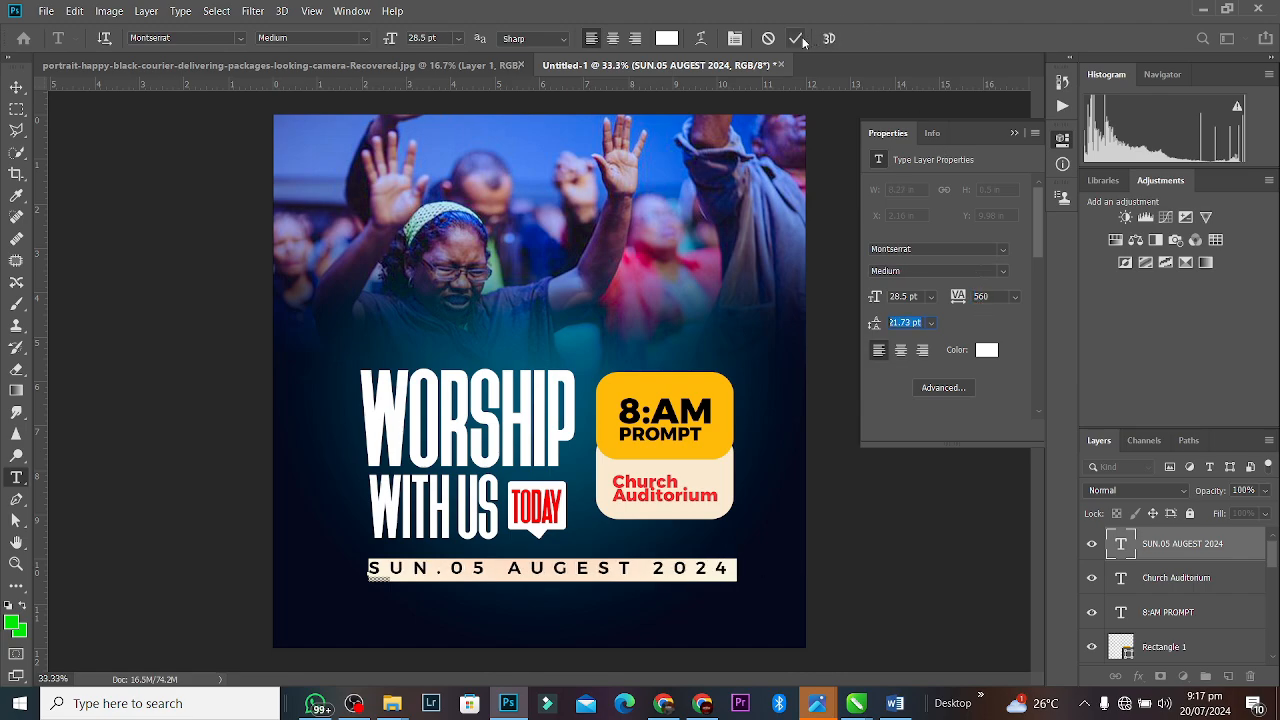
left_click(797, 38)
key("v")
left_click(716, 578)
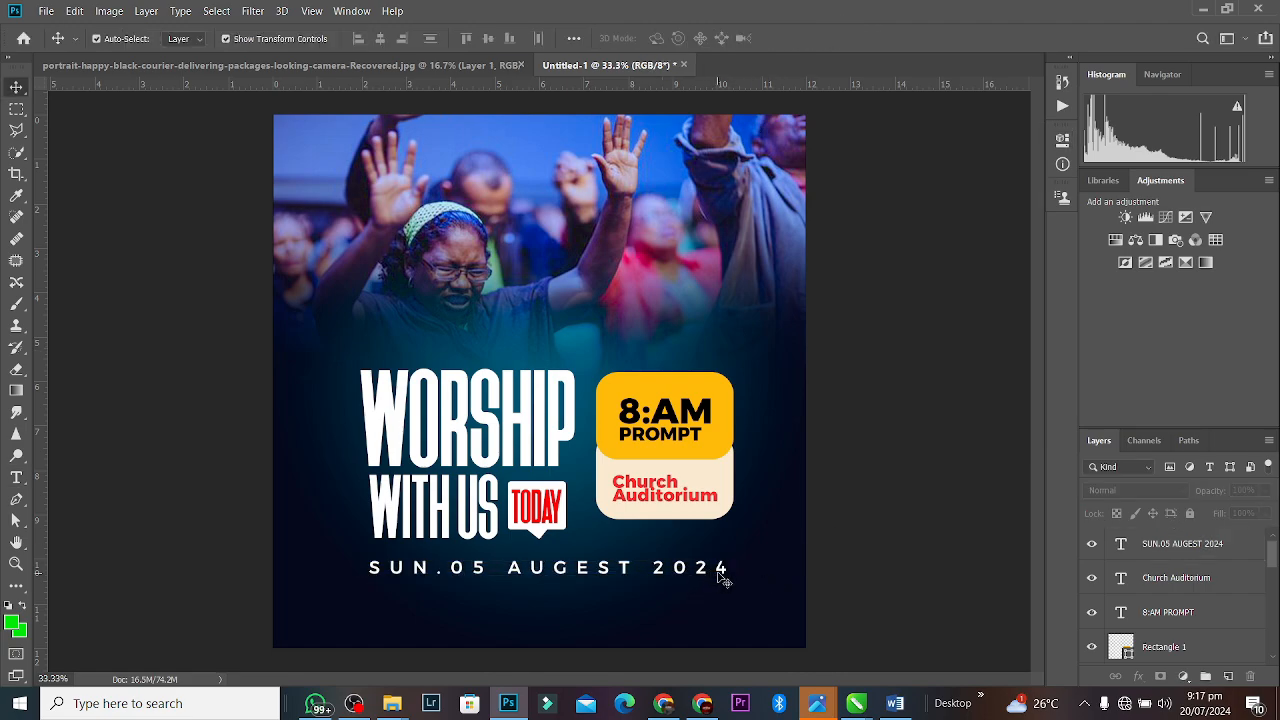
Scale the date line to about 94% and align its start under WITH US.
left_click(721, 578)
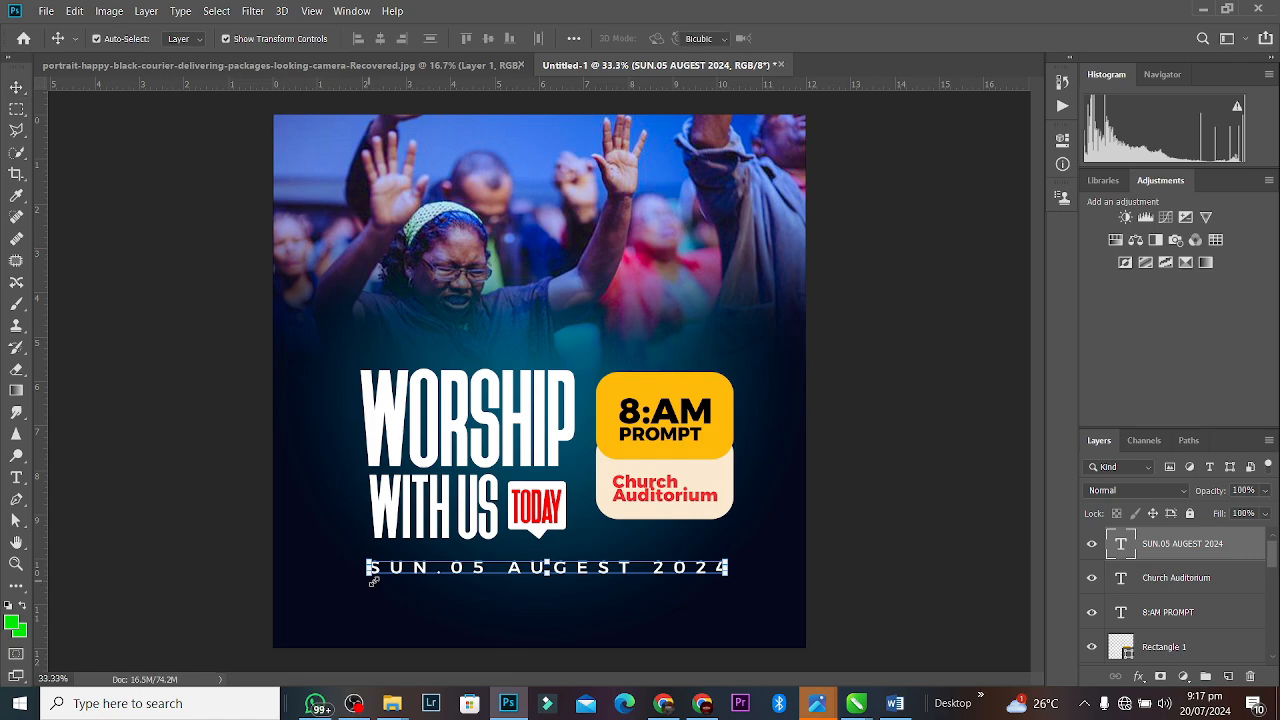
left_click_drag(370, 583, 462, 589)
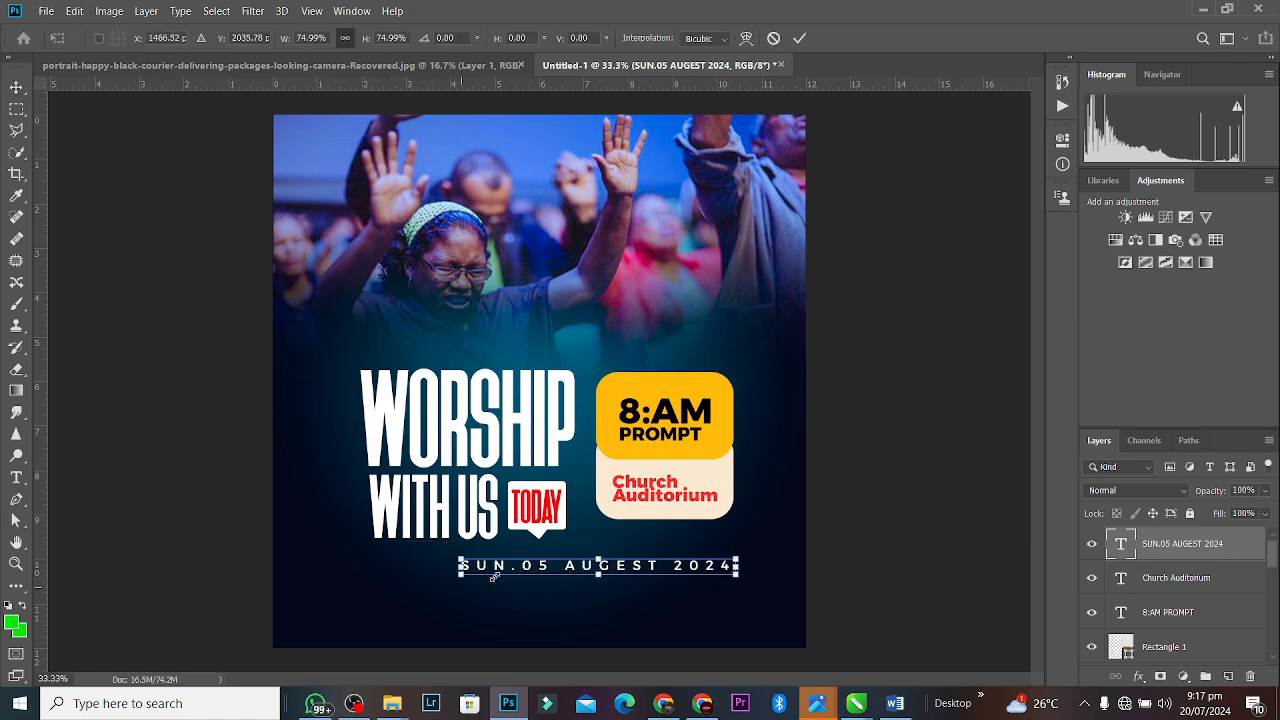
left_click_drag(547, 569, 461, 572)
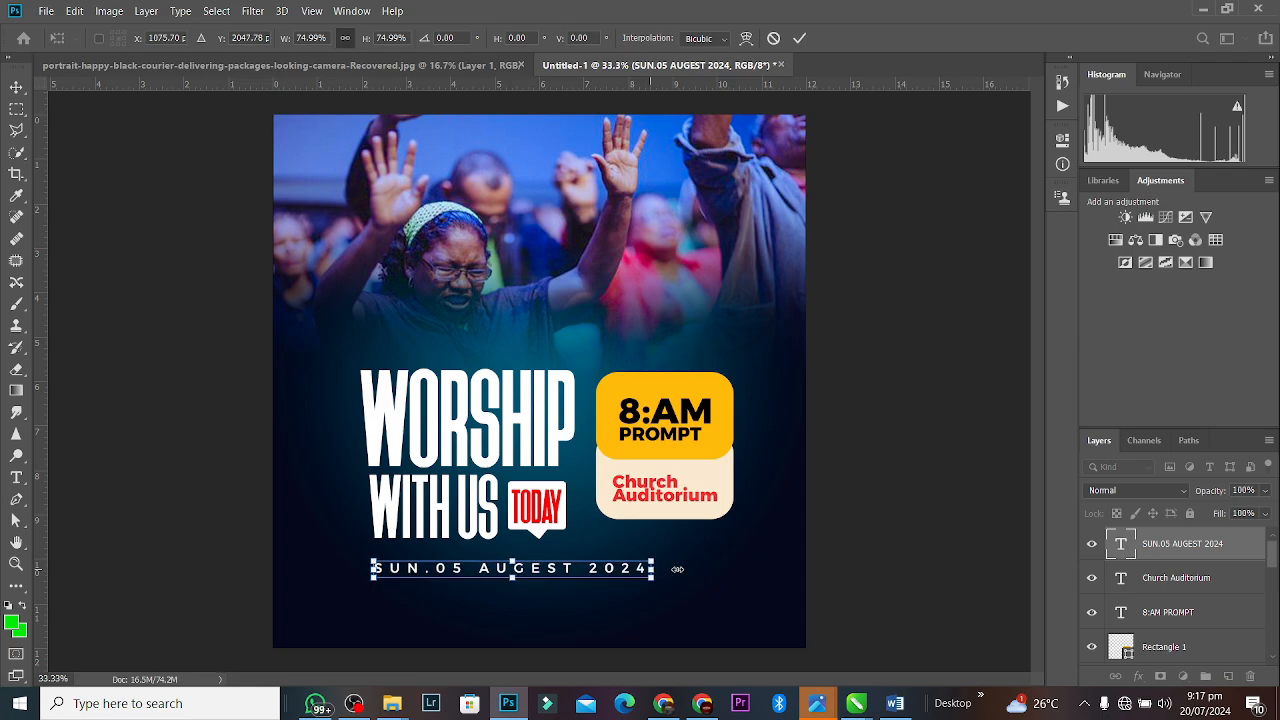
left_click_drag(677, 569, 742, 570)
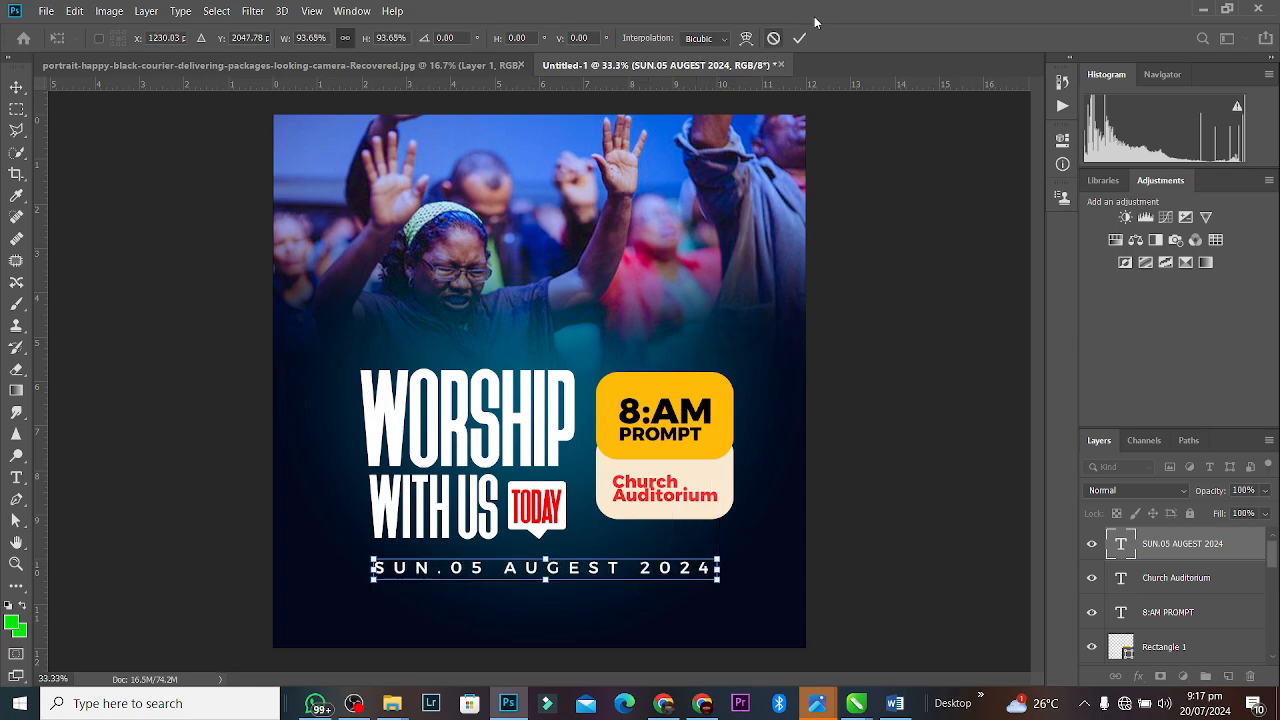
left_click(799, 38)
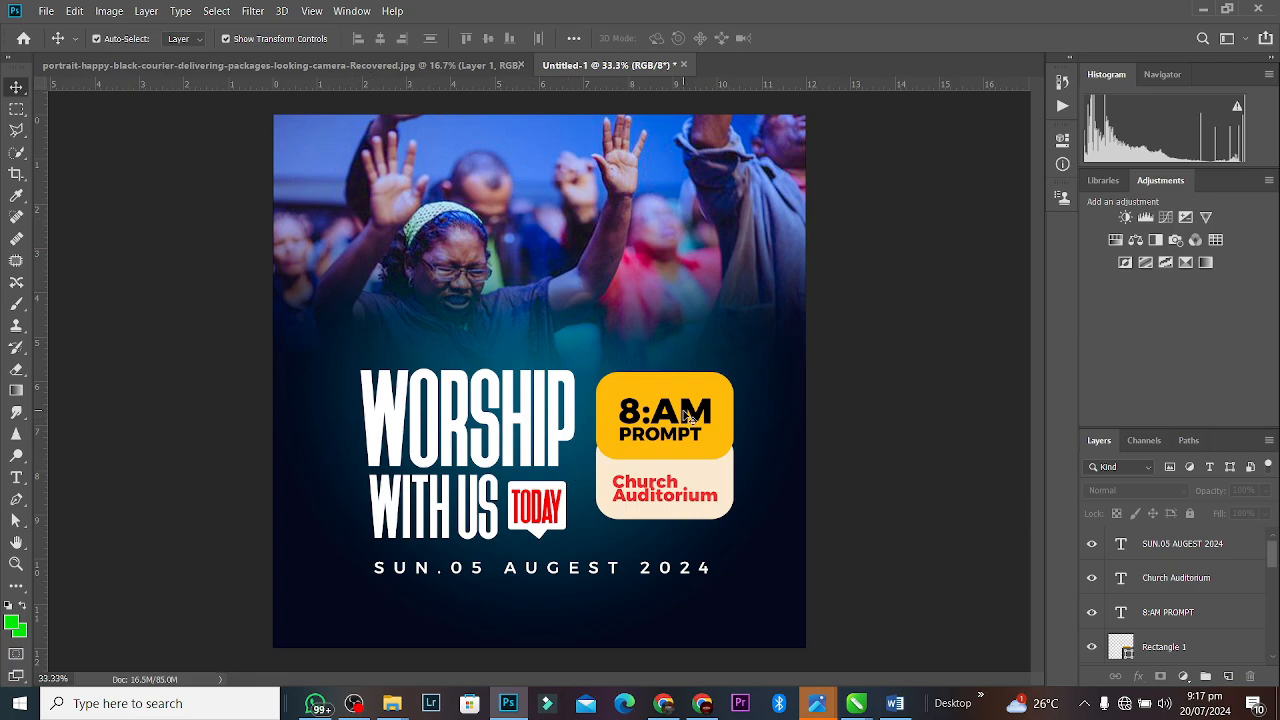
Group the WORSHIP, WITH US and TODAY text layers together with the TODAY tag shape.
left_click(490, 405)
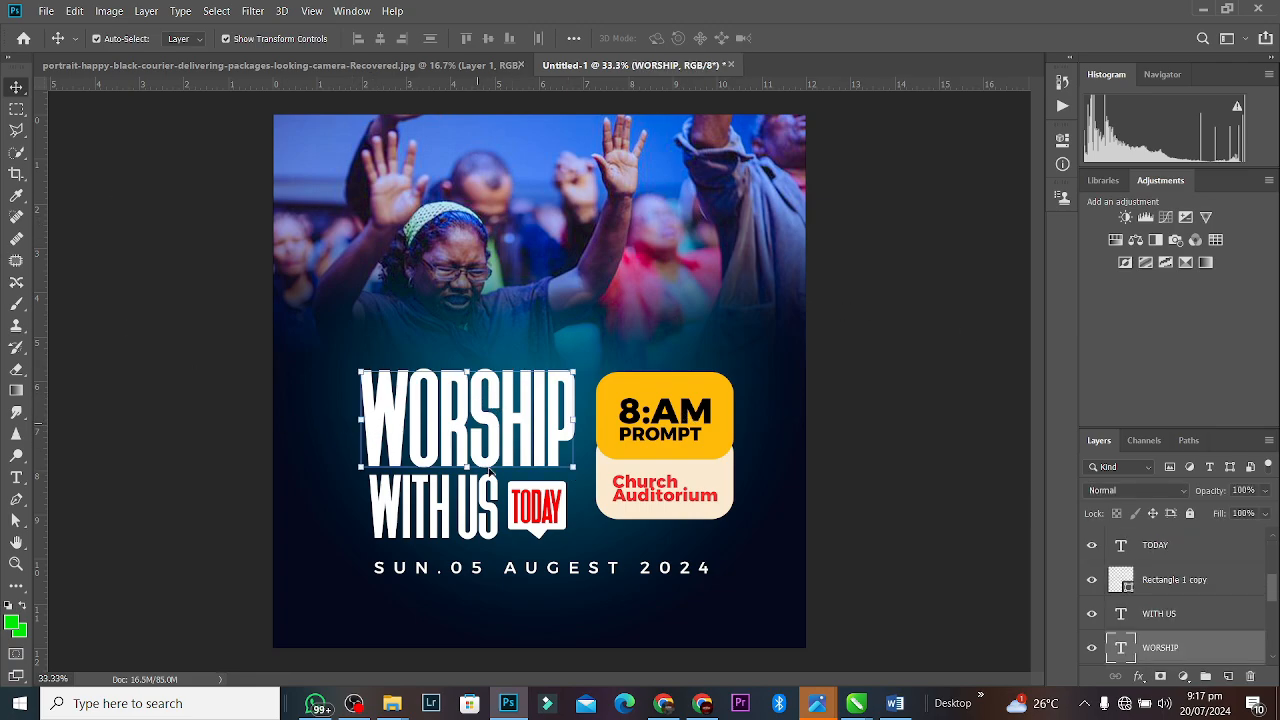
left_click(486, 508, "shift")
left_click(551, 507, "shift")
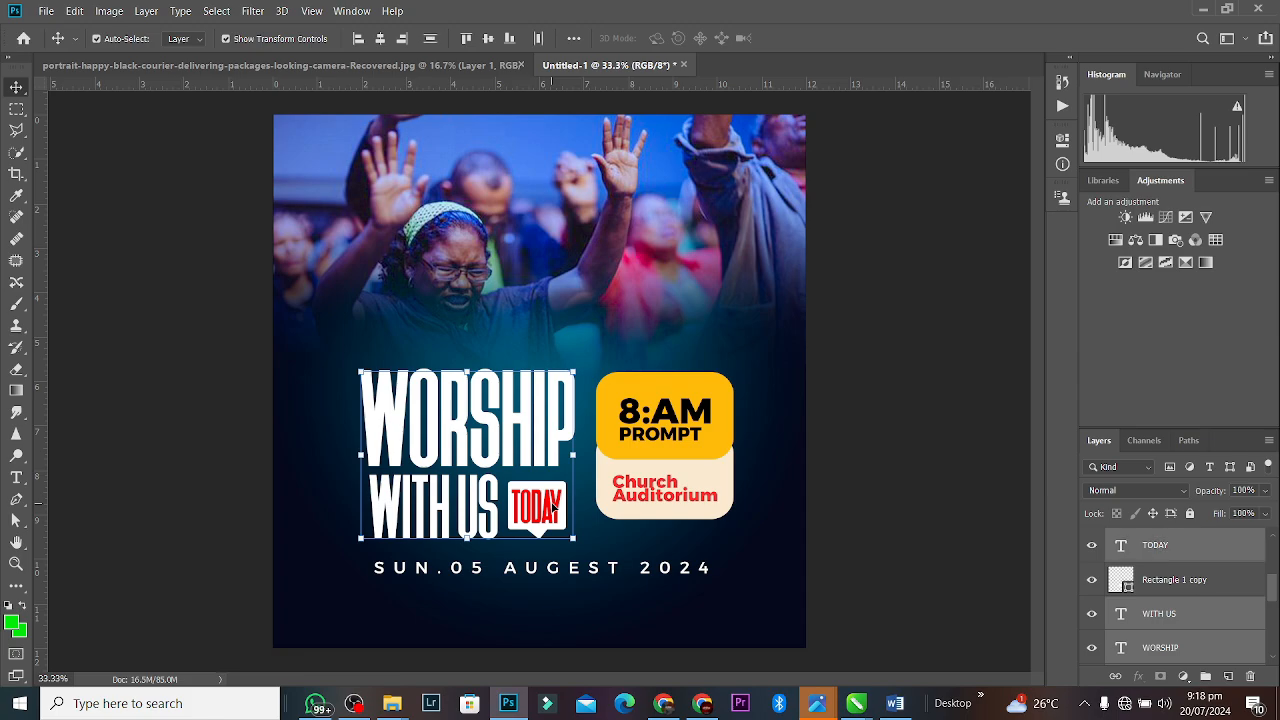
left_click(1164, 579, "ctrl")
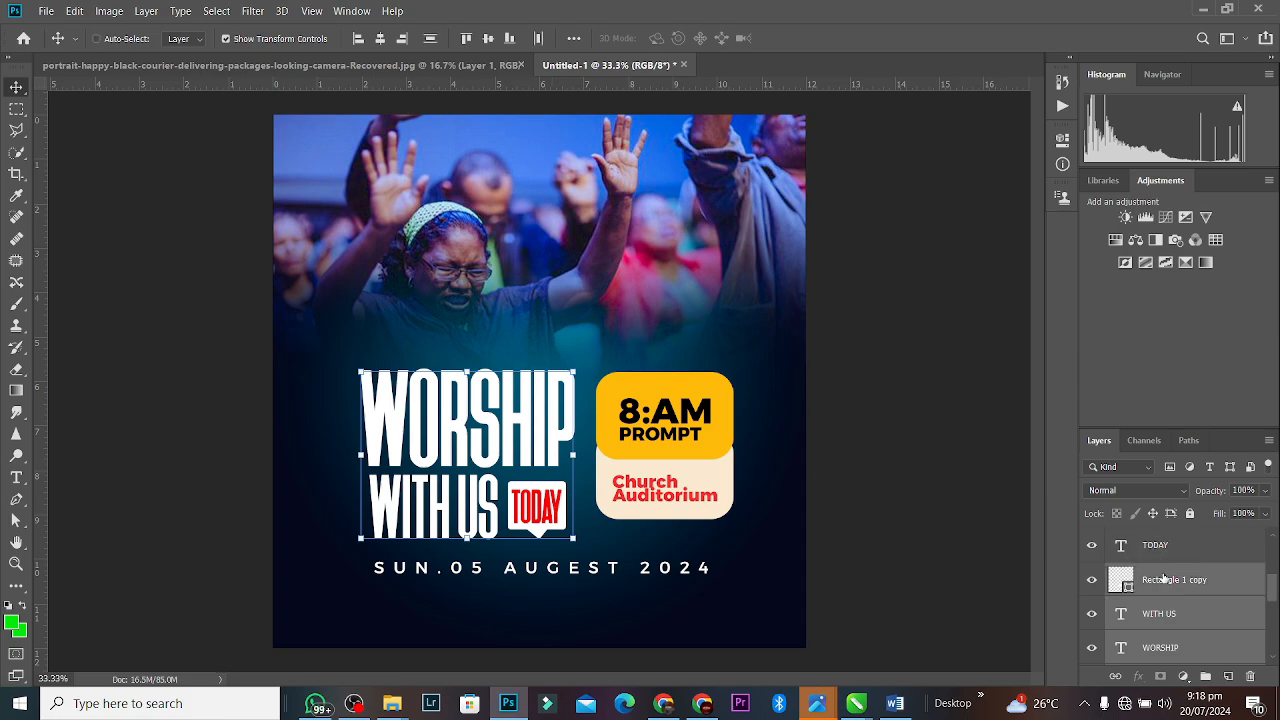
left_click(1163, 544, "ctrl")
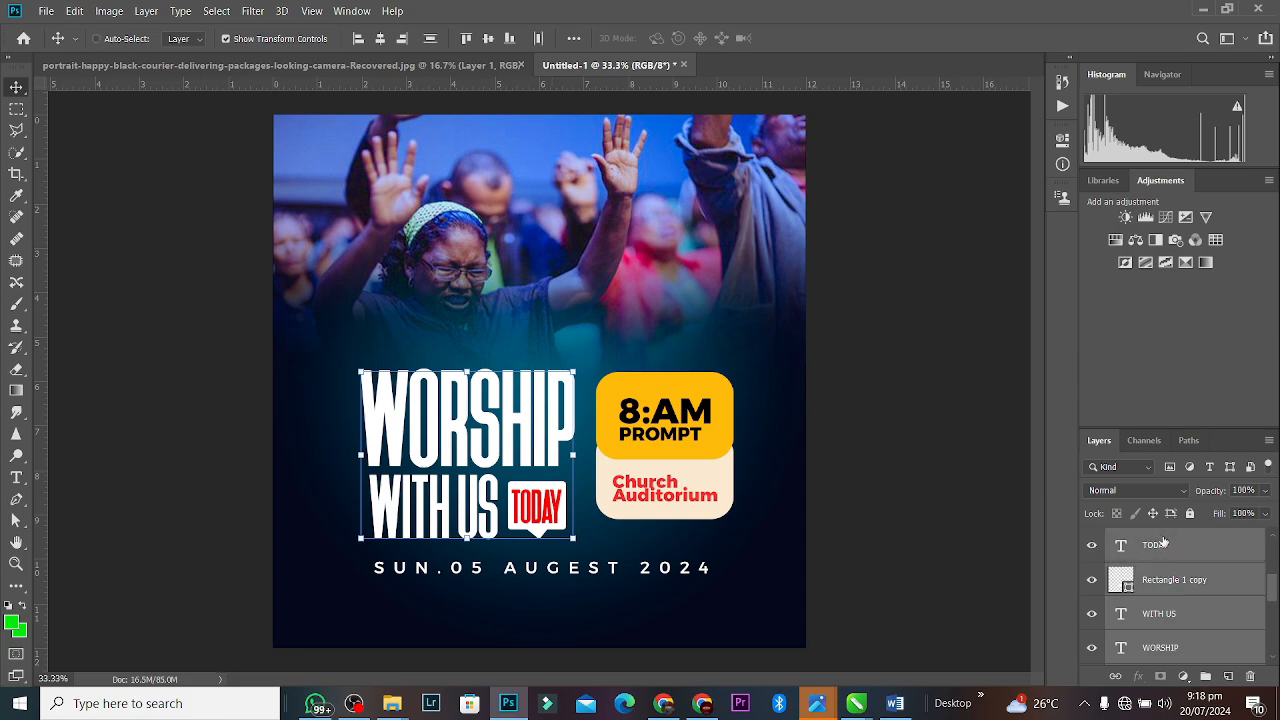
key("ctrl+g")
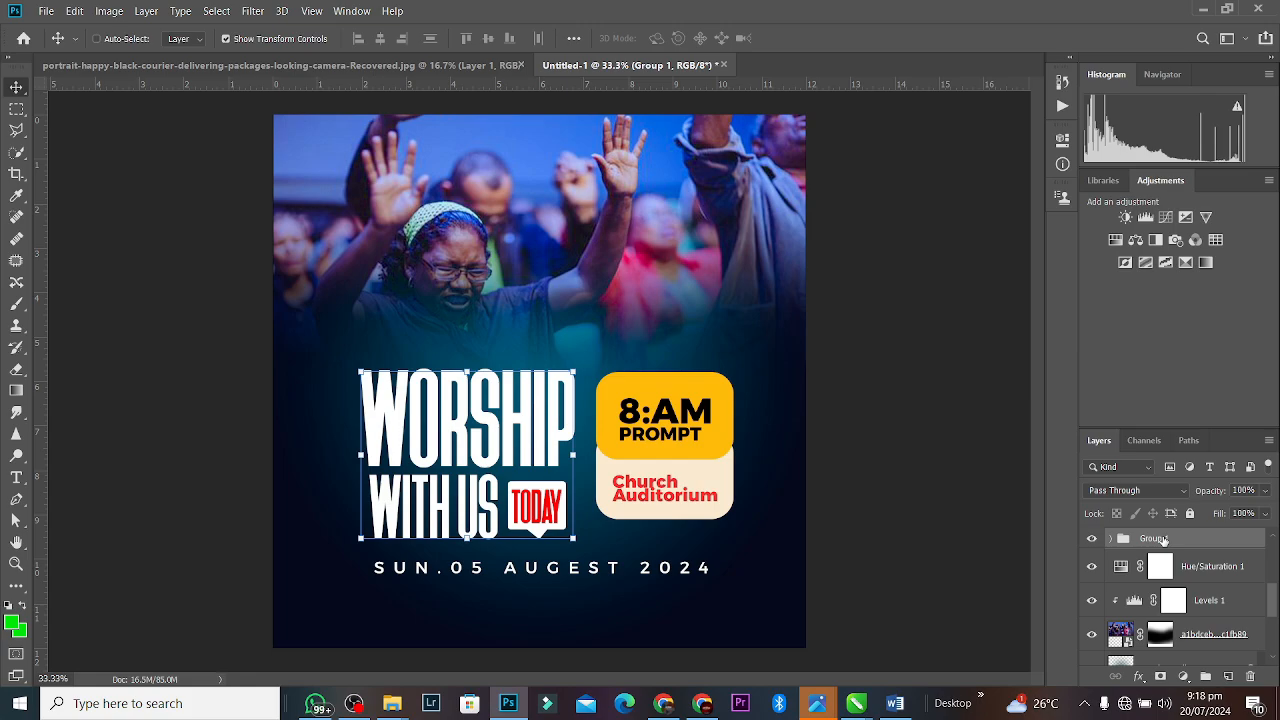
Duplicate the title group as a single merged layer and enlarge it to about 263% across the flyer's width.
key("ctrl+j")
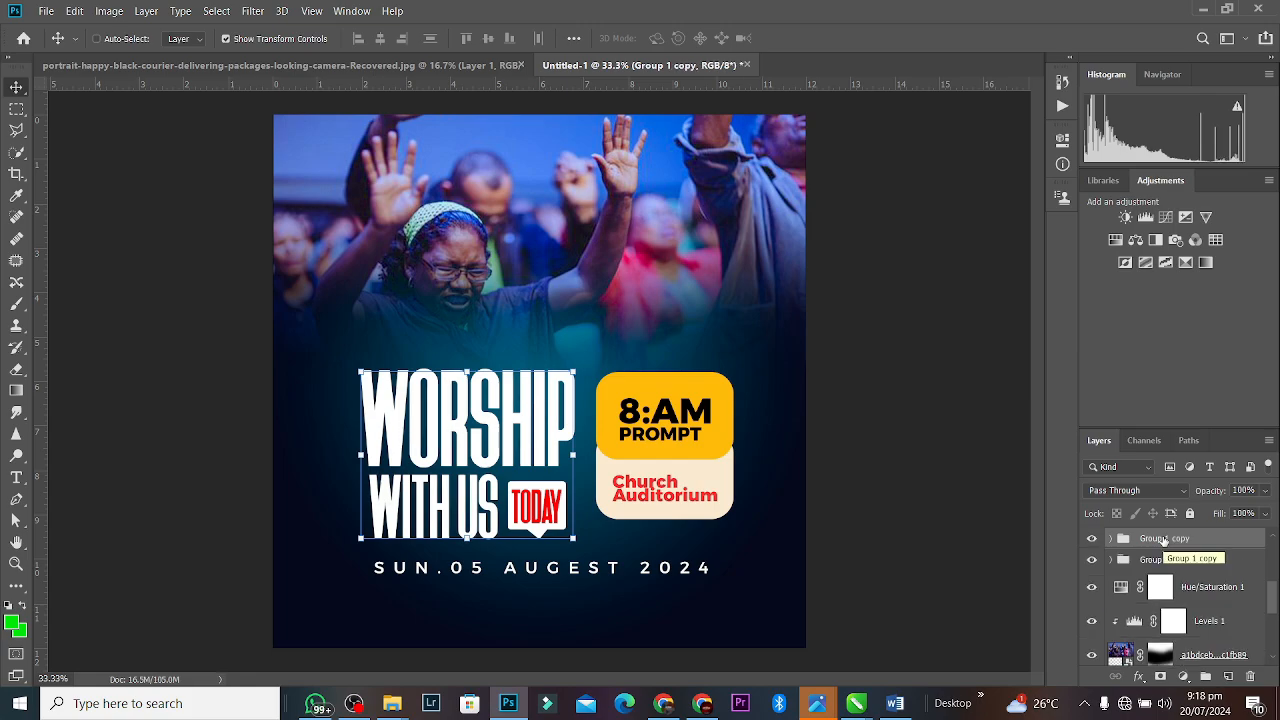
key("ctrl+e")
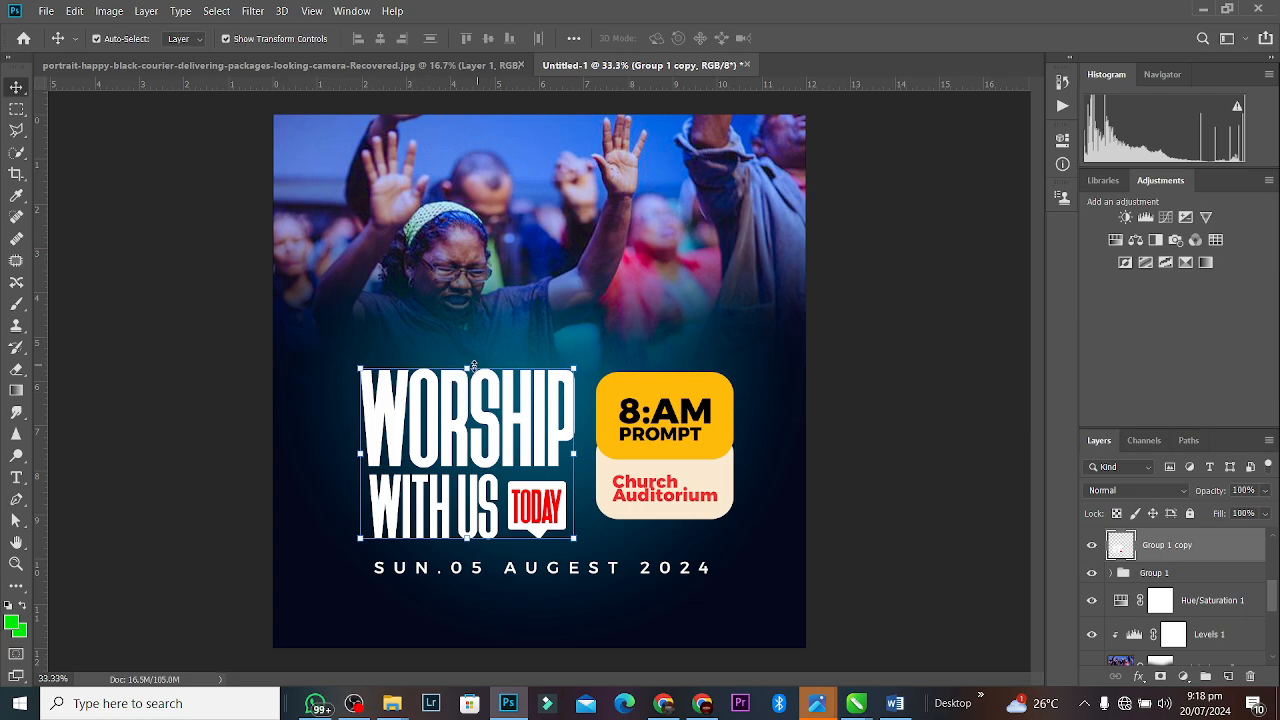
key("ctrl+t")
left_click_drag(474, 368, 516, 152)
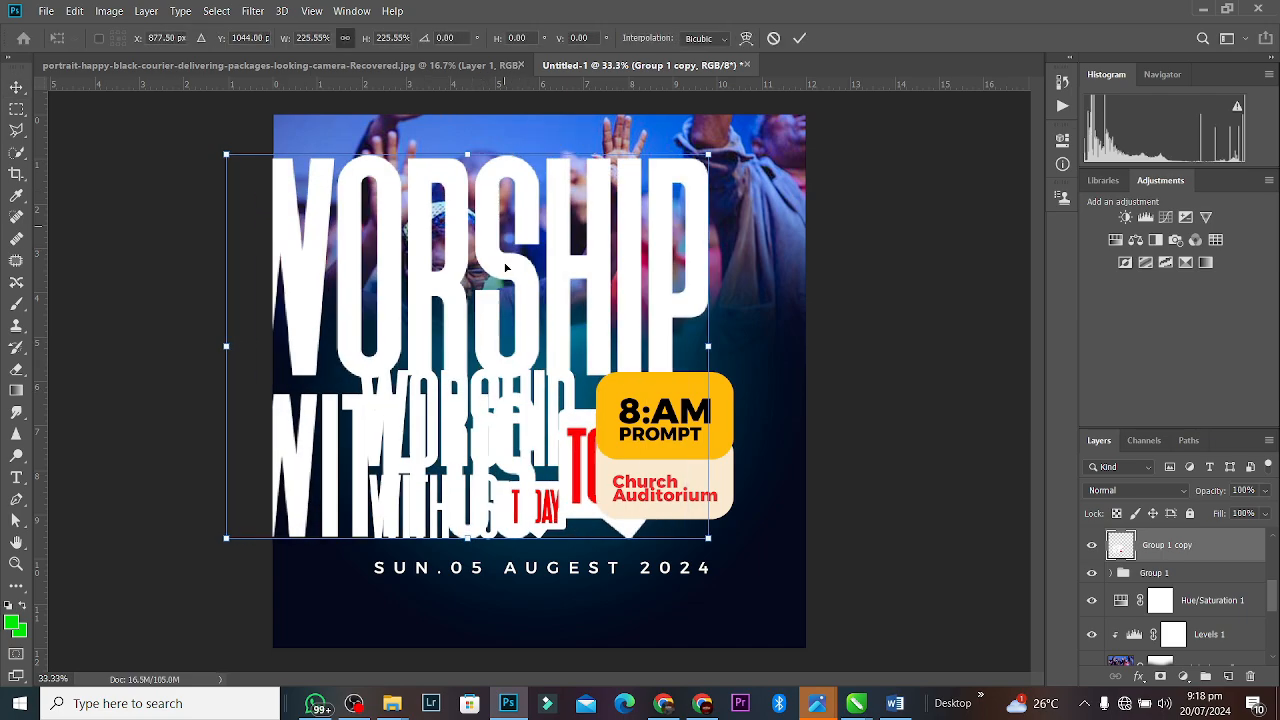
left_click_drag(505, 275, 573, 327)
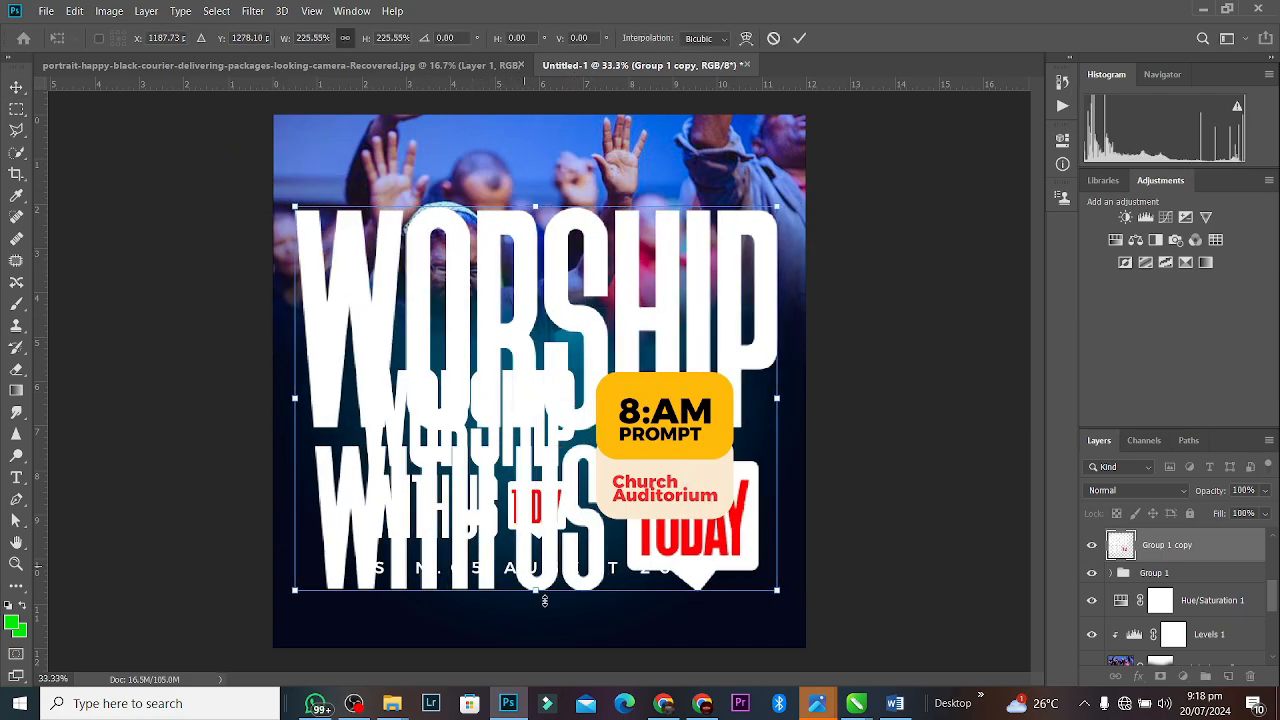
left_click_drag(536, 590, 536, 658)
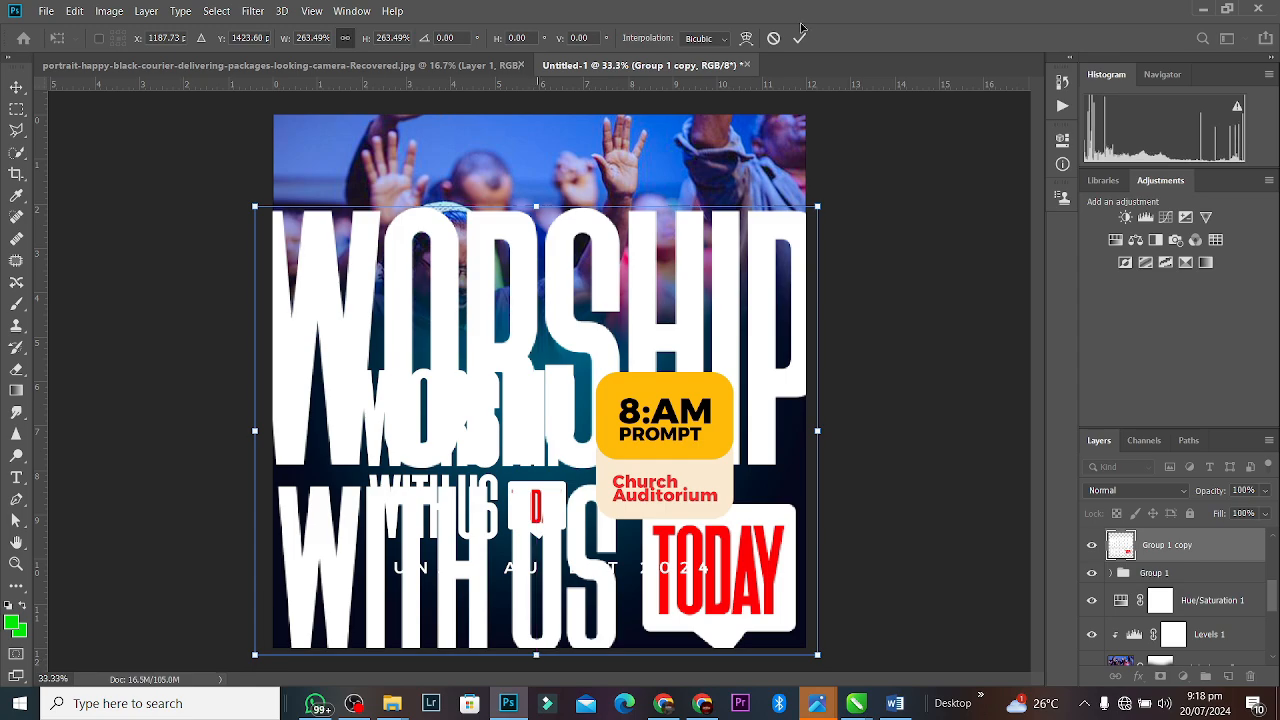
left_click(799, 38)
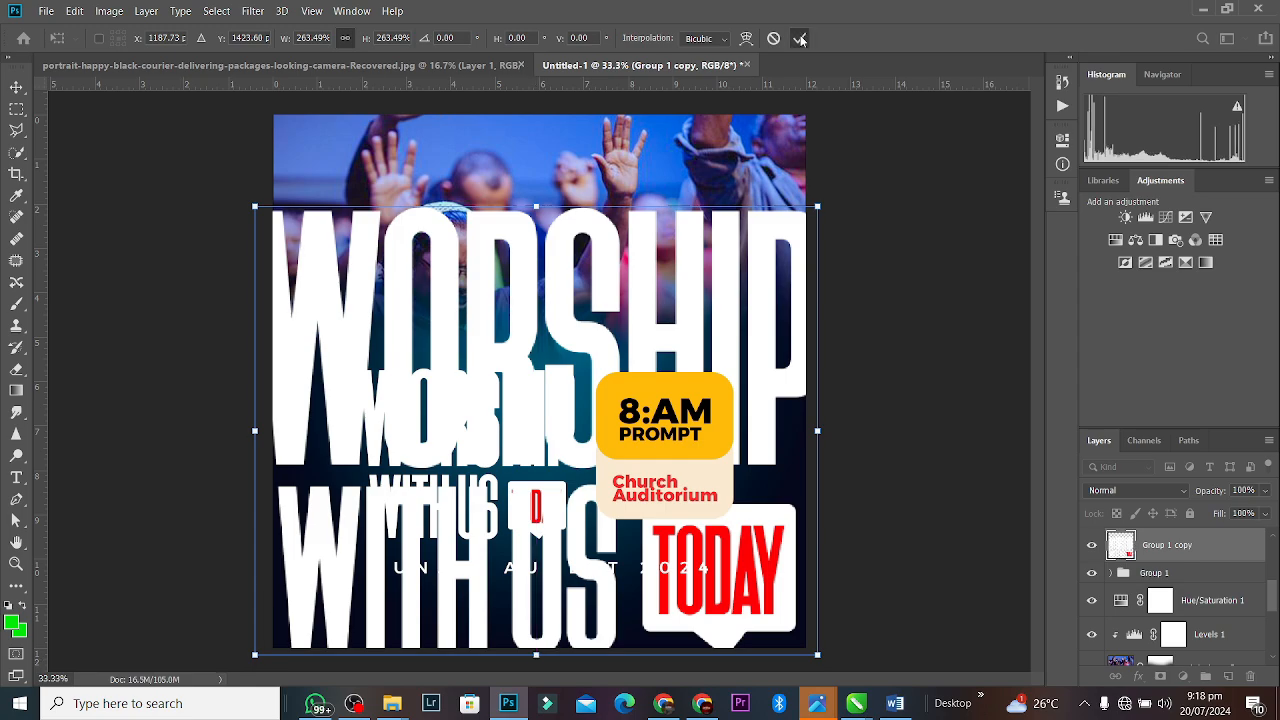
Set the enlarged title copy's blend mode to Overlay and its fill to 38%.
left_click(1150, 490)
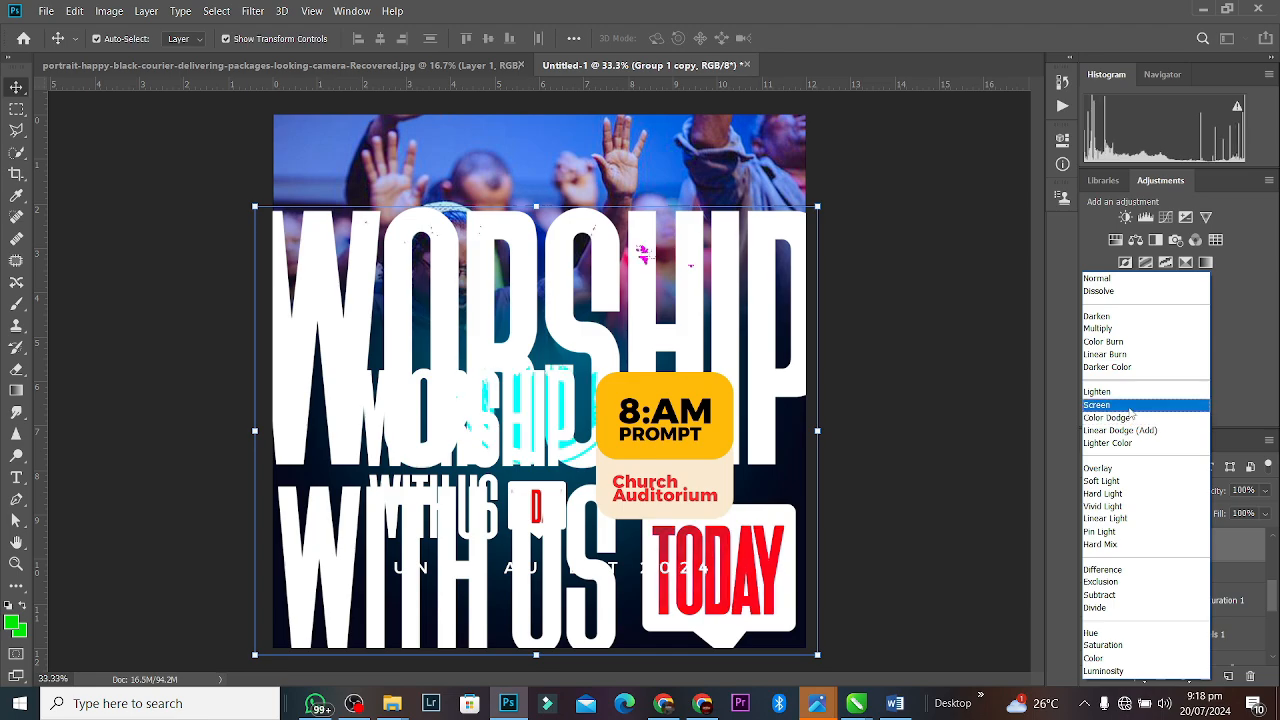
left_click(1130, 468)
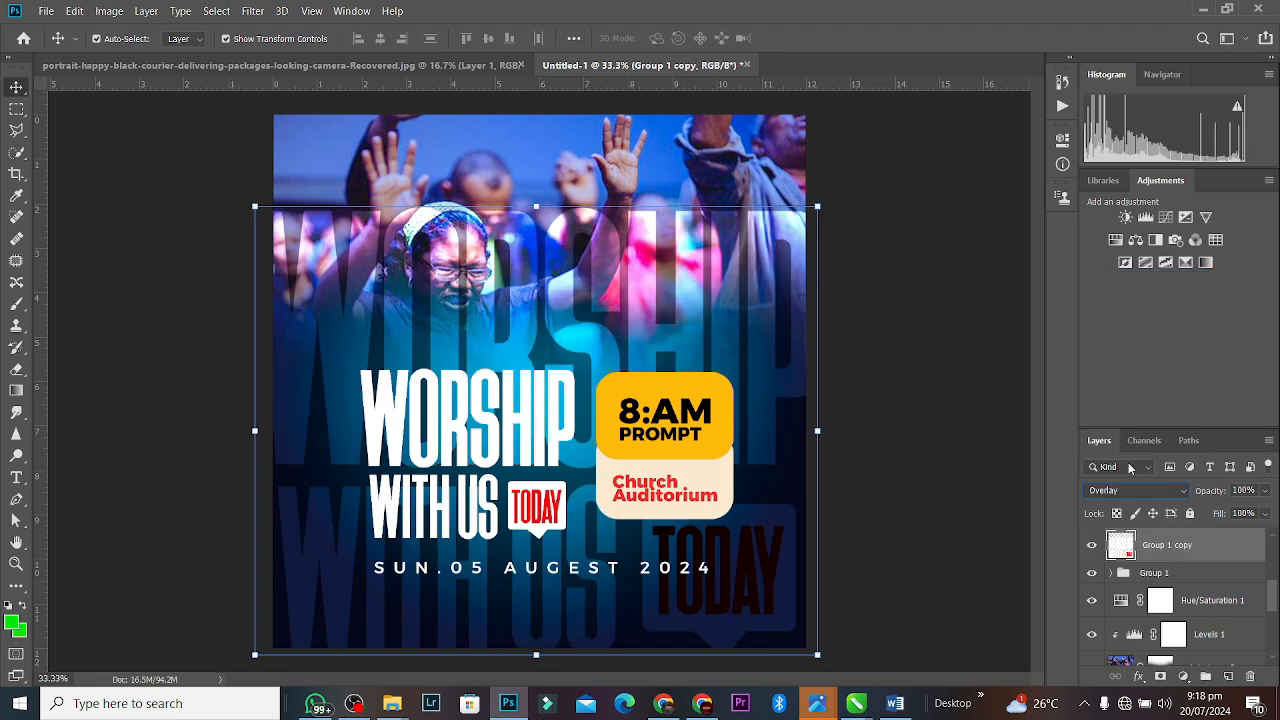
left_click_drag(1264, 514, 1220, 535)
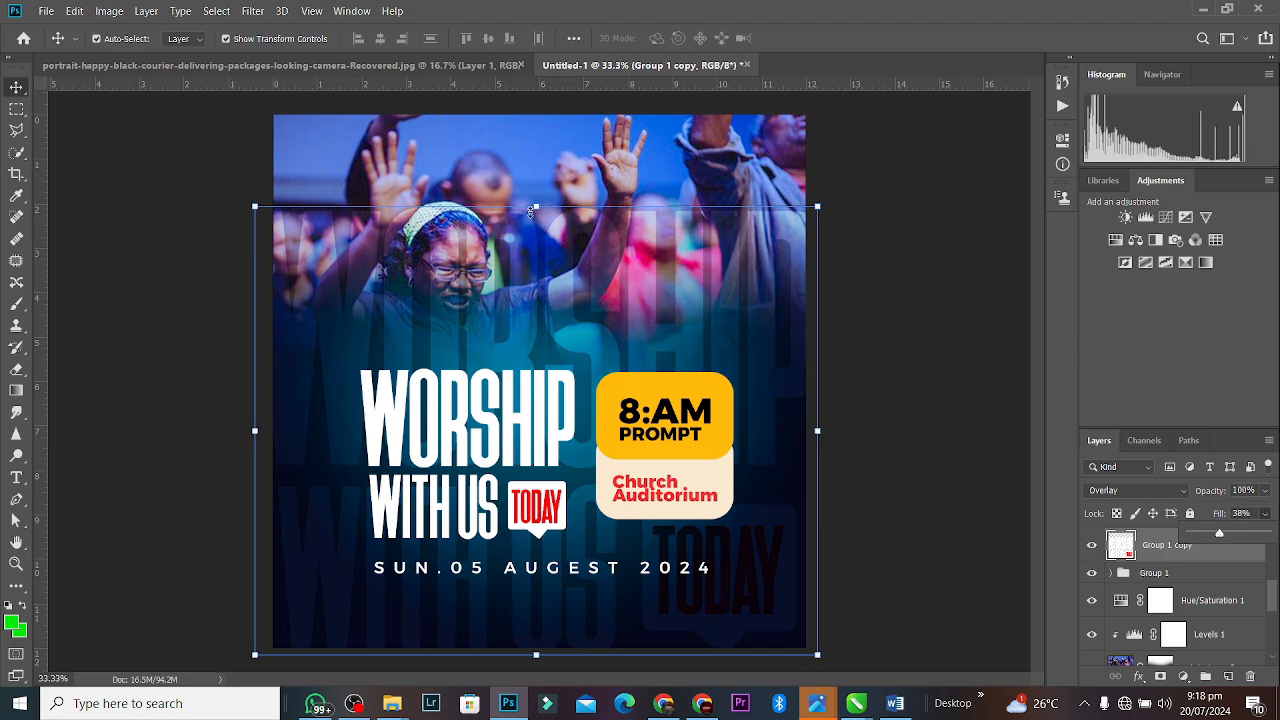
Scale the title copy up to about 123% to cover the whole canvas and place it beneath the Gradient Fill 1 layer.
left_click_drag(537, 207, 538, 101)
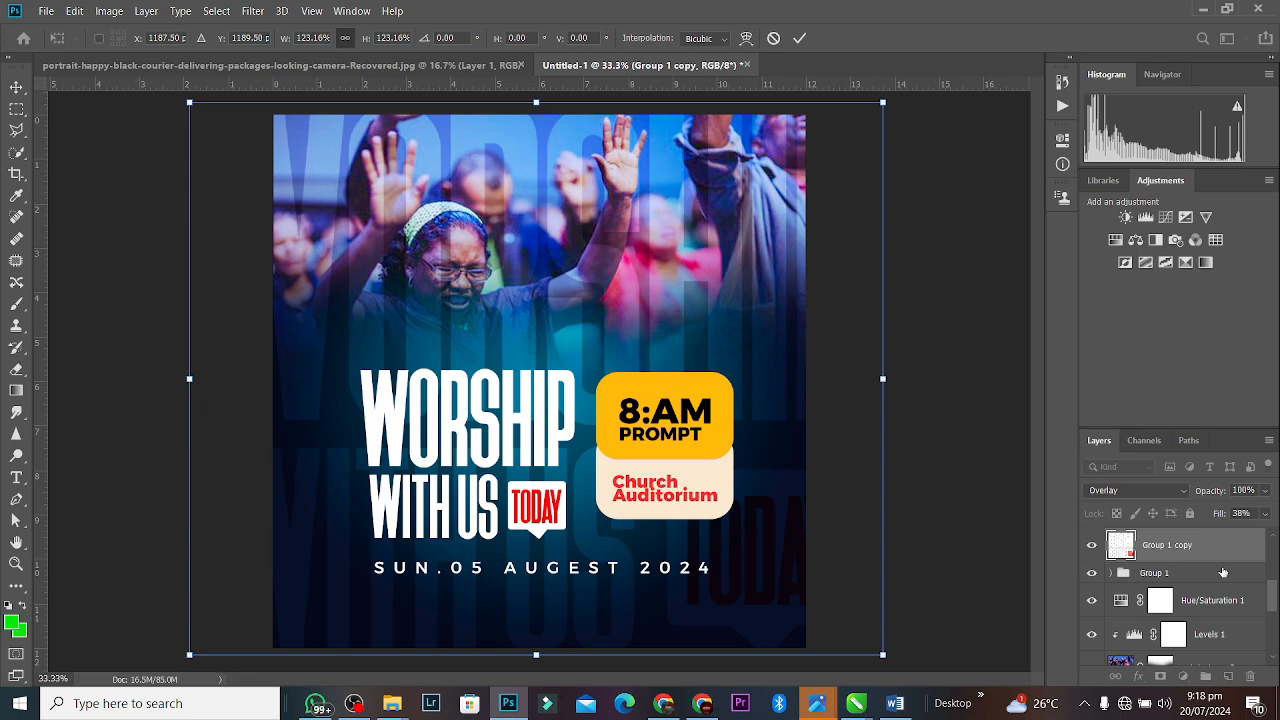
left_click(800, 38)
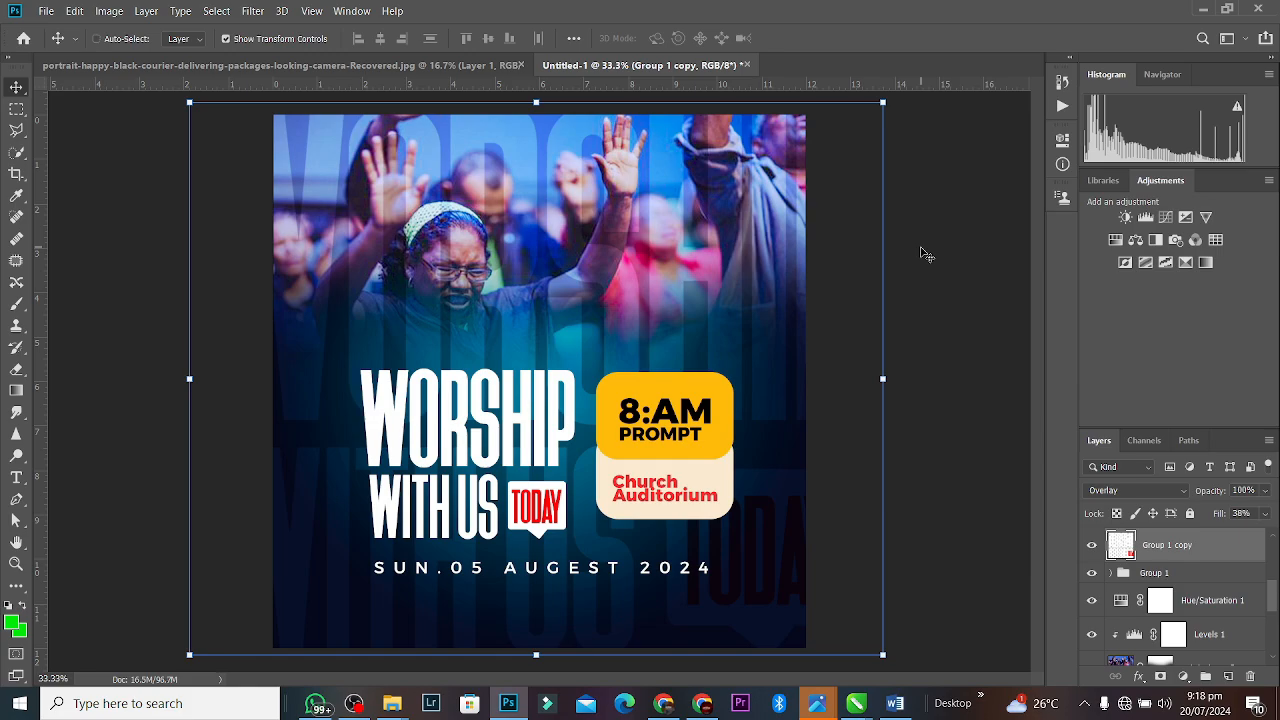
key("ctrl+minus")
key("ctrl+bracketleft")
key("ctrl+bracketleft")
key("ctrl+bracketleft")
key("ctrl+bracketleft")
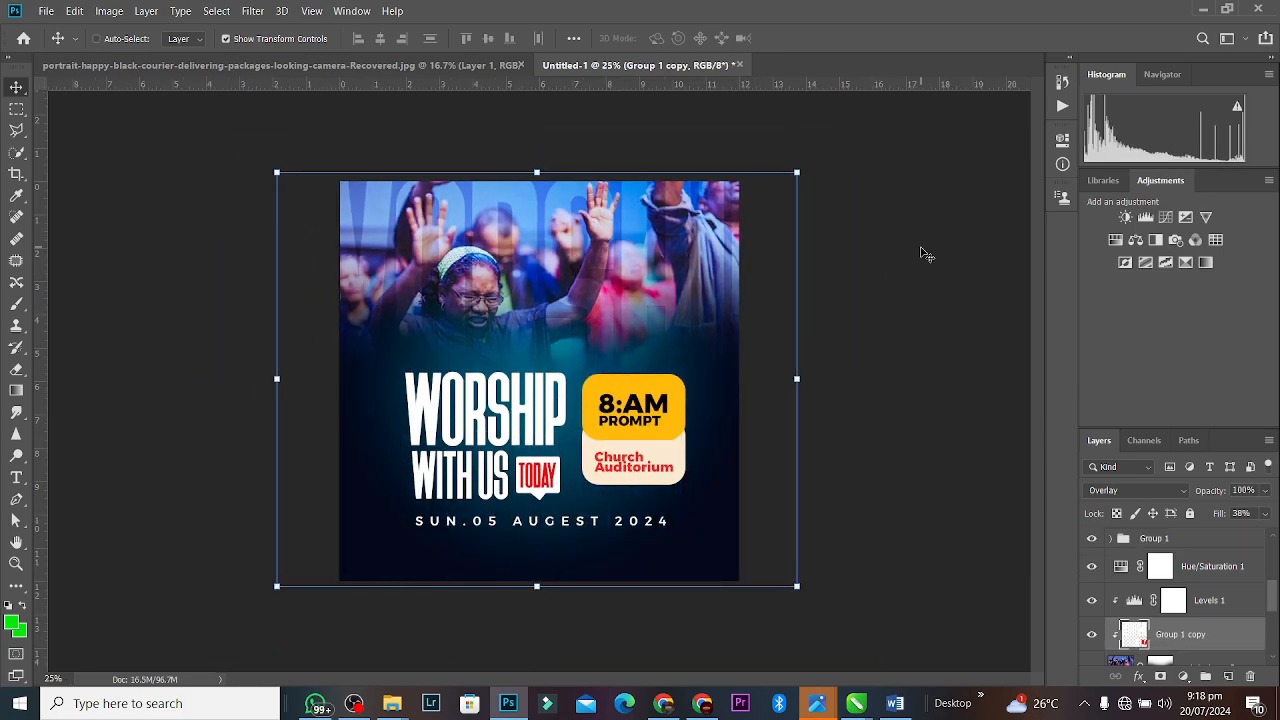
key("ctrl+bracketleft")
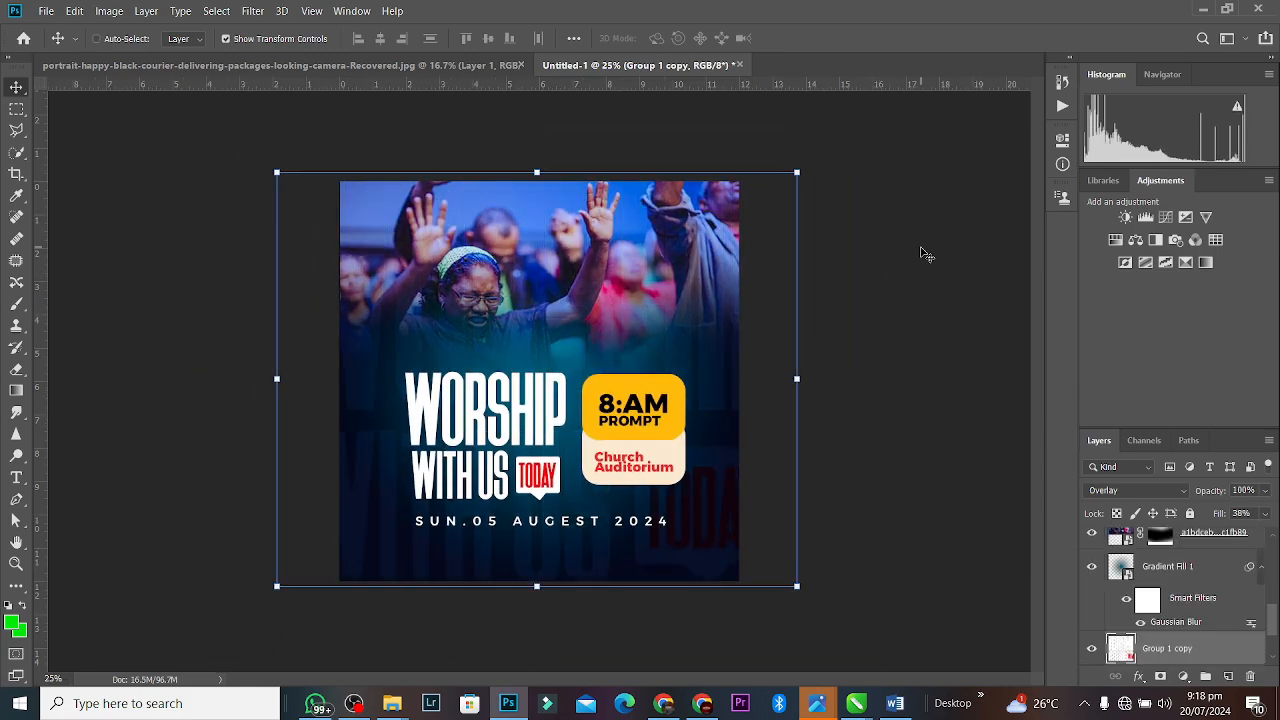
key("ctrl+bracketright")
key("ctrl+bracketleft")
left_click(842, 313)
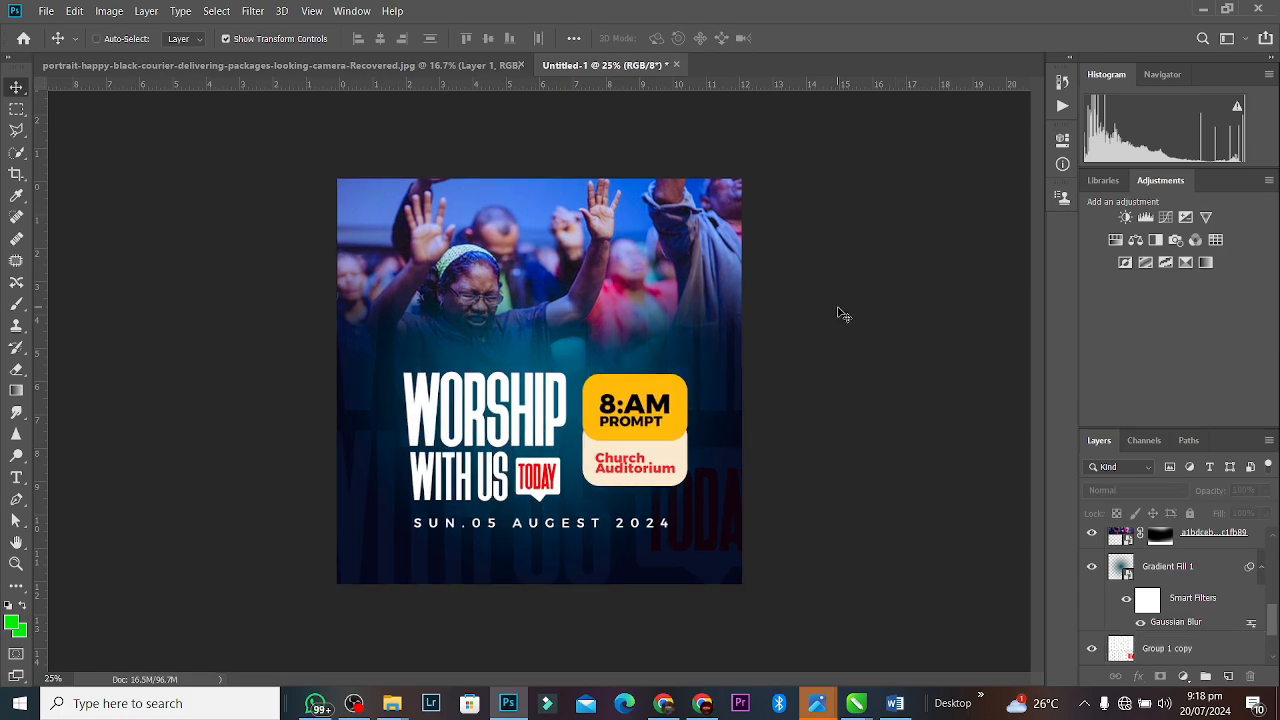
Draw a white rectangular bar about 1602 by 85 px and position it above the WORSHIP title, across the photo's lower edge.
key("ctrl+equal")
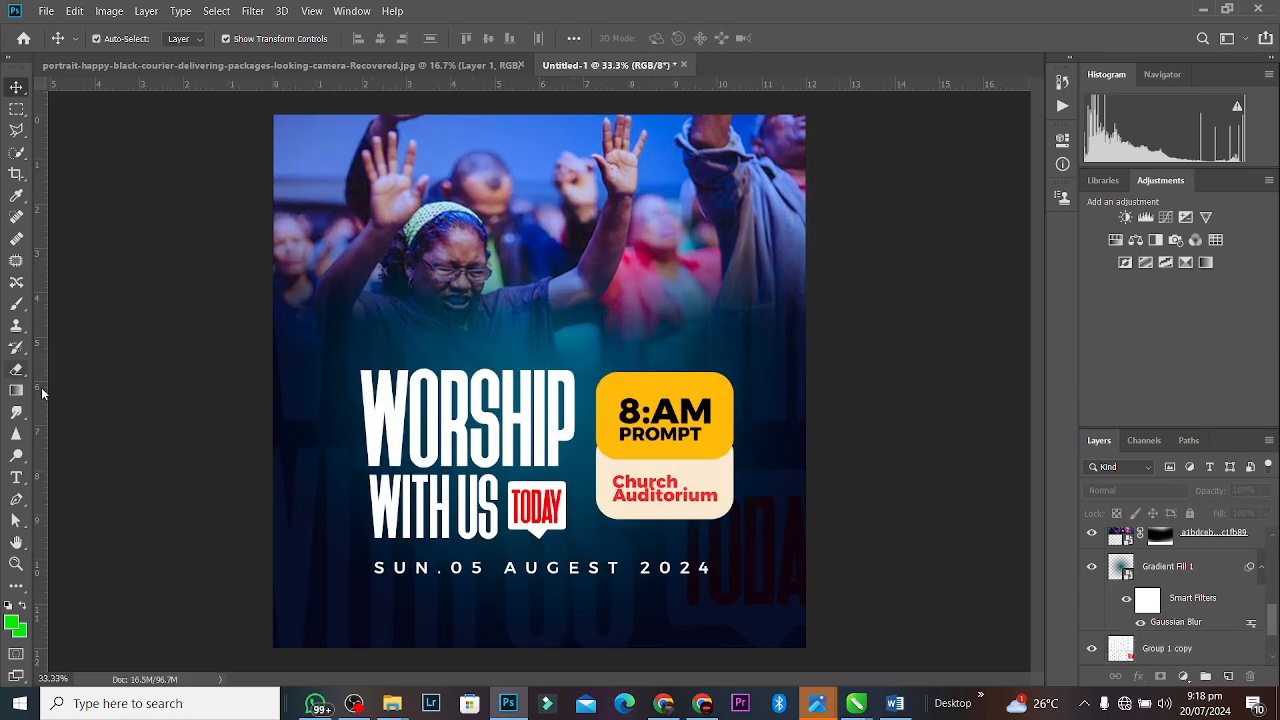
left_click(17, 587)
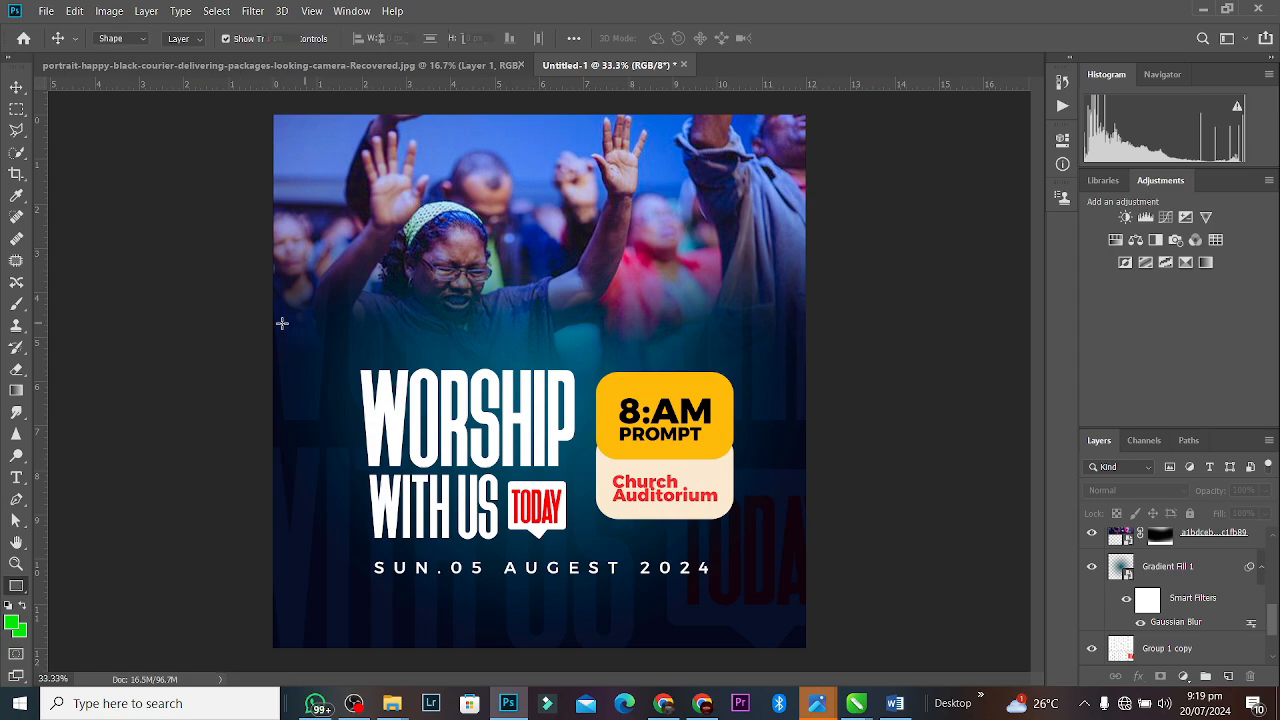
left_click_drag(282, 324, 637, 342)
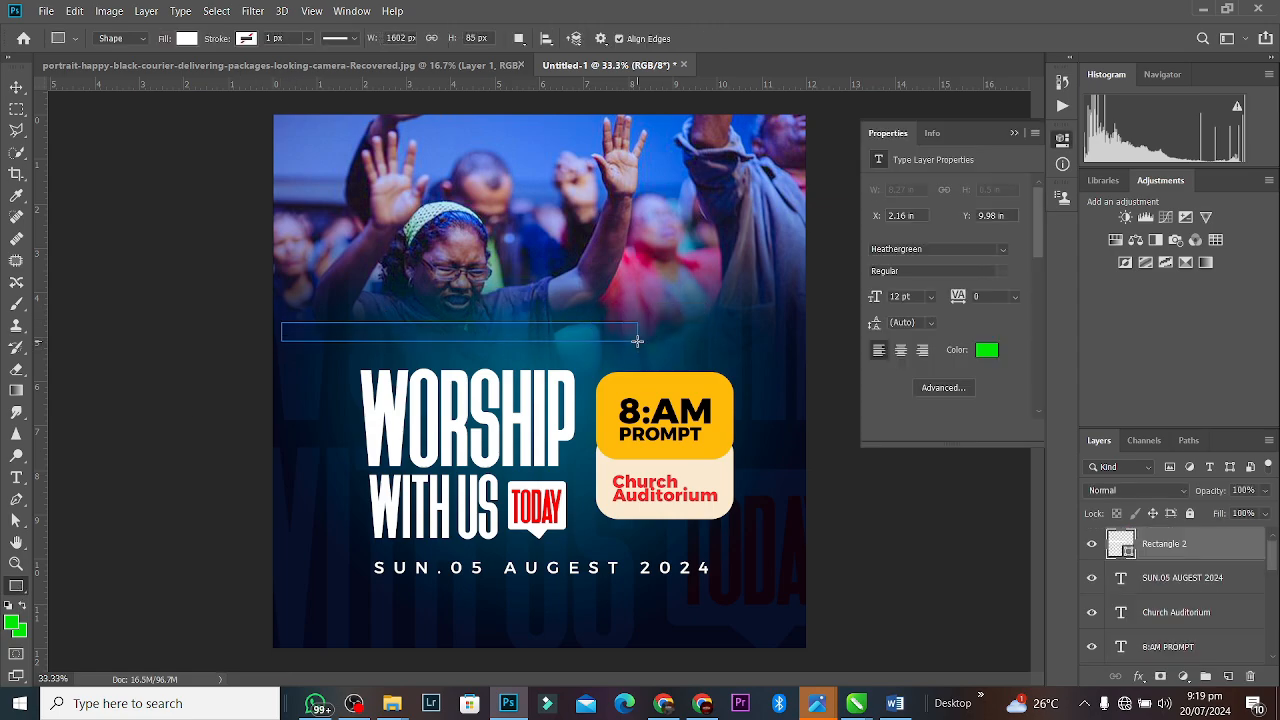
left_click(15, 88)
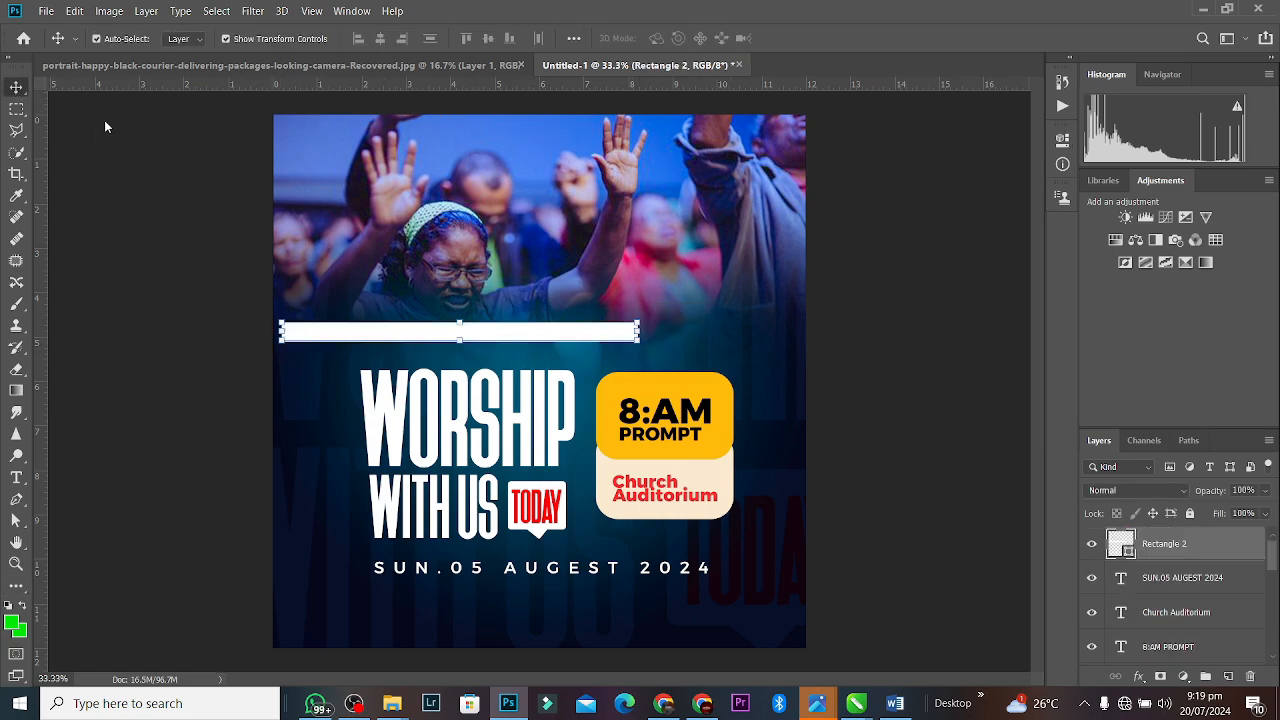
left_click_drag(472, 331, 510, 313)
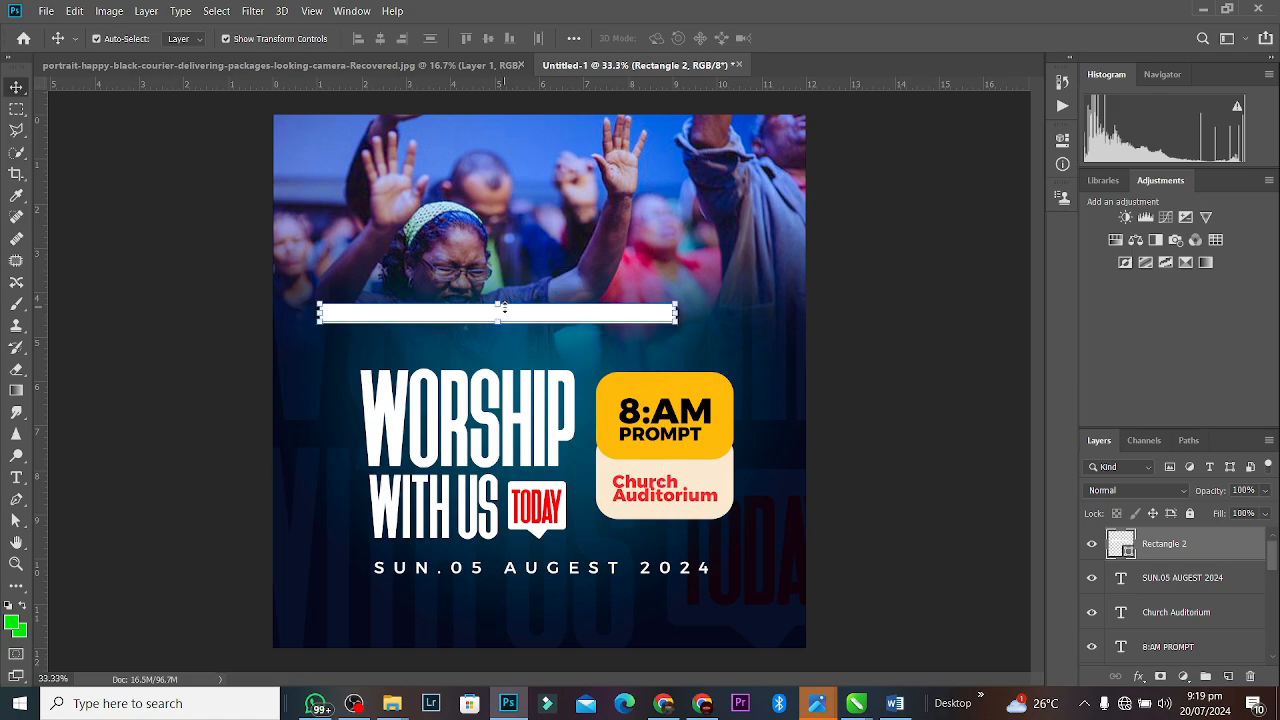
Add a WORSJIP text layer above the white bar and color it dark navy #0c1326.
left_click(16, 477)
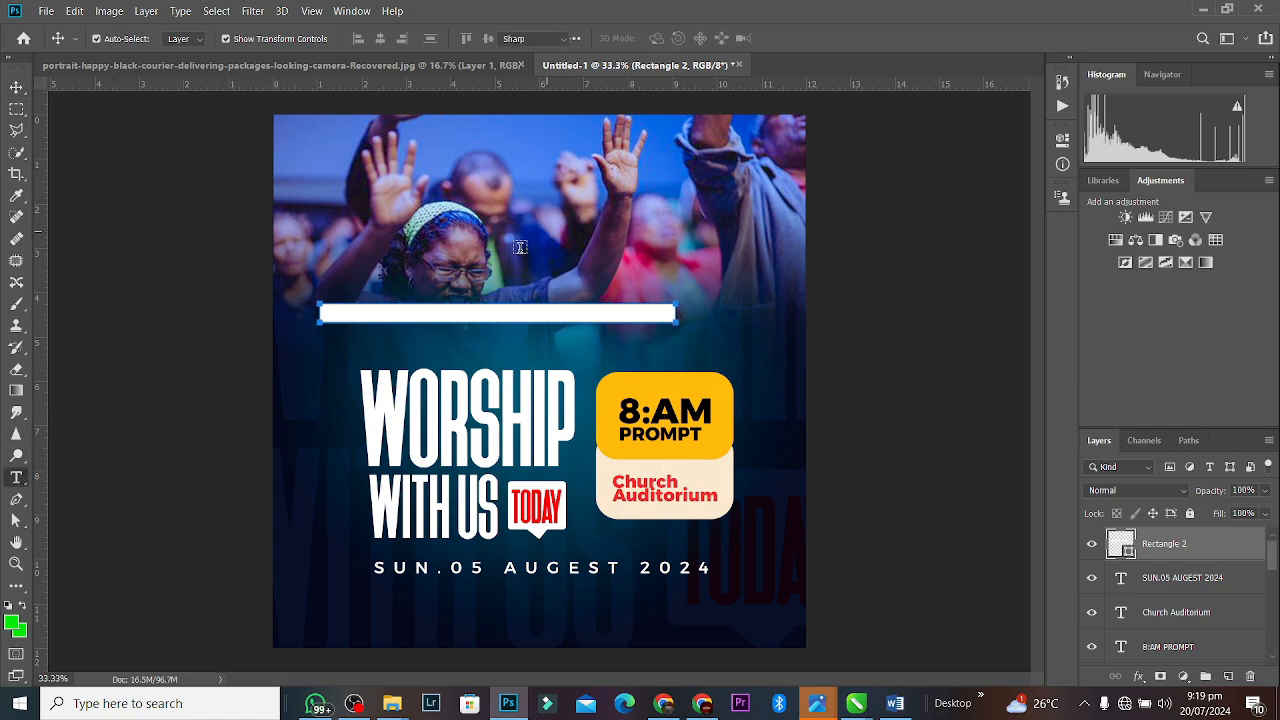
left_click(381, 246)
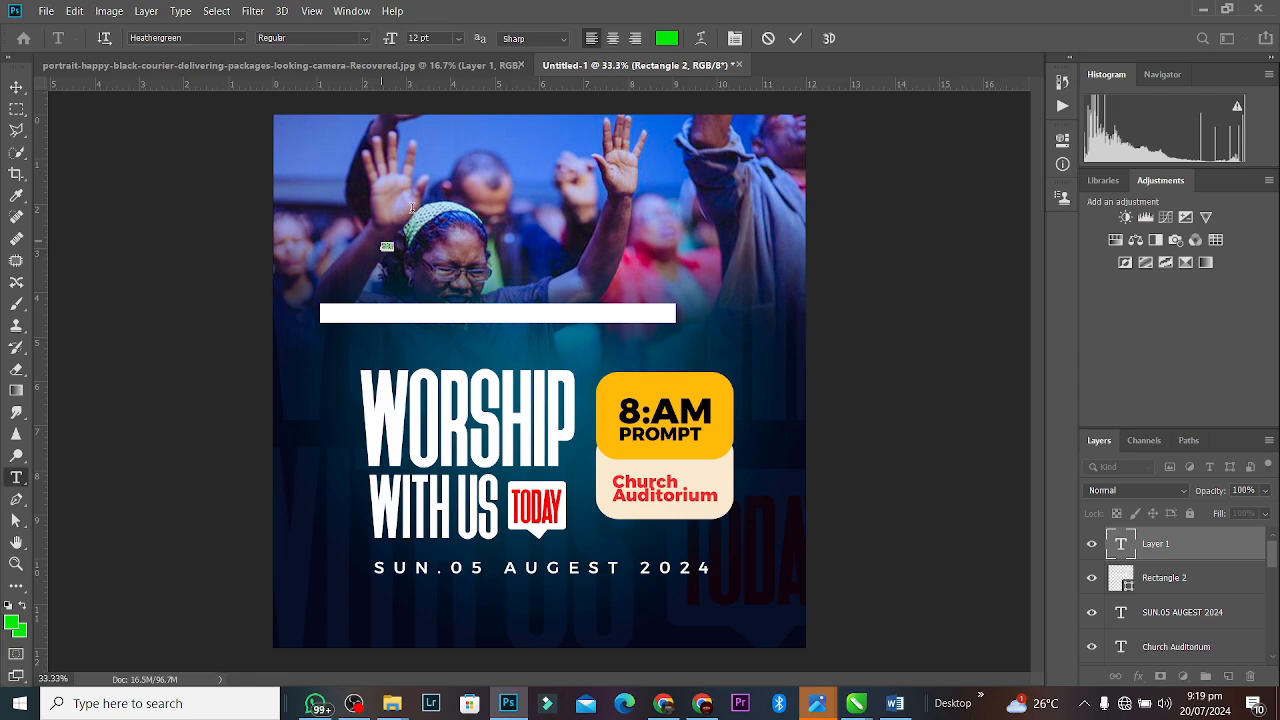
left_click(667, 38)
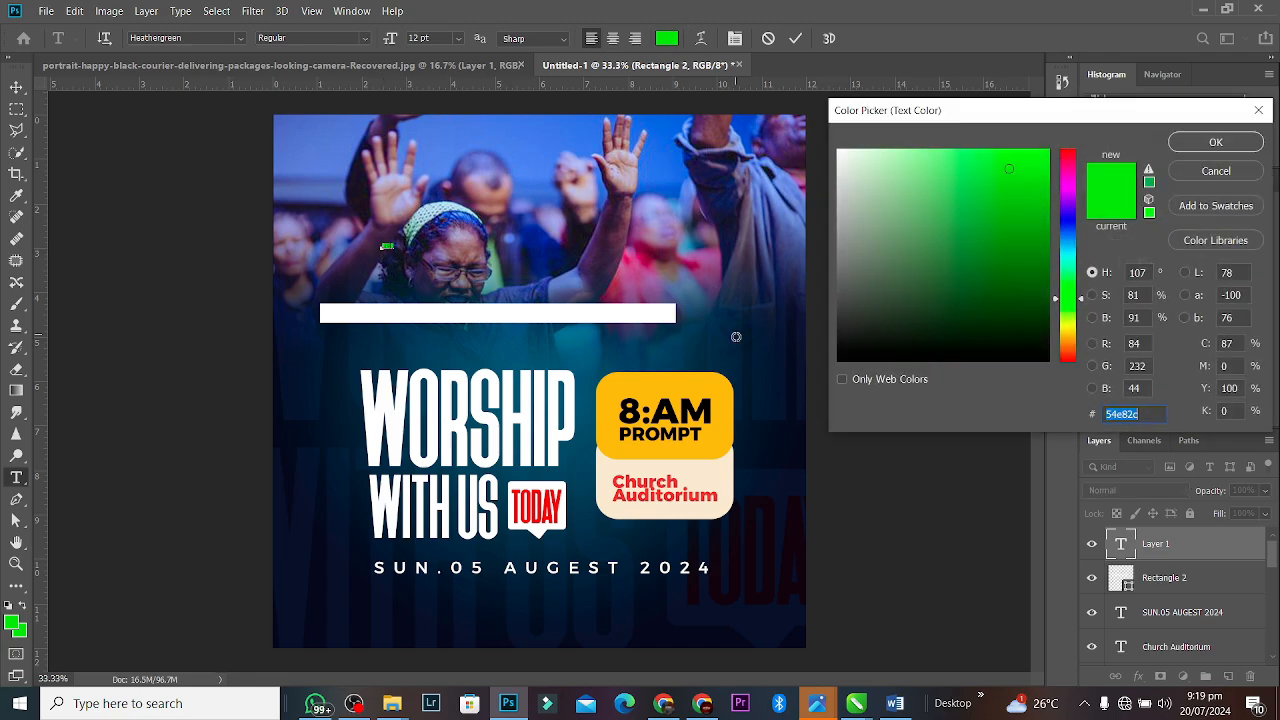
left_click(778, 438)
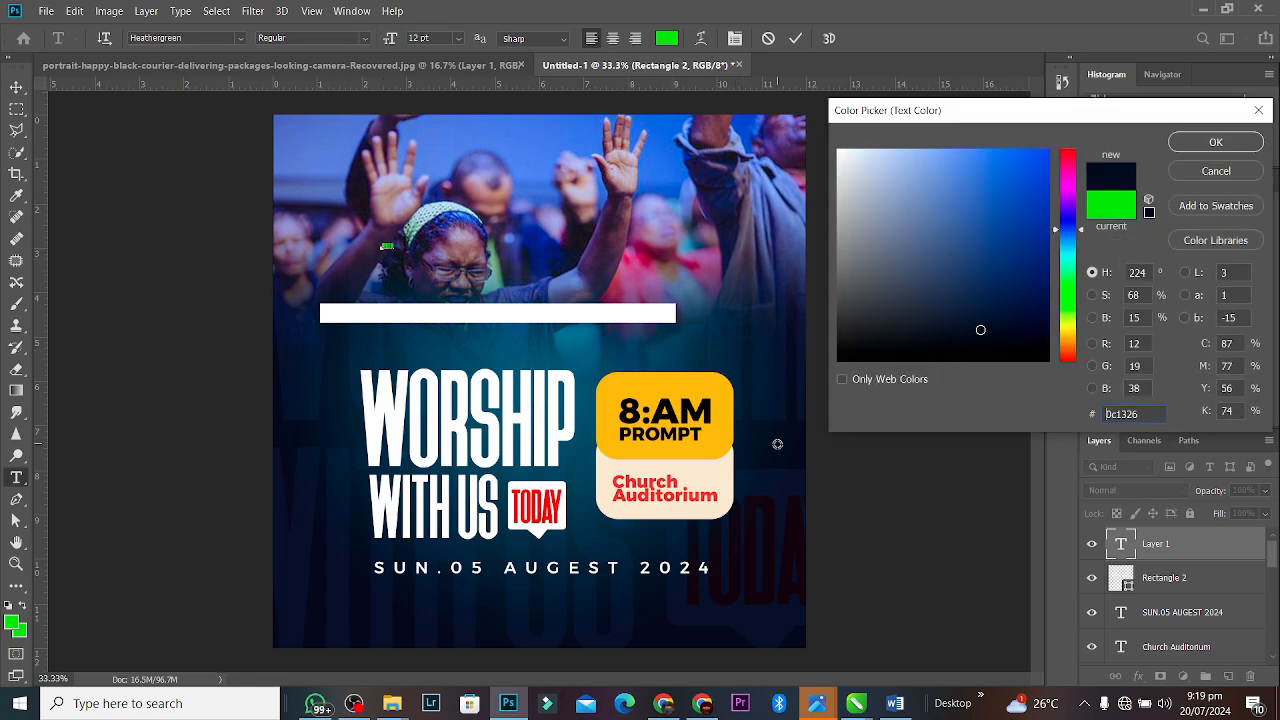
left_click(1215, 142)
left_click(17, 88)
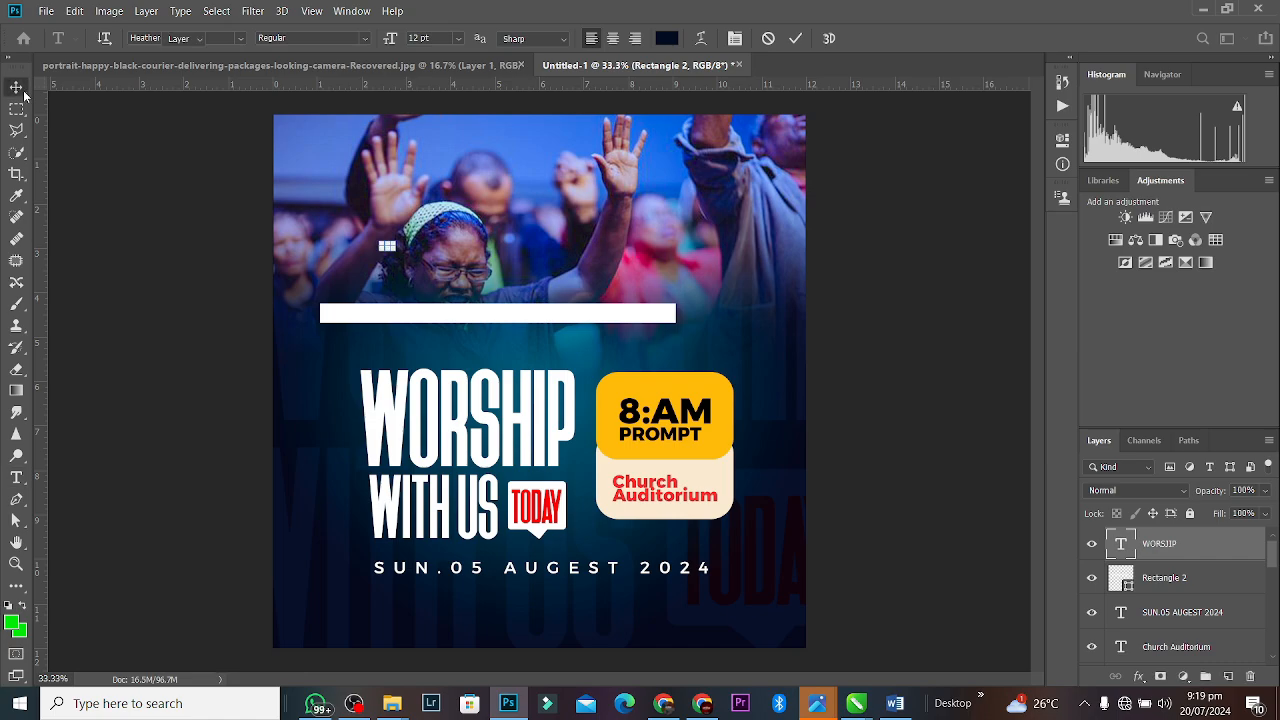
key("ctrl+plus")
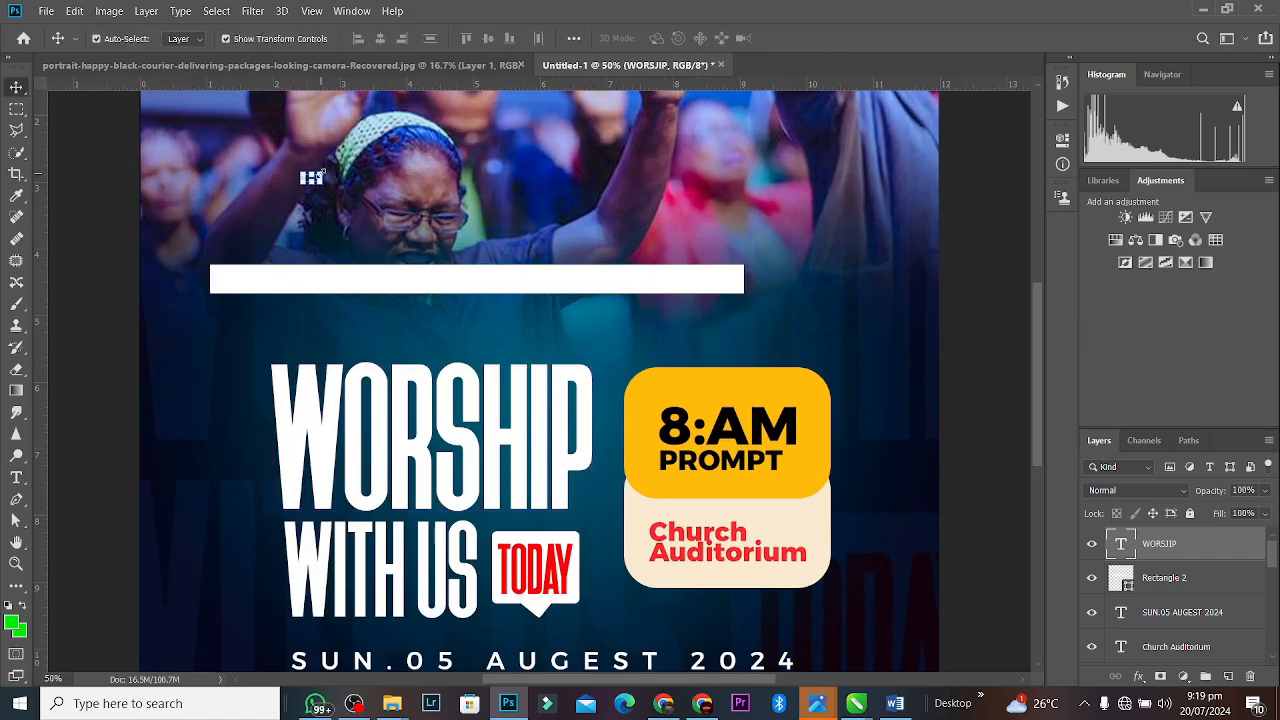
Scale the WORSJIP text to about 277%, place it on the white bar and set its font to Montserrat.
left_click_drag(322, 173, 305, 280)
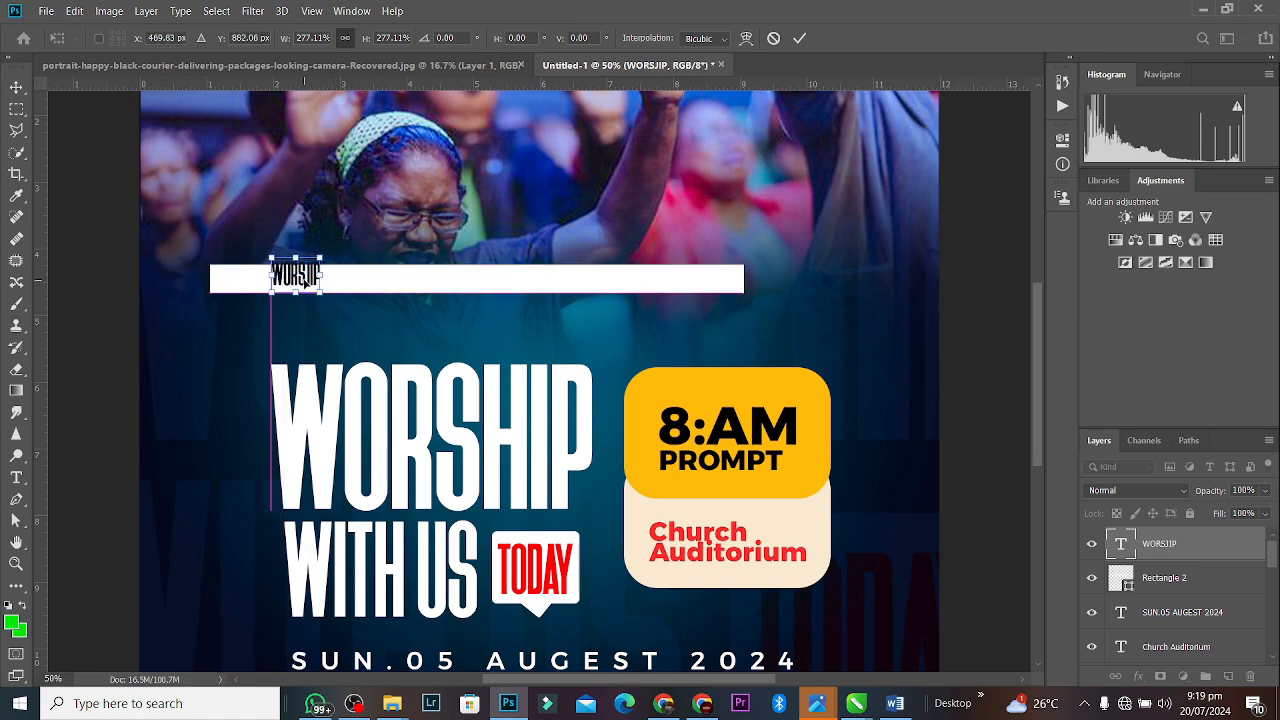
key("Return")
double_click(300, 276)
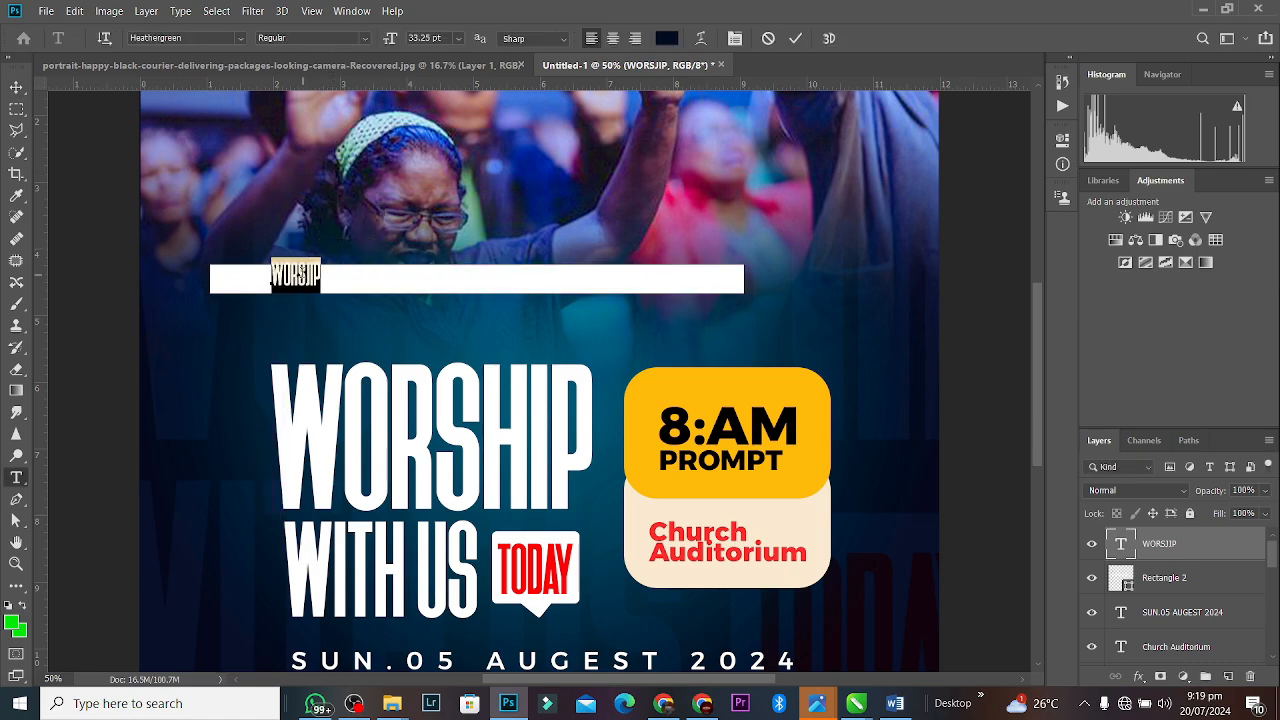
left_click(240, 38)
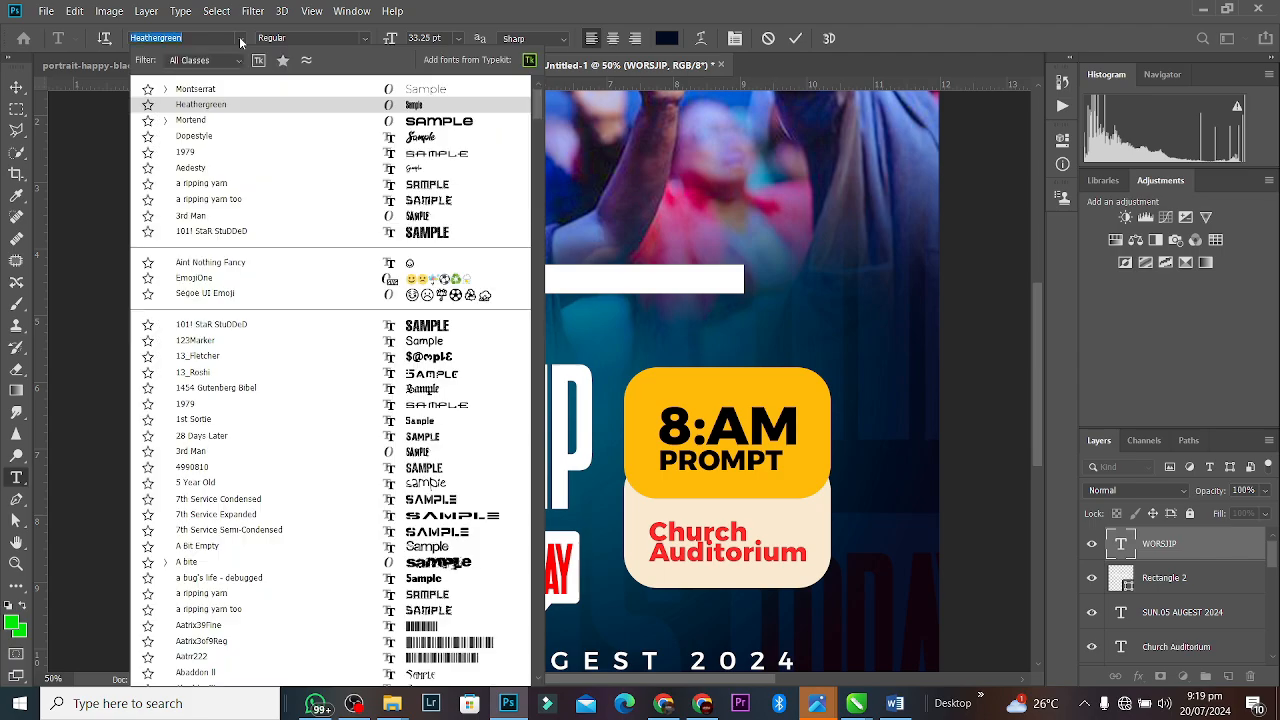
left_click(241, 88)
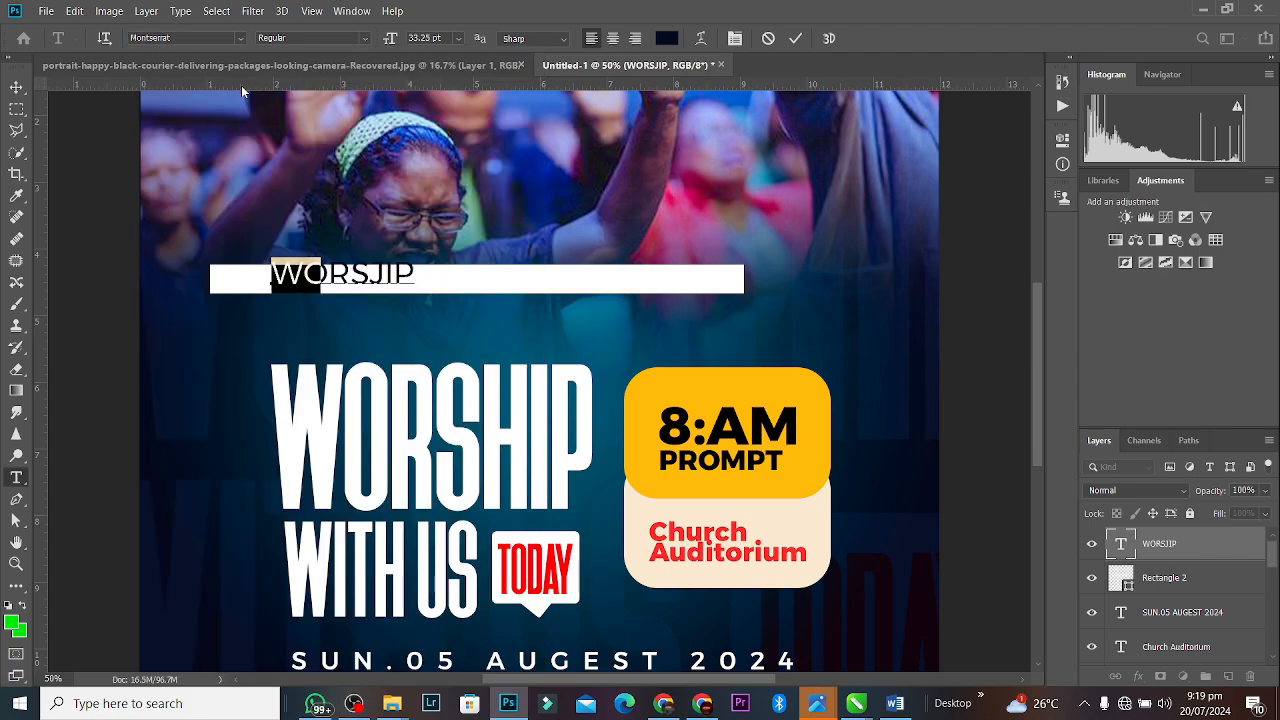
left_click(795, 38)
Scale the Montserrat text down to about 75% so that it fits within the white bar's height.
key("v")
left_click_drag(416, 260, 380, 268)
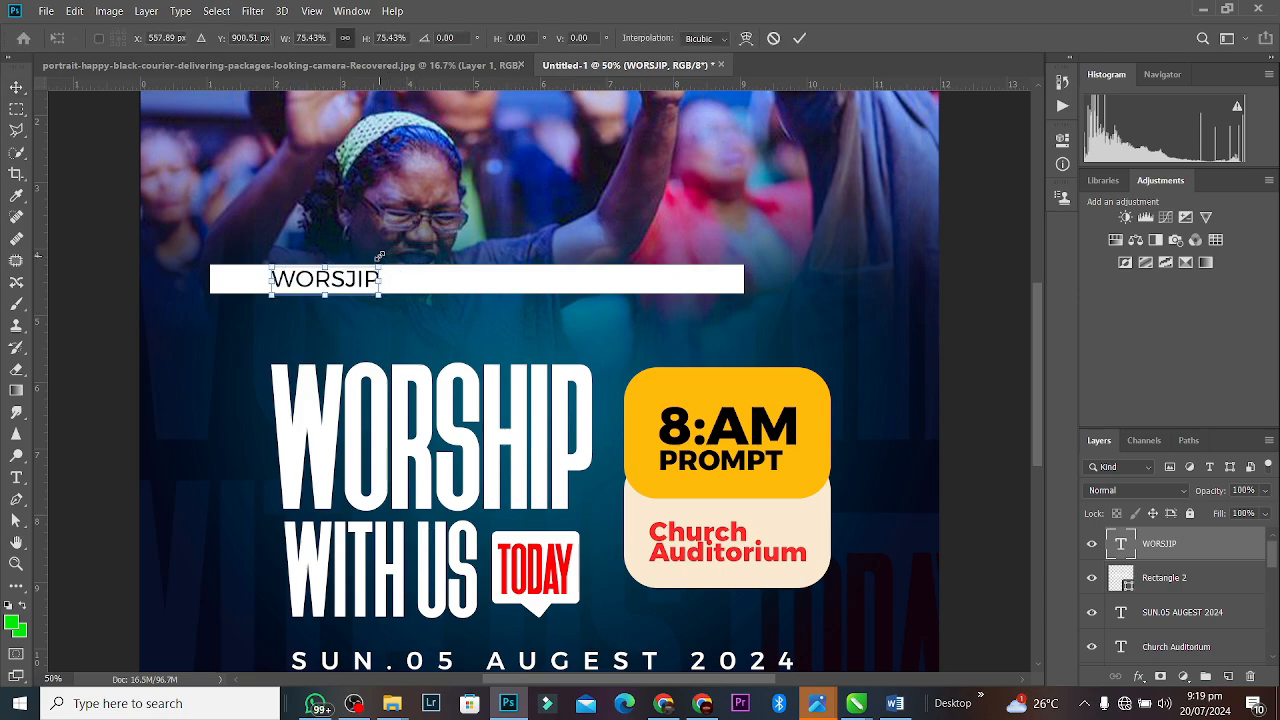
left_click(799, 39)
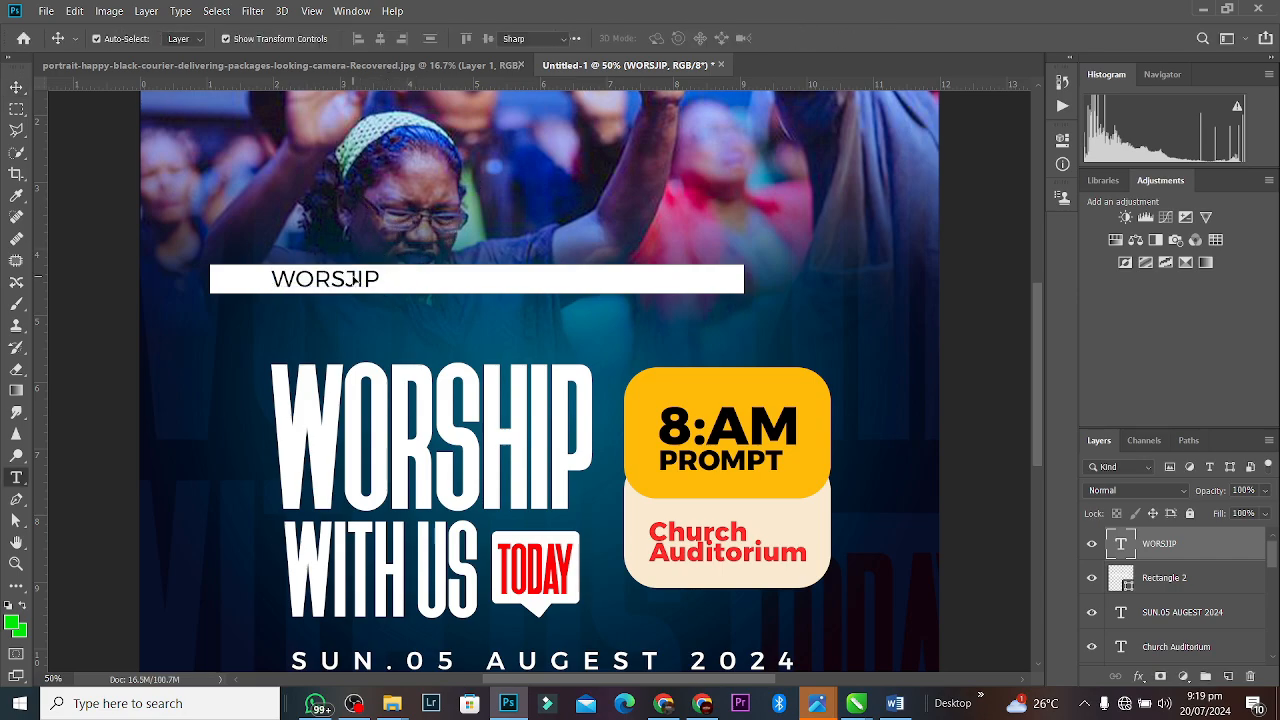
Correct the bar text to WORSHIP WITH US and set its font style to SemiBold.
double_click(325, 280)
left_click(351, 277)
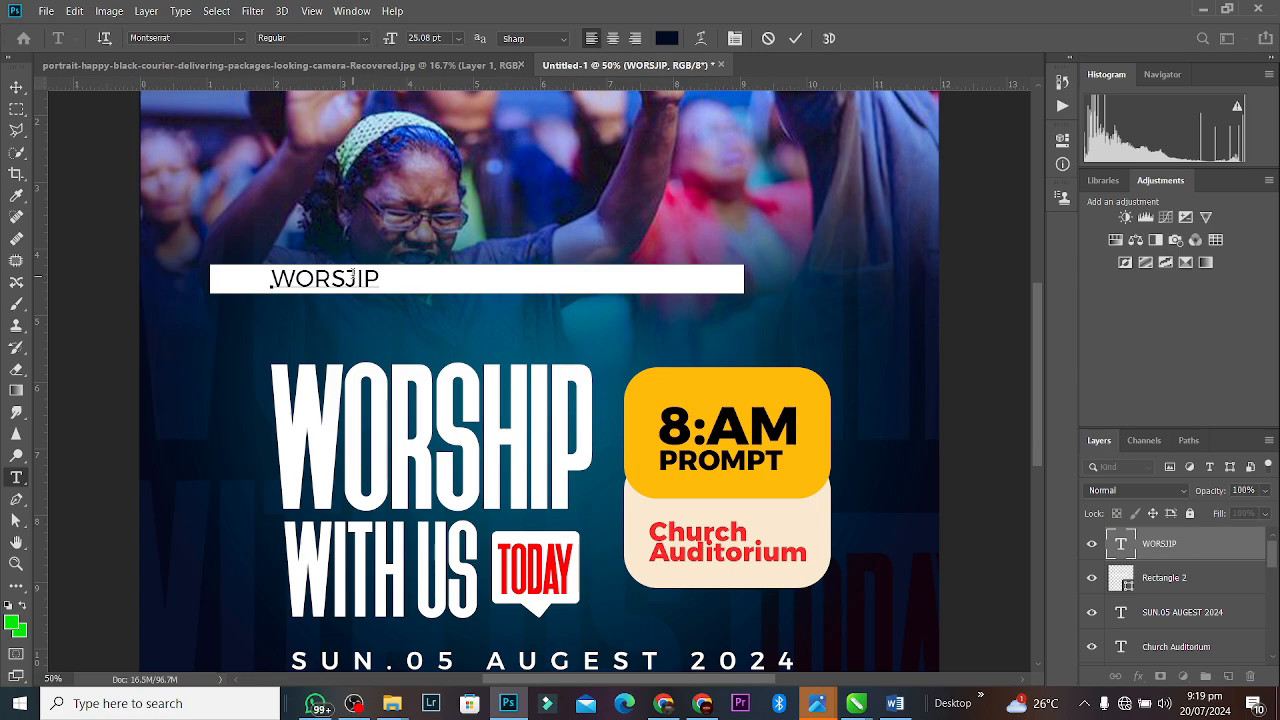
left_click_drag(352, 276, 350, 276)
type("HIP WITH")
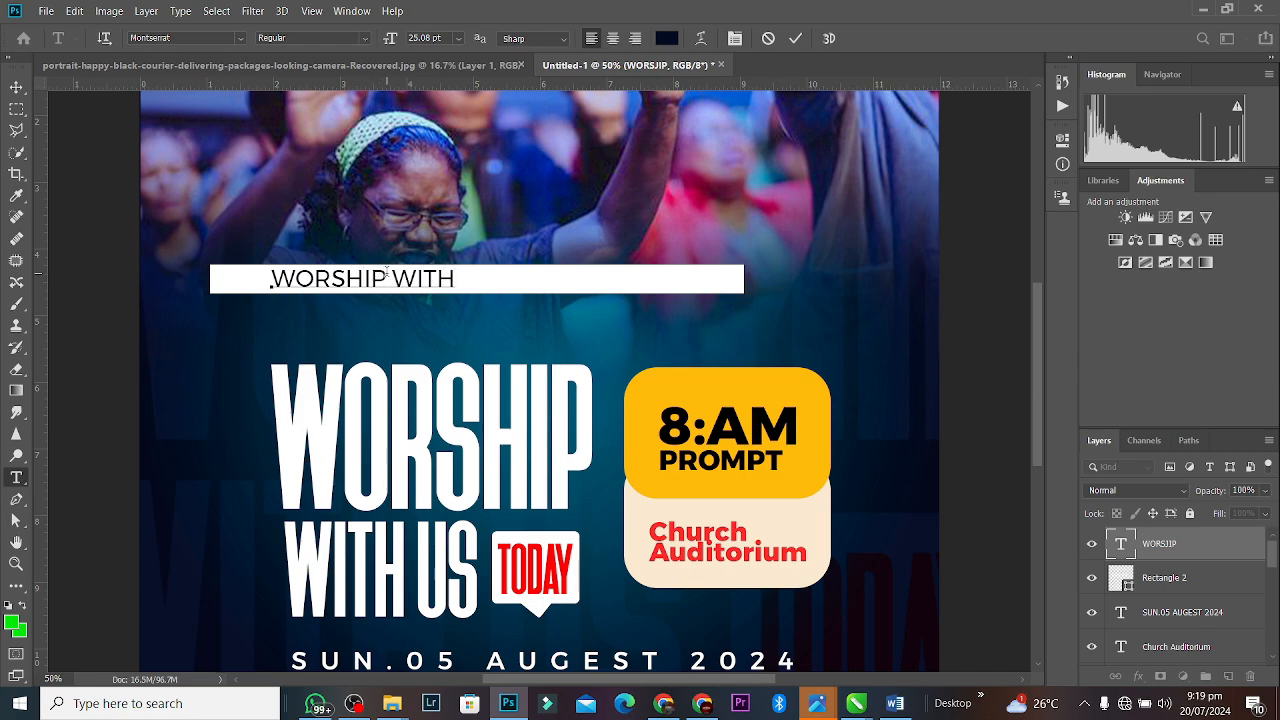
type(" US")
key("ctrl+a")
left_click(368, 40)
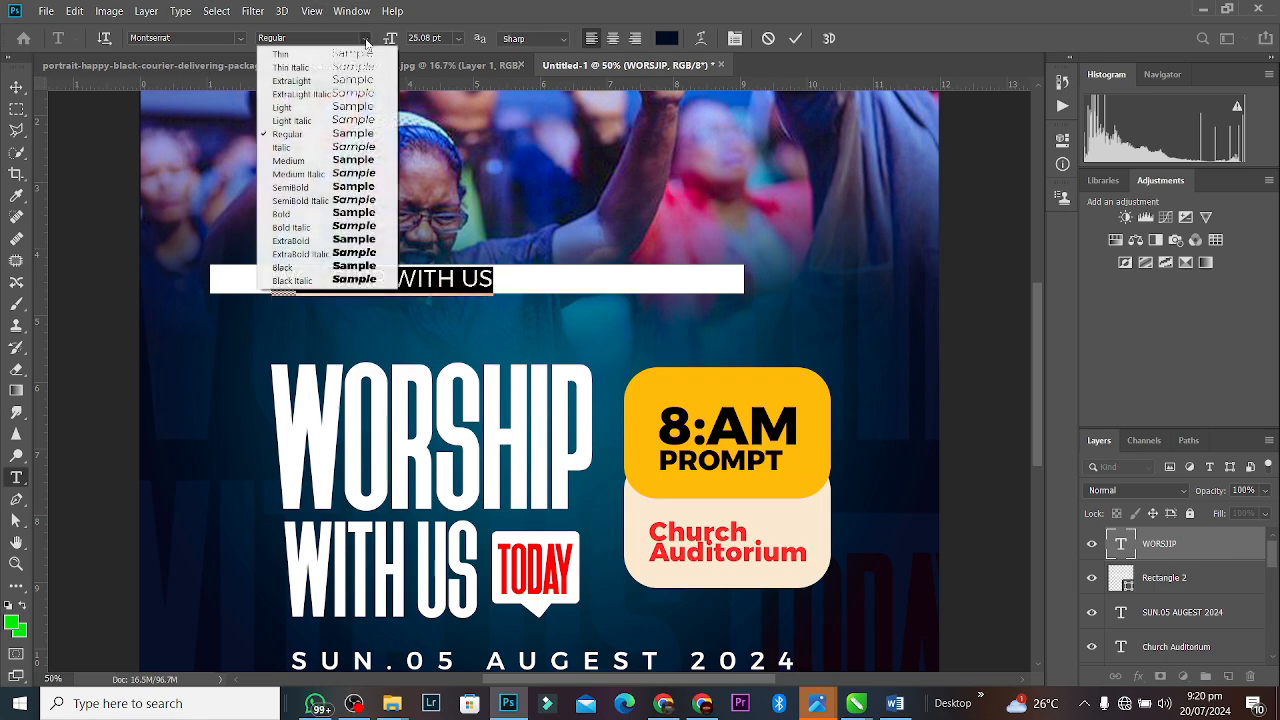
left_click(345, 188)
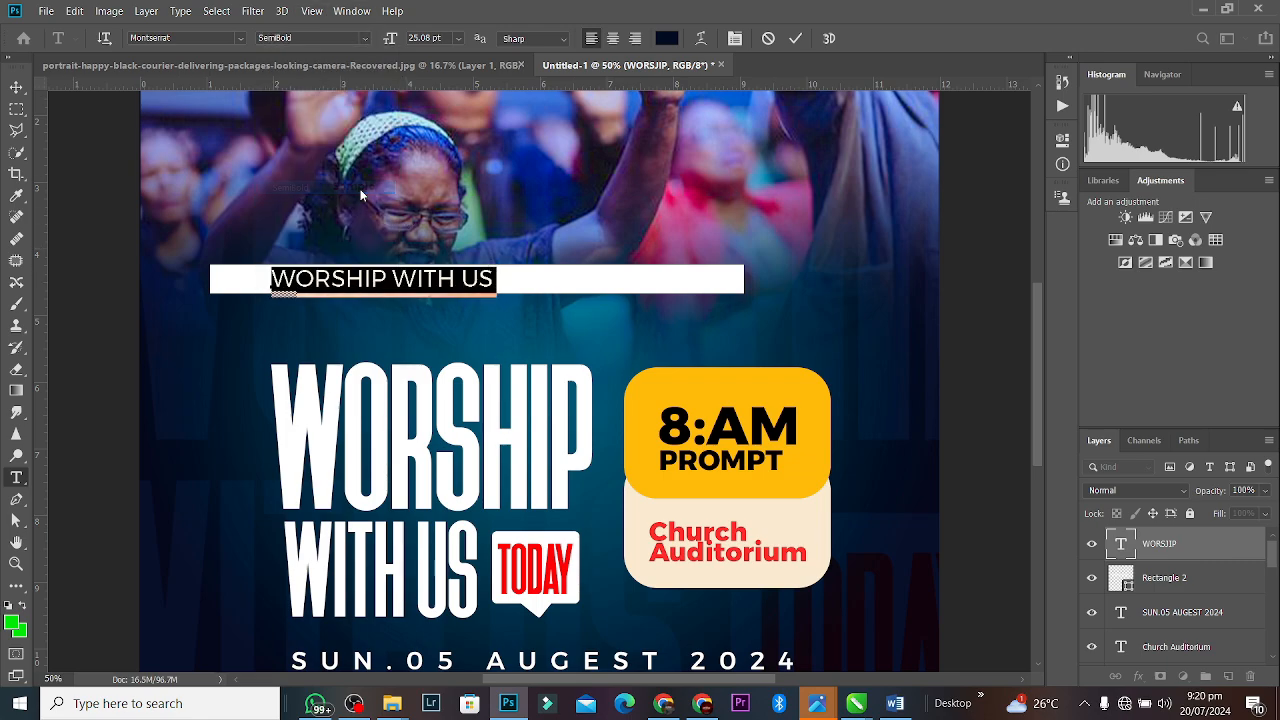
Reduce the WORSHIP WITH US text to about 16.41 pt and place it at the left end of the white bar.
left_click(16, 87)
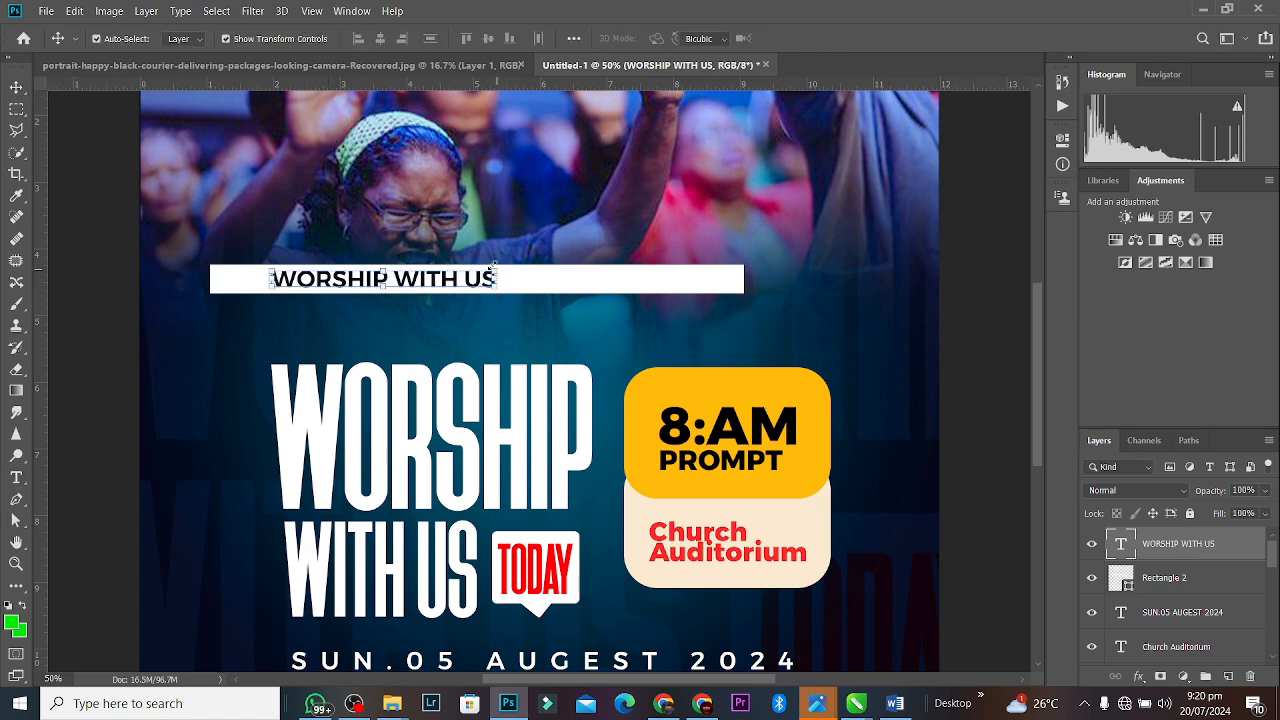
left_click_drag(498, 288, 352, 282)
key("Return")
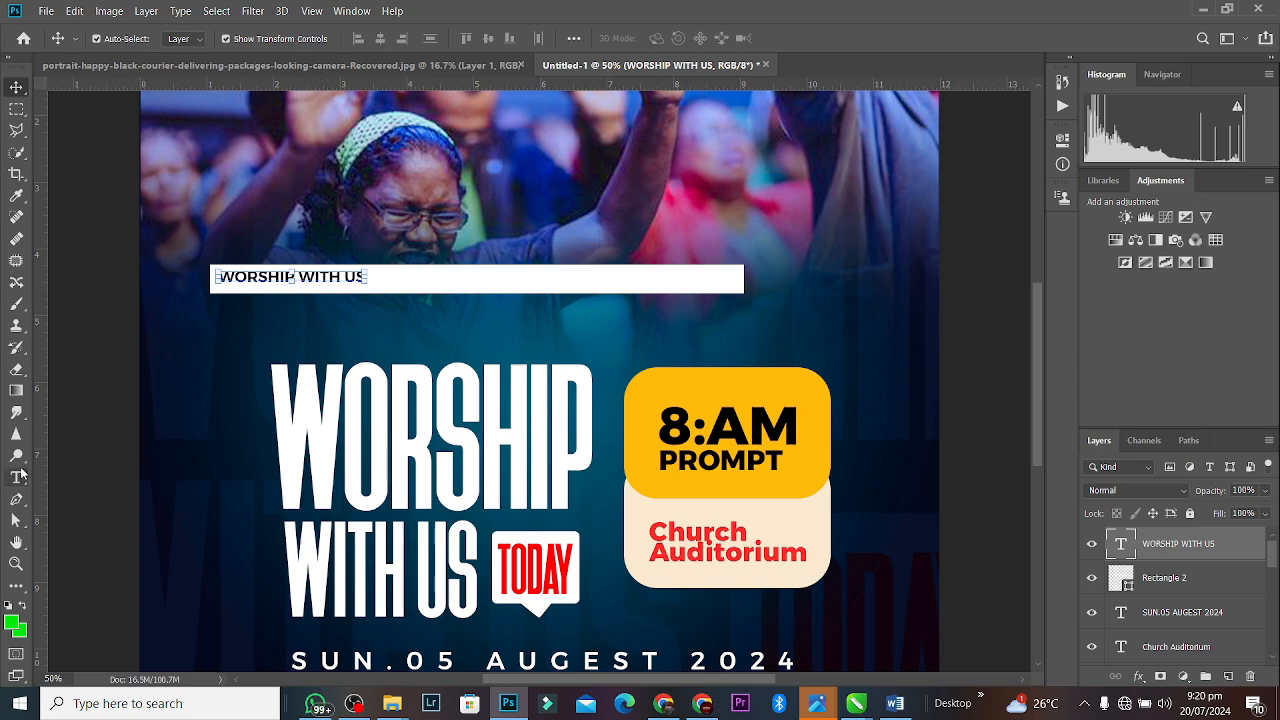
Add several trailing spaces after WORSHIP WITH US in the bar text.
left_click(17, 478)
left_click(325, 282)
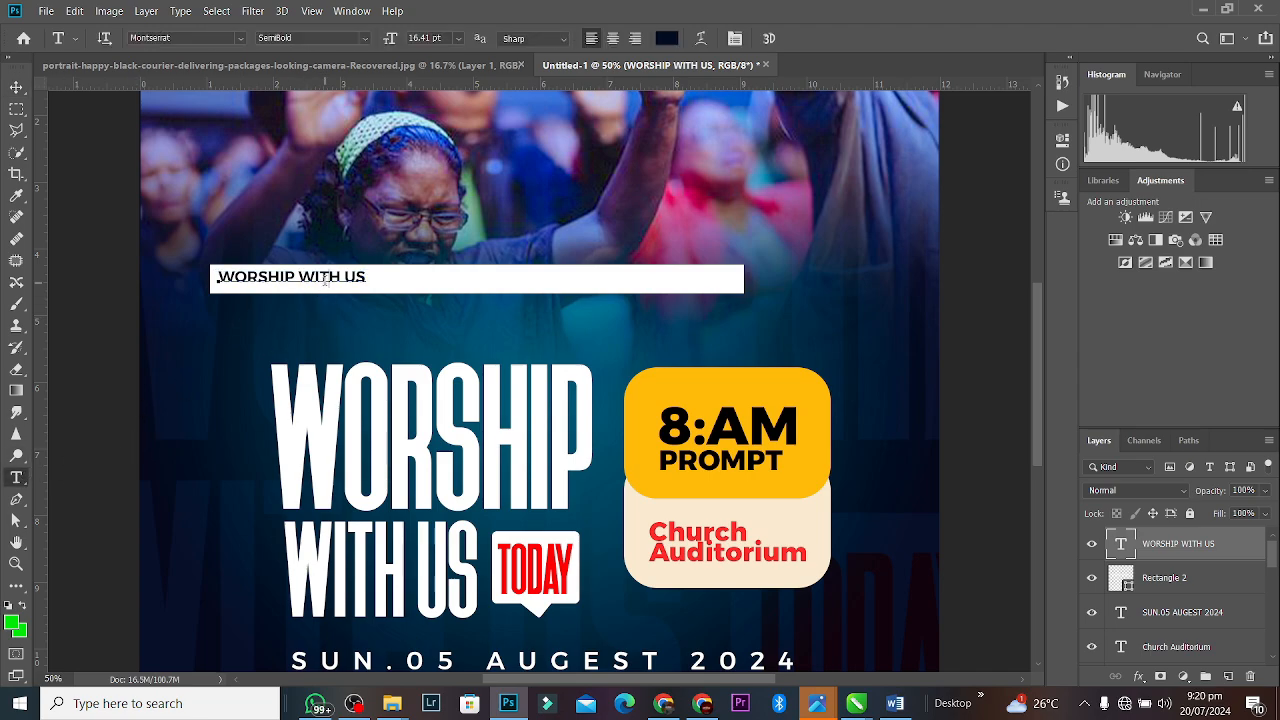
key("ctrl+a")
key("Right")
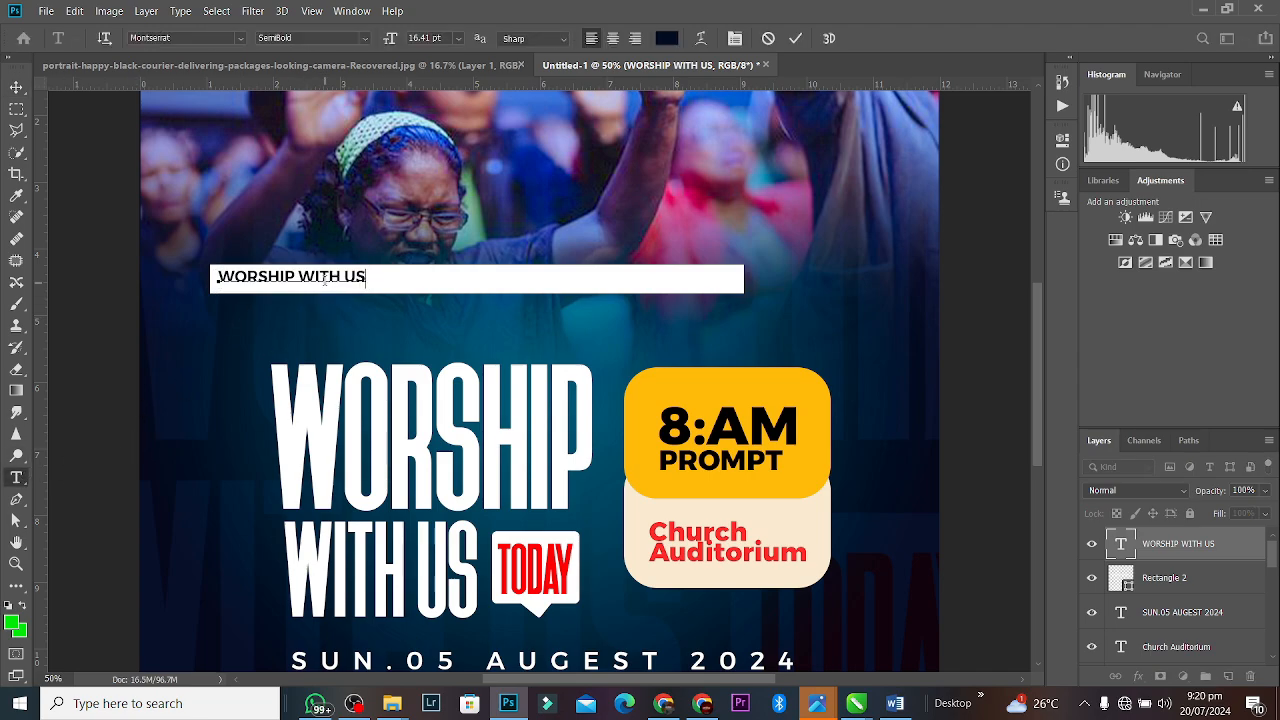
key("ctrl")
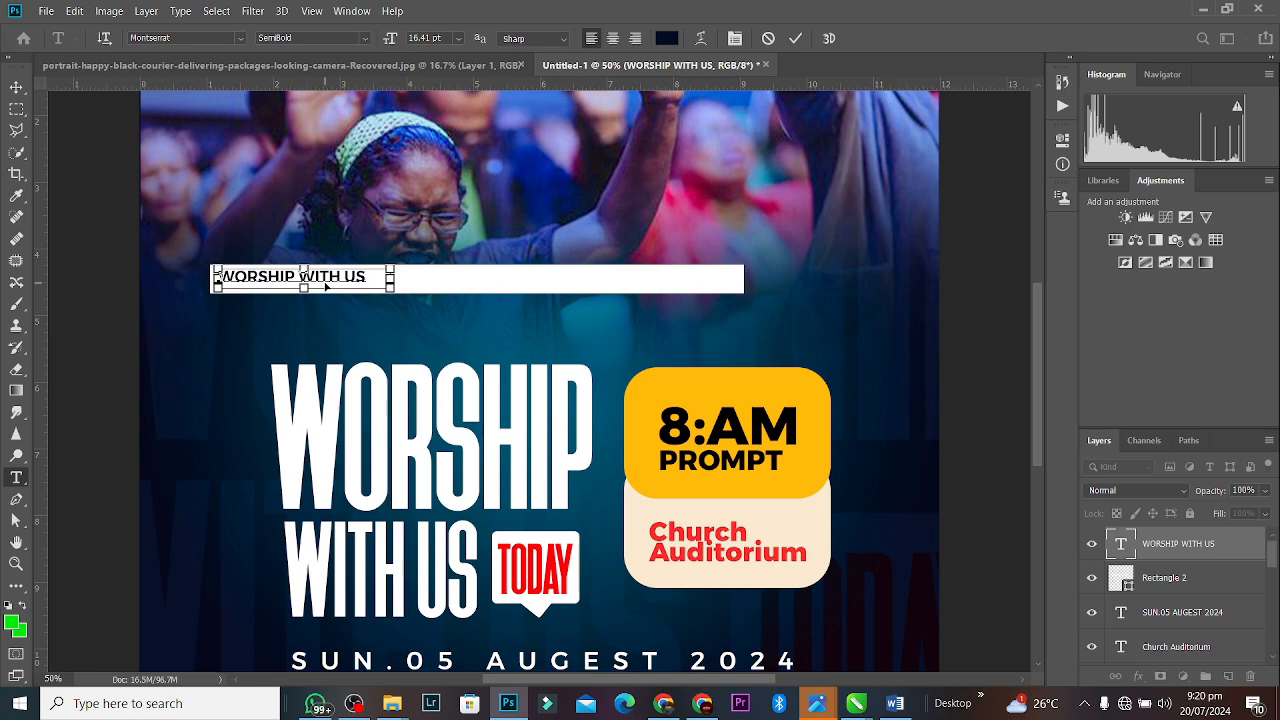
Copy the spaced phrase and paste it repeatedly after itself to make a row of six WORSHIP WITH US phrases.
key("ctrl+a")
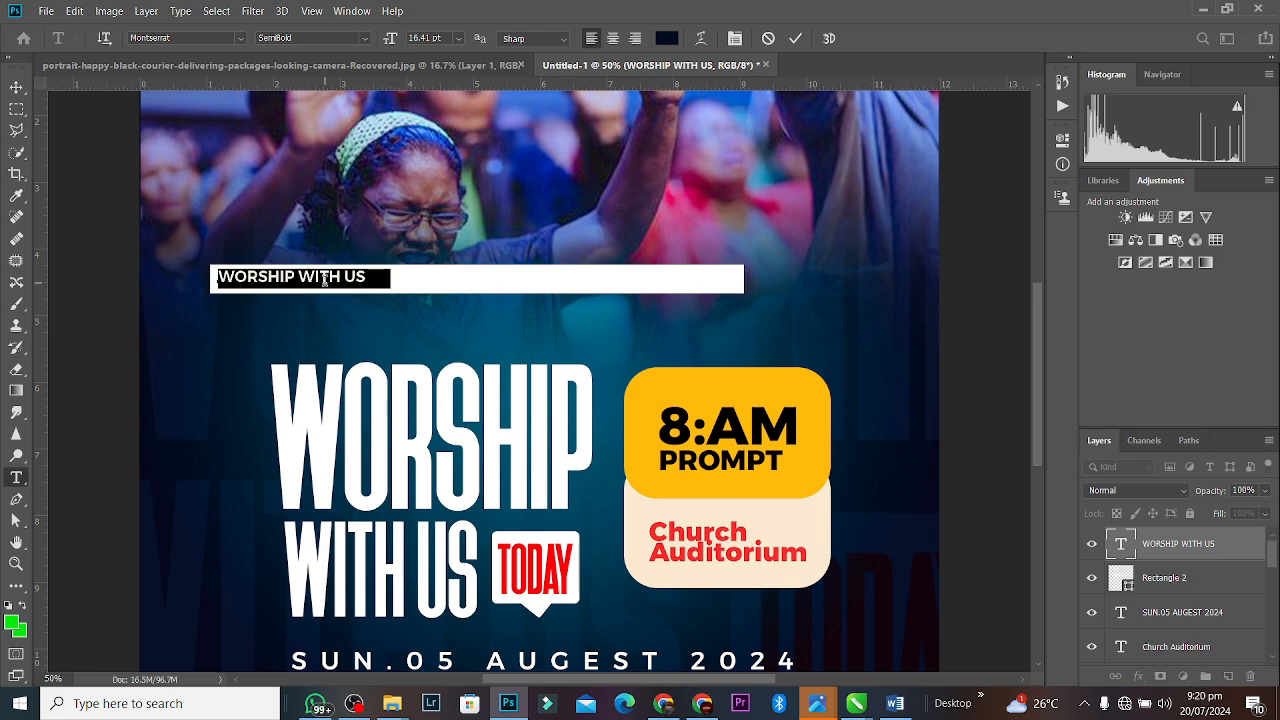
key("Right")
key("ctrl")
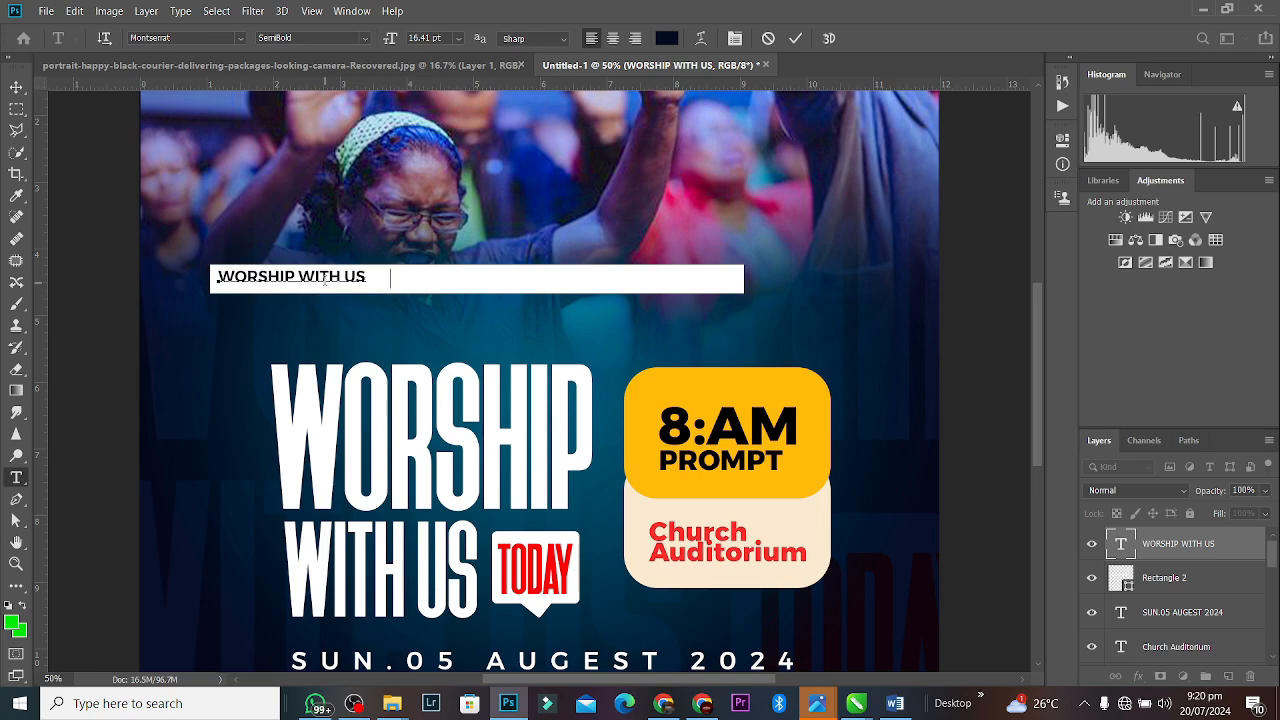
key("ctrl")
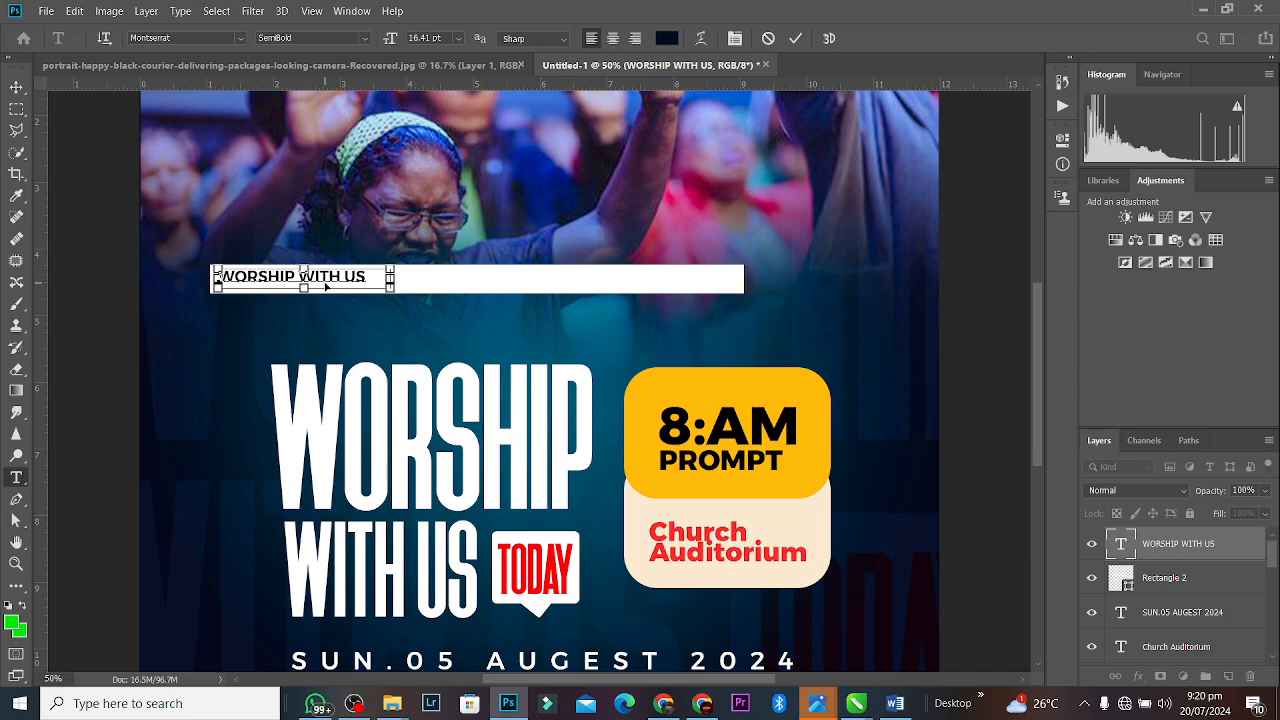
key("ctrl+a")
key("ctrl+c")
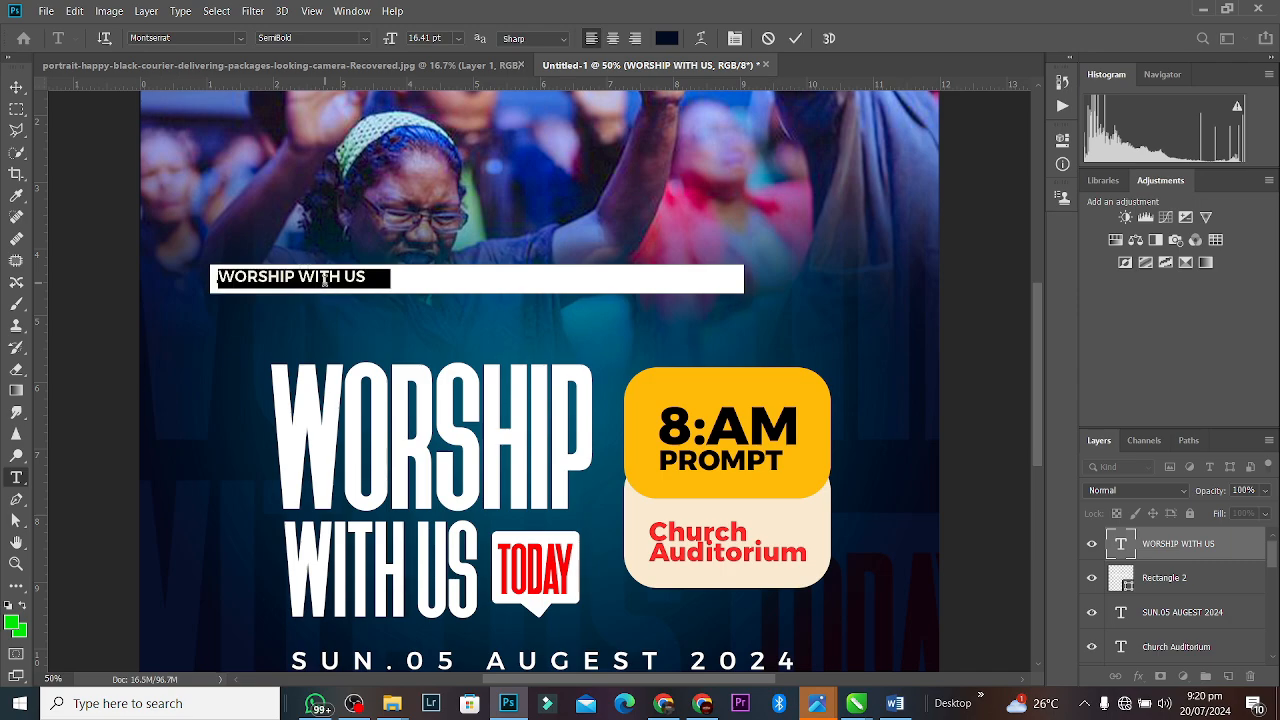
key("Right")
key("ctrl+v")
key("ctrl+v")
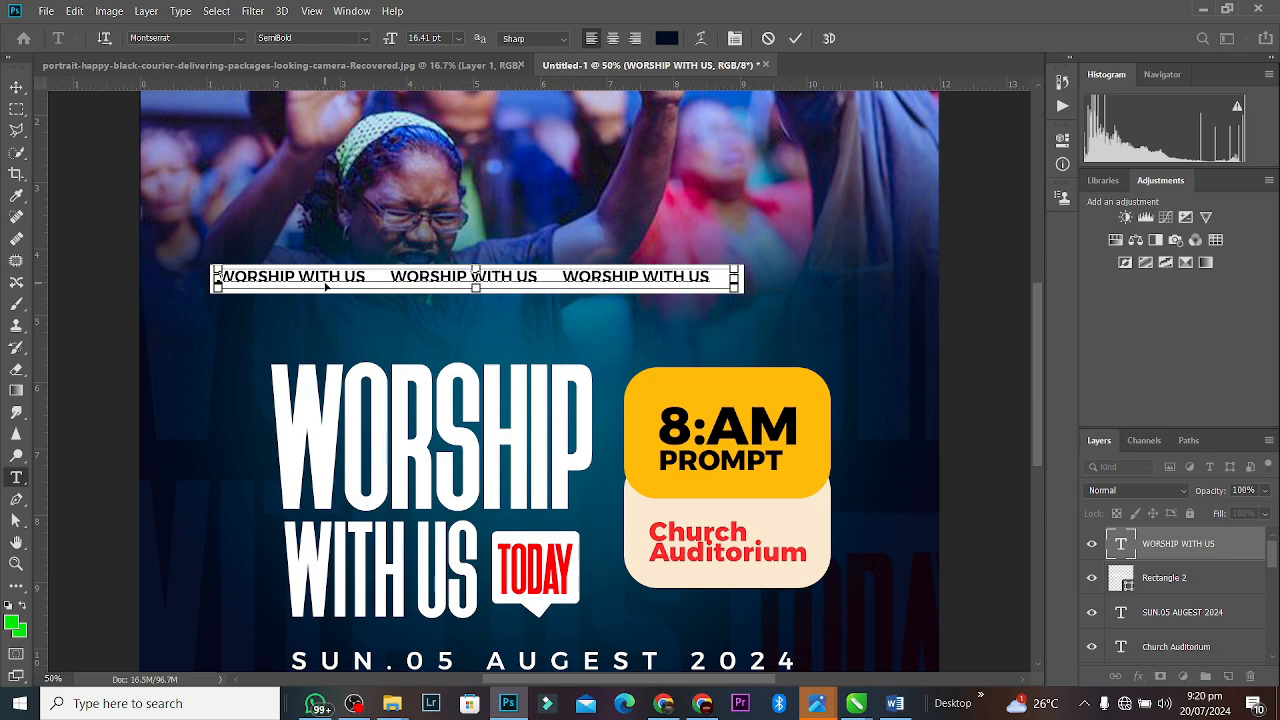
key("ctrl+v")
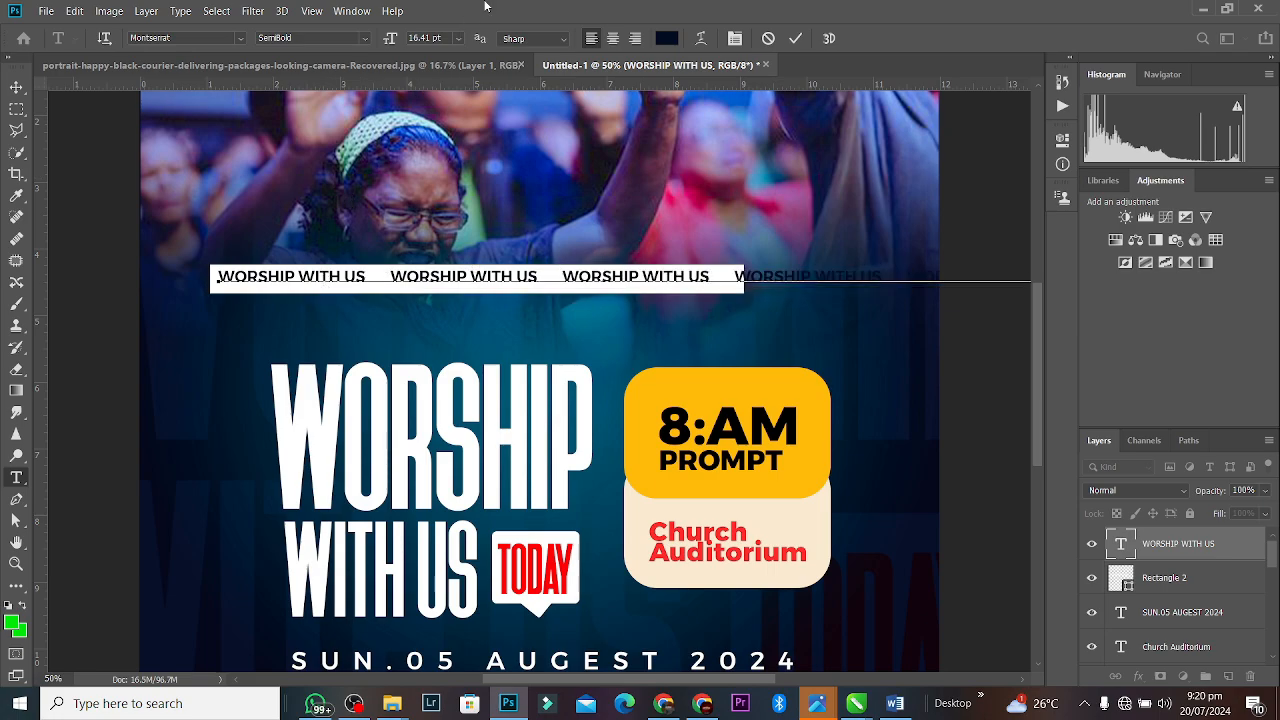
left_click(18, 80)
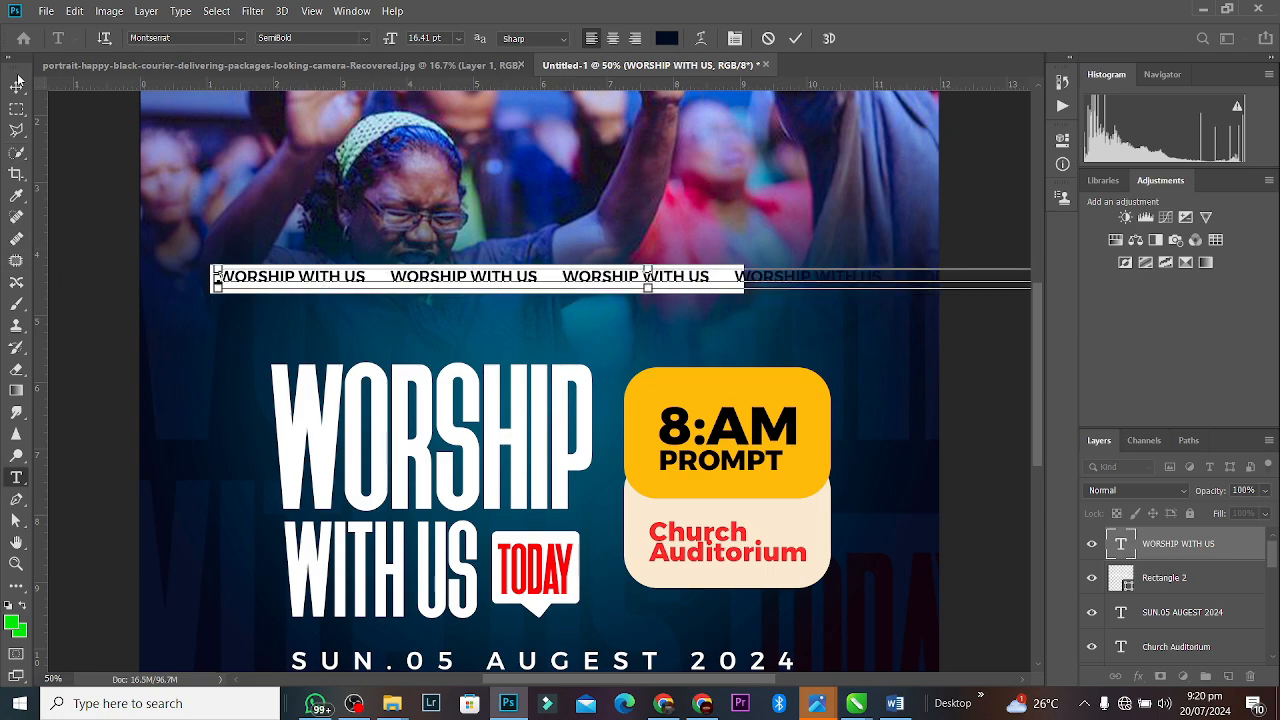
left_click(14, 80)
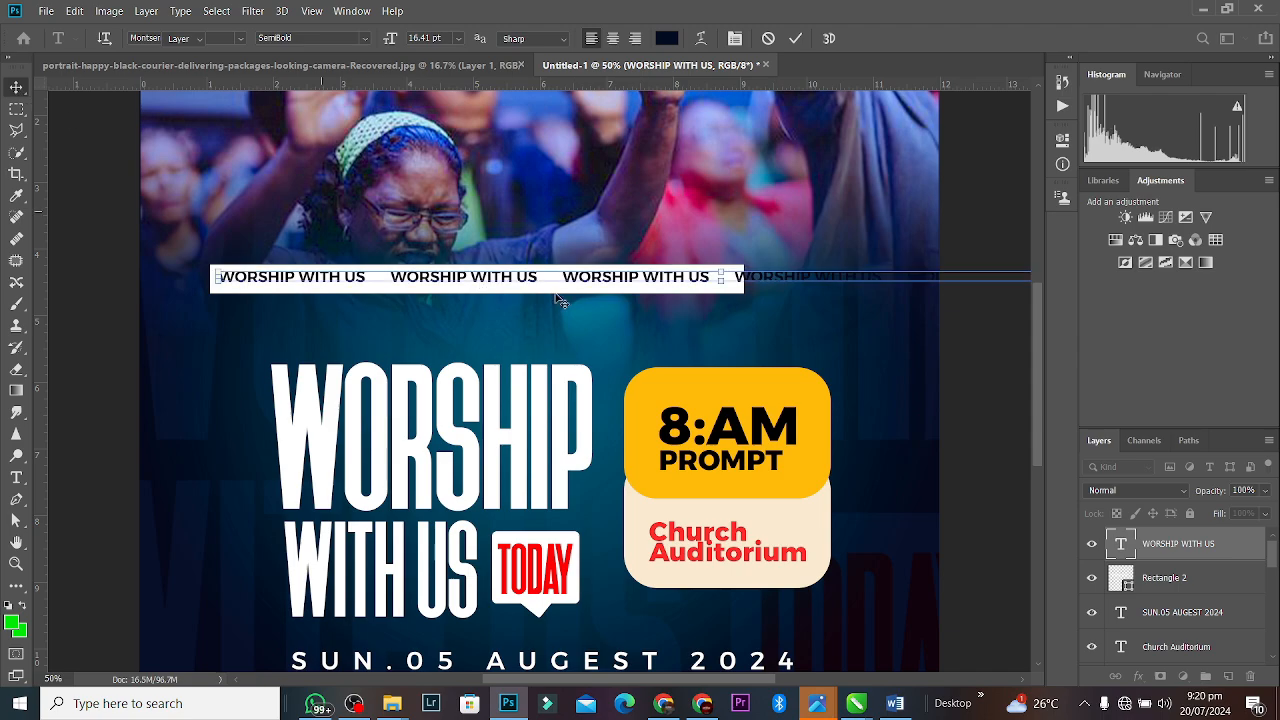
Scale the row of repeated phrases to about 62% and start it at the white bar's left end.
left_click_drag(462, 279, 437, 284)
left_click_drag(525, 276, 535, 286)
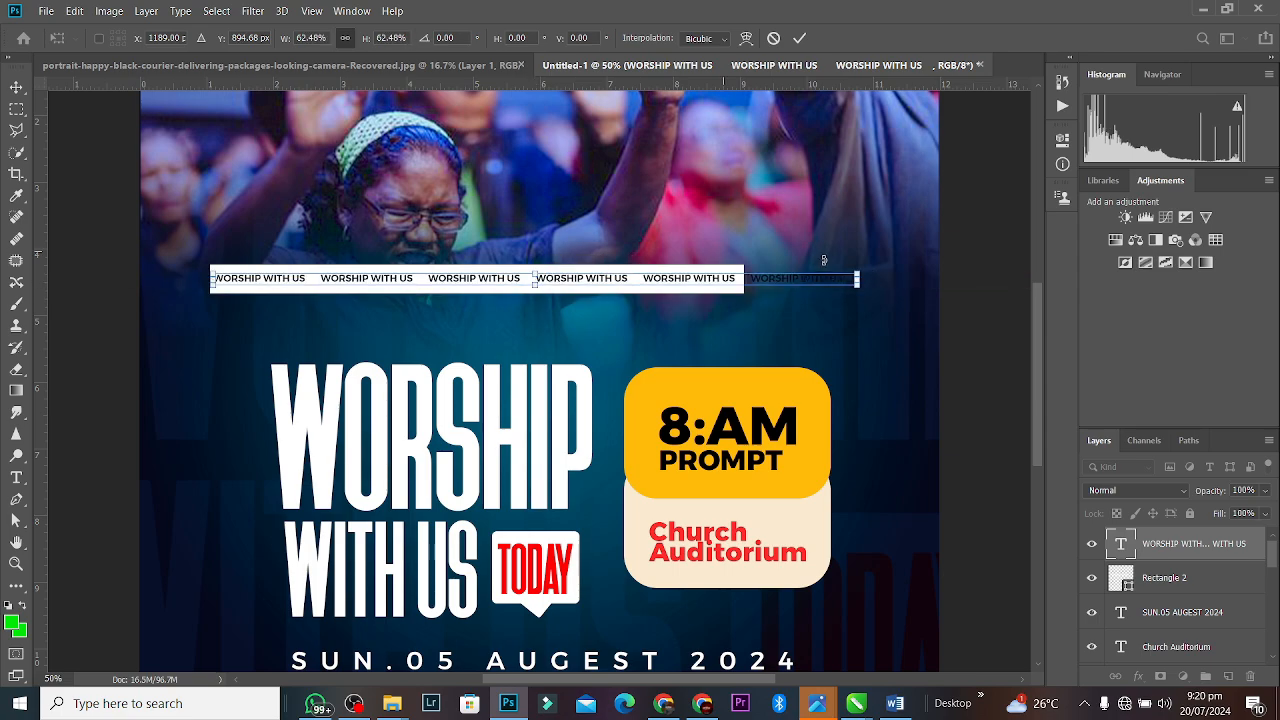
left_click(799, 38)
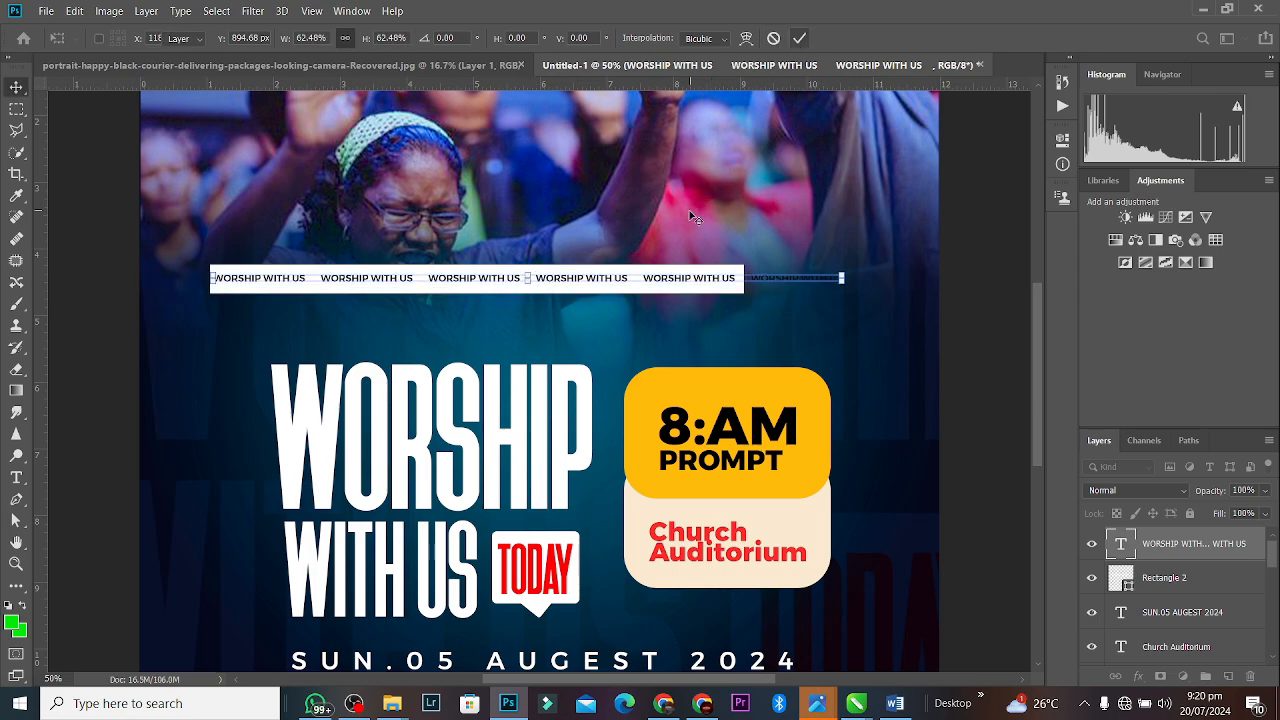
Widen the white bar on both sides to about 131% of its width so it holds the whole text row.
left_click(533, 289)
left_click(534, 290)
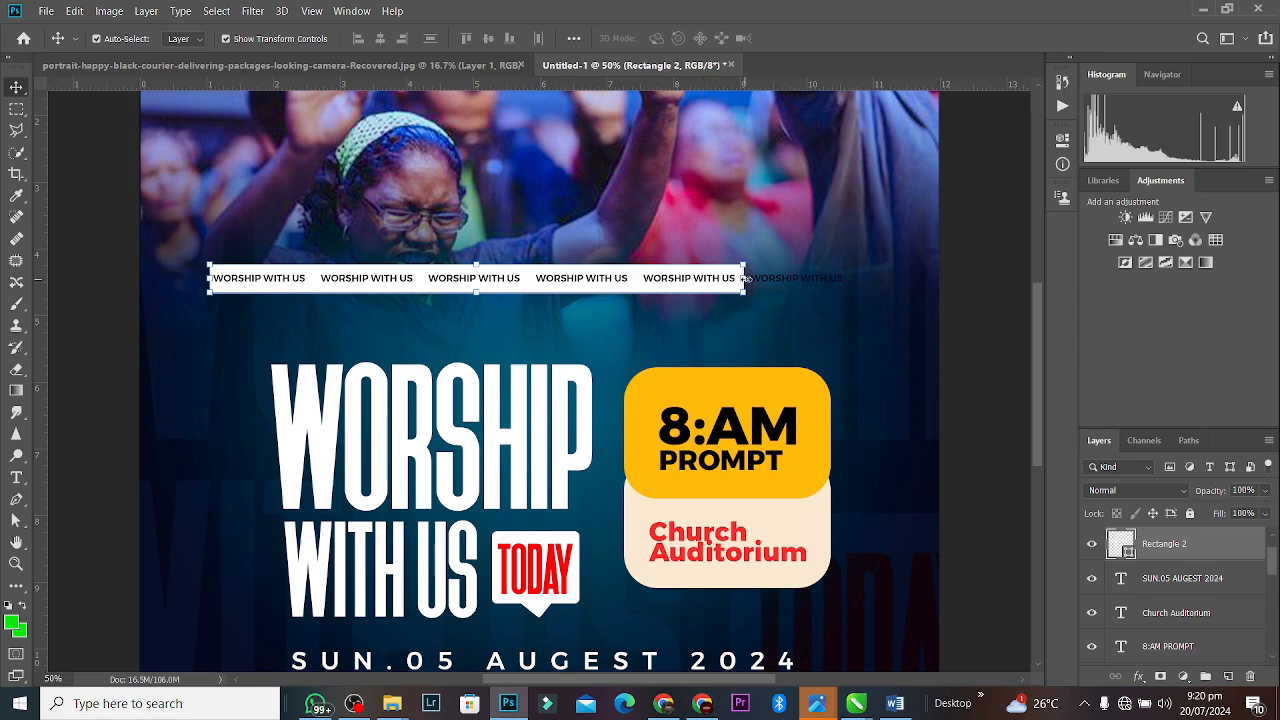
left_click_drag(874, 276, 905, 276)
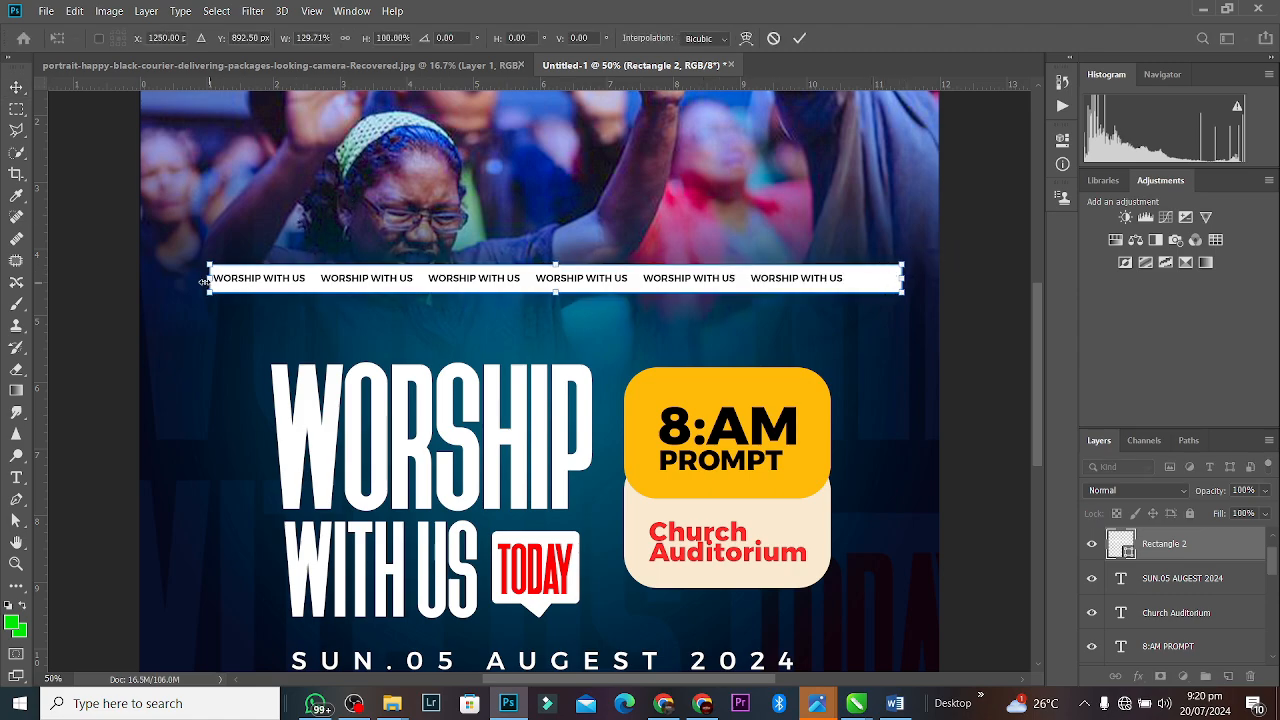
left_click_drag(210, 279, 201, 279)
left_click(17, 87)
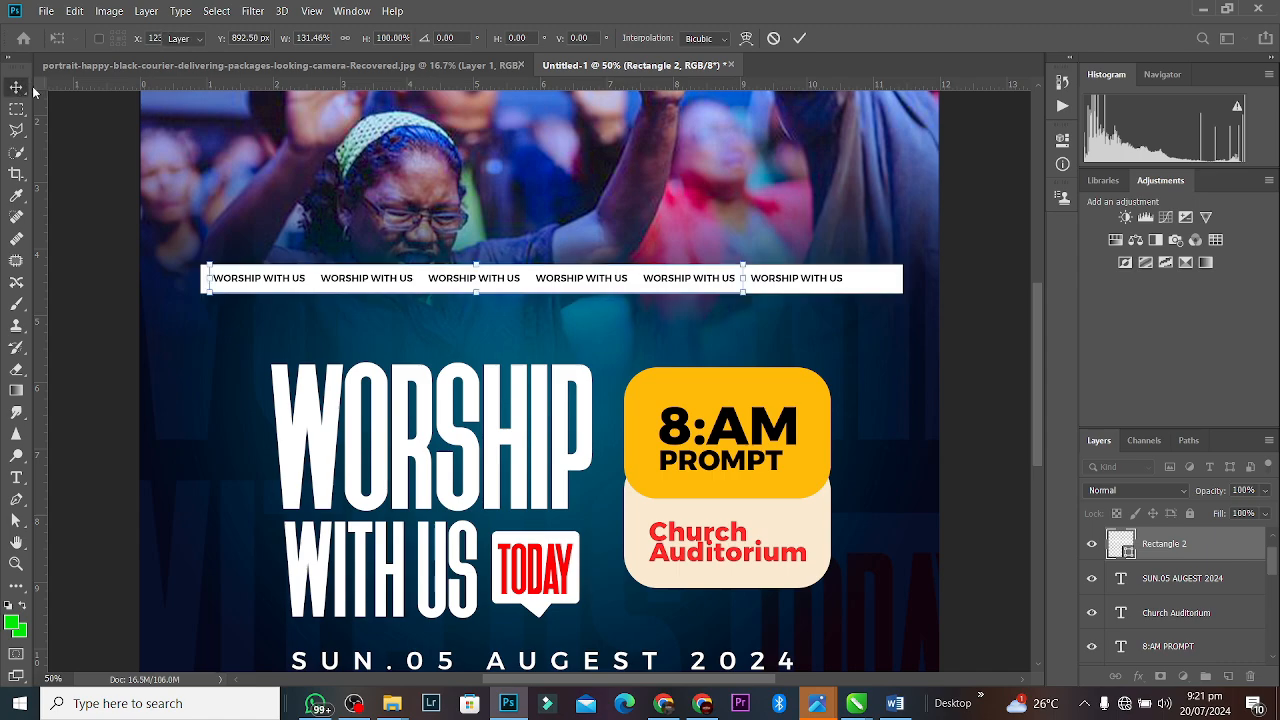
Centre the text row horizontally on the white bar and merge the text and rectangle layers.
left_click(653, 283)
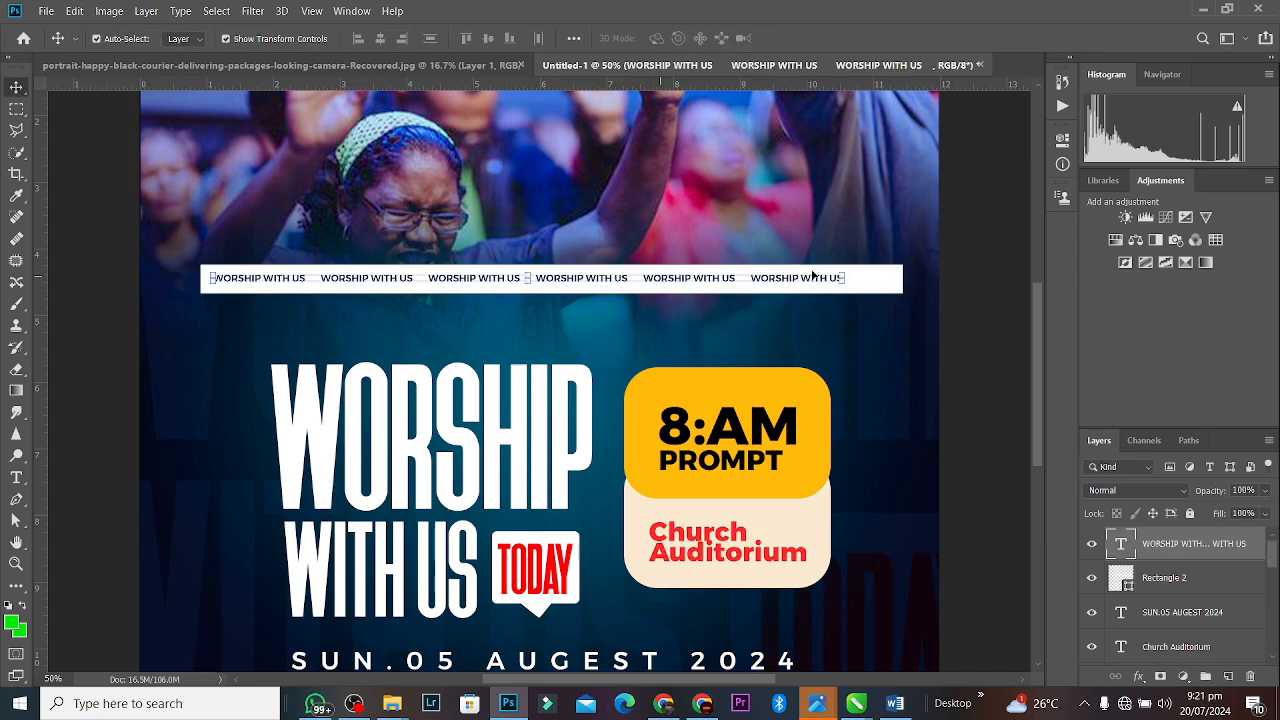
left_click(887, 285, "shift")
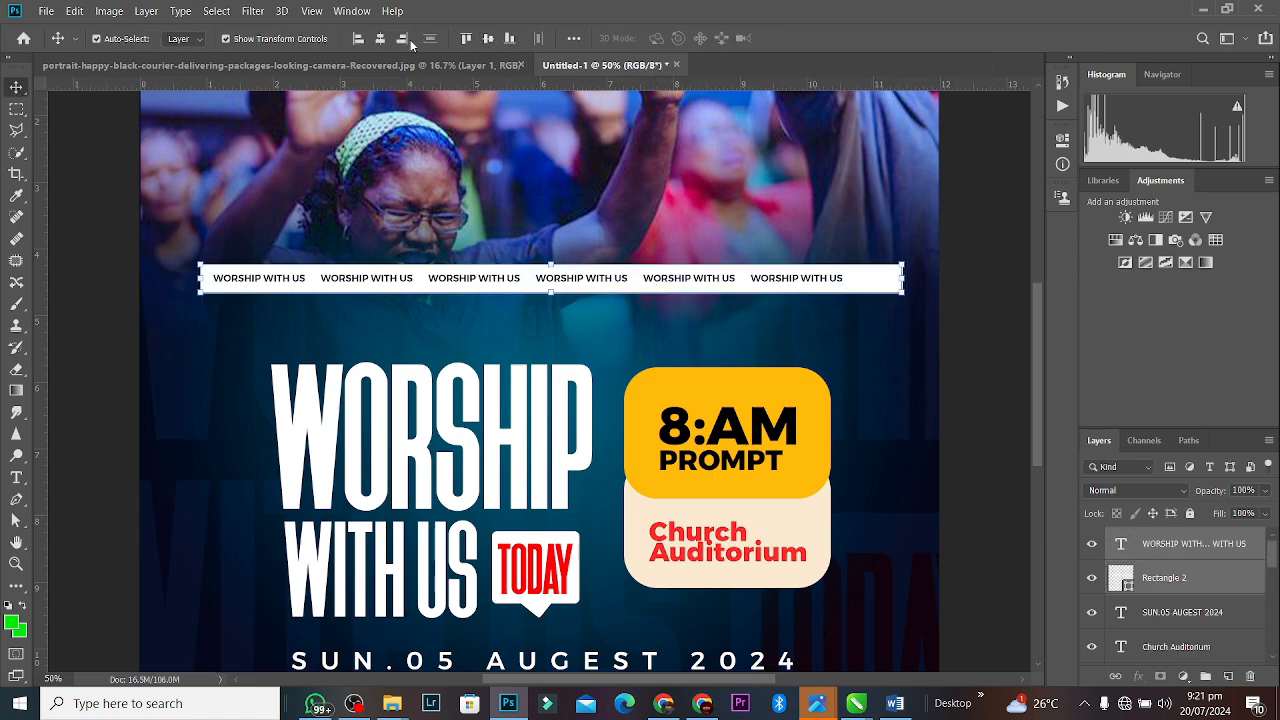
left_click(380, 38)
key("ctrl")
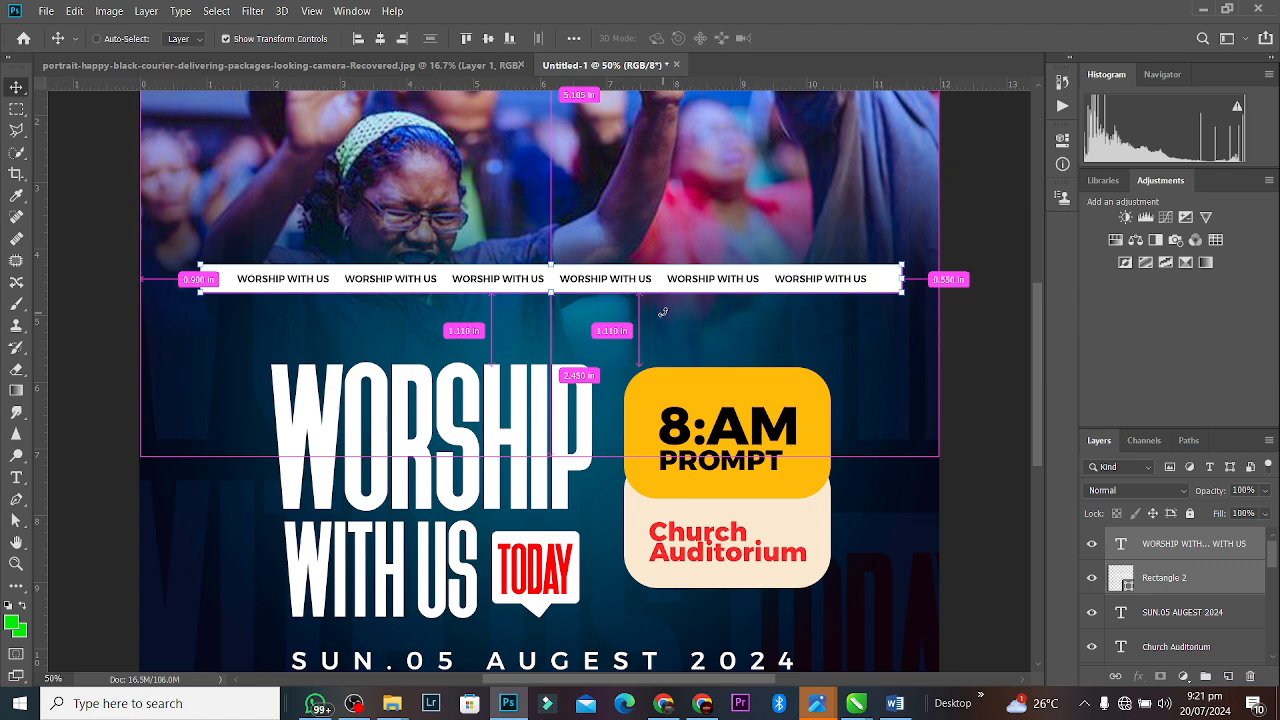
key("ctrl+e")
Examine the merged text bar at 100% zoom and the complete flyer fitted on screen.
key("z")
right_click(493, 346)
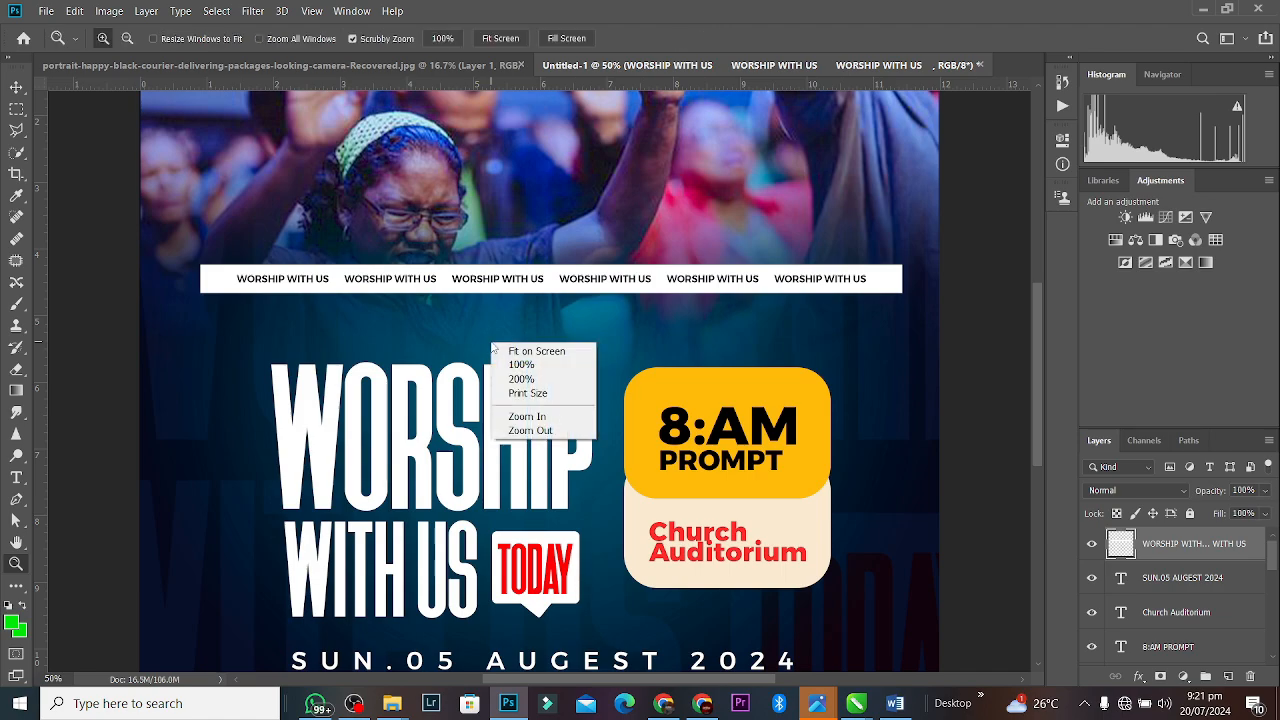
right_click(484, 278)
right_click(484, 278)
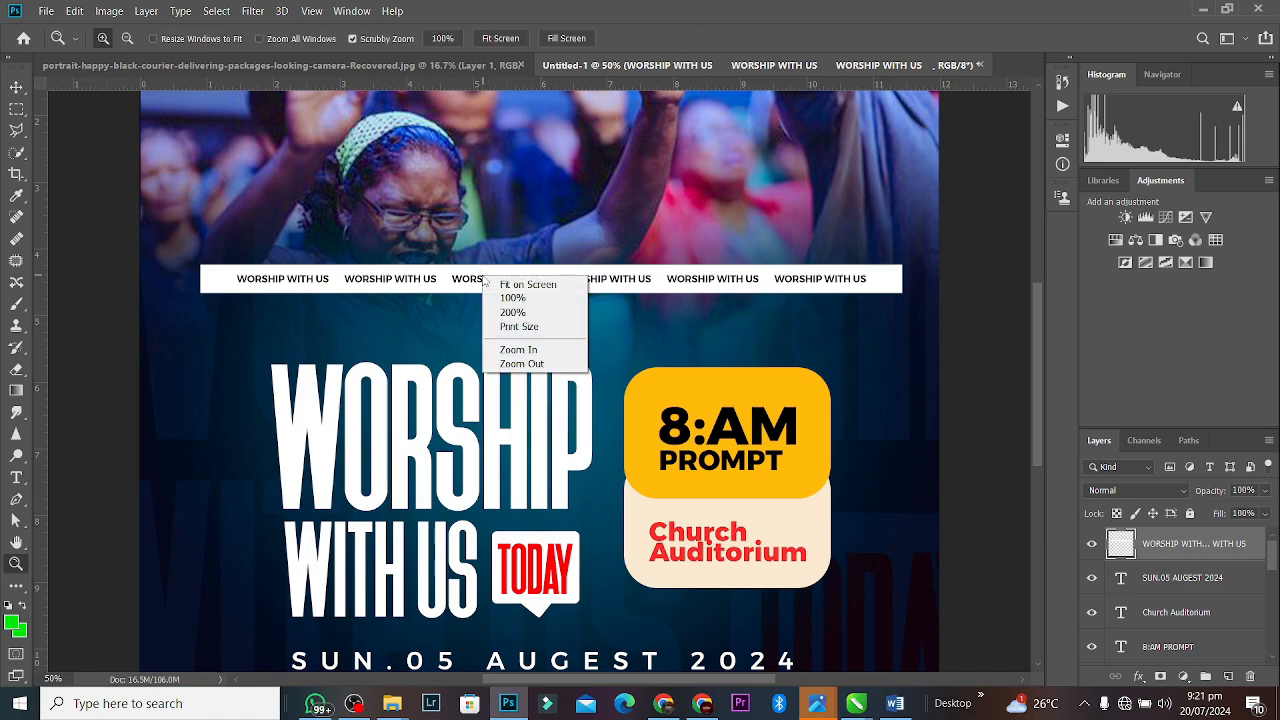
left_click(515, 298)
right_click(507, 275)
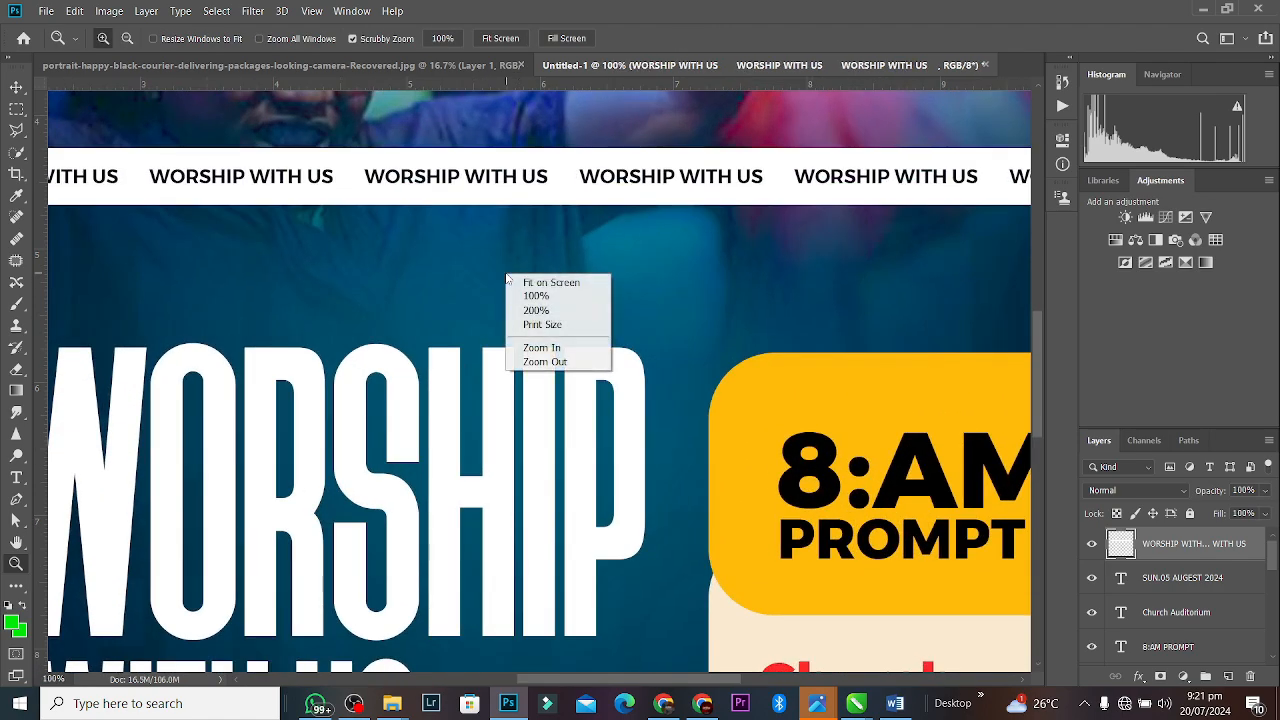
left_click(530, 283)
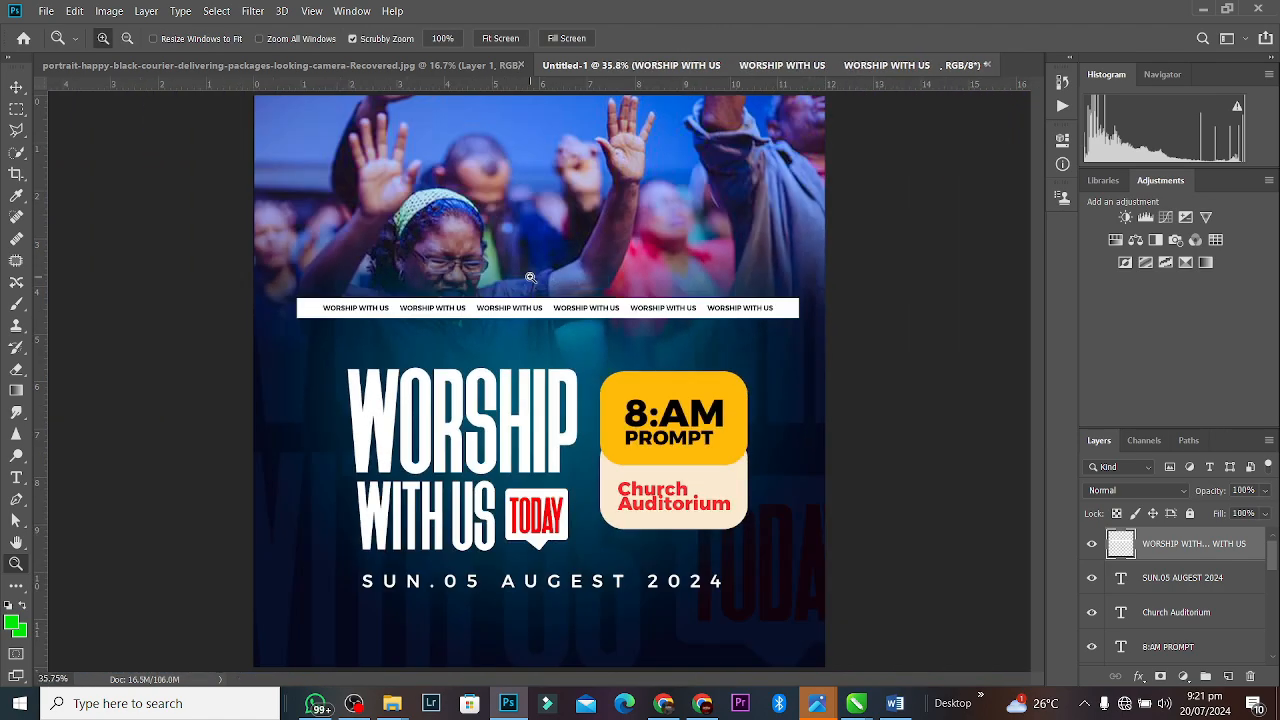
Move the white text bar below the date line, skew it about 7° vertically and shift it past the flyer's lower-left corner.
left_click(16, 88)
left_click_drag(448, 308, 430, 640)
key("ctrl+t")
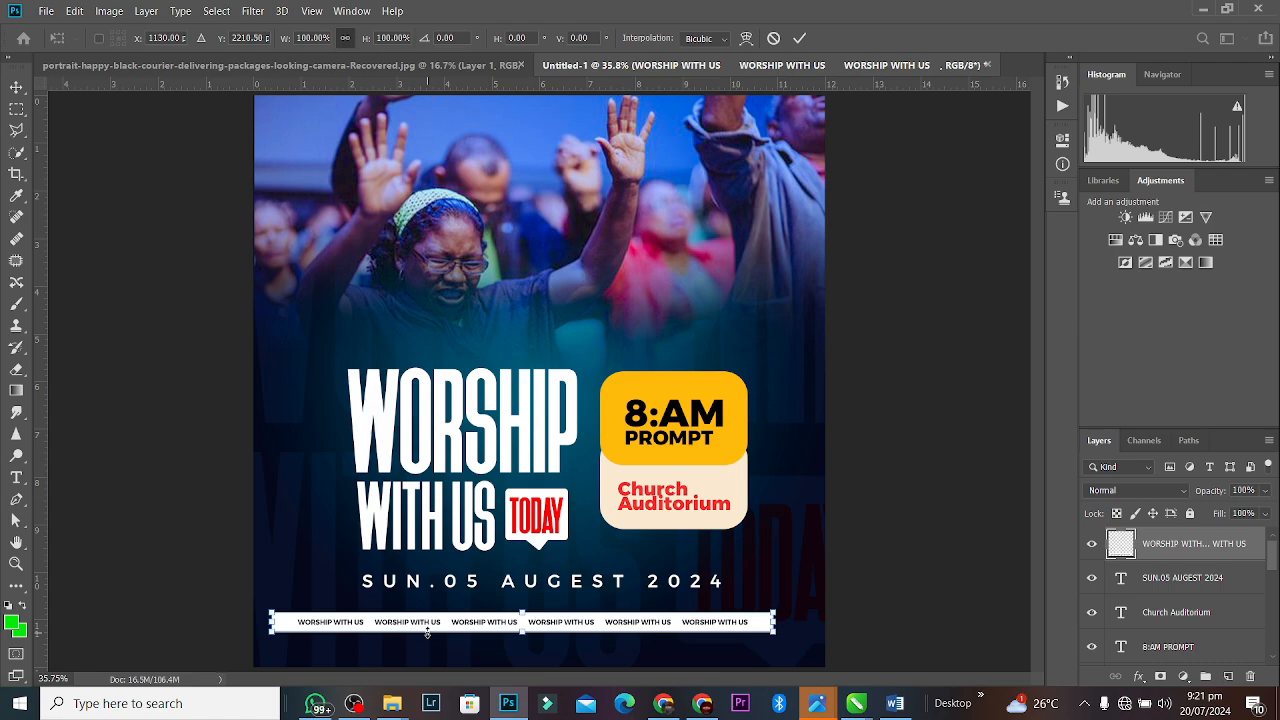
right_click(290, 624)
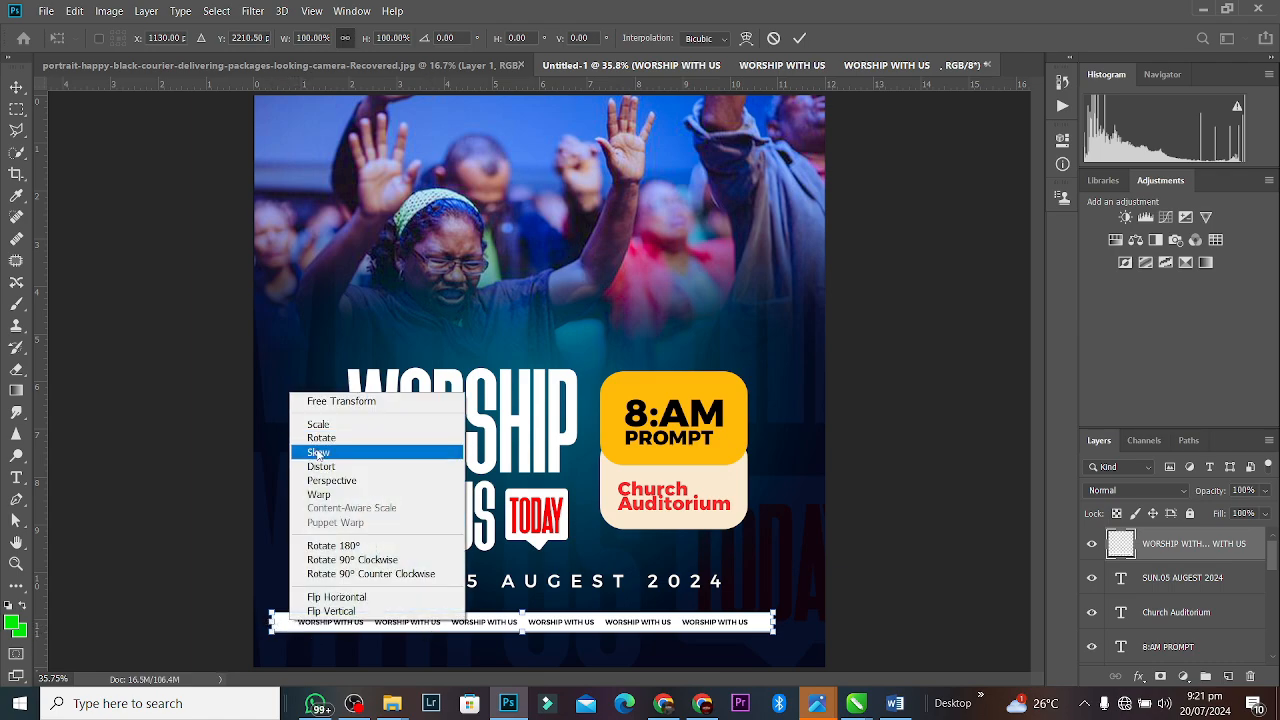
left_click(318, 455)
left_click_drag(274, 626, 272, 556)
left_click_drag(481, 631, 373, 680)
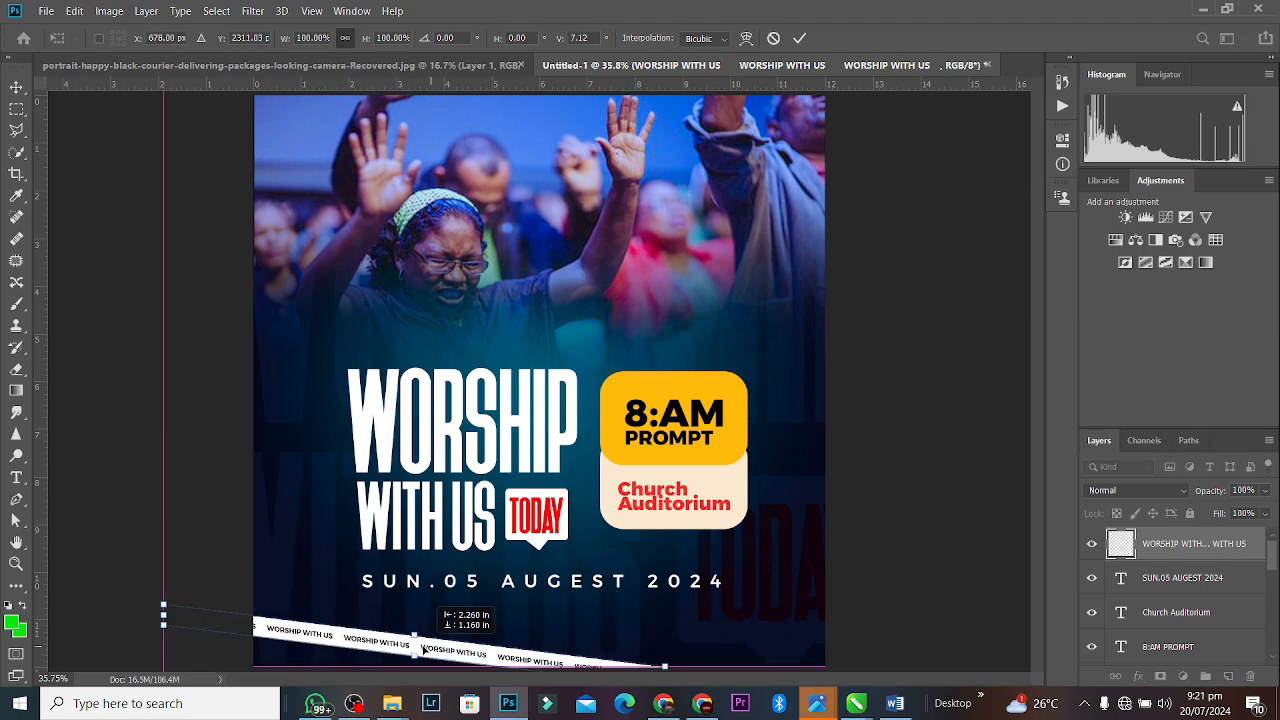
key("ctrl+minus")
key("ctrl+minus")
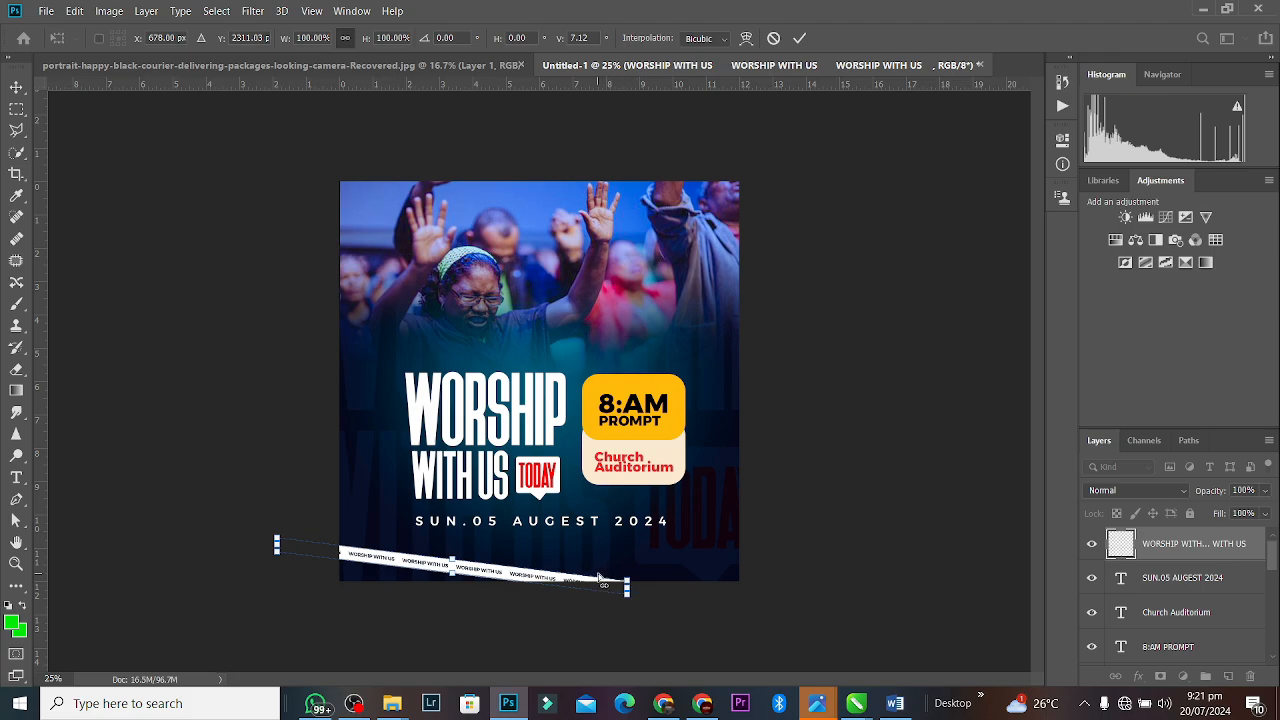
key("Return")
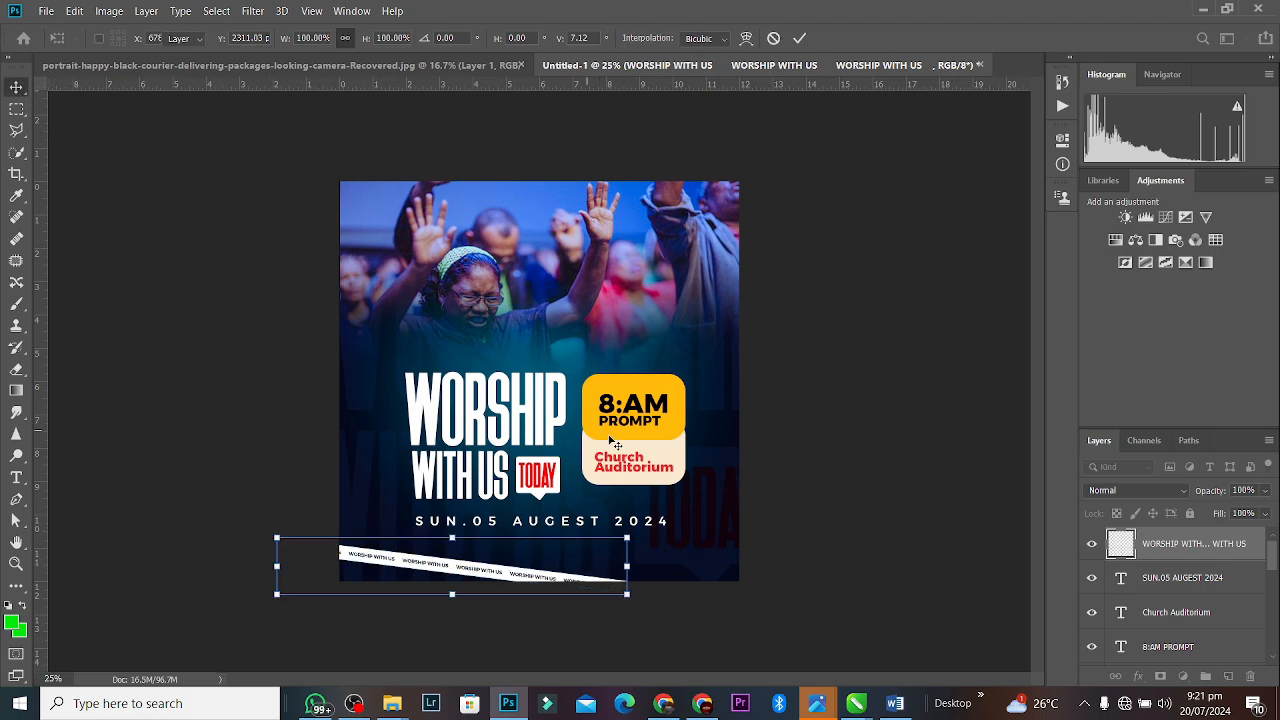
Scale the slanted text bar to about 142% and position it across the flyer's full width along the bottom edge.
left_click_drag(628, 538, 774, 513)
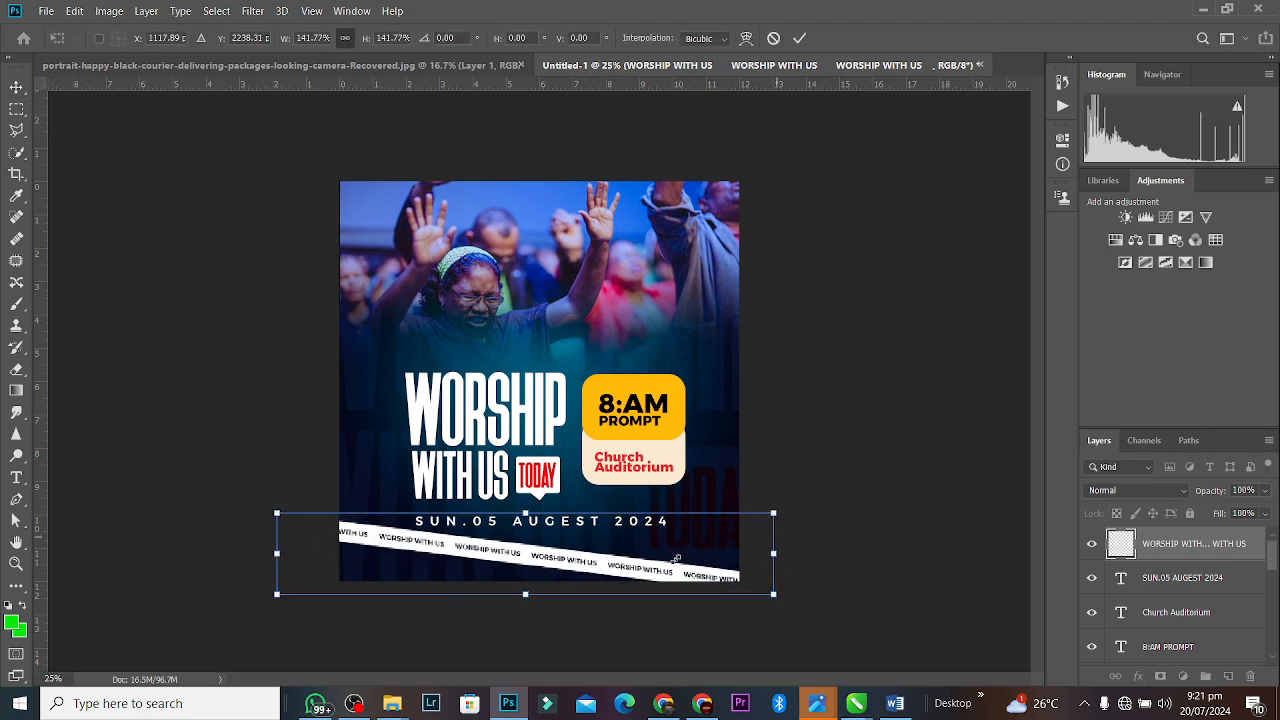
left_click_drag(660, 573, 649, 580)
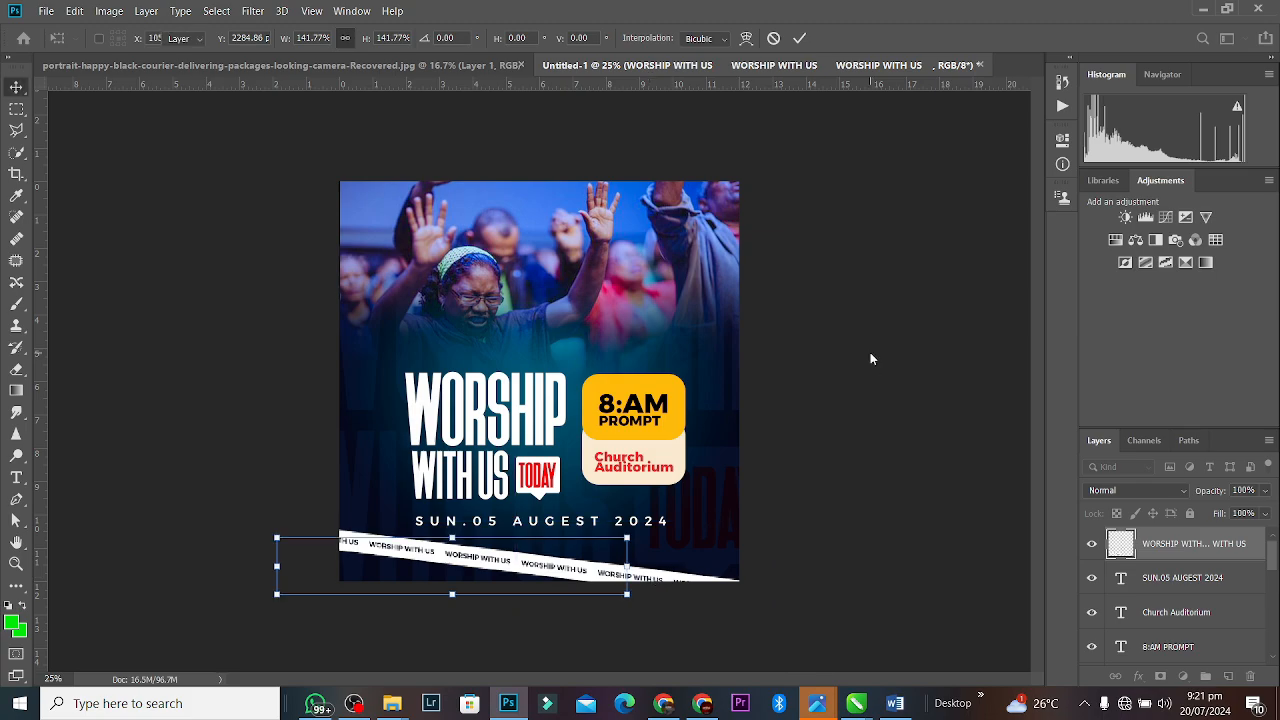
key("Return")
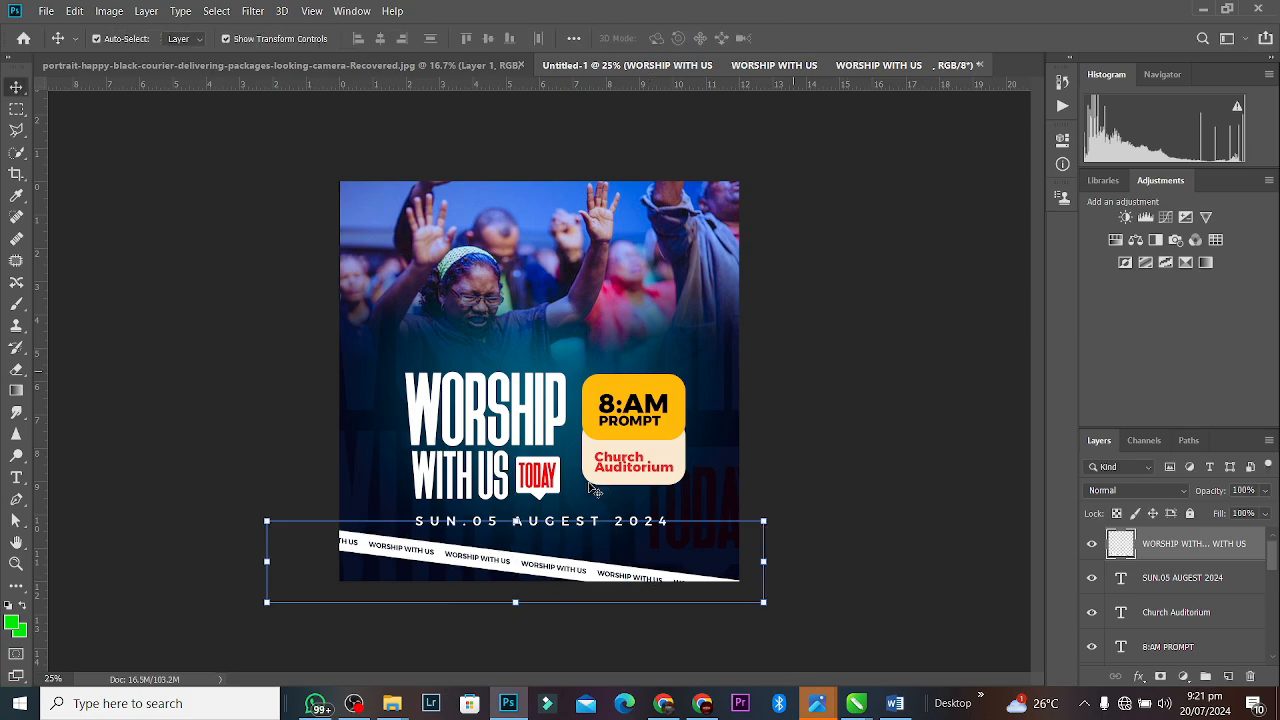
Duplicate the slanted text bar and place the copy across the photo along the flyer's top edge.
key("ctrl")
key("ctrl+j")
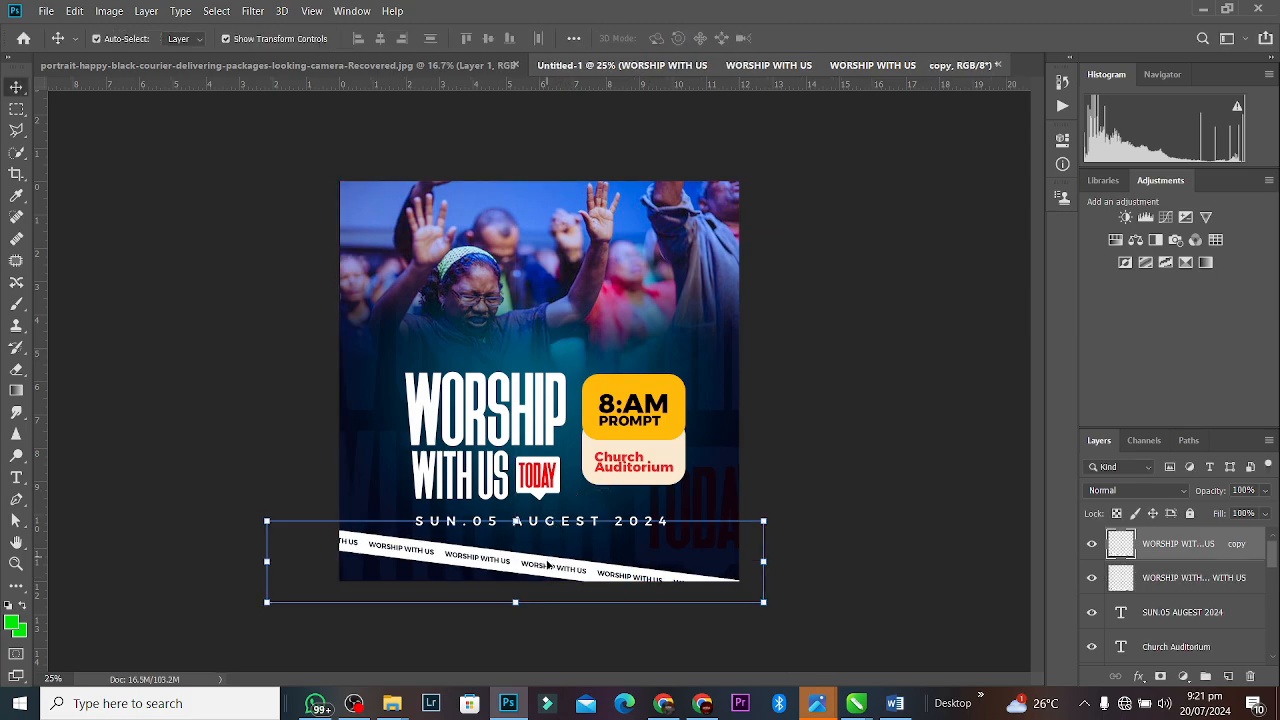
left_click_drag(553, 562, 678, 200)
left_click(913, 133)
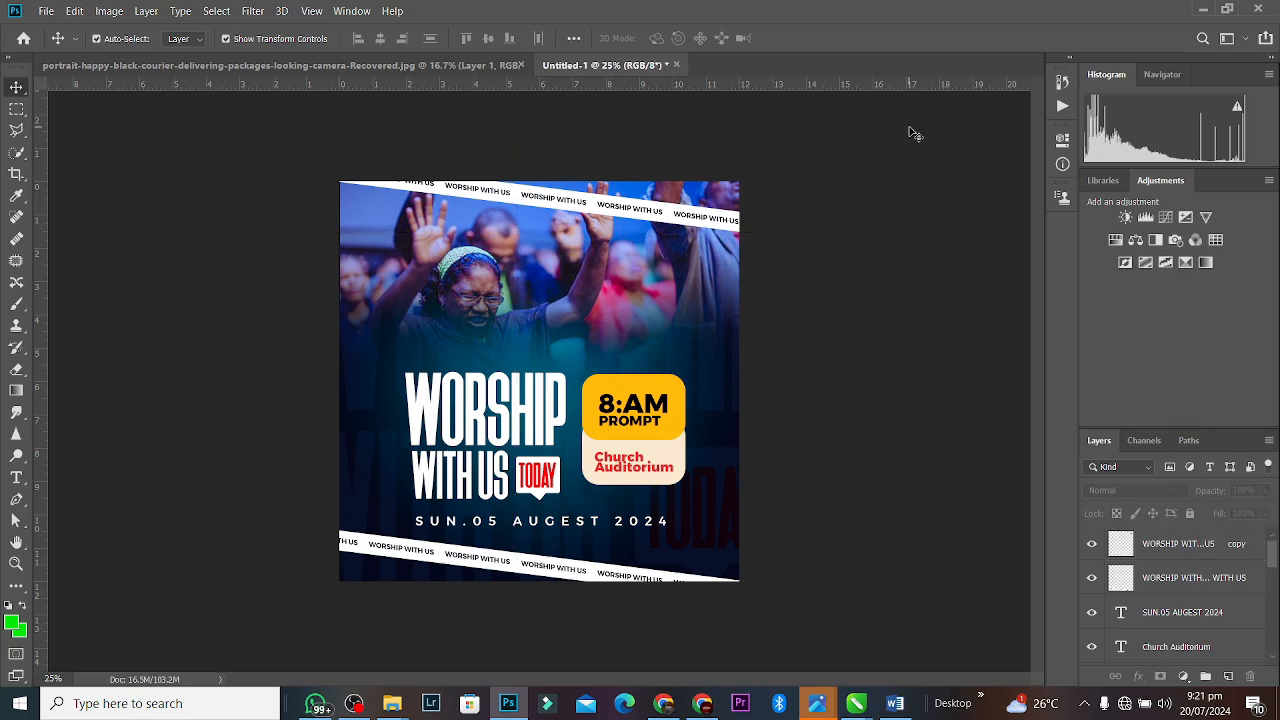
left_click(564, 574)
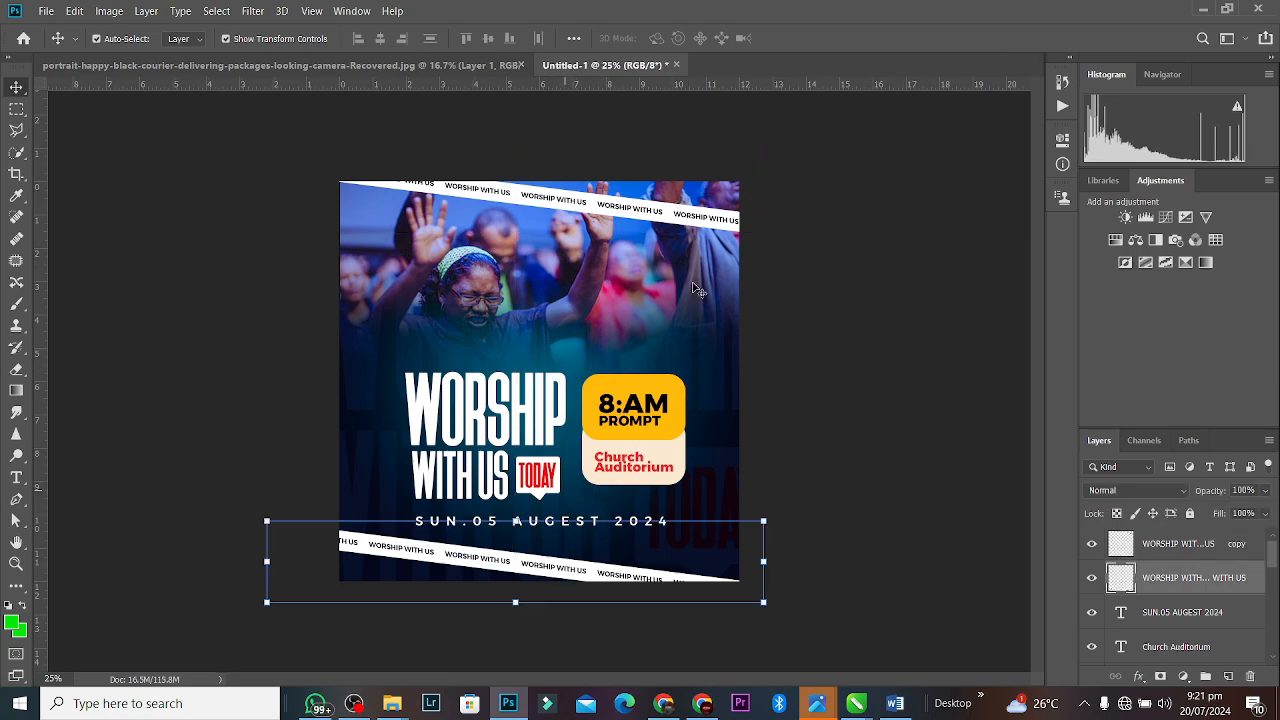
left_click_drag(706, 222, 705, 232)
Distort the upper text bar so it slopes more steeply and widens towards the flyer's right edge, and shift it up and right.
key("ctrl+t")
right_click(703, 229)
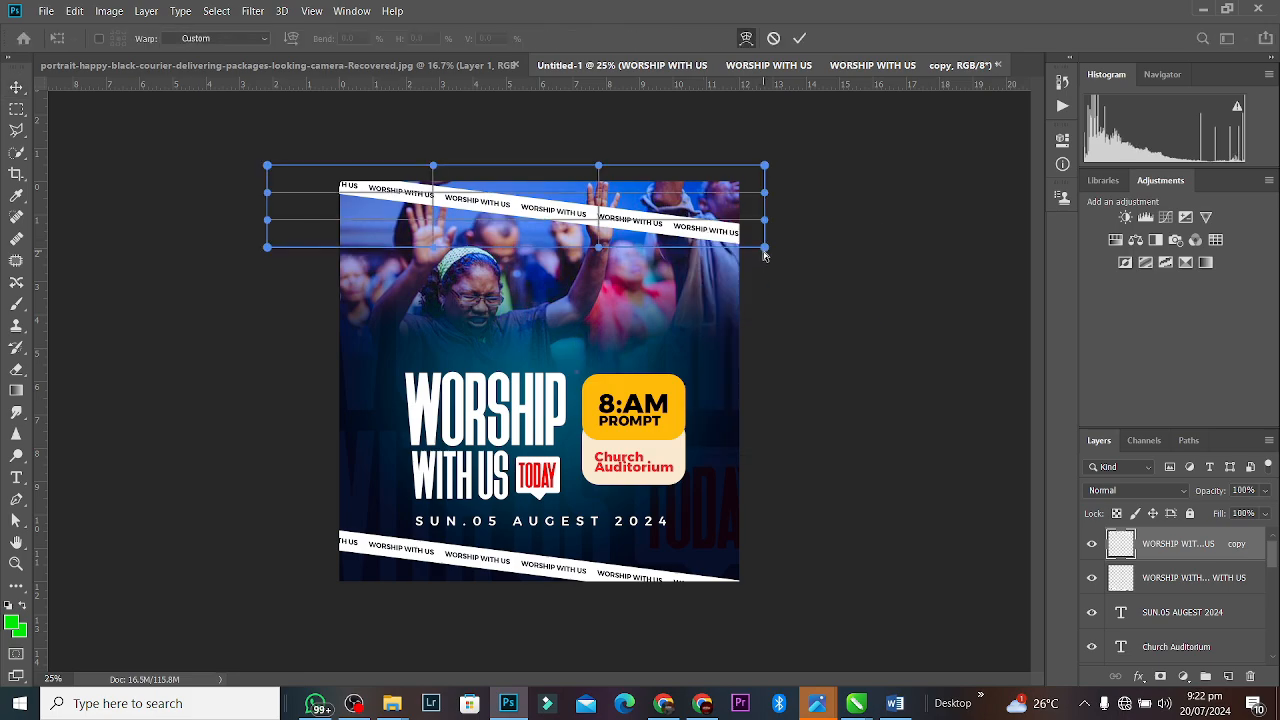
right_click(711, 236)
left_click(752, 323)
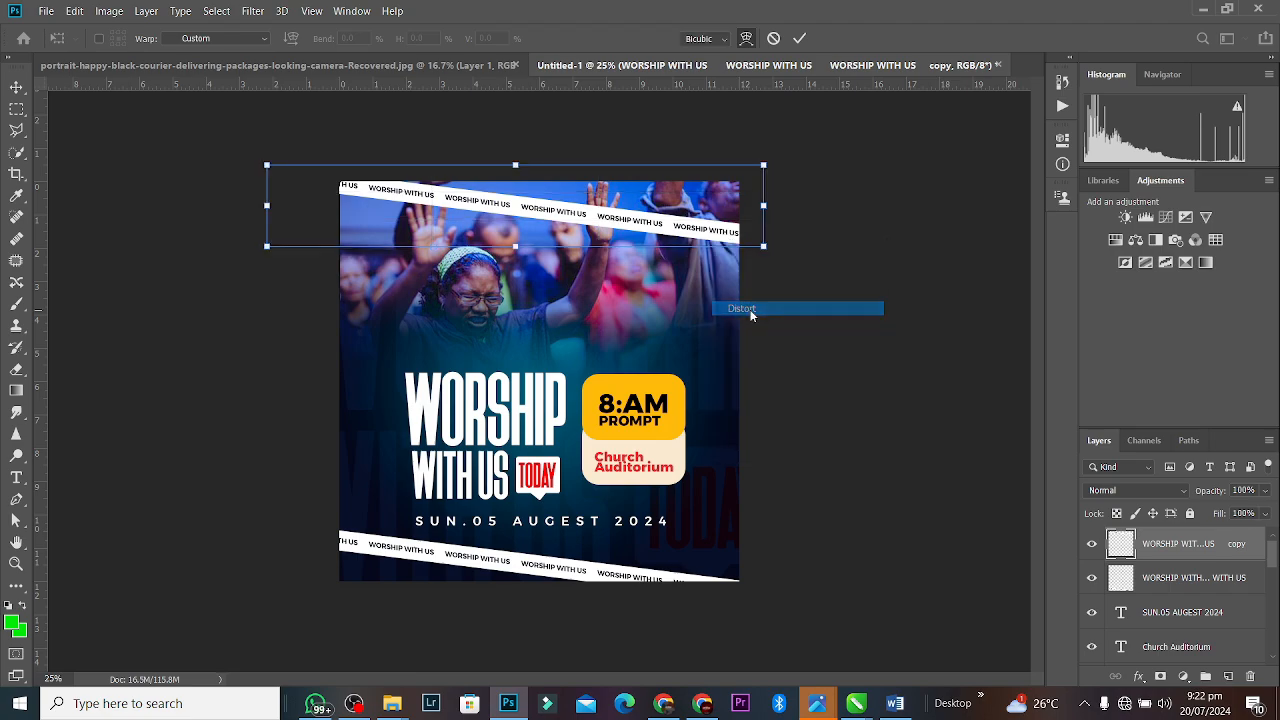
left_click_drag(765, 248, 788, 335)
left_click_drag(763, 166, 952, 66)
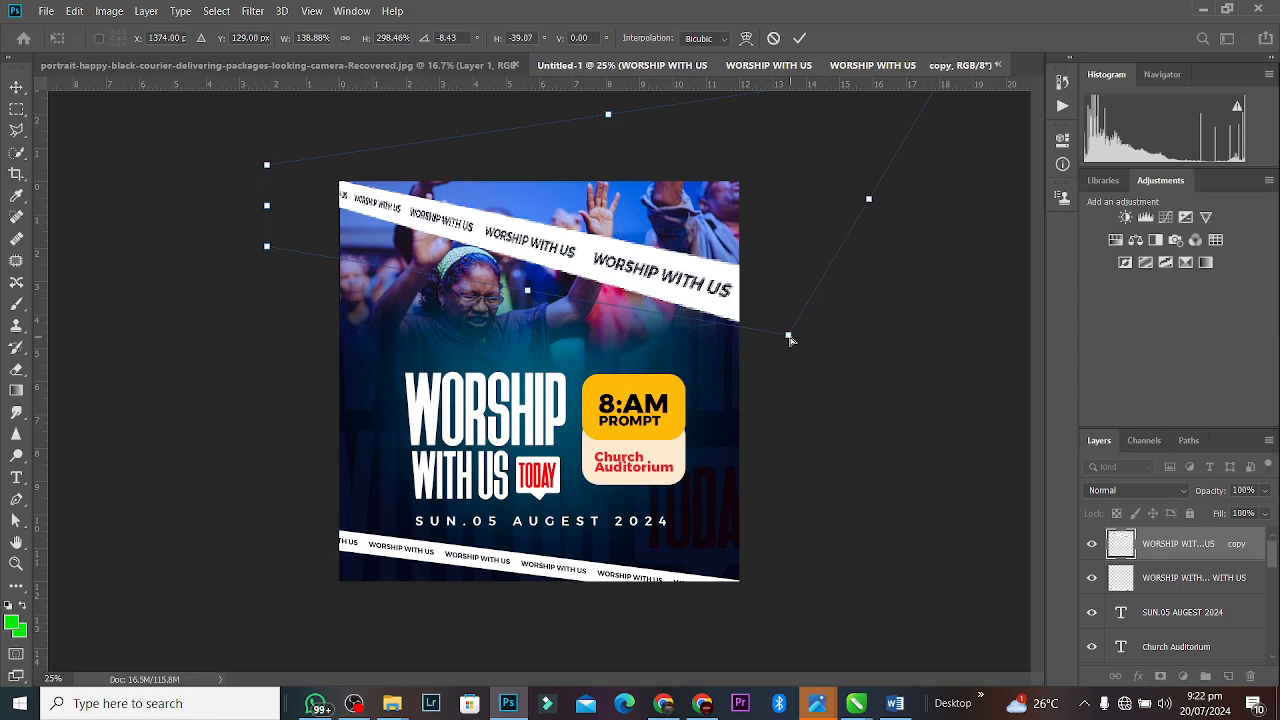
left_click_drag(789, 338, 804, 379)
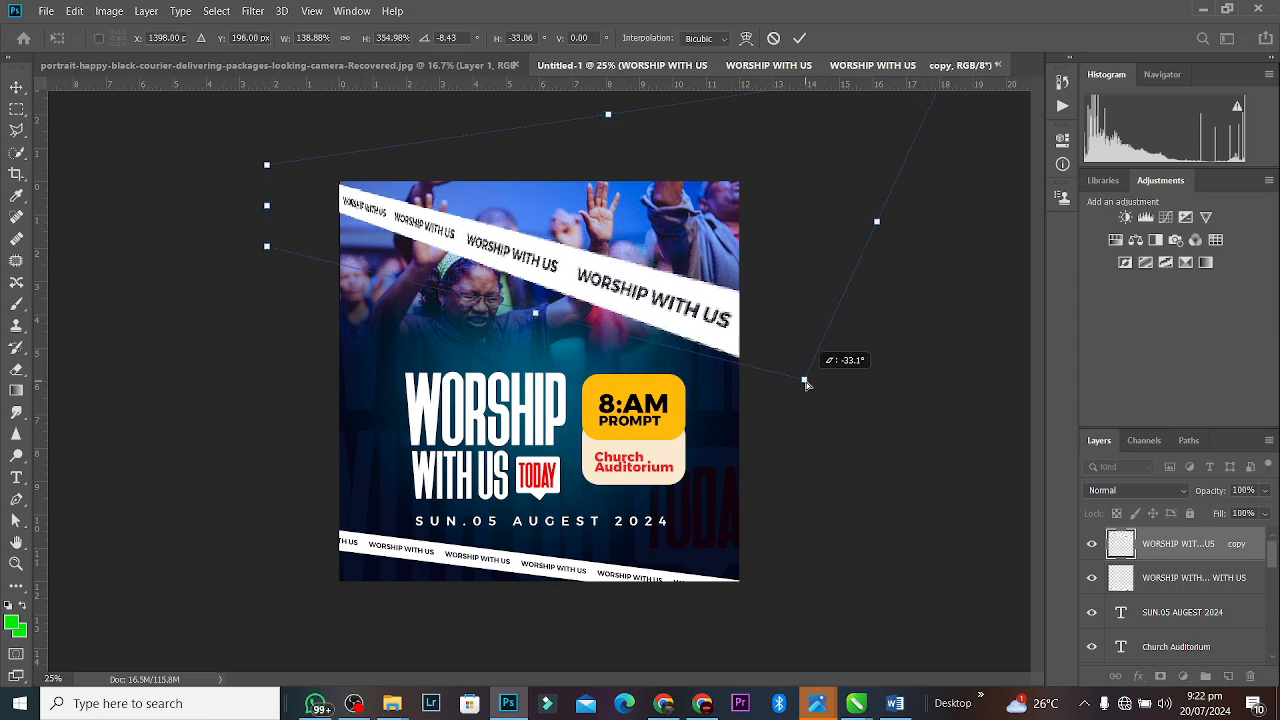
left_click(801, 39)
left_click_drag(585, 282, 628, 264)
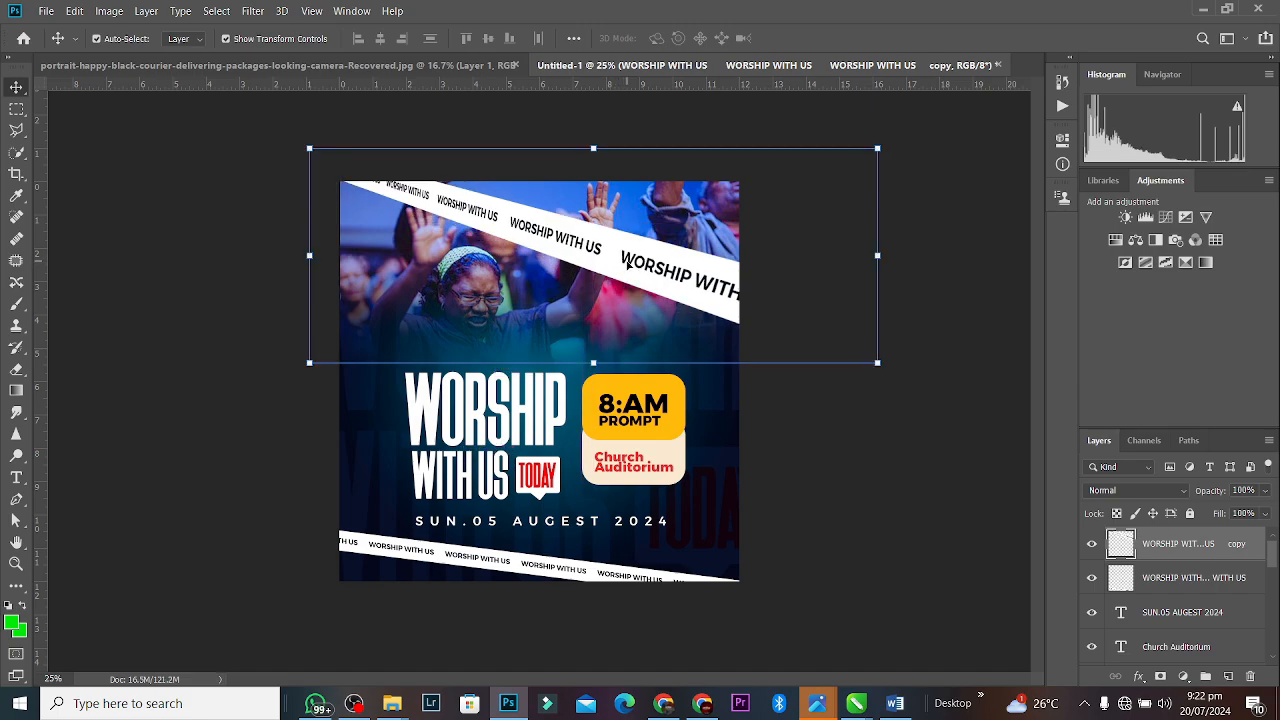
left_click(957, 414)
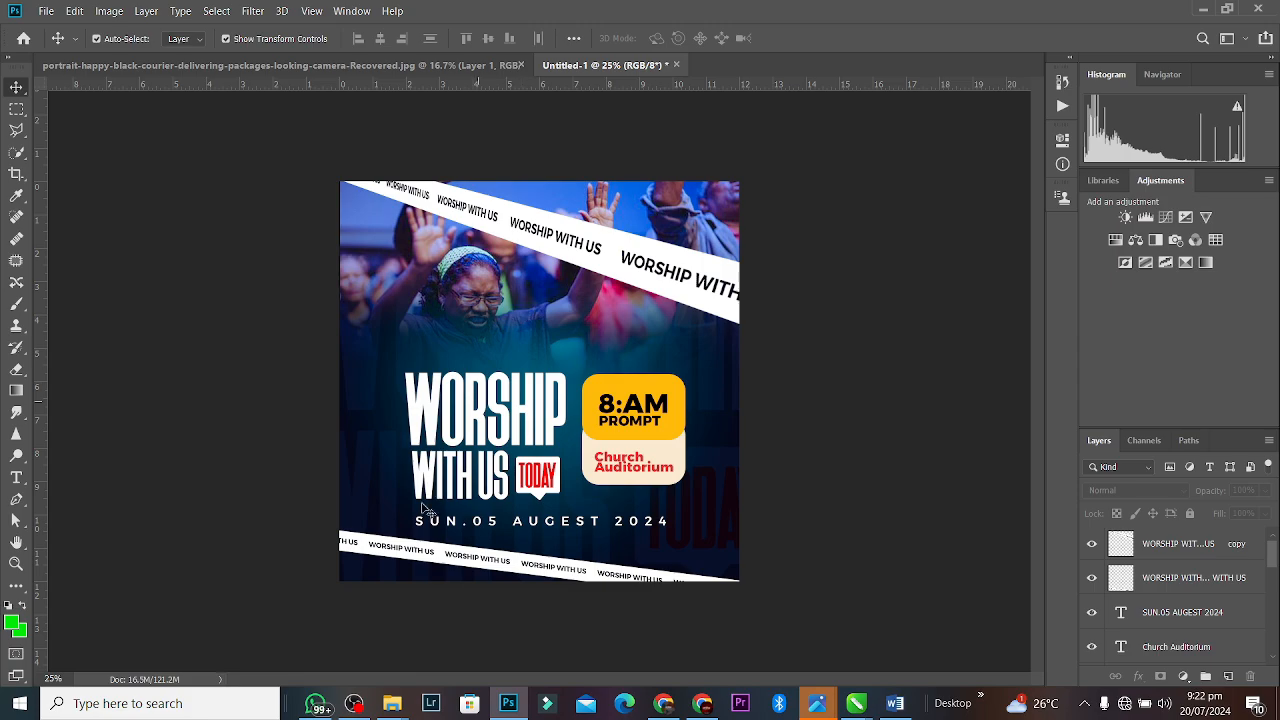
Place the cac logo image from the SINGLE folder on the flyer, just above the WORSHIP title.
mouse_move(394, 704)
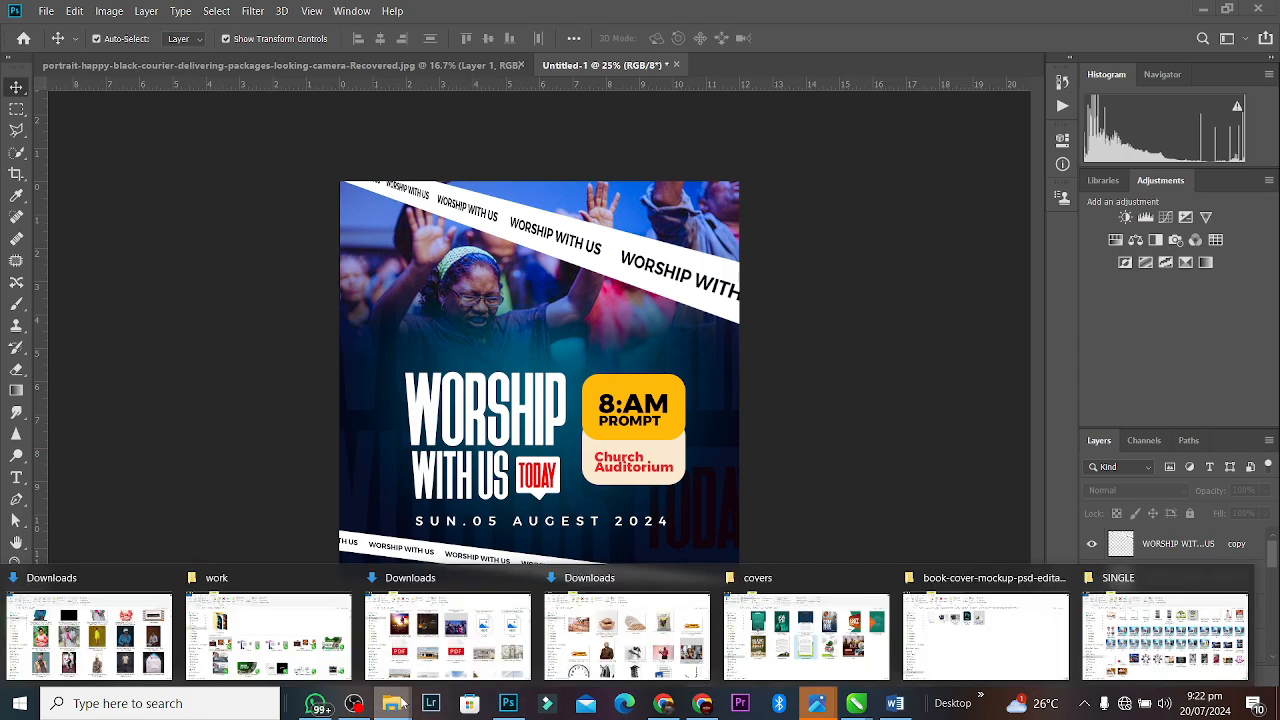
left_click(1195, 618)
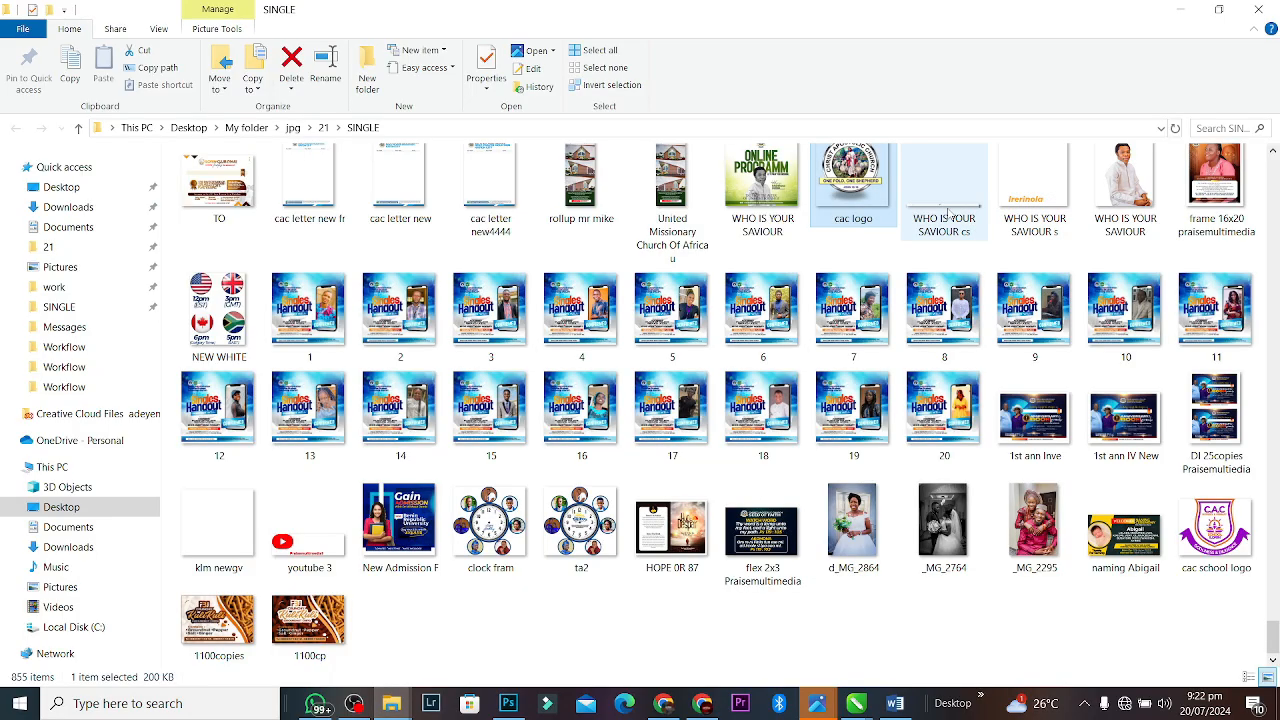
left_click_drag(851, 186, 555, 332)
left_click(636, 38)
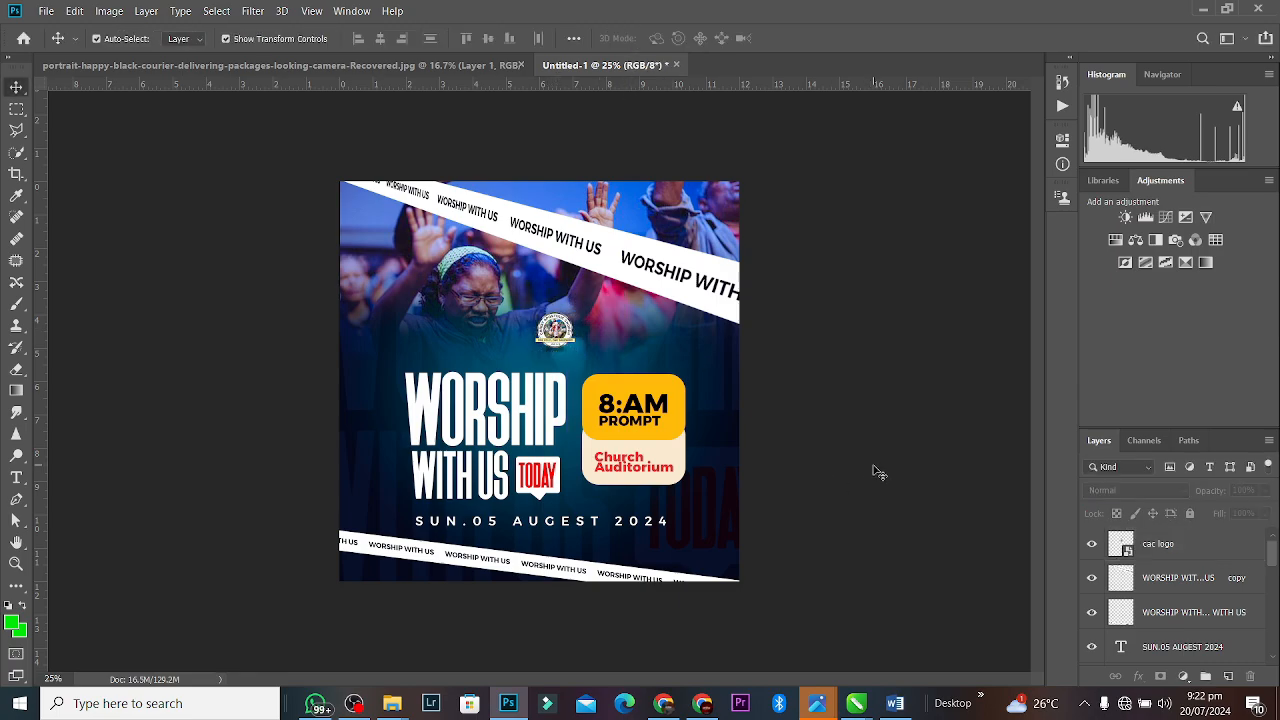
Add a Hue/Saturation adjustment layer above the cac logo layer with the Master saturation at +30.
left_click(1197, 558)
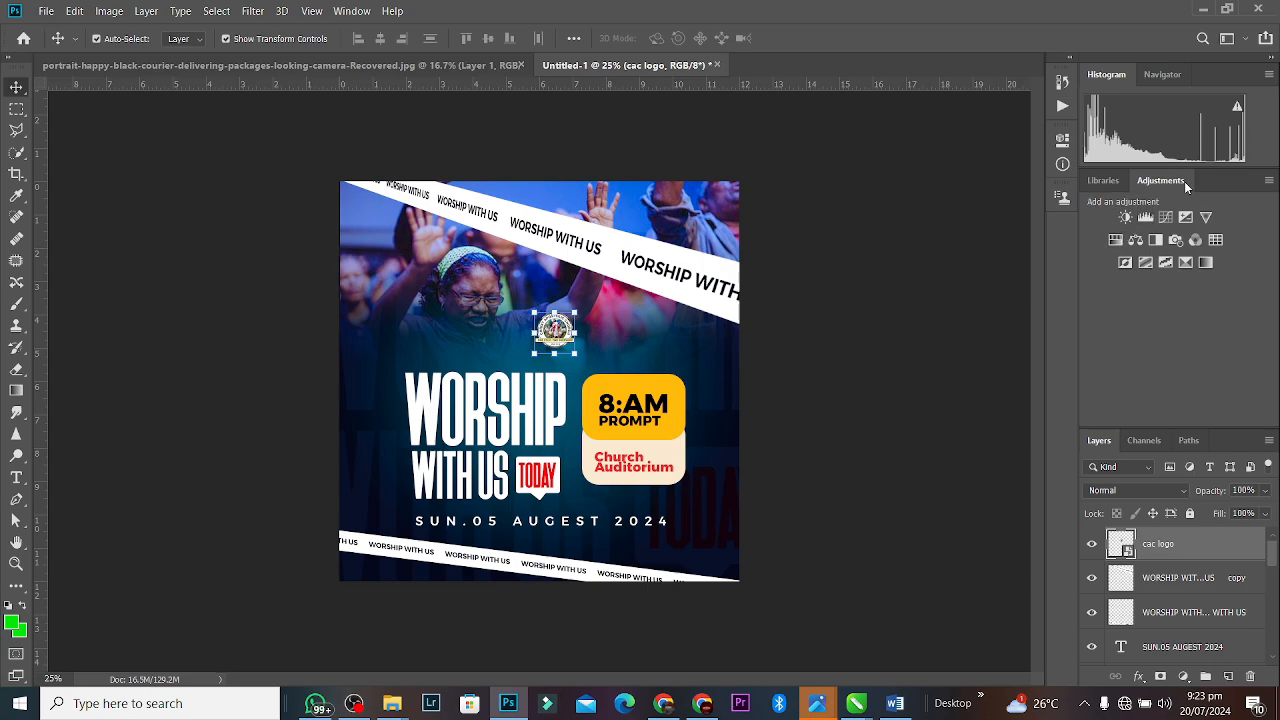
left_click(1116, 241)
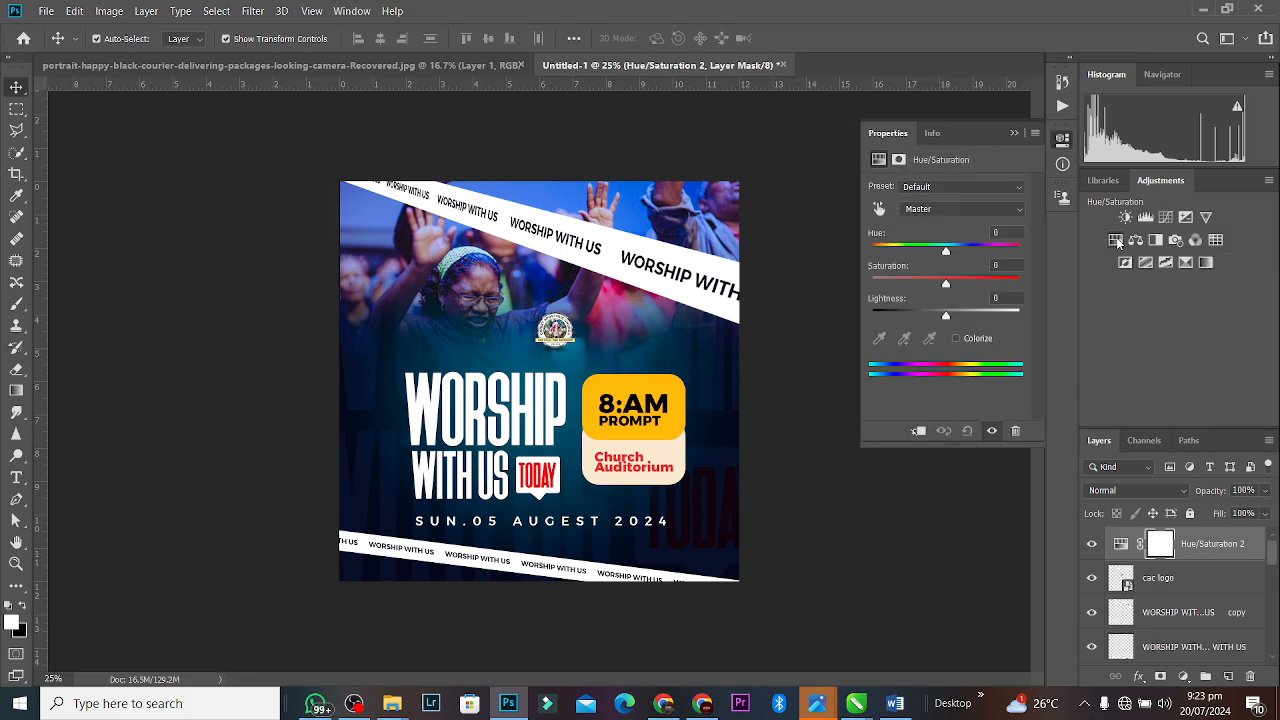
left_click(945, 210)
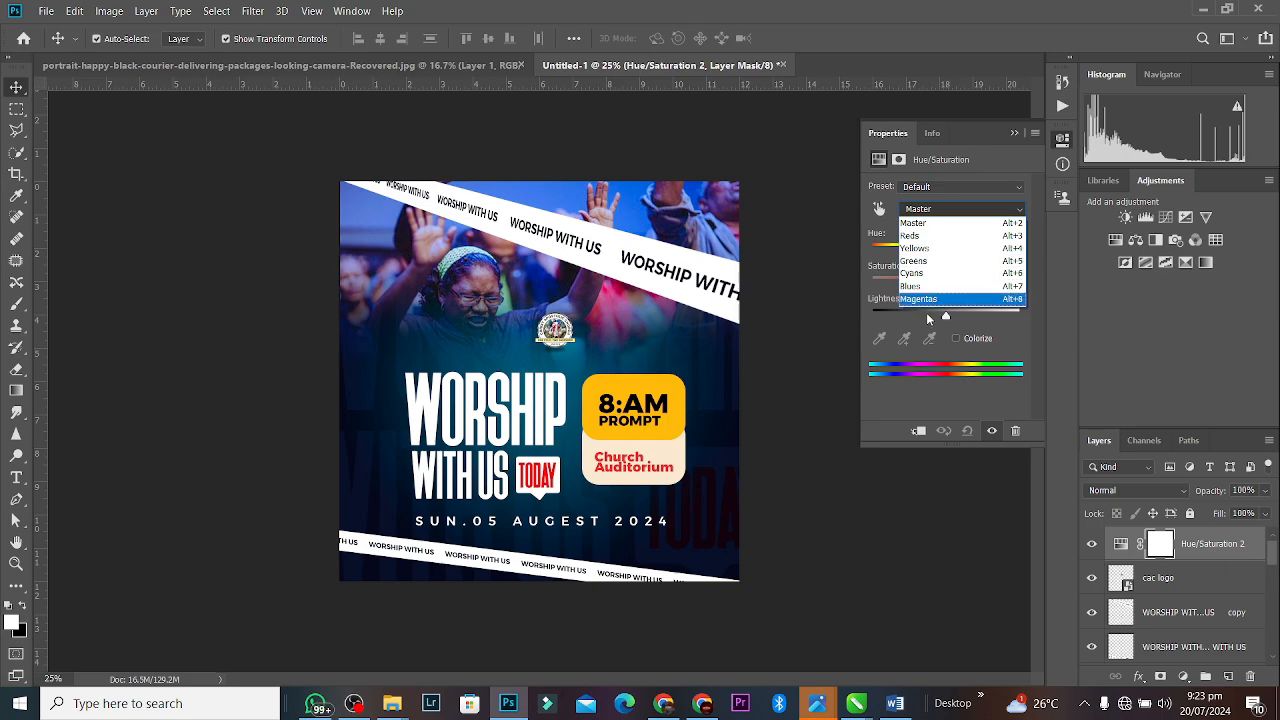
left_click(914, 315)
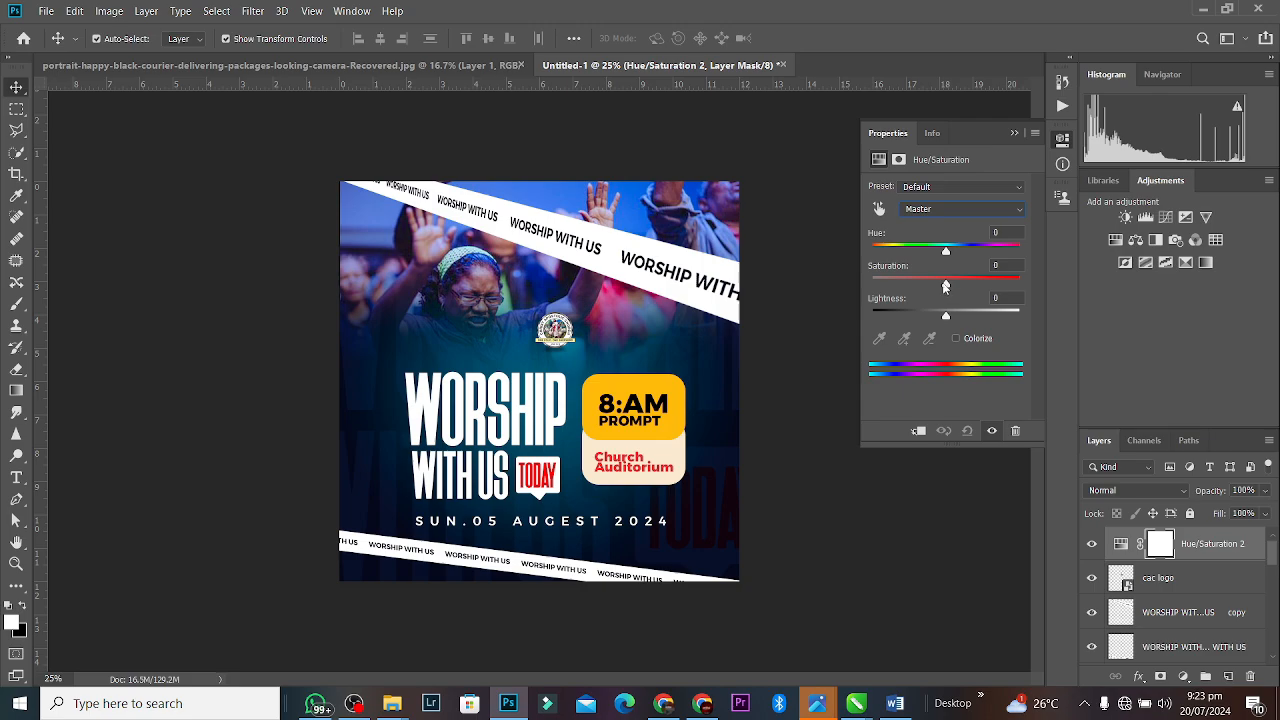
left_click_drag(946, 293, 968, 286)
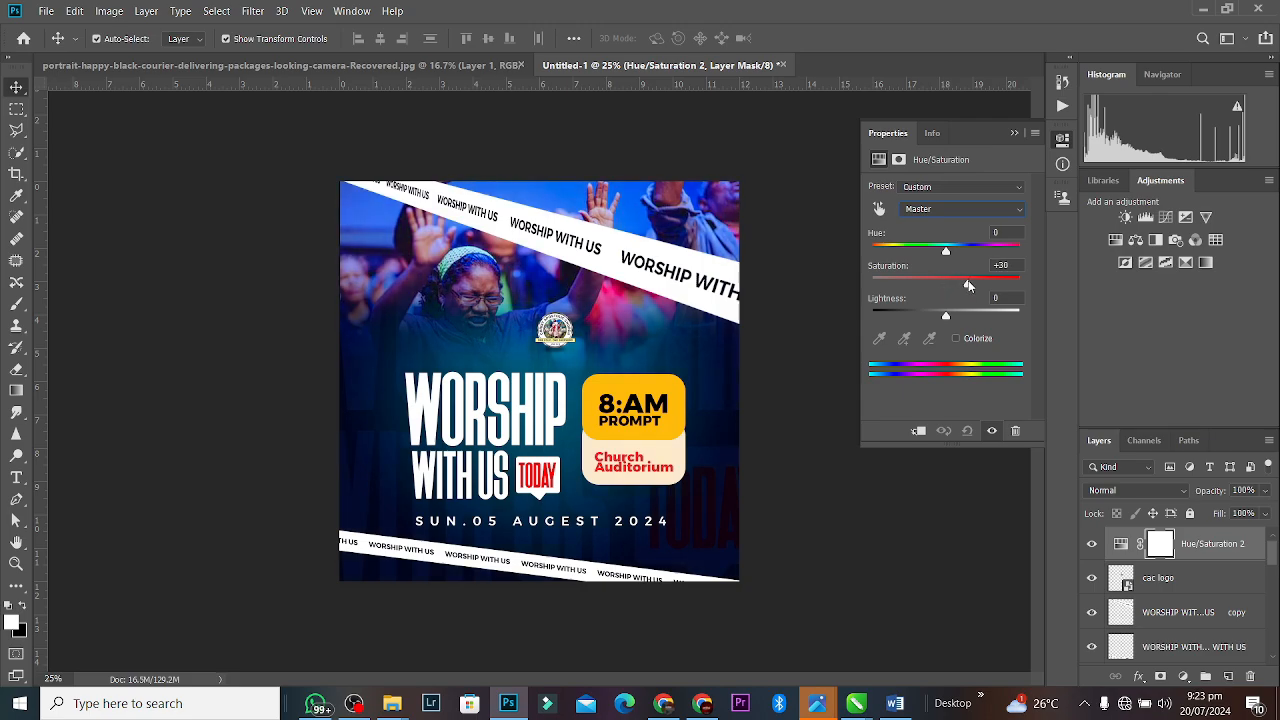
Compare the flyer with the Hue/Saturation adjustment layer hidden and shown.
left_click(1093, 545)
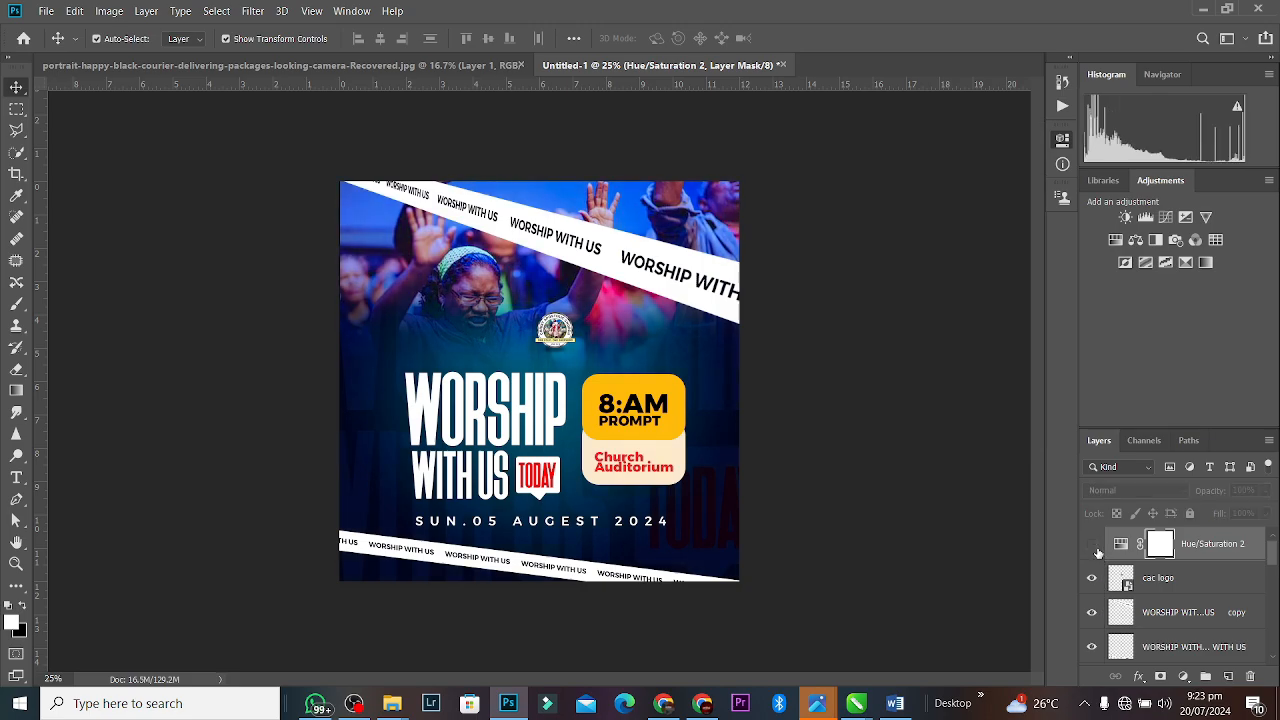
left_click(1093, 545)
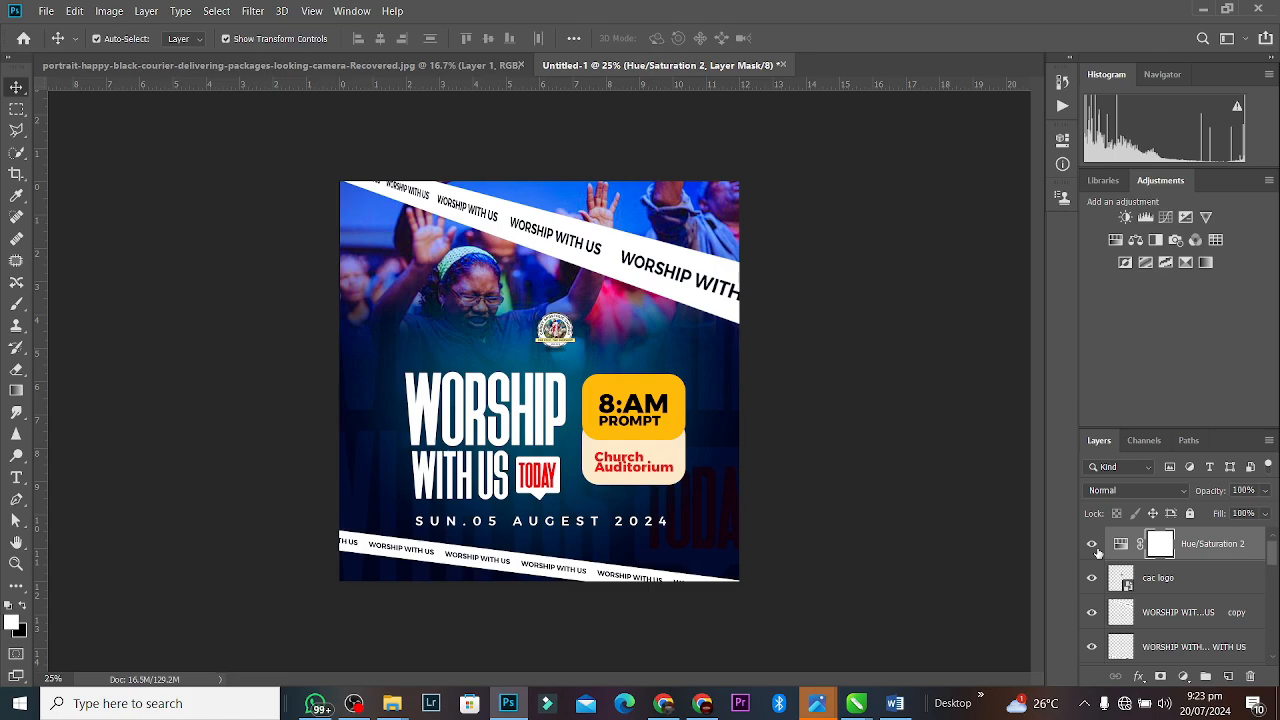
left_click(1093, 545)
left_click(1093, 545)
mouse_move(353, 706)
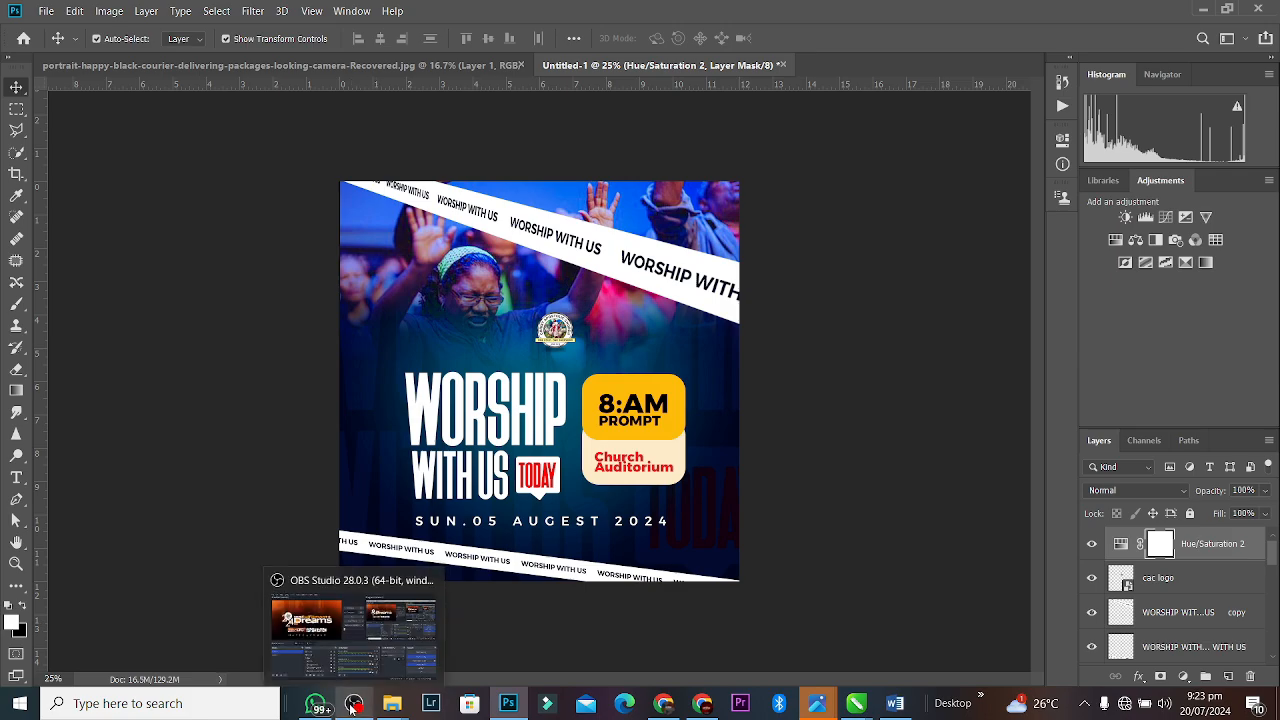